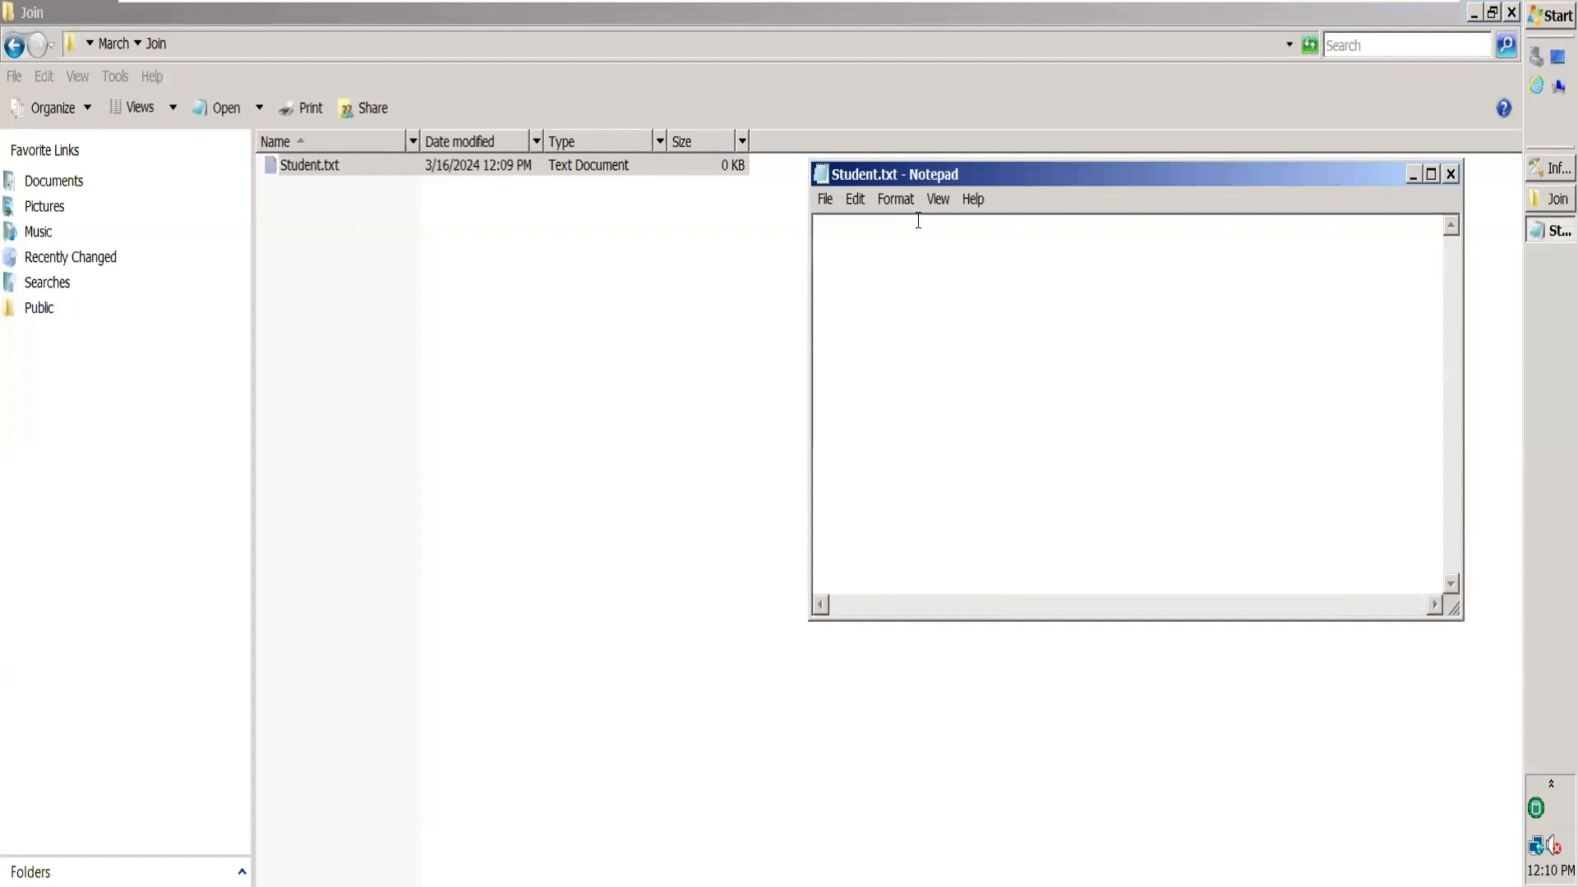
# Paste the student table into Student.txt and remove the extra gap before Kolkata on row 5.
pyautogui.hotkey('ctrl', 'v')
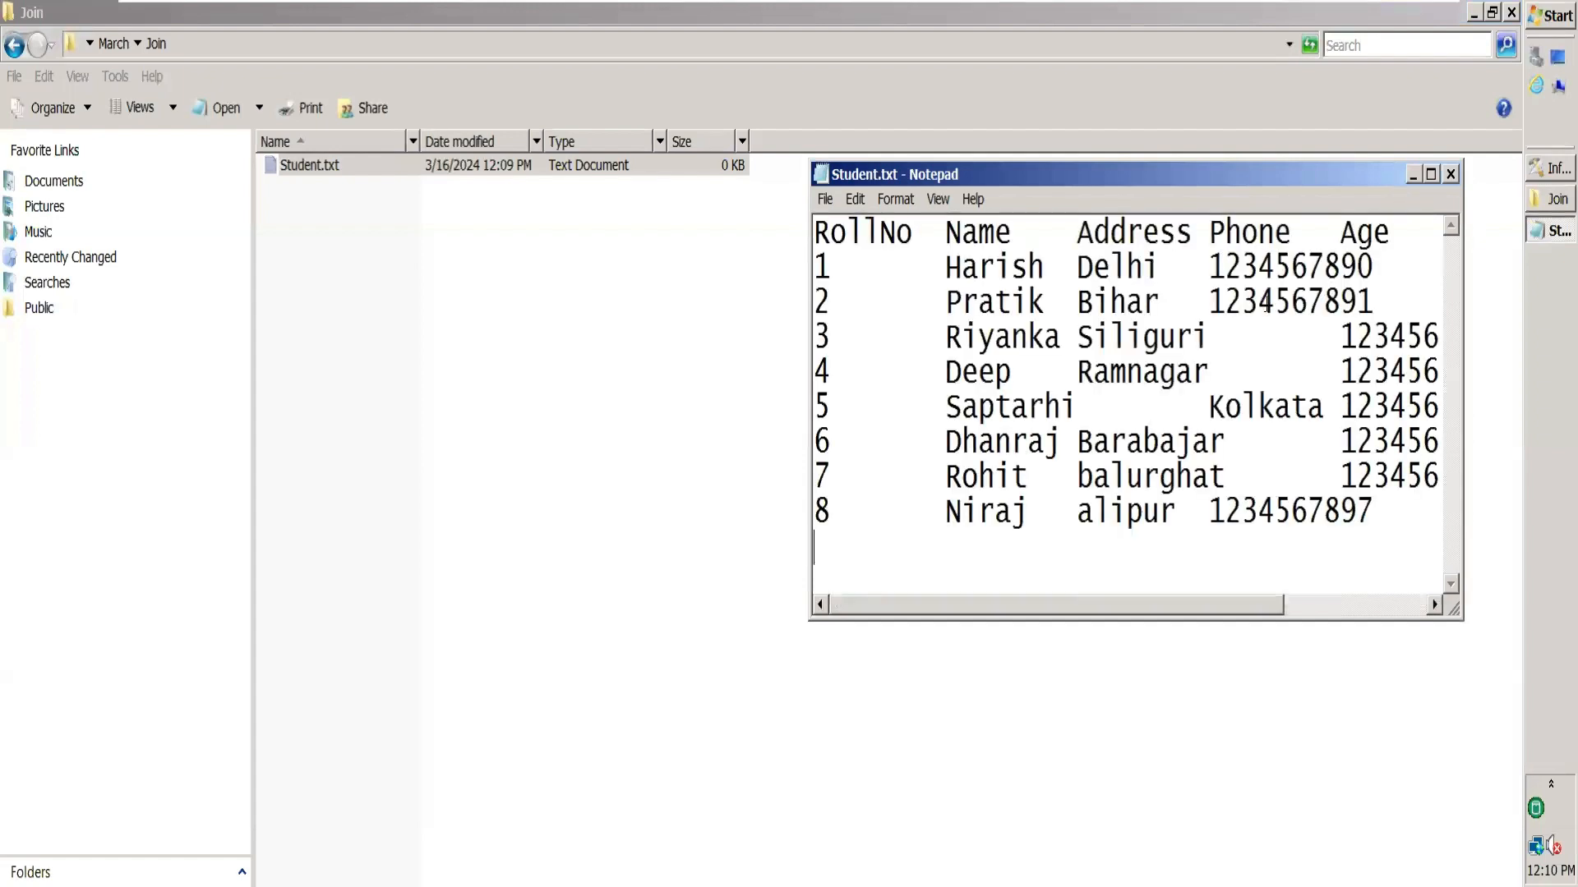
pyautogui.click(1208, 405)
pyautogui.press('BackSpace')
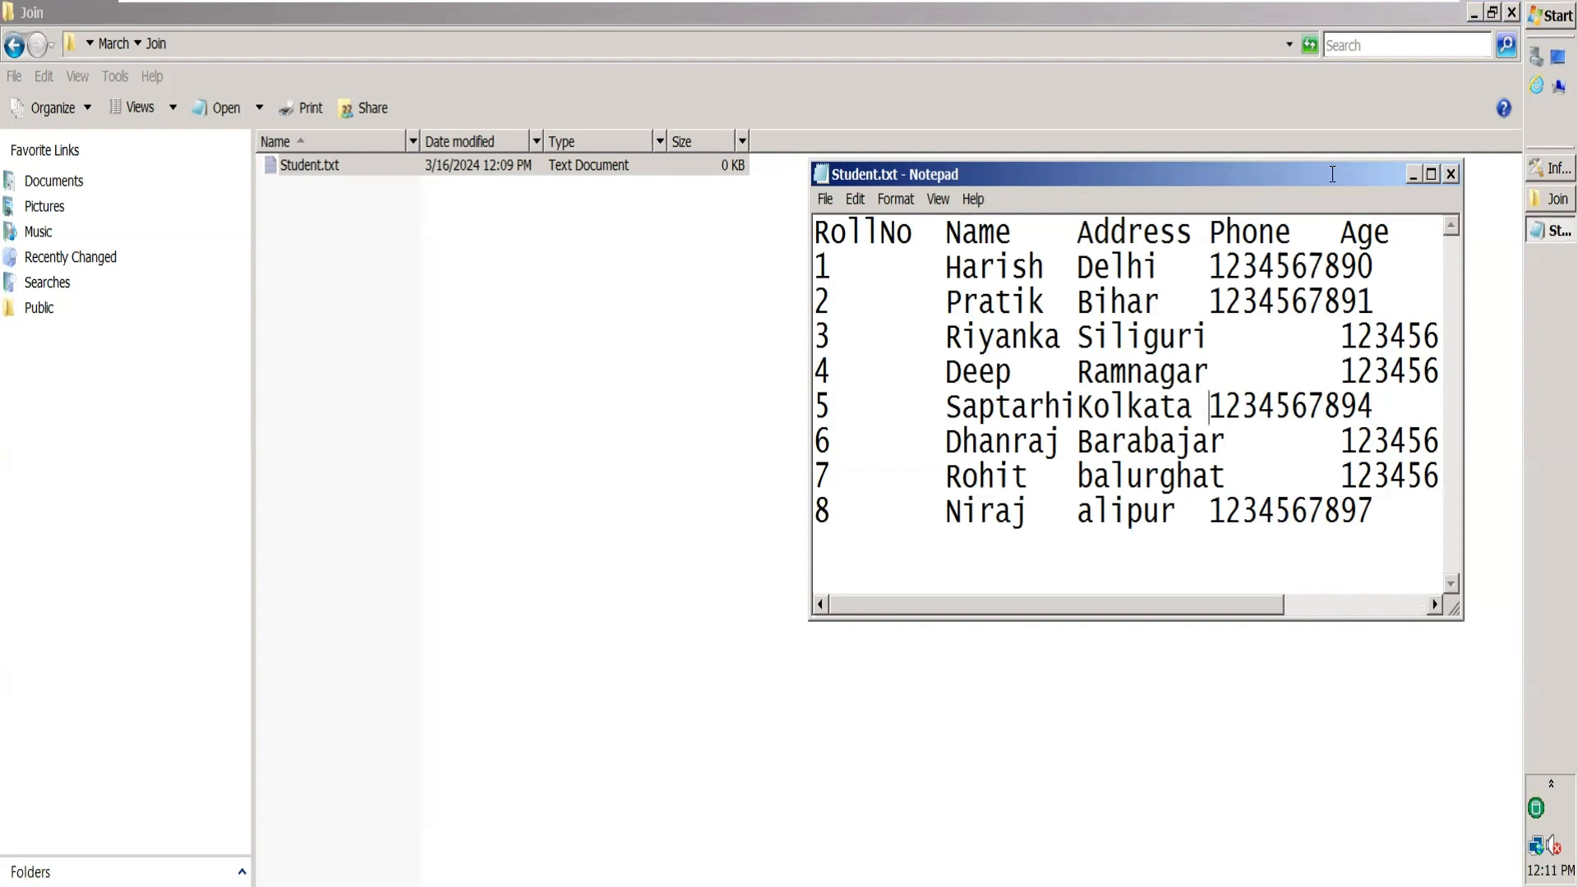
pyautogui.click(1029, 511)
pyautogui.doubleClick(870, 216)
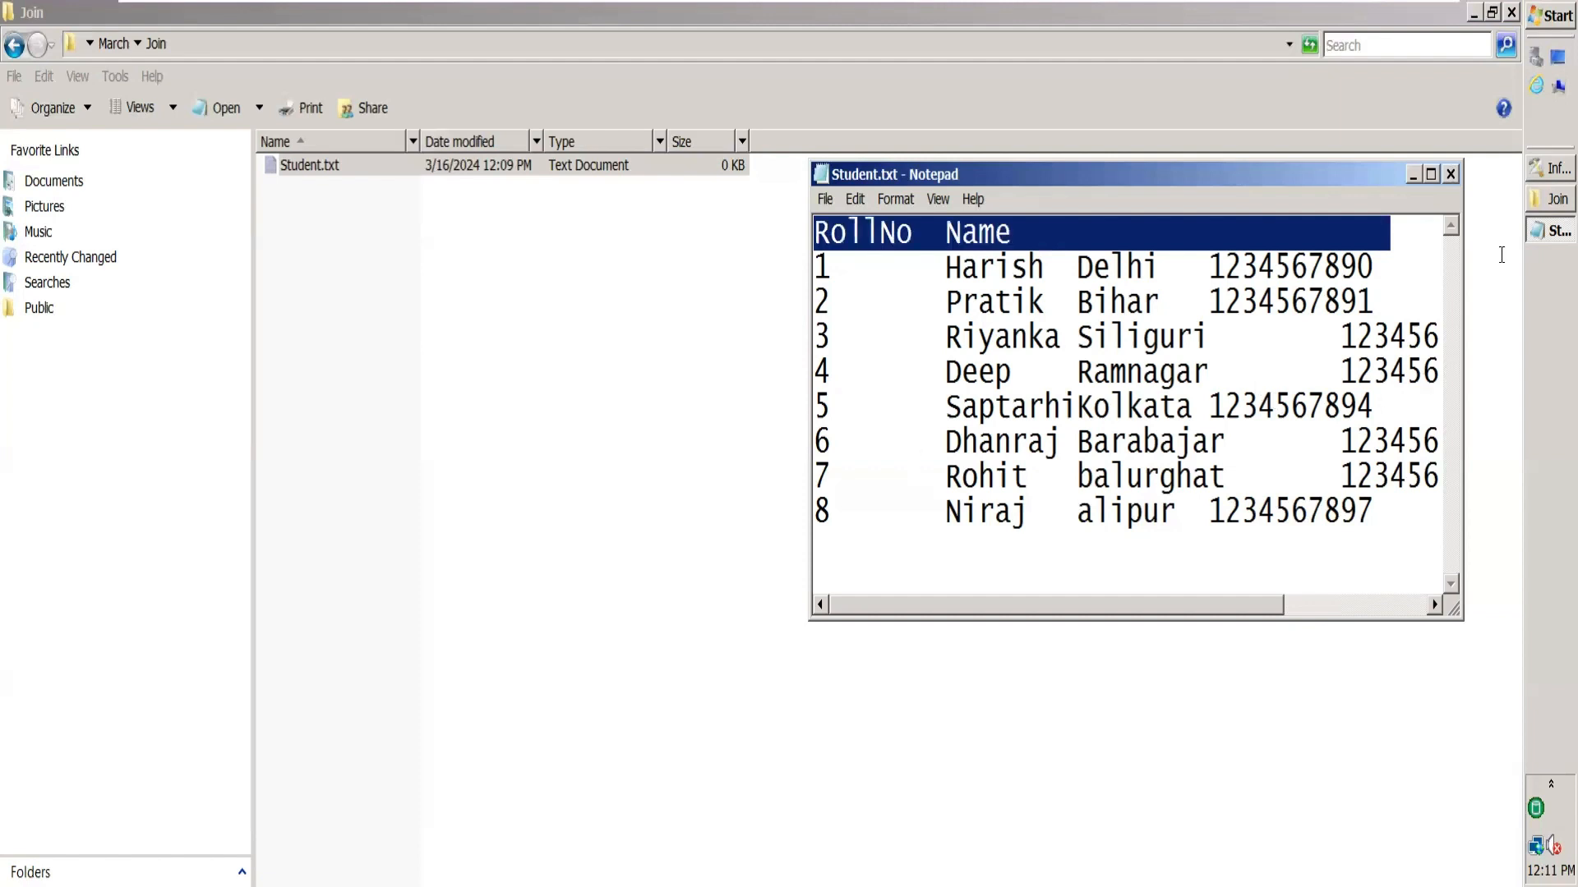
pyautogui.hotkey('alt', 'Tab')
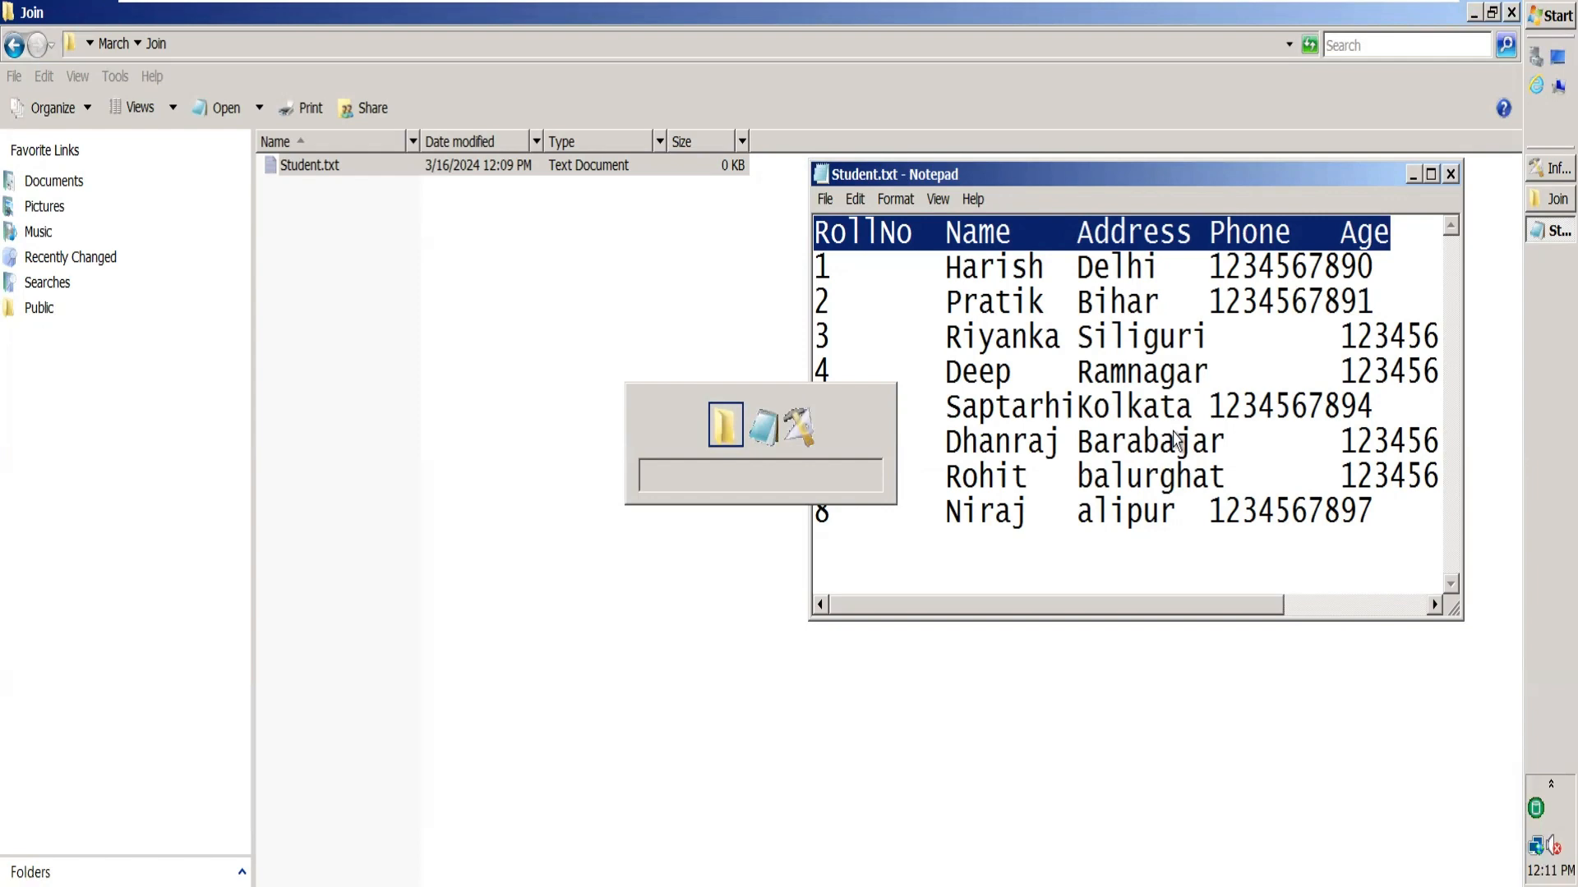
# Paste the student table into Student.txt in the Join folder, save it and close Notepad.
pyautogui.hotkey('ctrl', 'v')
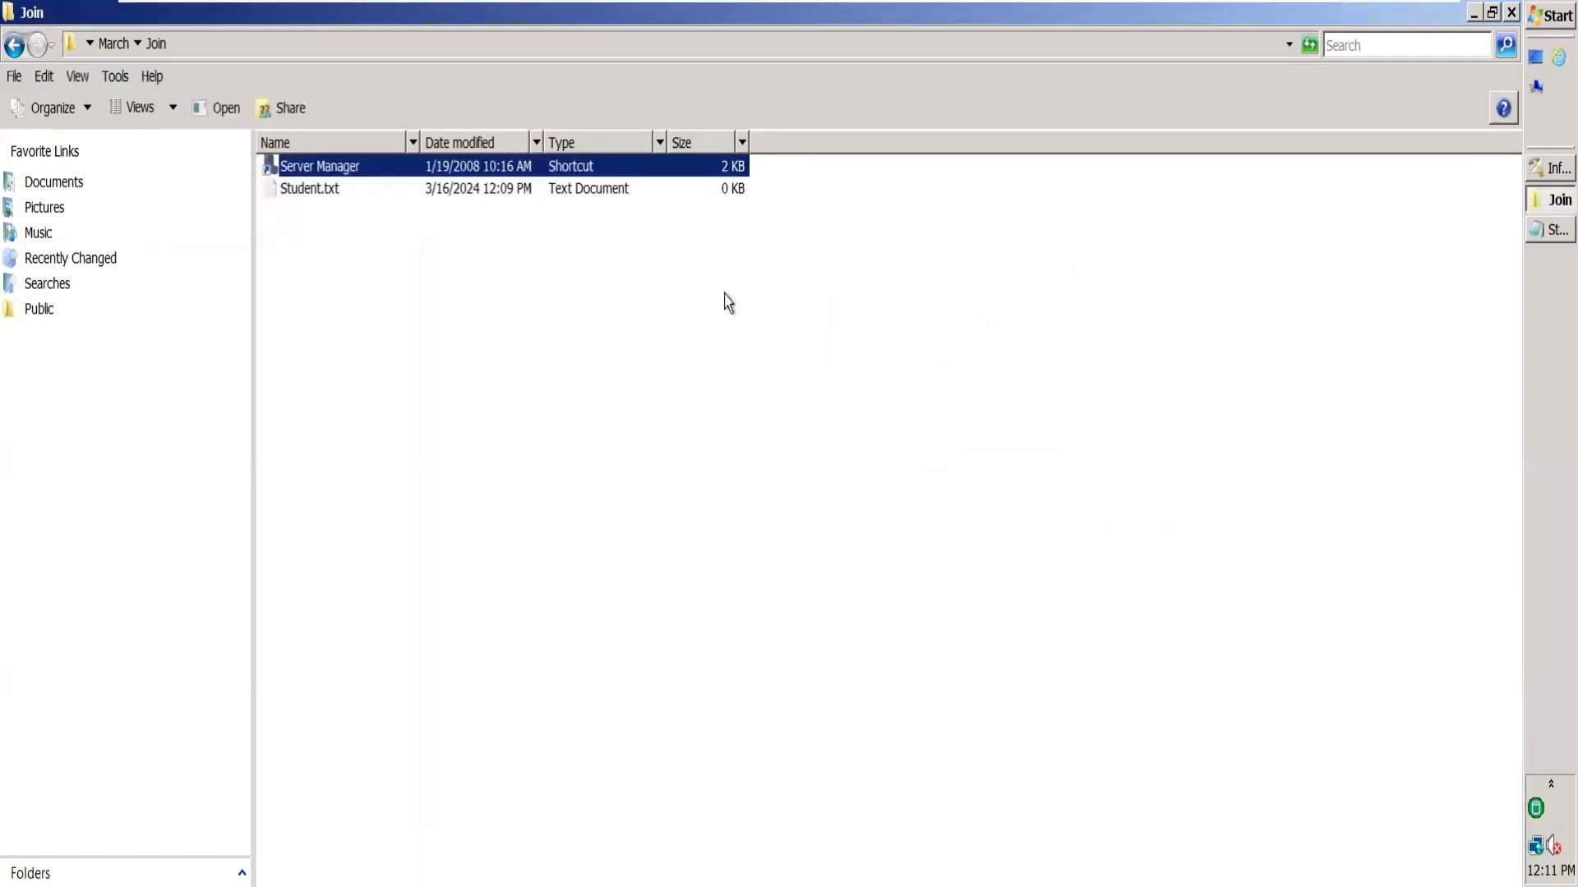
pyautogui.click(536, 194)
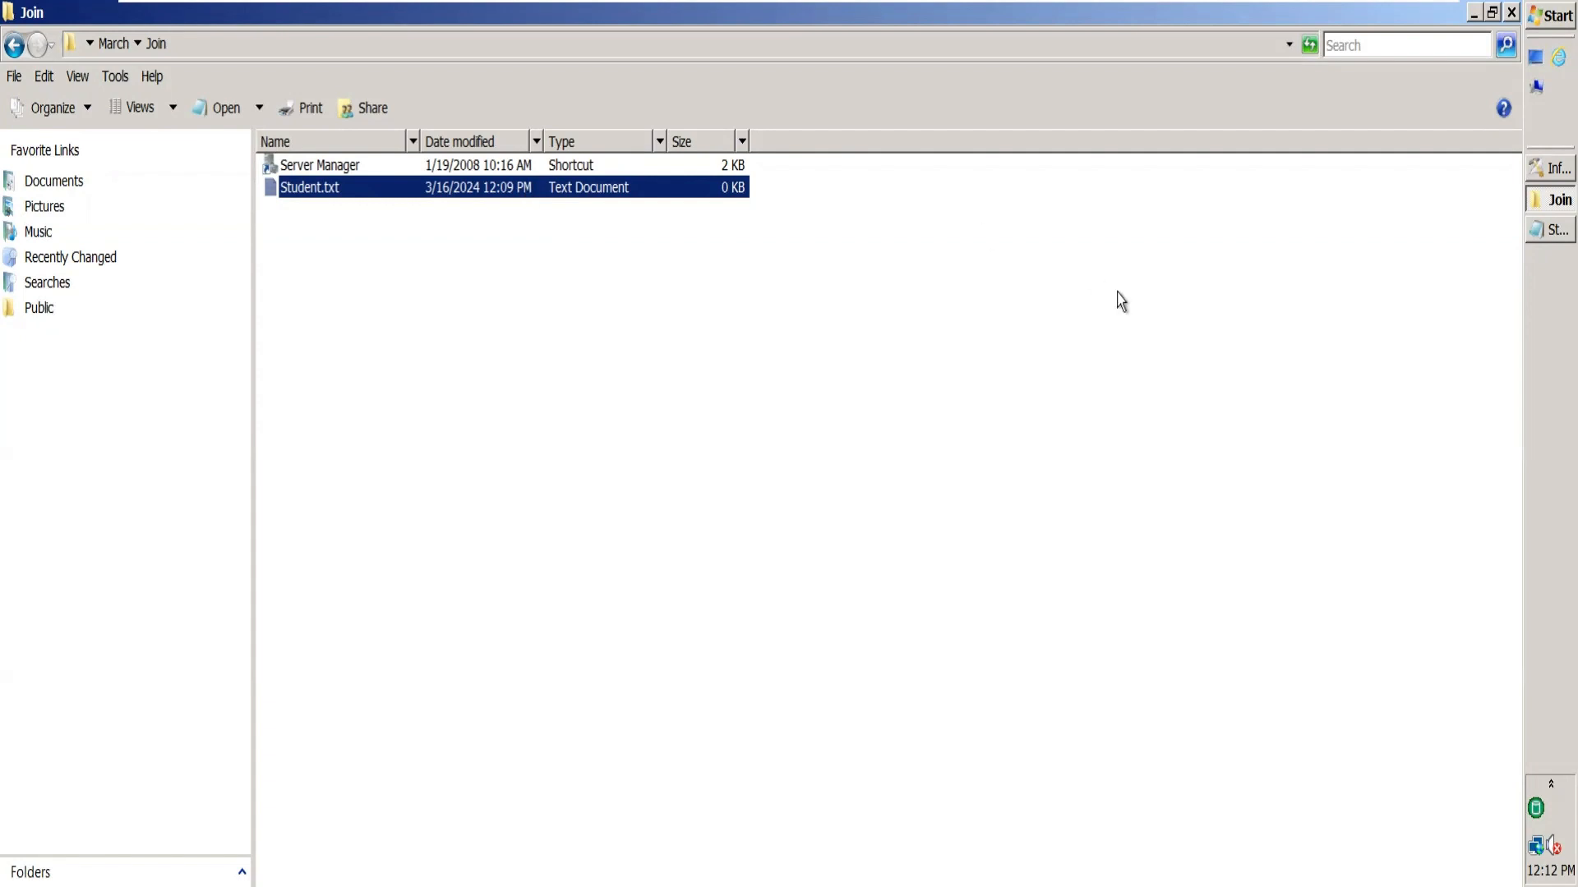
pyautogui.click(983, 382)
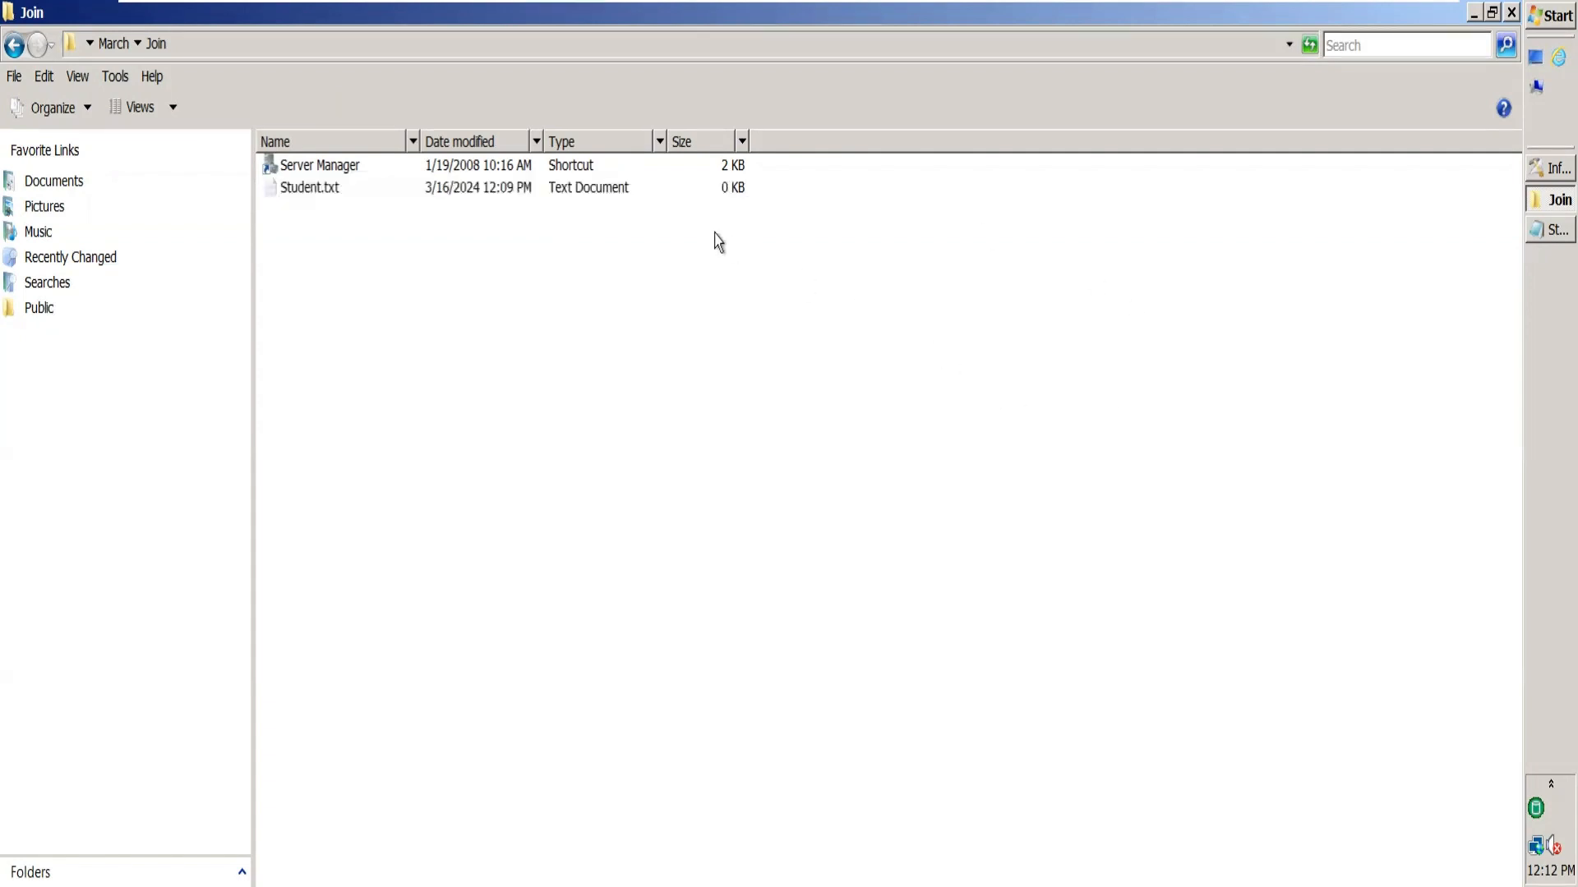
pyautogui.click(606, 200)
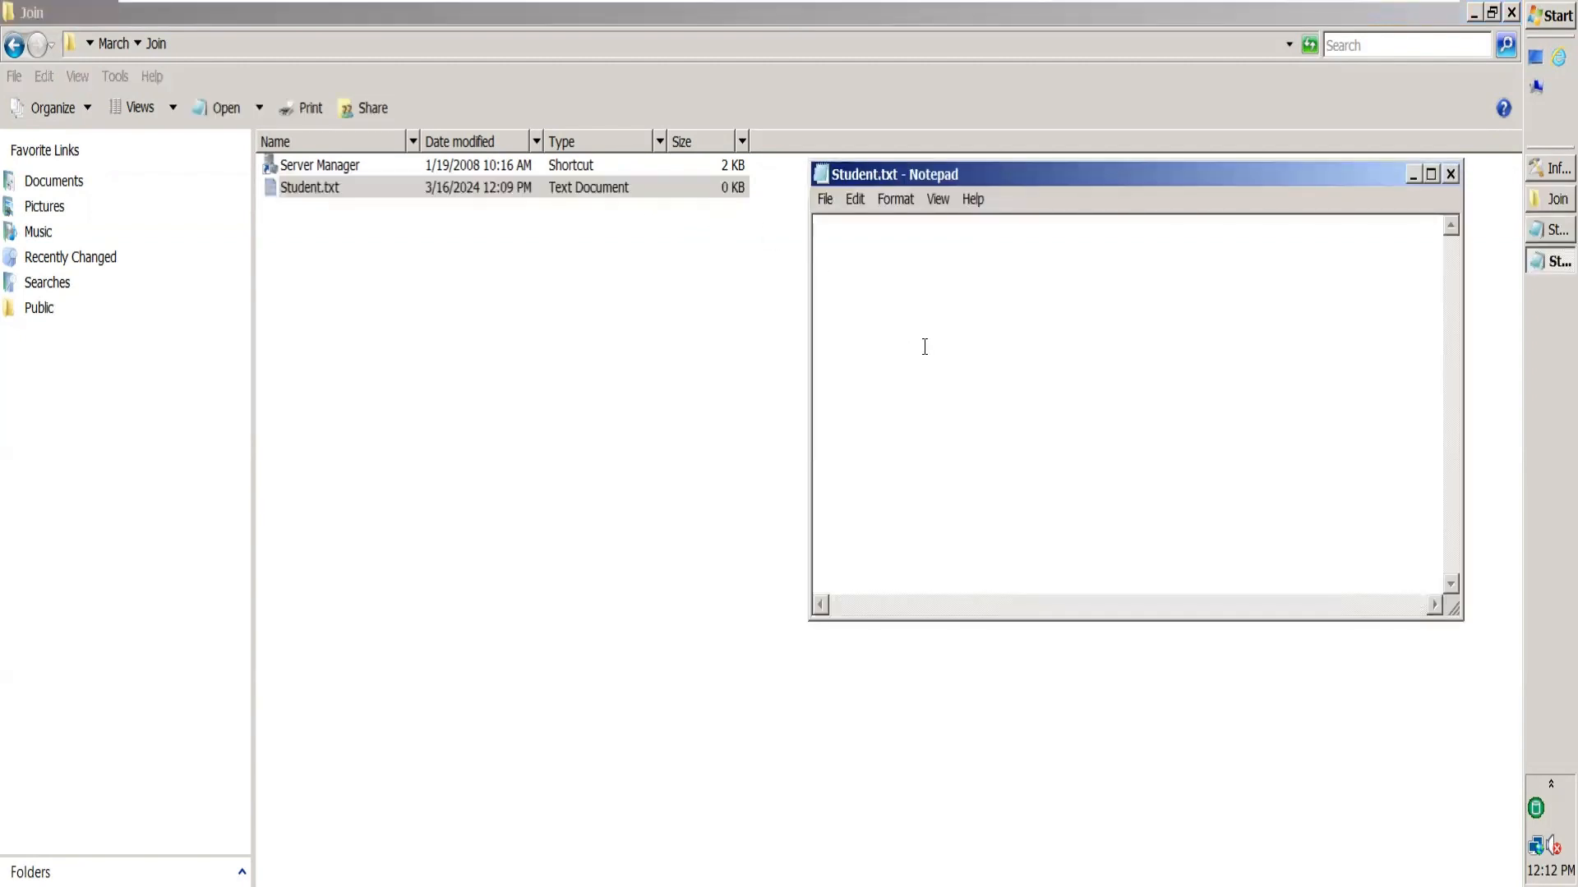
pyautogui.hotkey('ctrl', 'v')
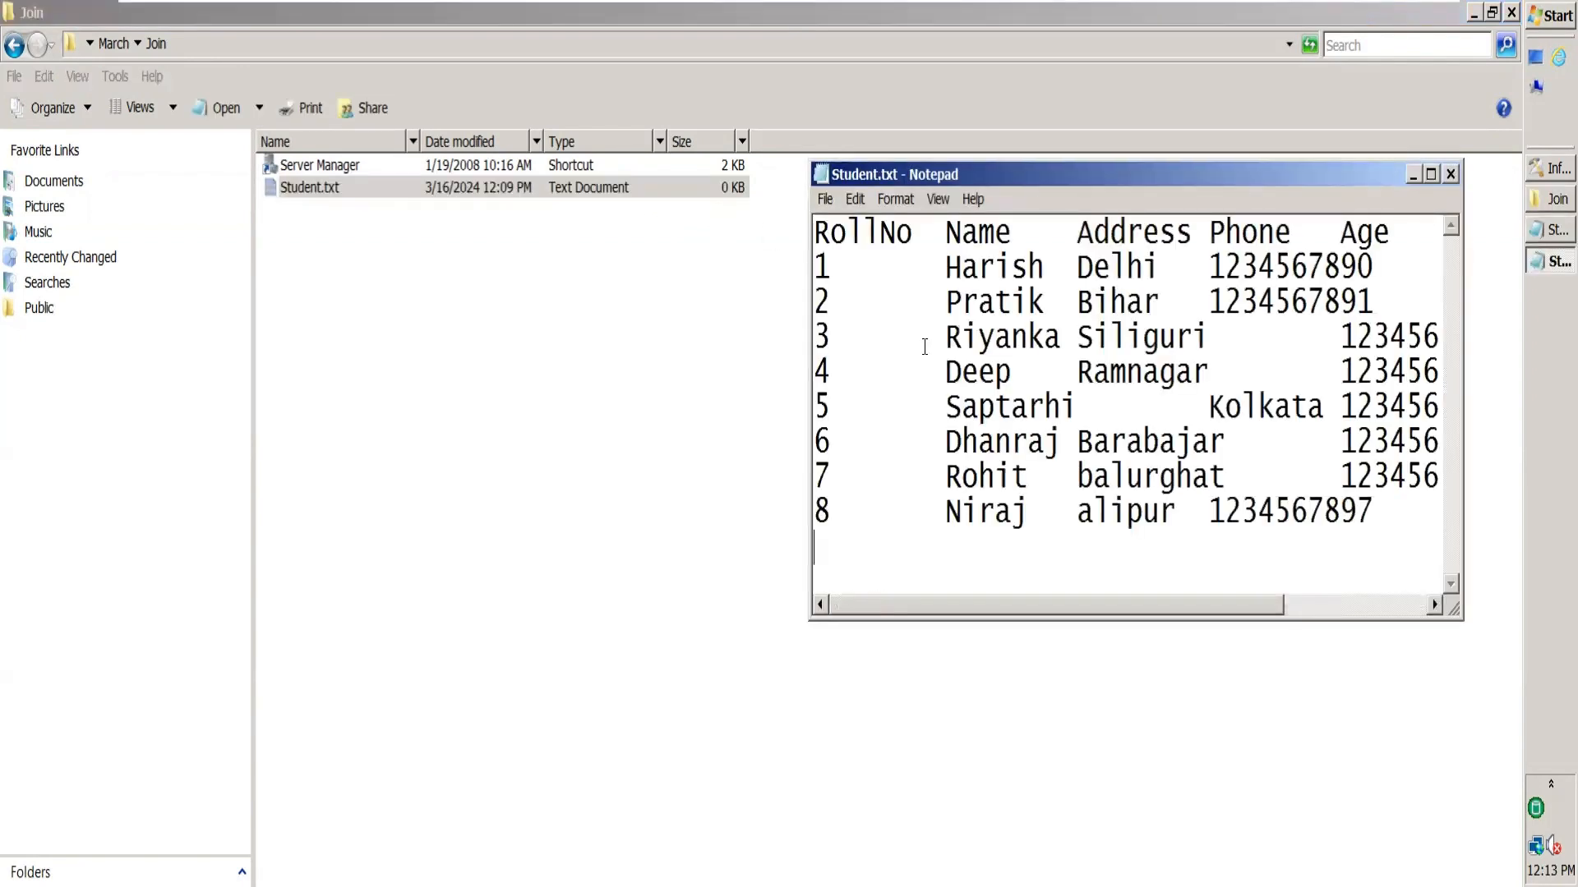
pyautogui.hotkey('ctrl', 's')
pyautogui.click(1450, 173)
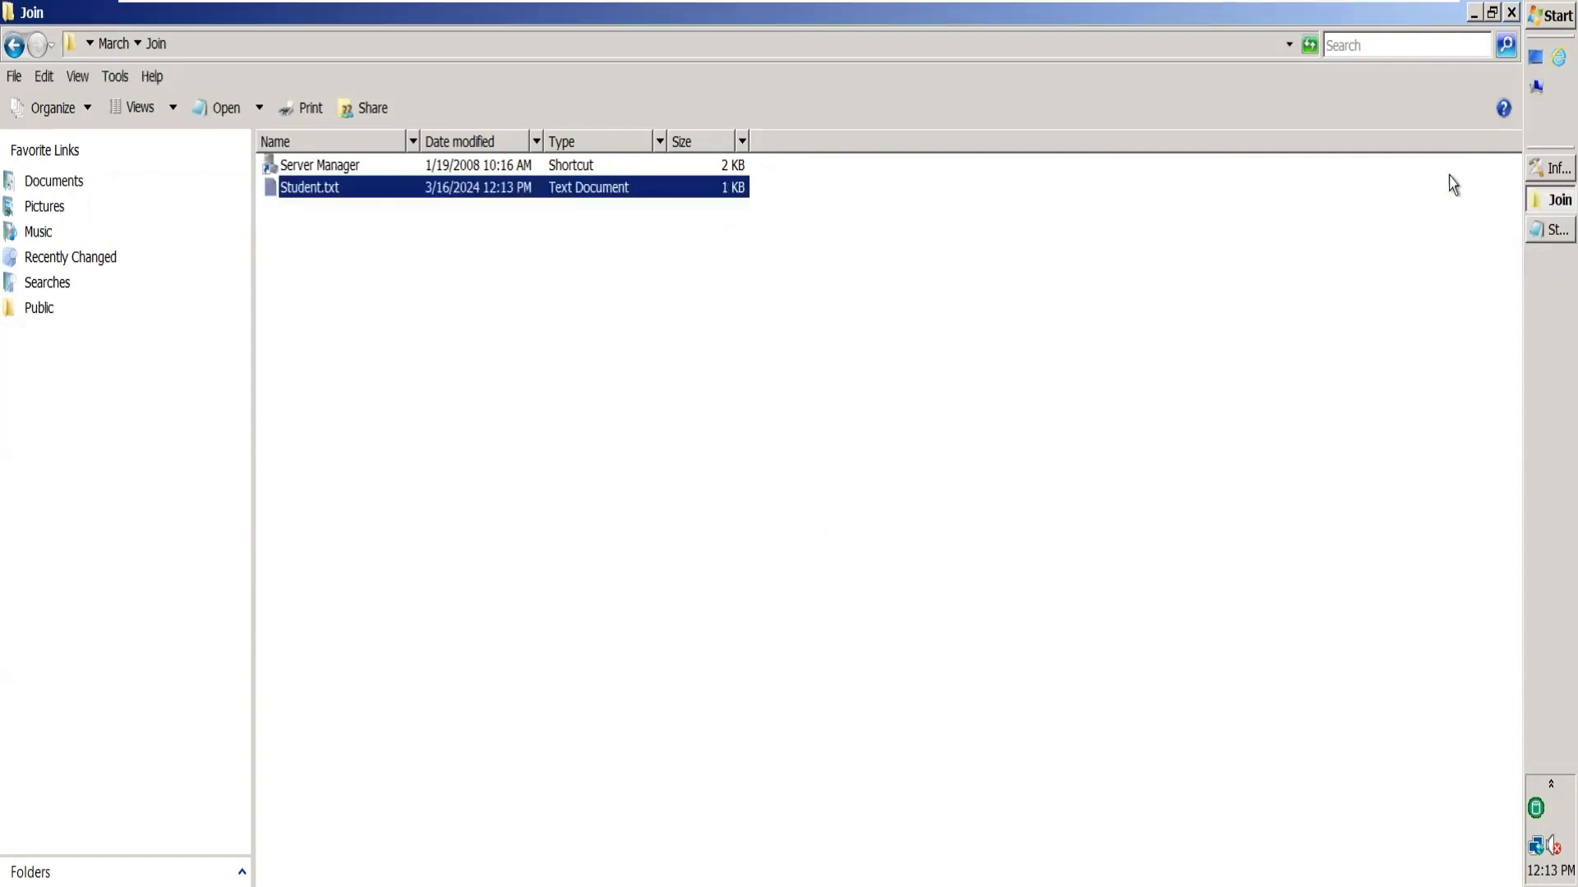
pyautogui.rightClick(622, 239)
pyautogui.click(712, 476)
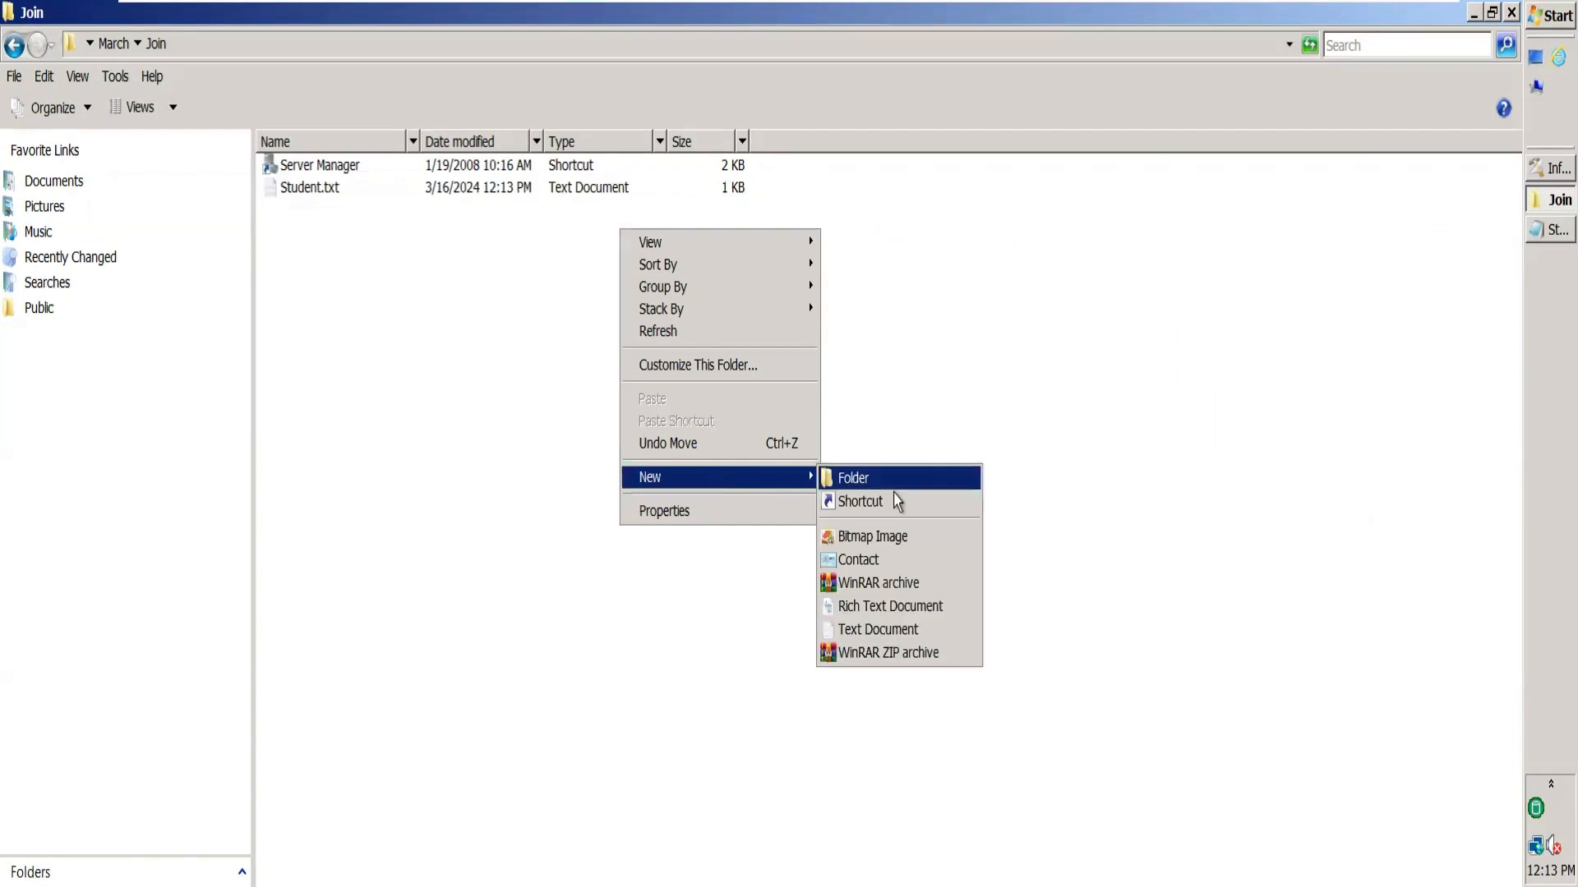
# Create a new text document named Course.txt in the Join folder and open it.
pyautogui.click(890, 632)
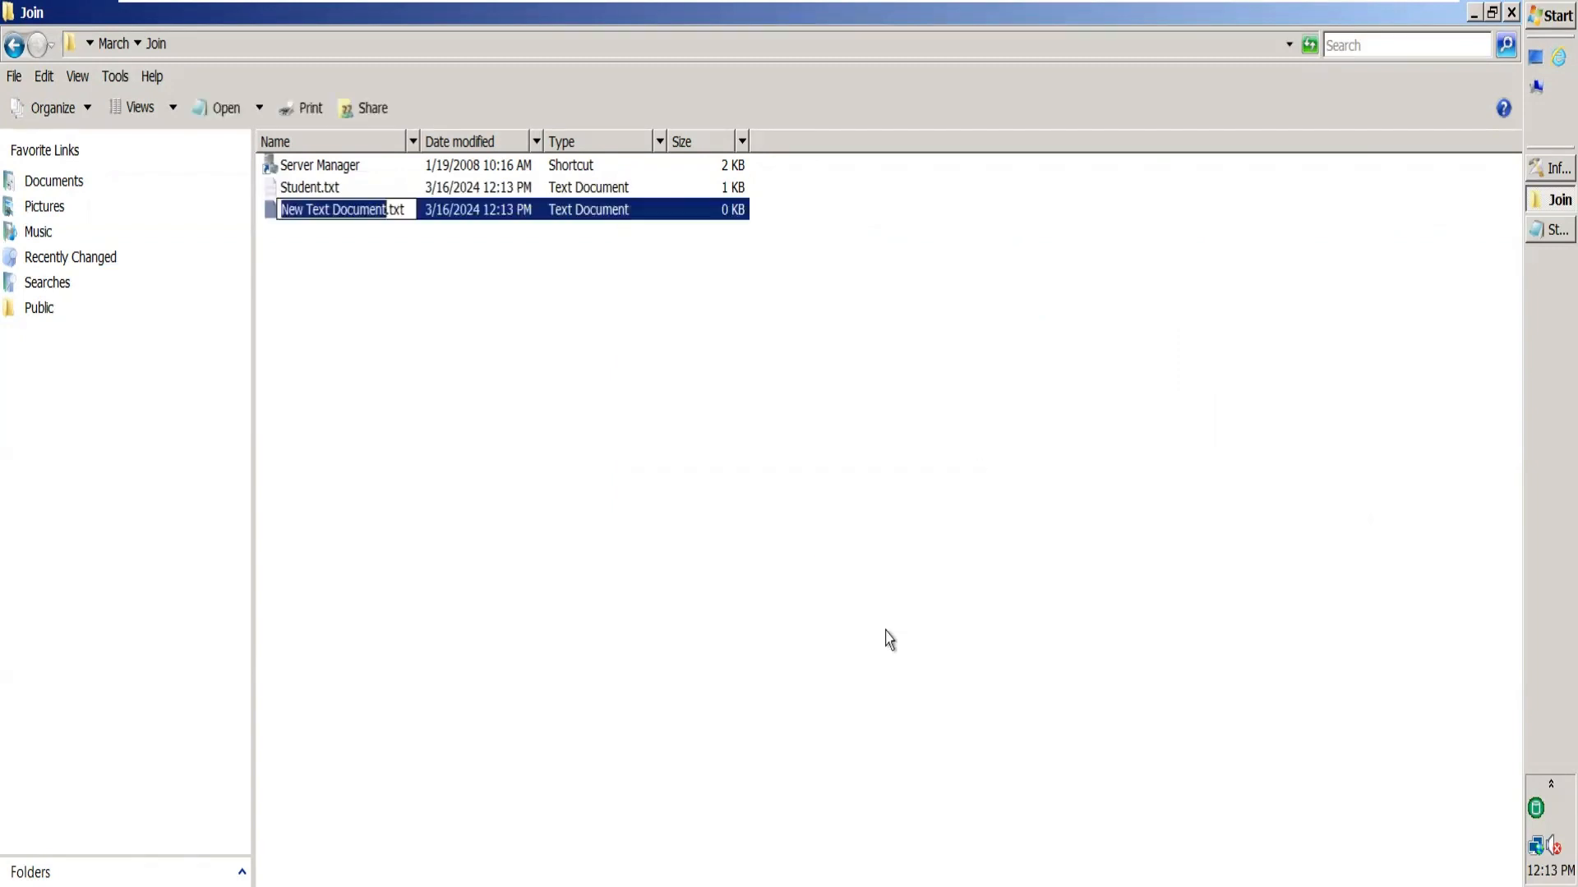
pyautogui.write('Couse')
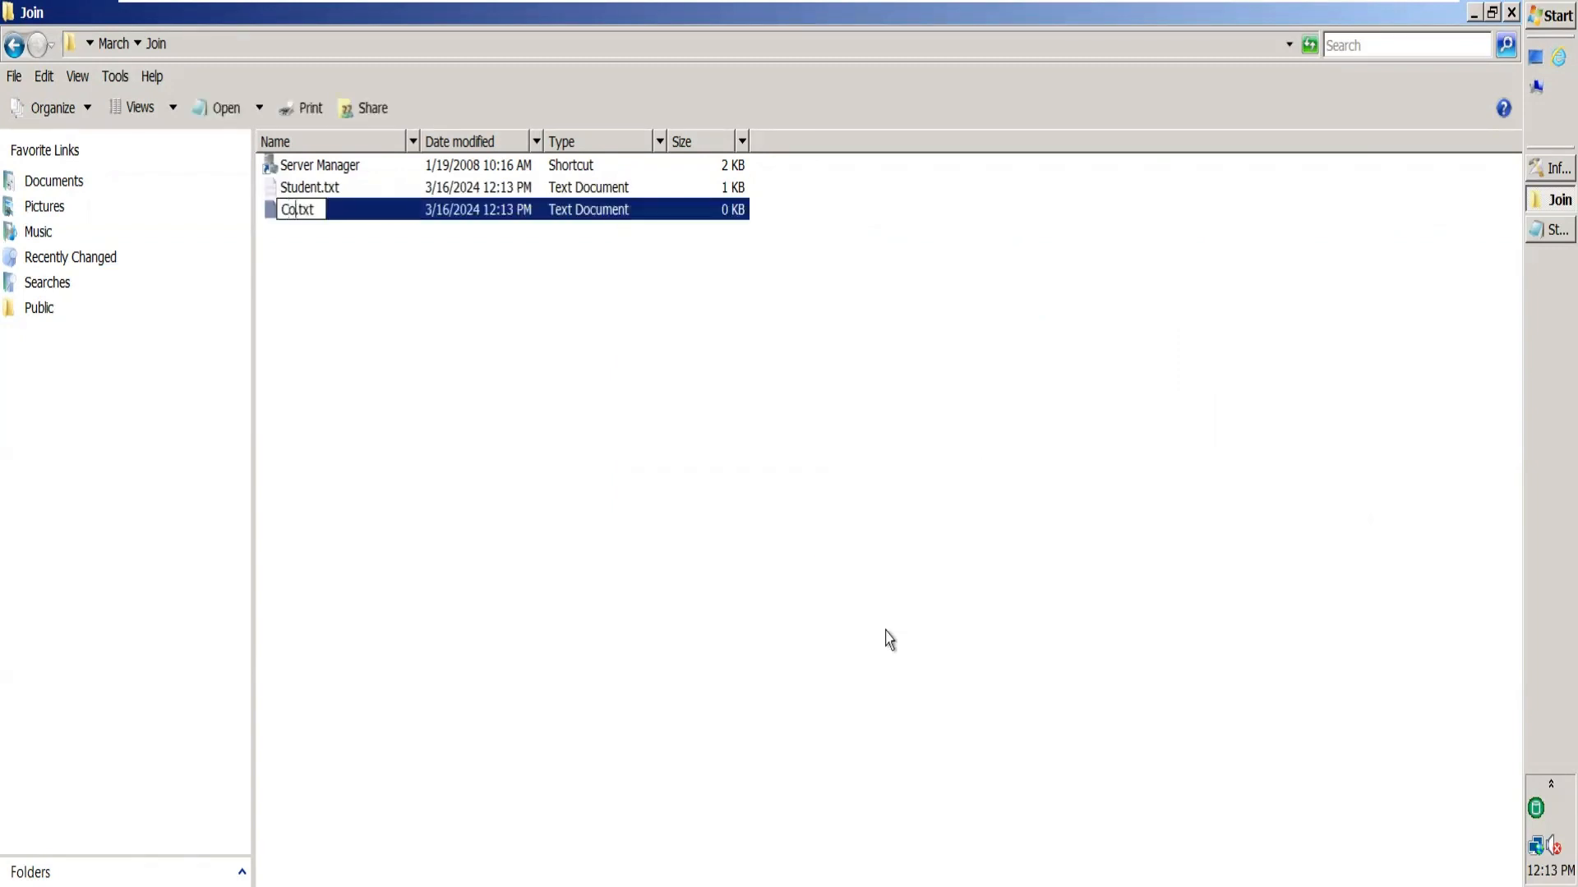
pyautogui.press('BackSpace')
pyautogui.press('BackSpace')
pyautogui.write('rse')
pyautogui.click(472, 236)
pyautogui.doubleClick(444, 209)
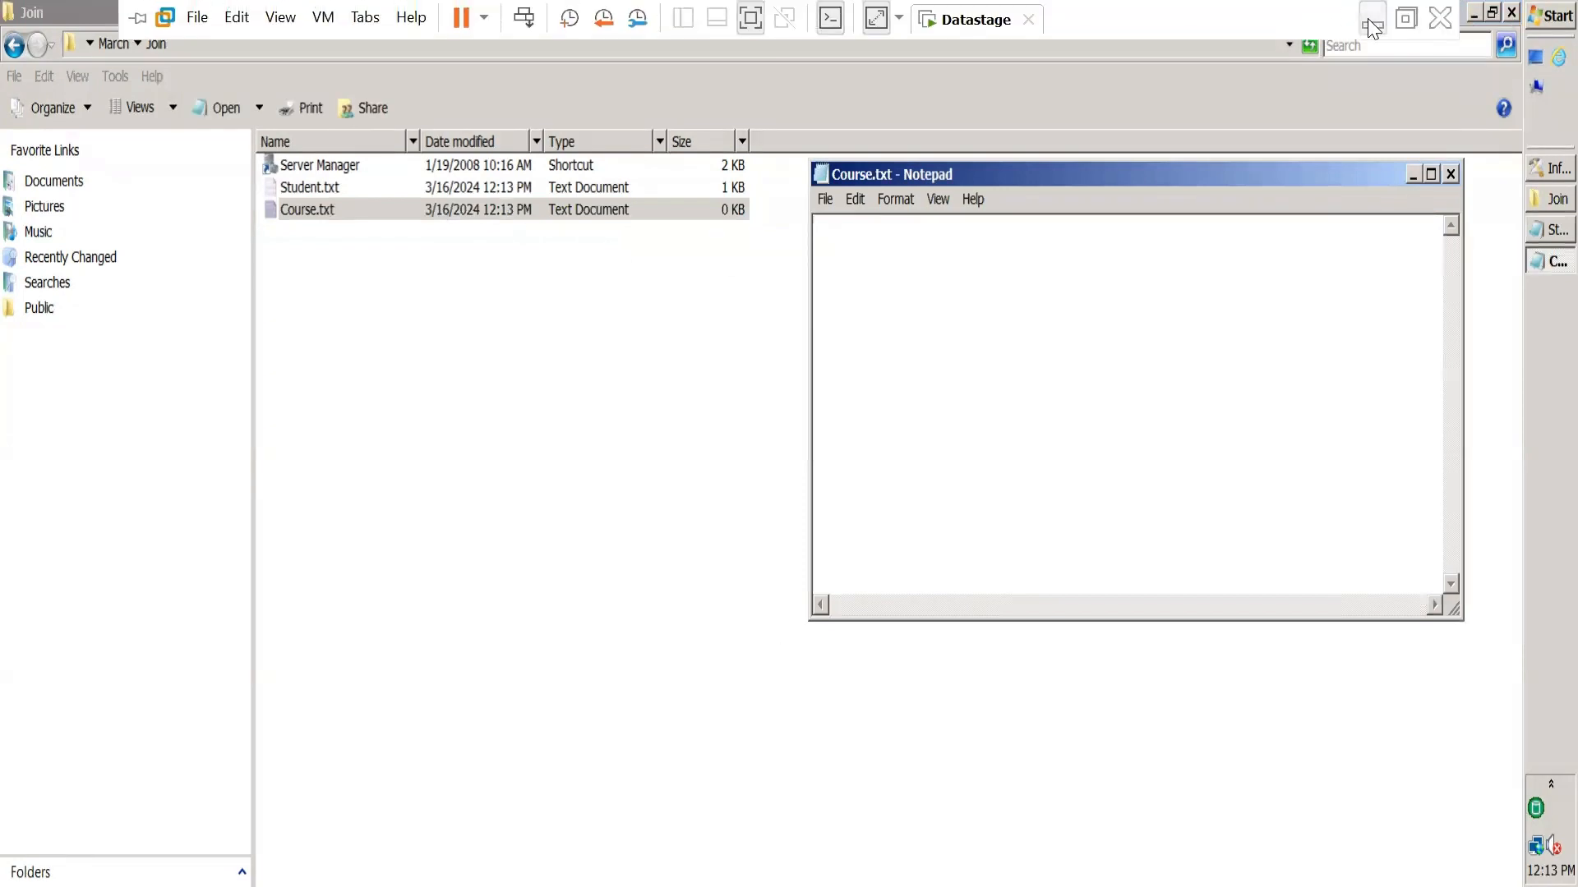
# Copy the CourseId and RollNo cells A14:B22 from Excel into Course.txt, save and close.
pyautogui.click(1370, 21)
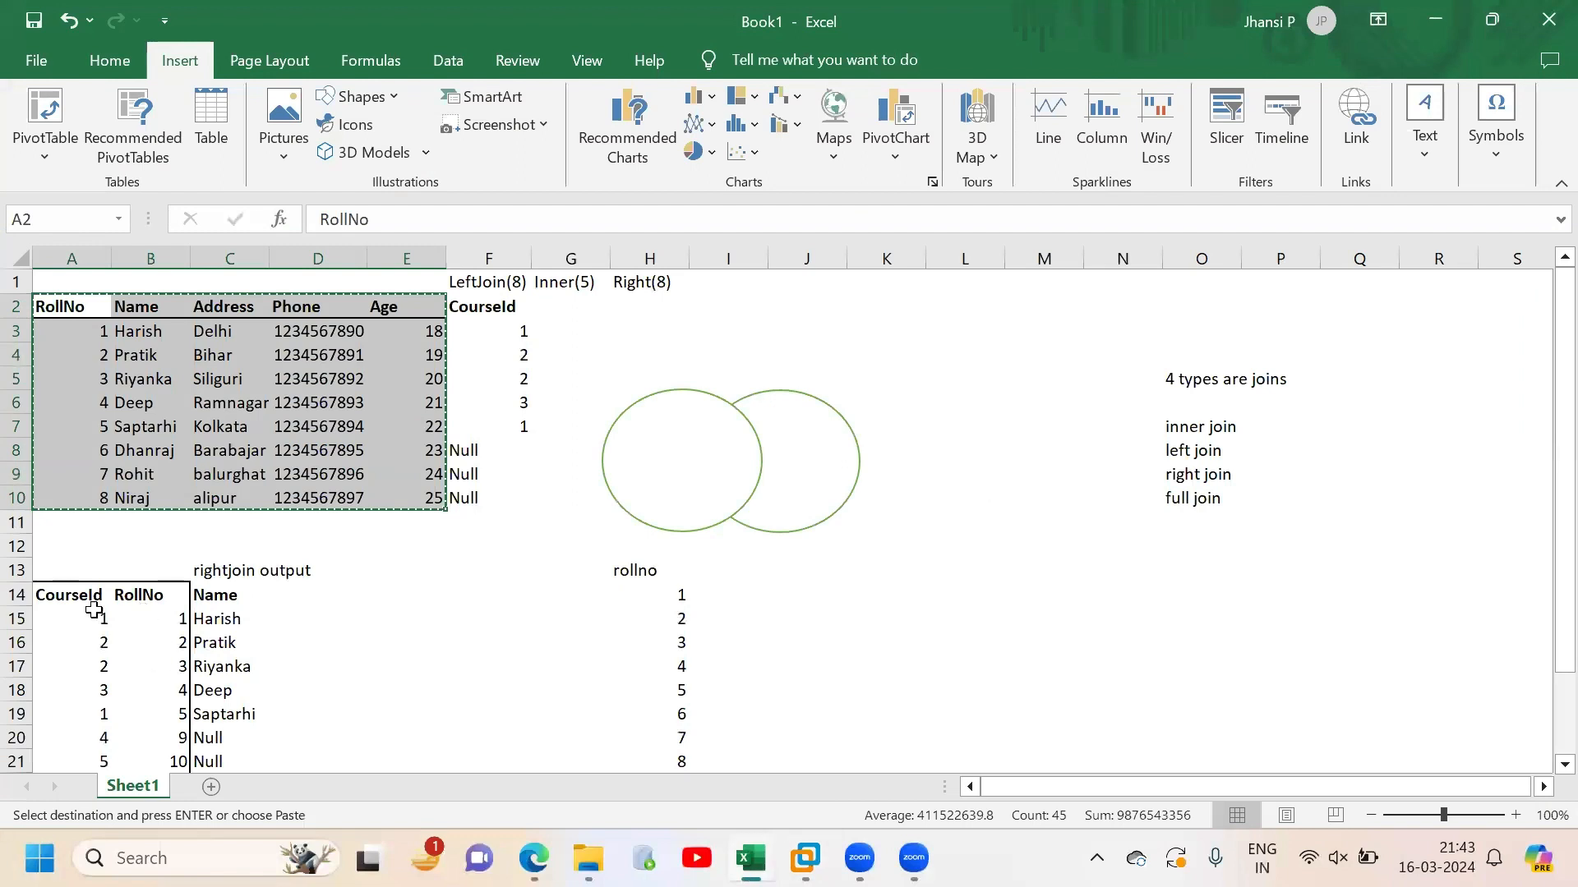
pyautogui.moveTo(66, 601); pyautogui.dragTo(179, 736)
pyautogui.hotkey('ctrl', 'c')
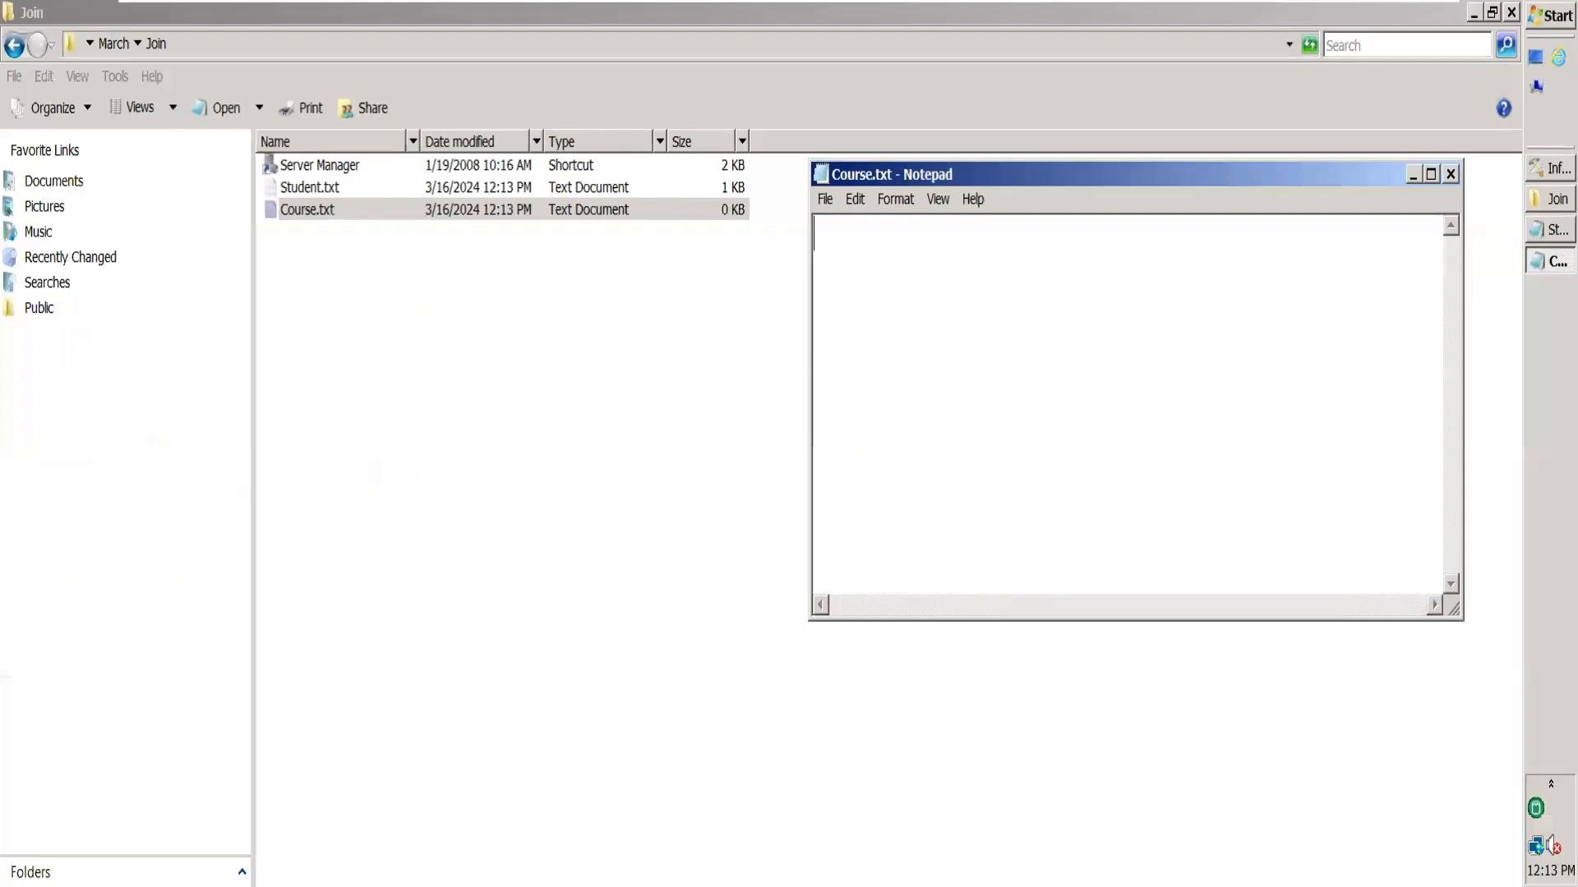
pyautogui.hotkey('ctrl', 'v')
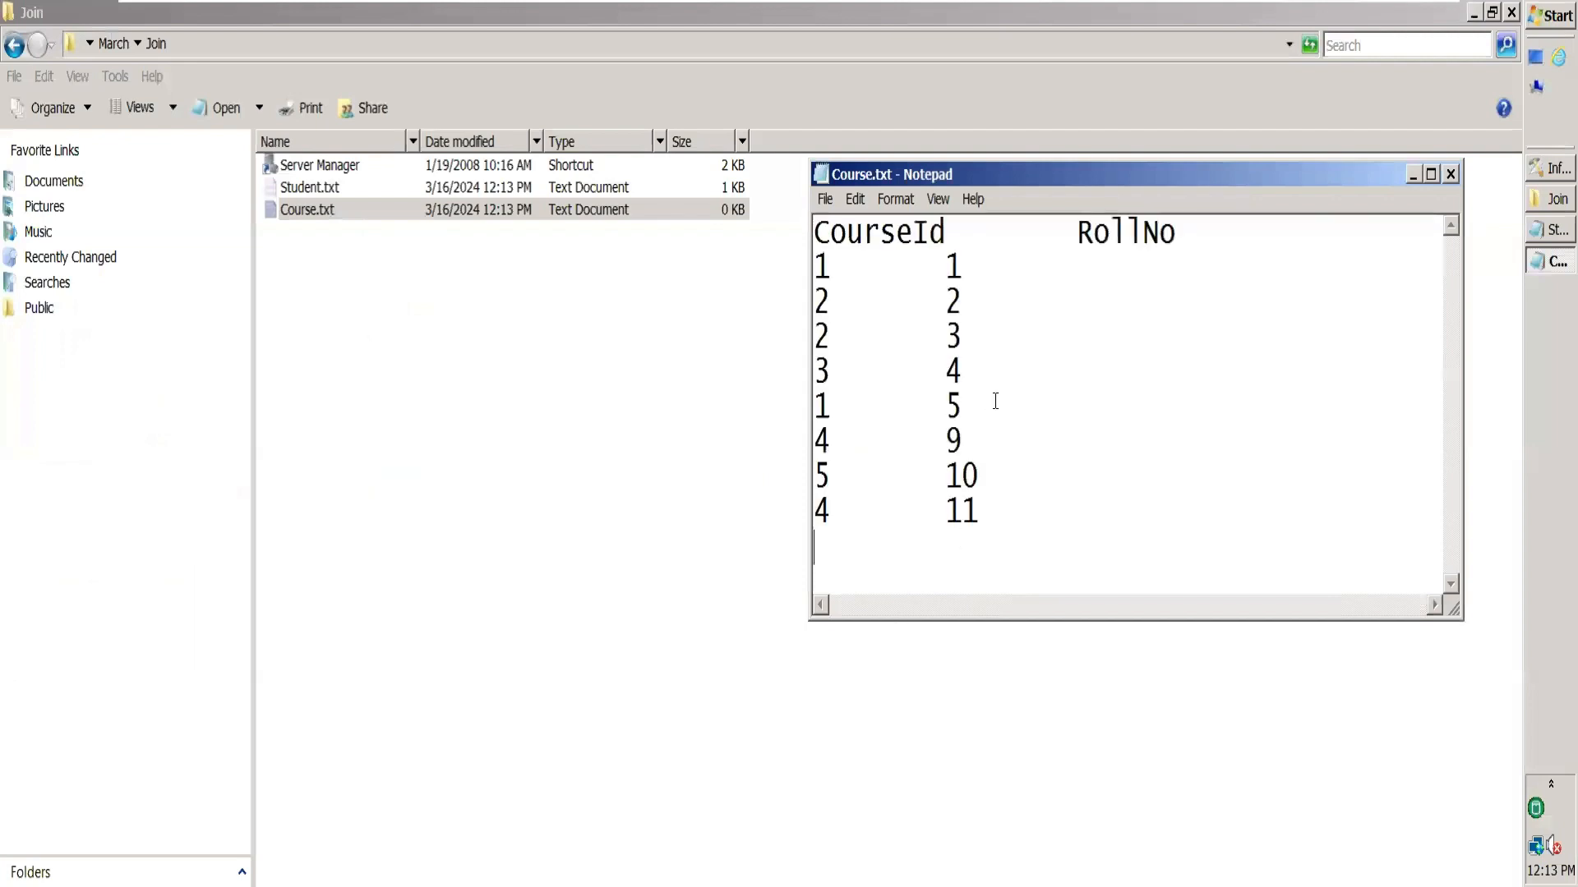
pyautogui.hotkey('ctrl', 's')
pyautogui.doubleClick(1044, 231)
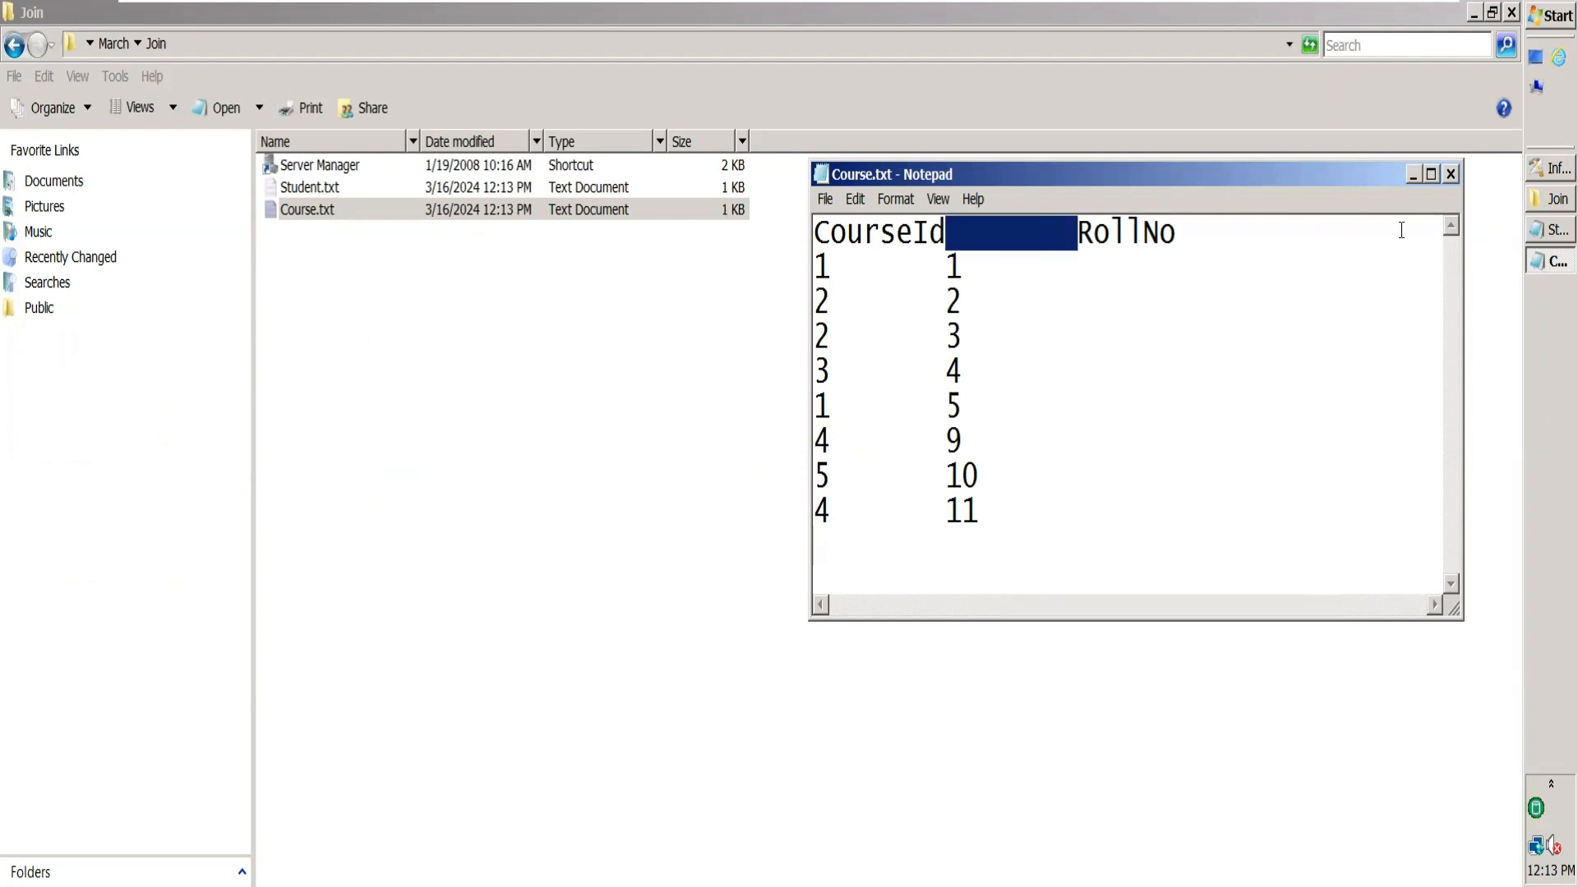
pyautogui.click(1450, 174)
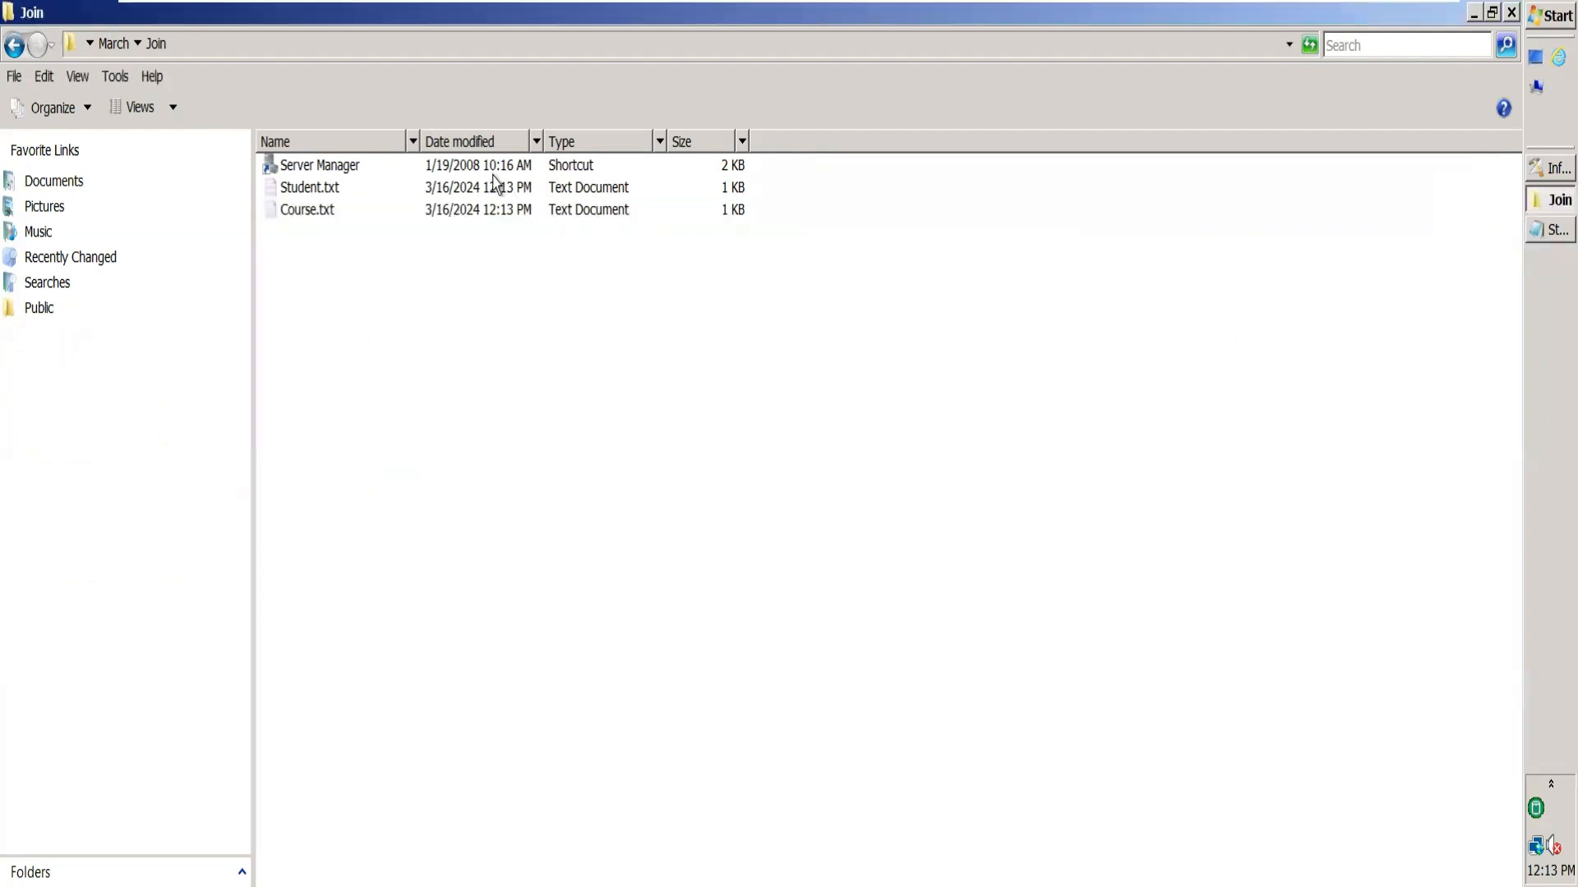
# Copy the Join folder's full path and return to DataStage Designer.
pyautogui.click(1536, 175)
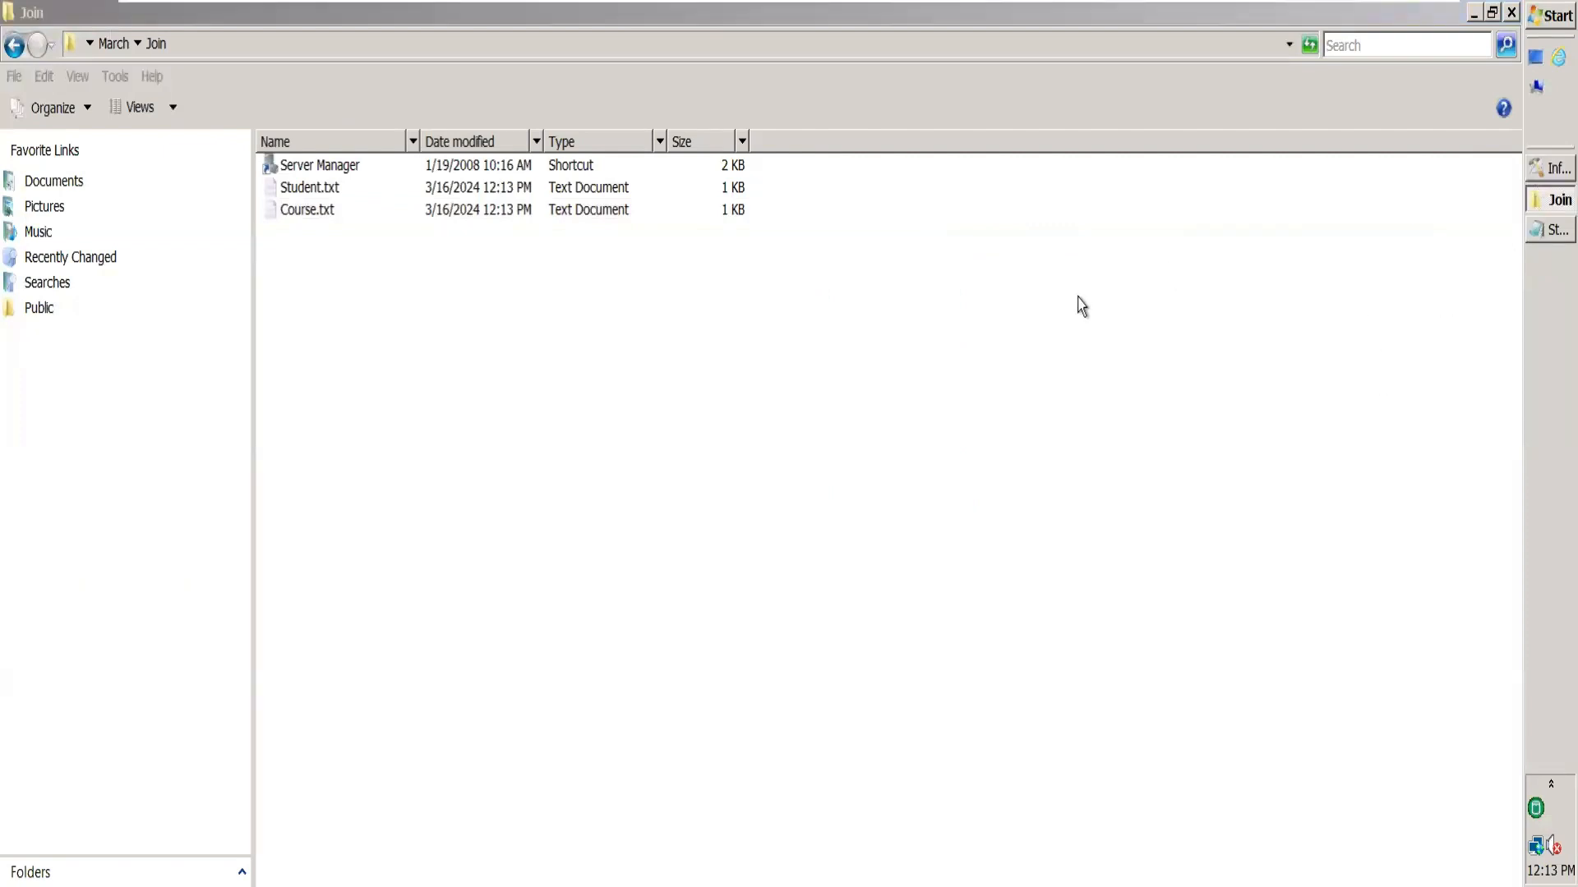
pyautogui.click(592, 43)
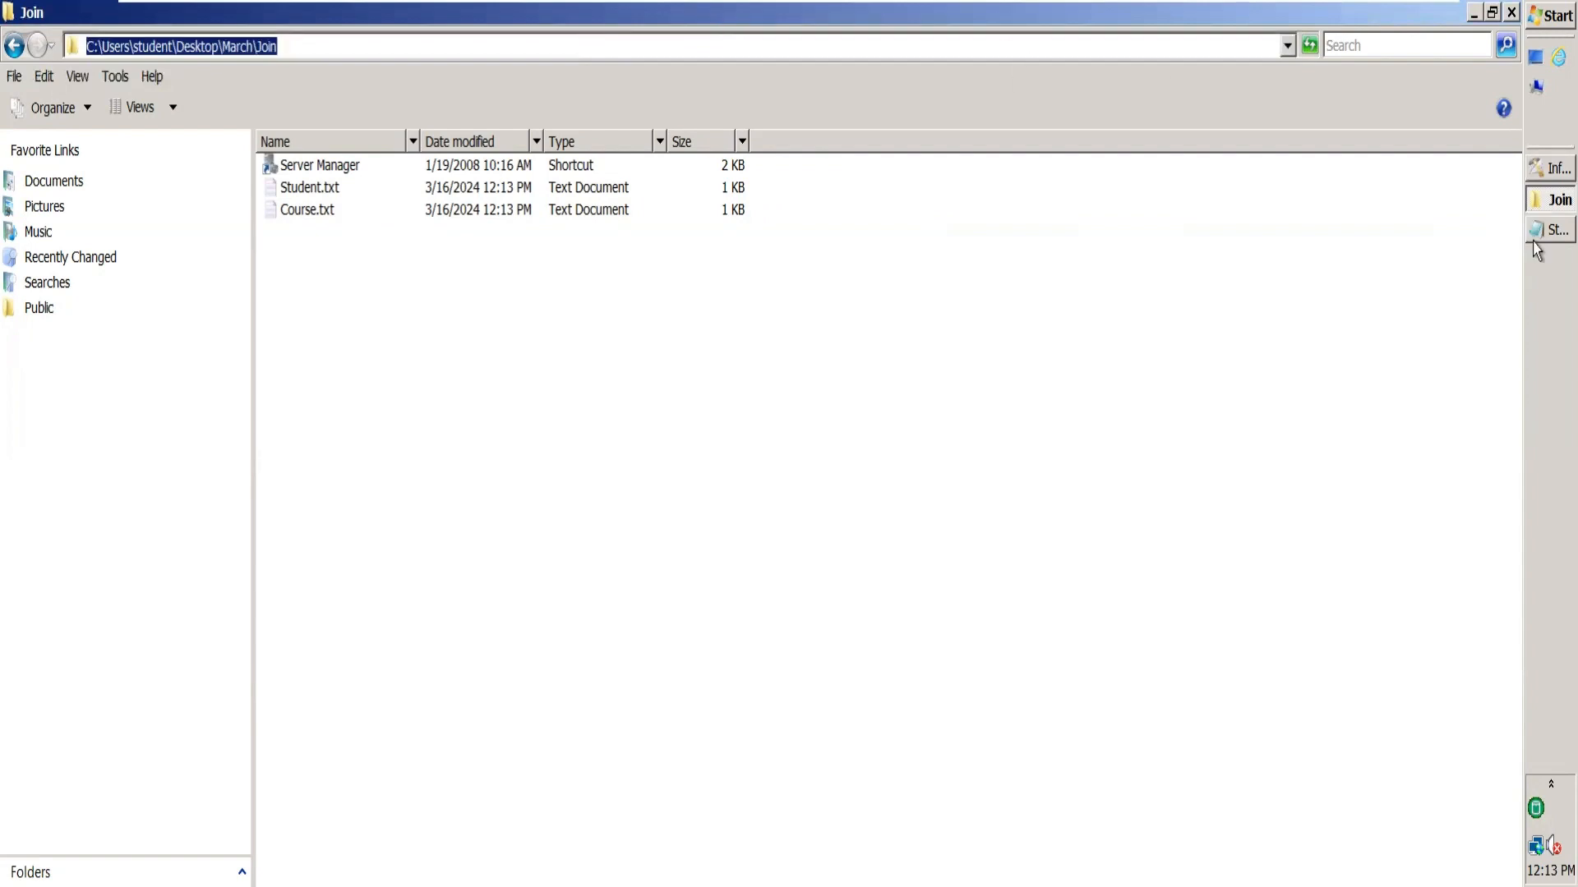
pyautogui.click(1537, 176)
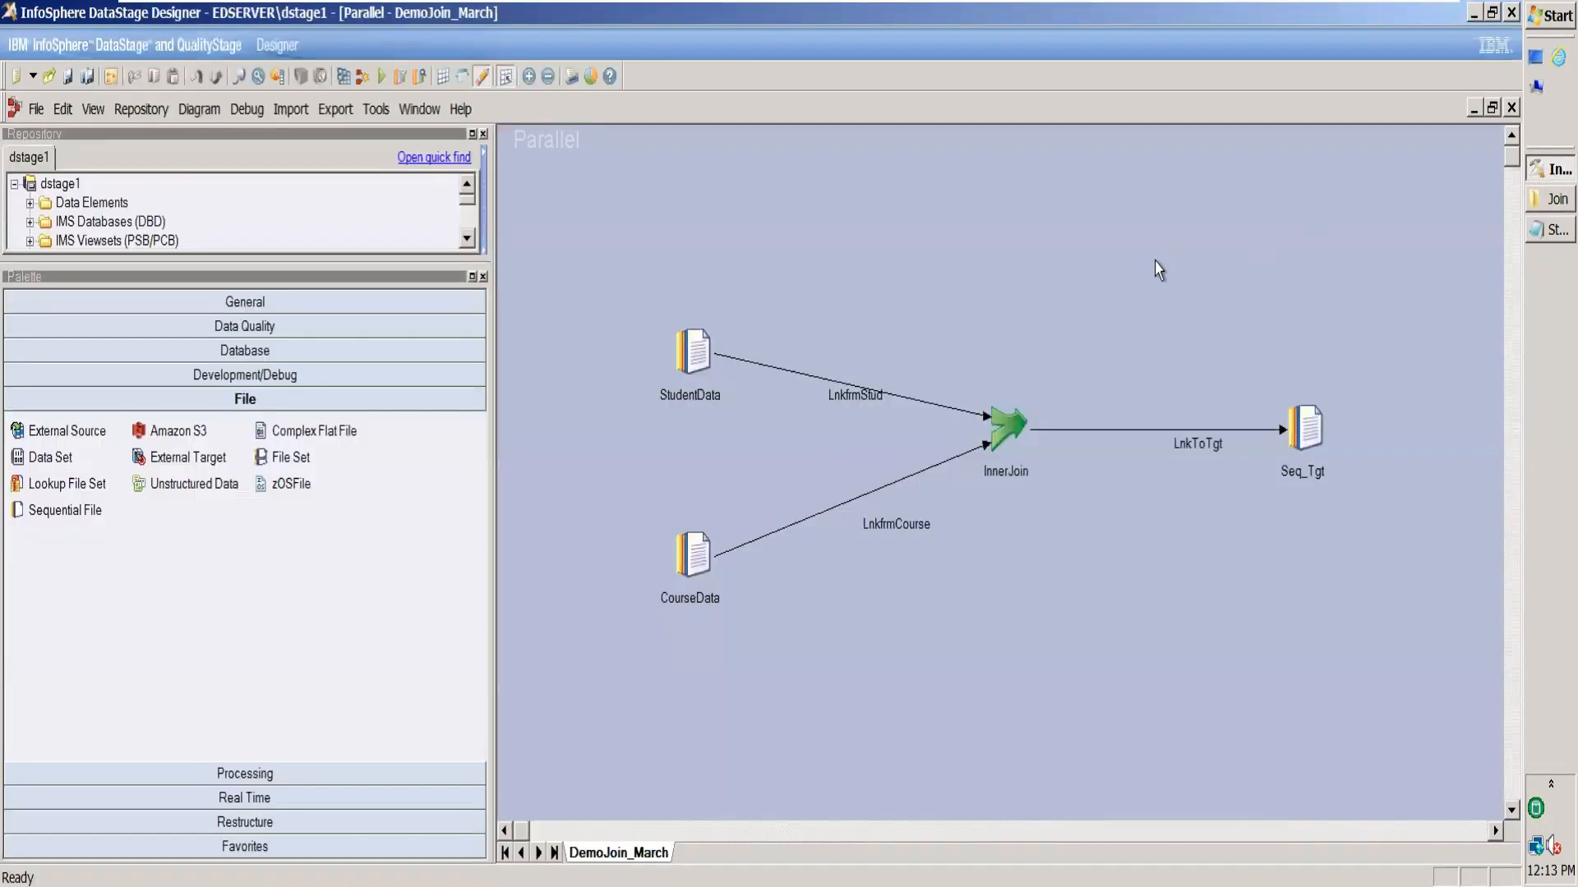
# Point StudentData's File property to the Join folder's Student.txt and set First Line is Column Names to True.
pyautogui.doubleClick(695, 357)
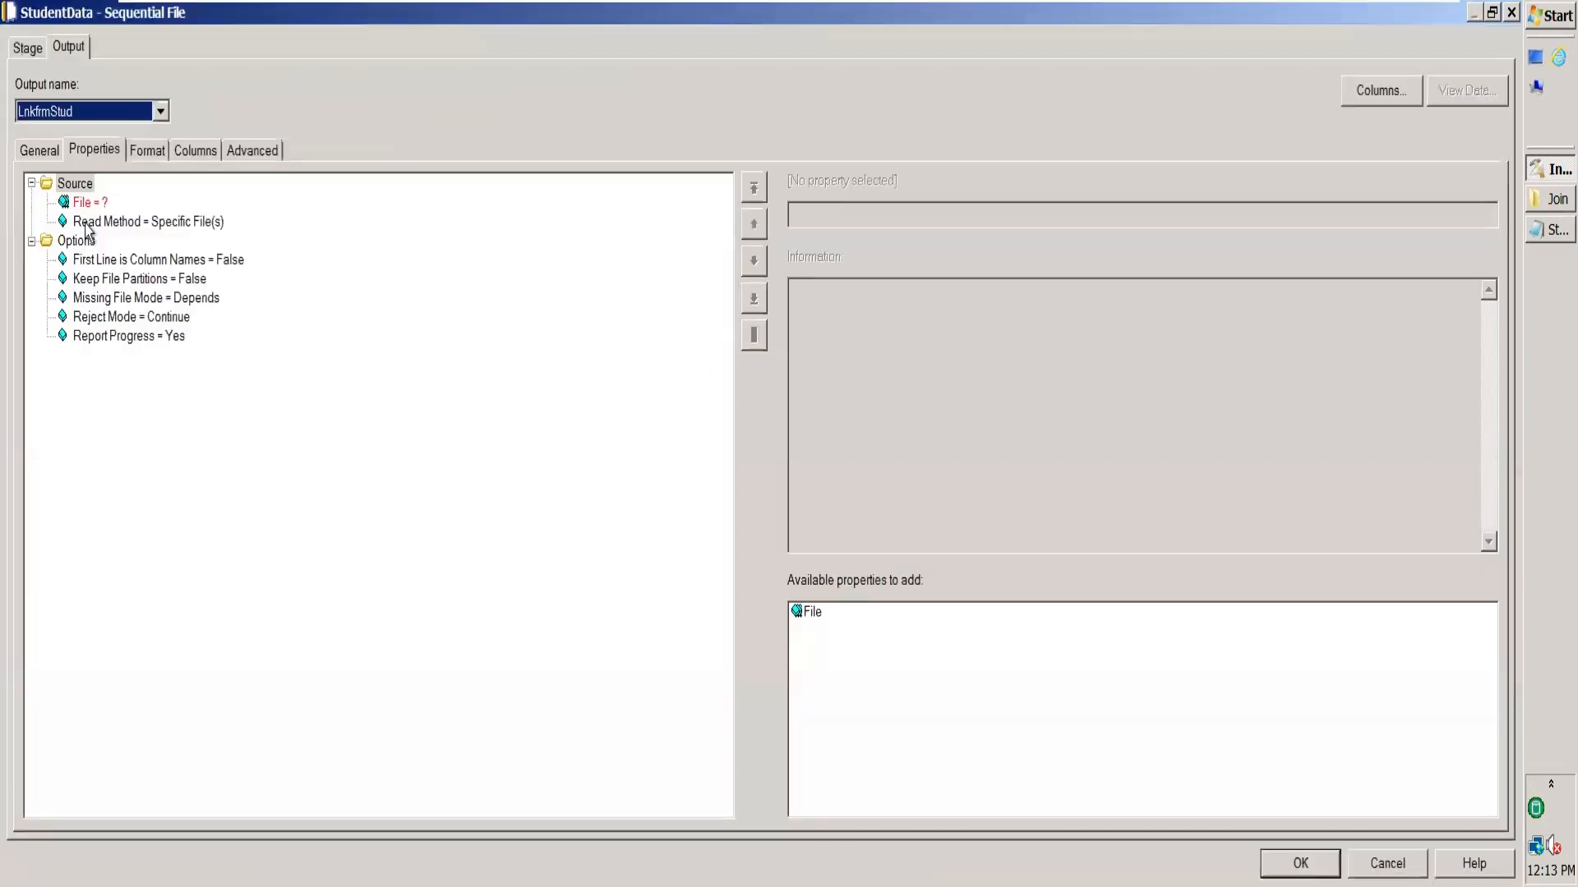
pyautogui.click(99, 202)
pyautogui.click(837, 208)
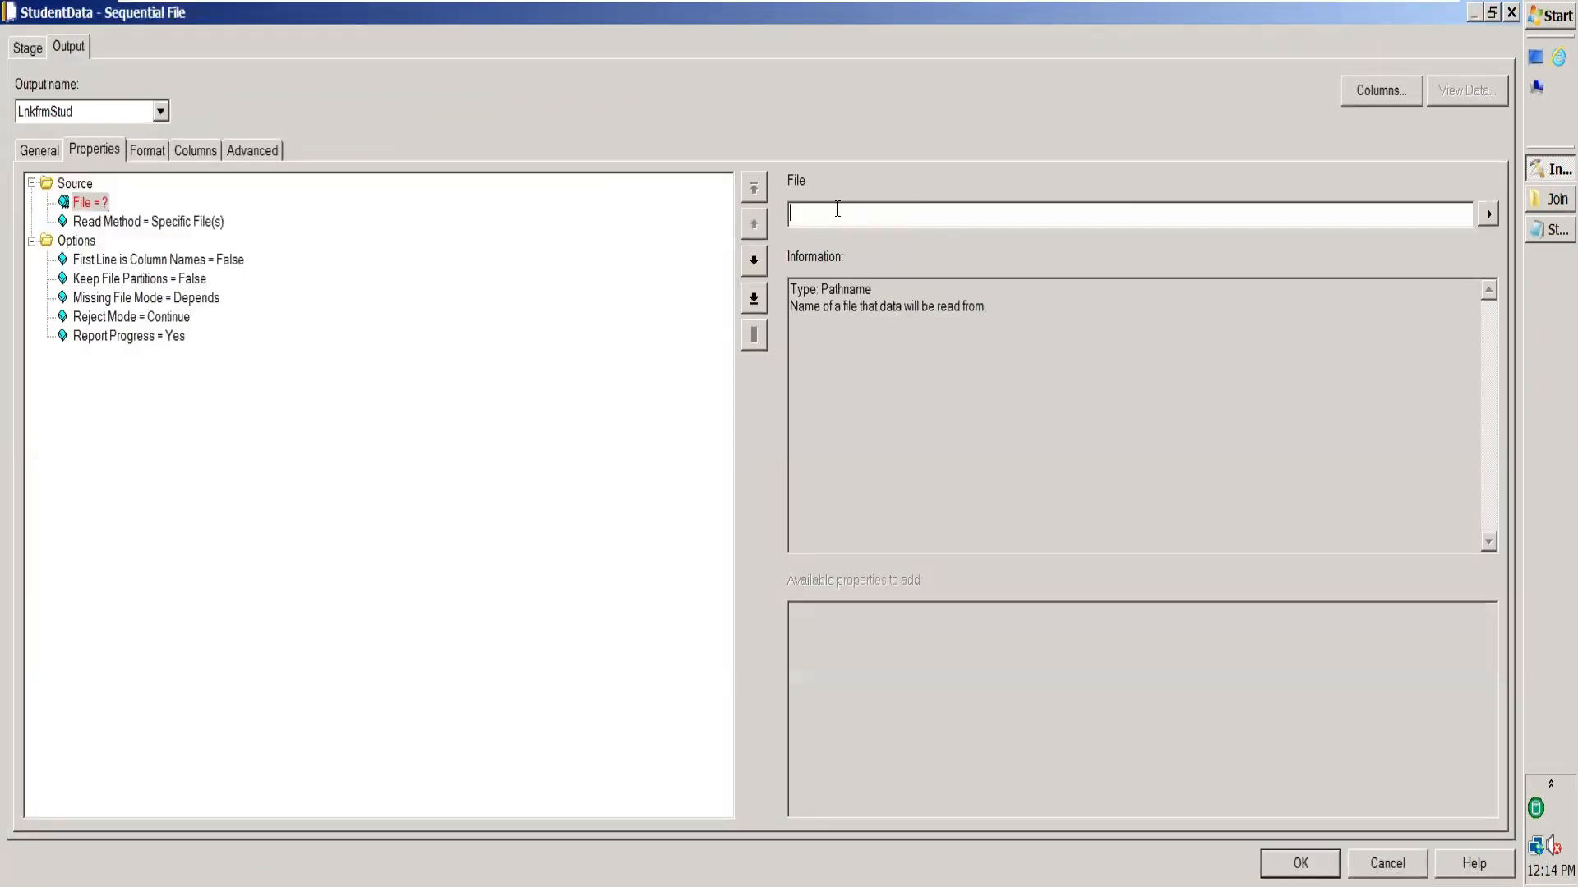
pyautogui.hotkey('ctrl', 'v')
pyautogui.write('\\')
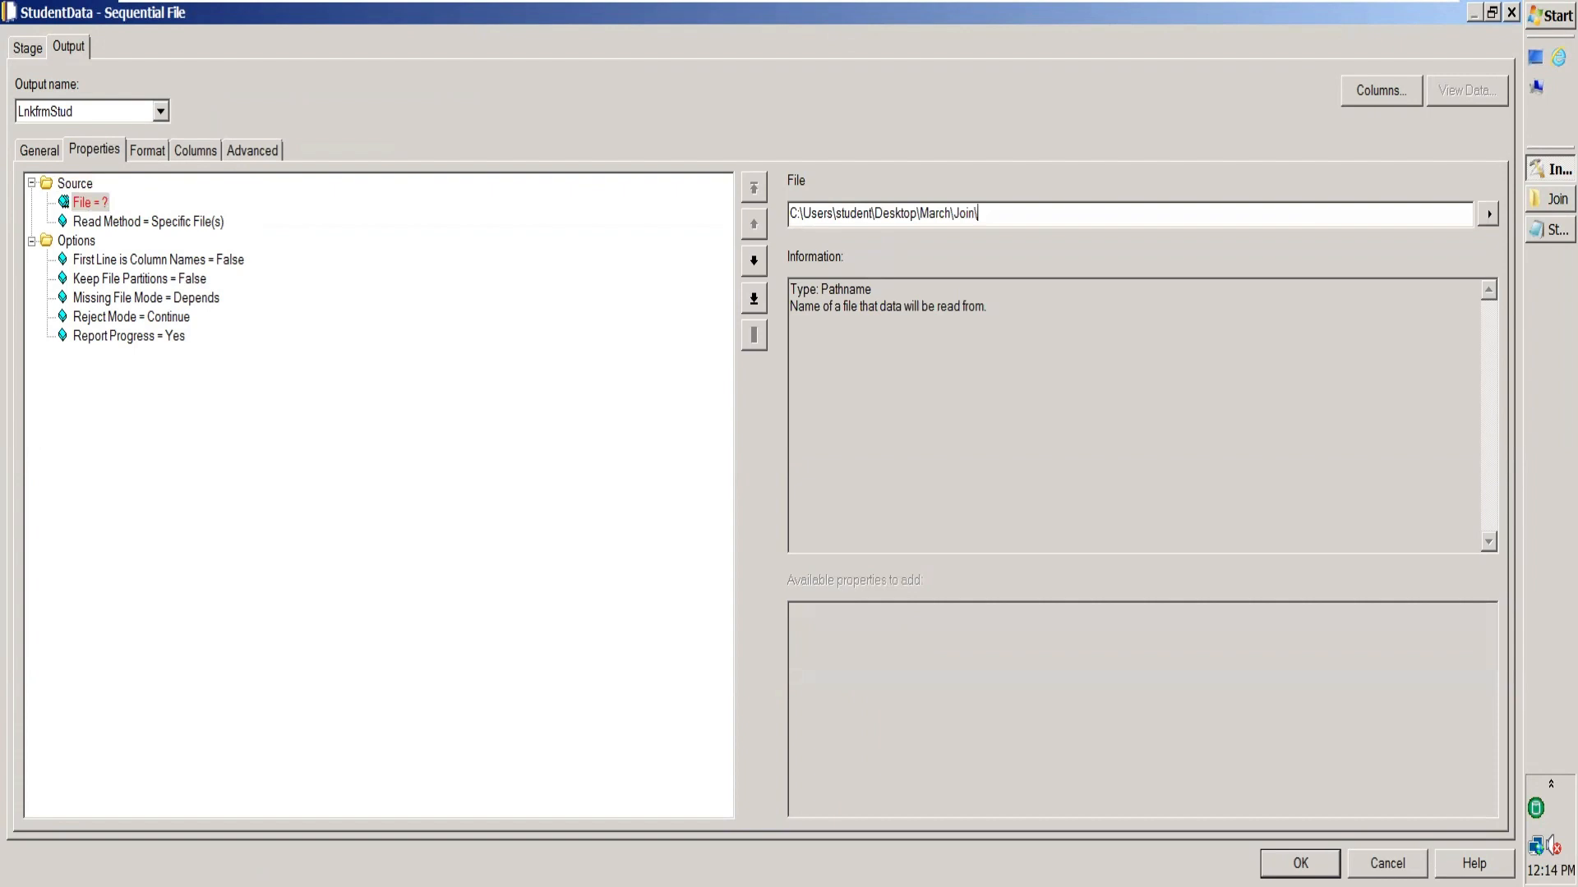
pyautogui.write('Student.txt')
pyautogui.click(191, 222)
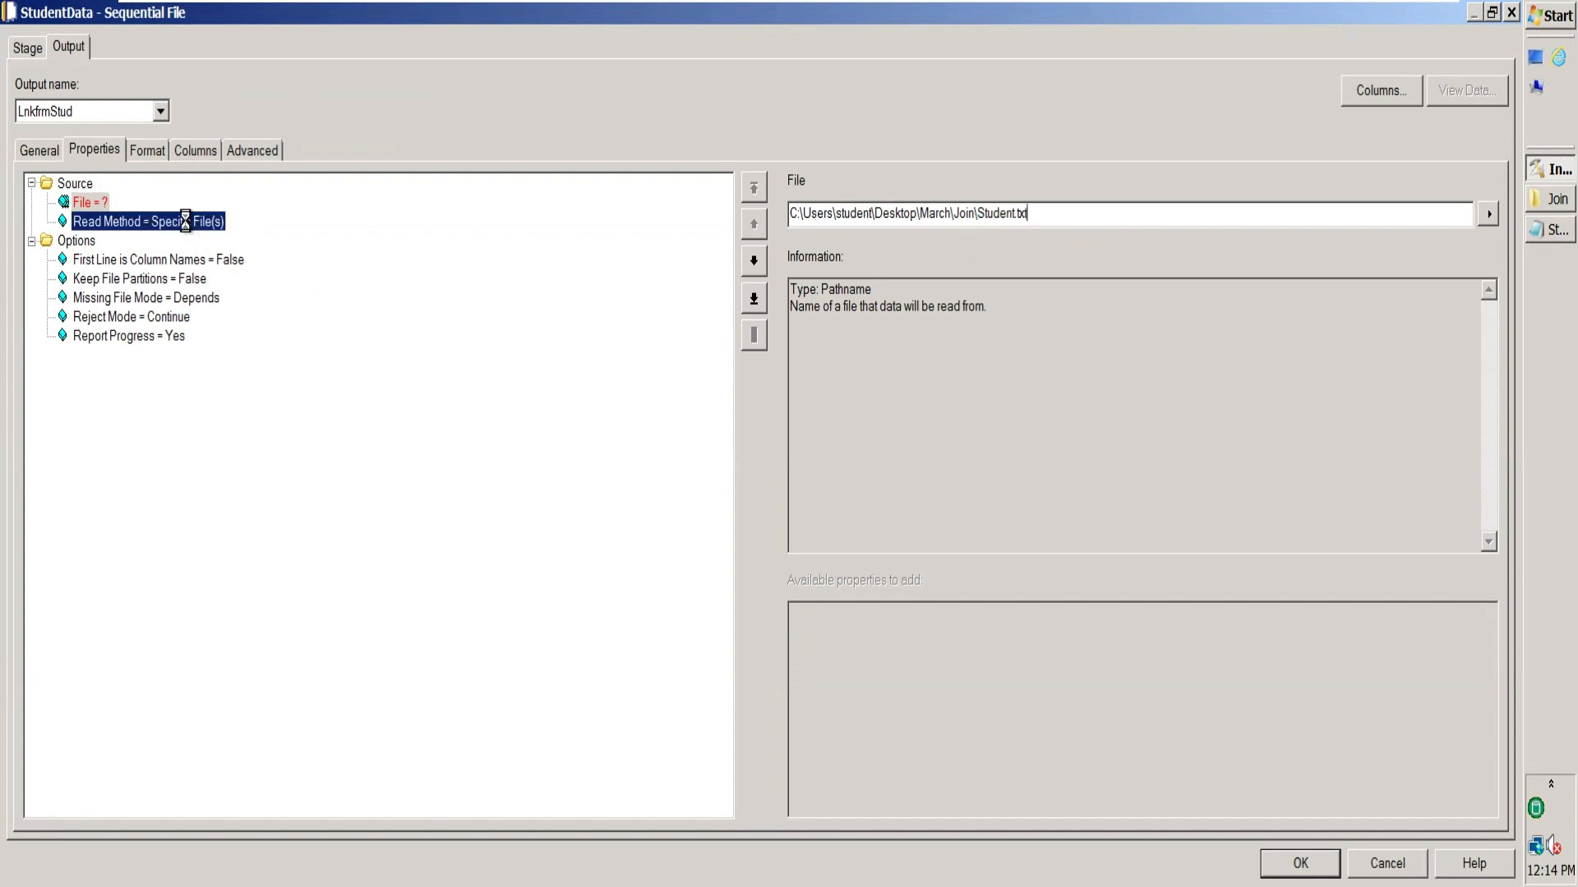
pyautogui.click(217, 261)
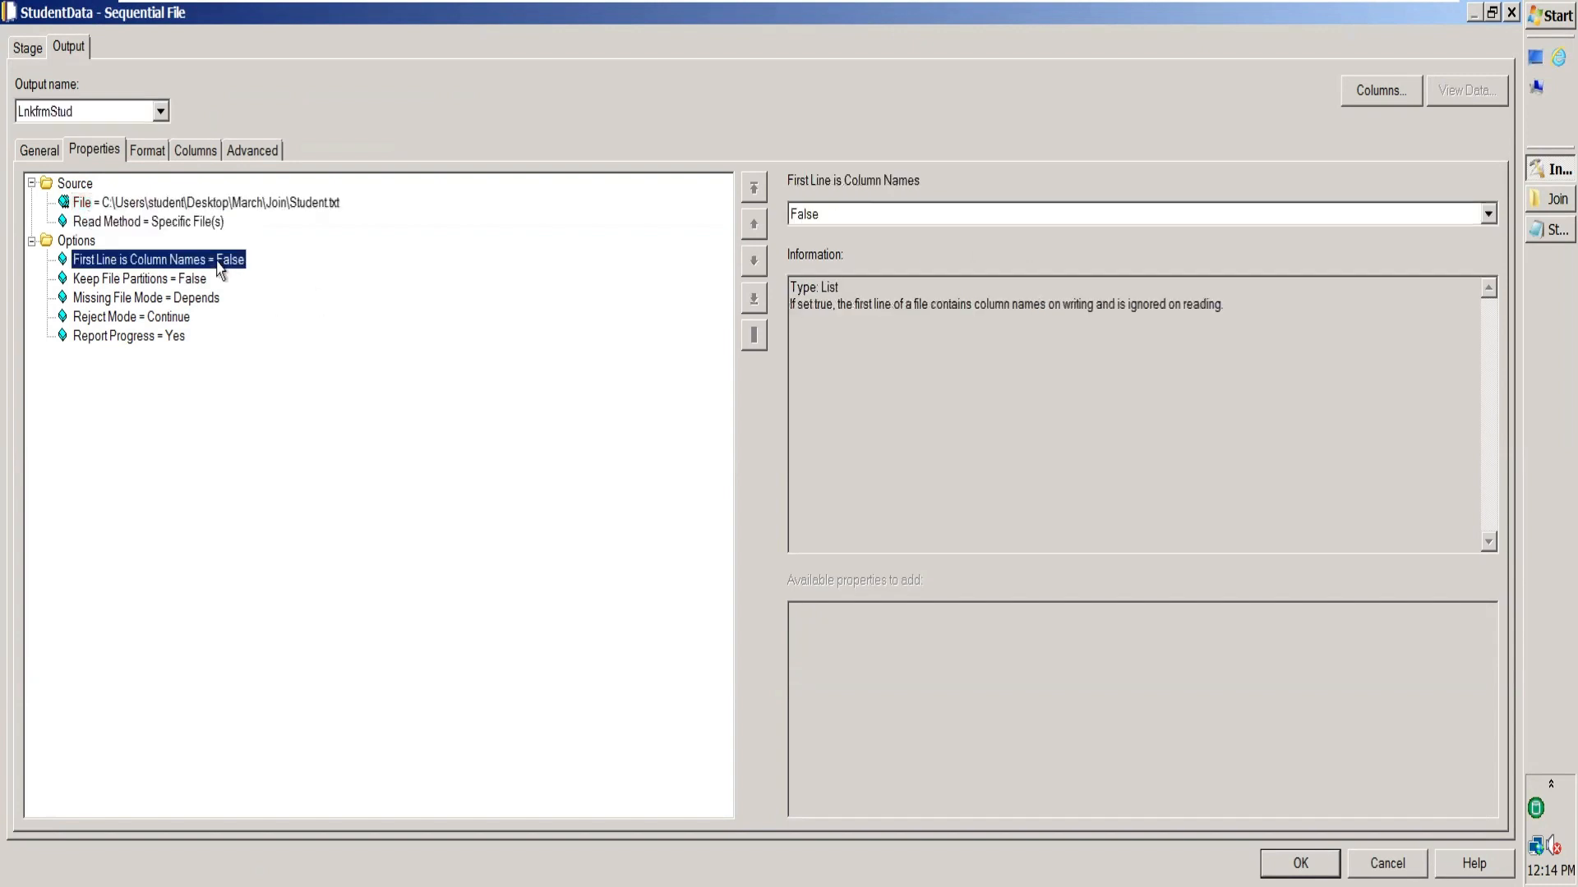
pyautogui.click(1489, 214)
pyautogui.click(1055, 255)
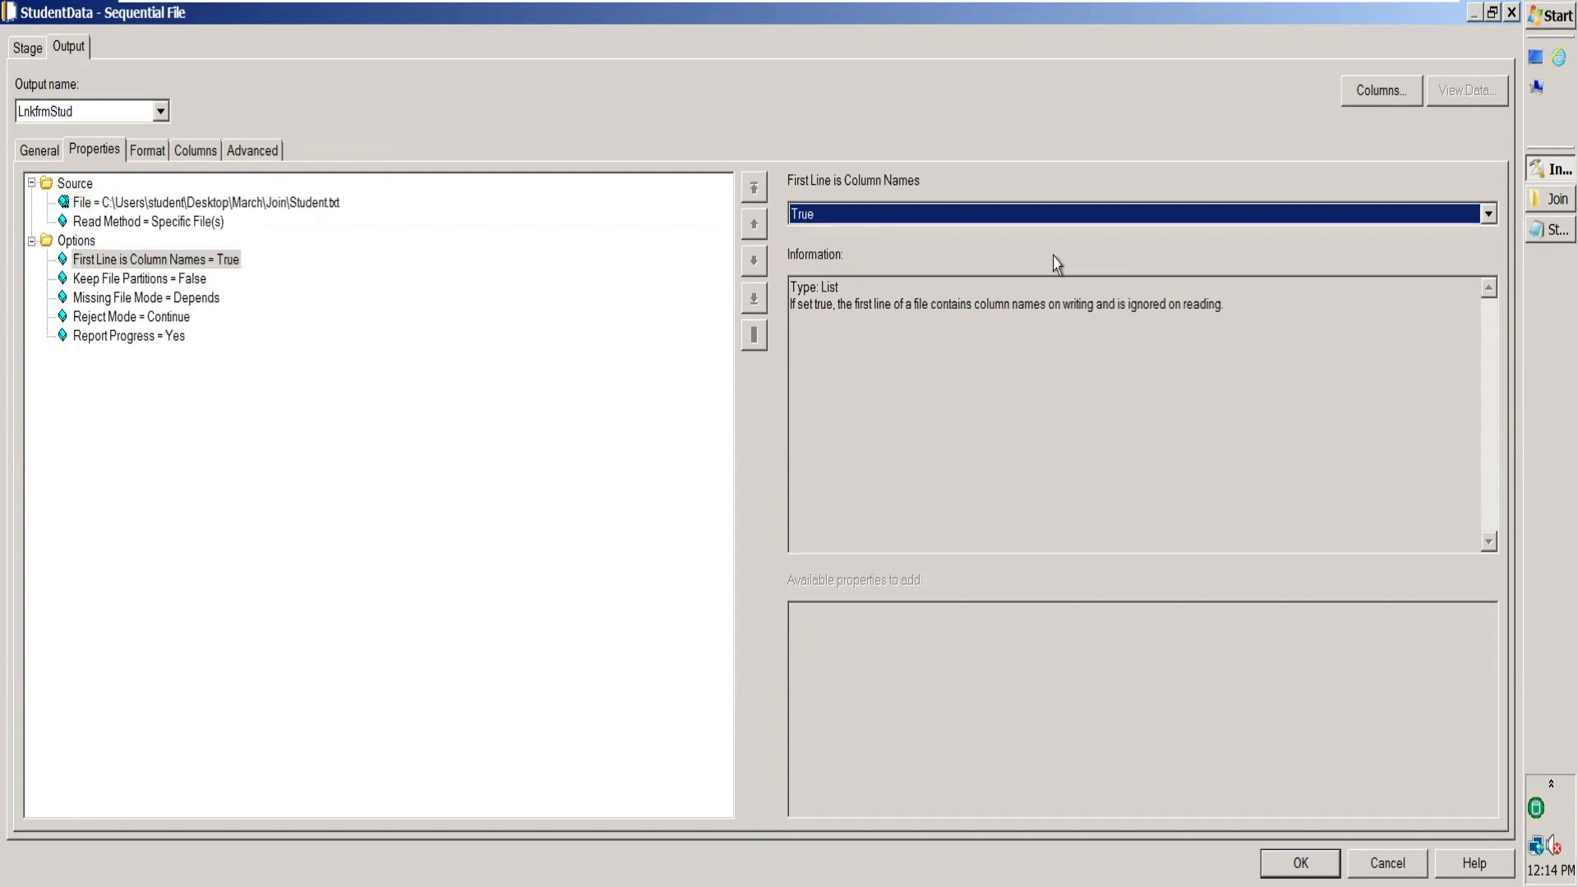
# Set StudentData's field delimiter to tab and quote to none.
pyautogui.click(144, 151)
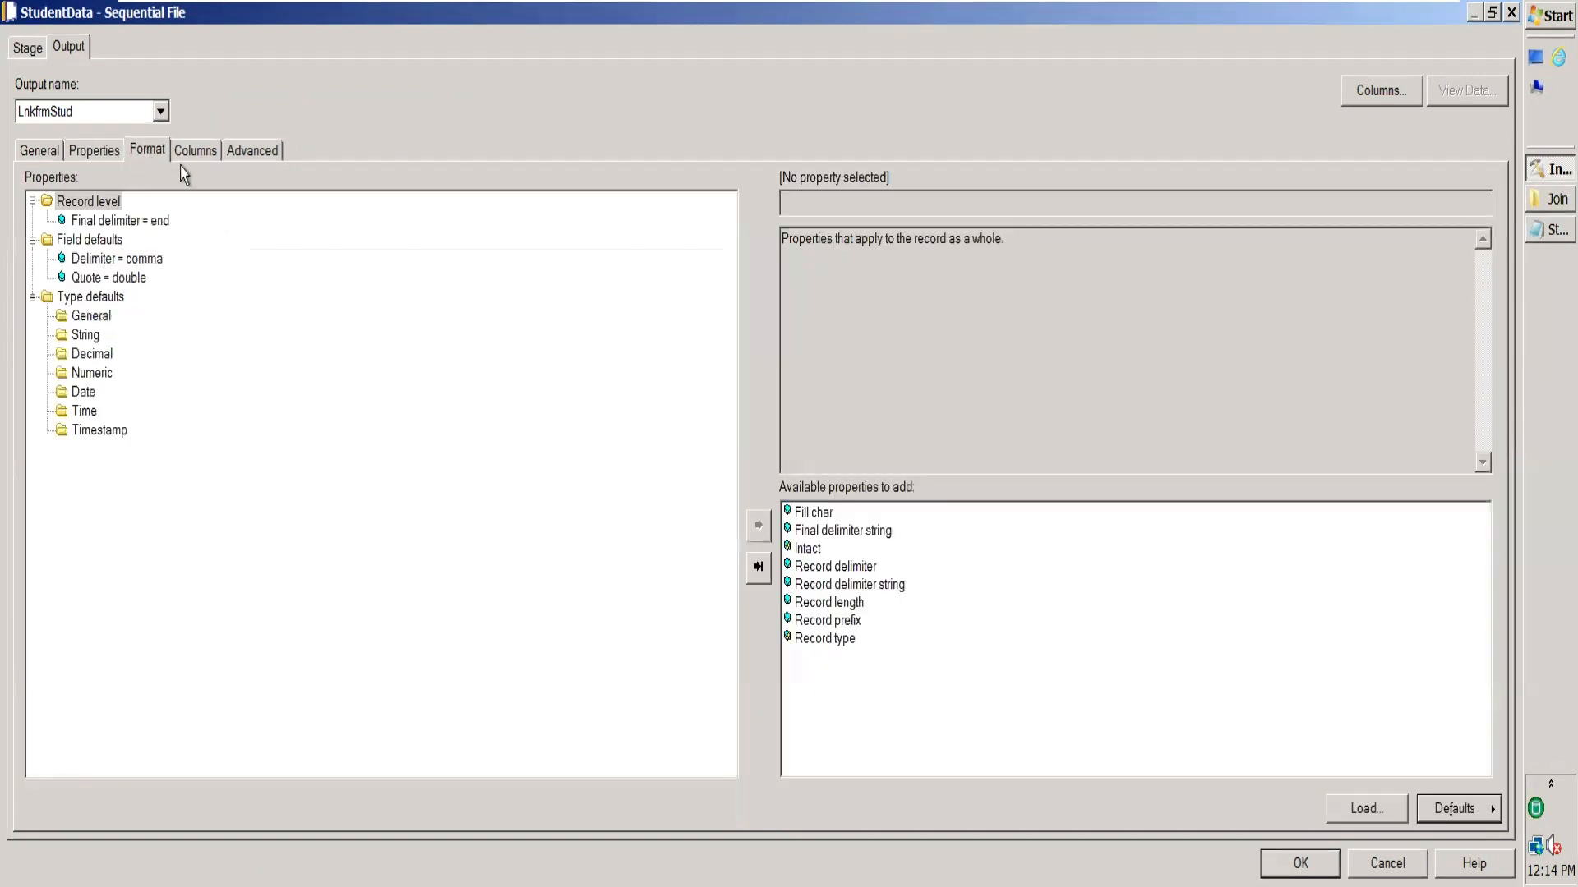
pyautogui.click(136, 221)
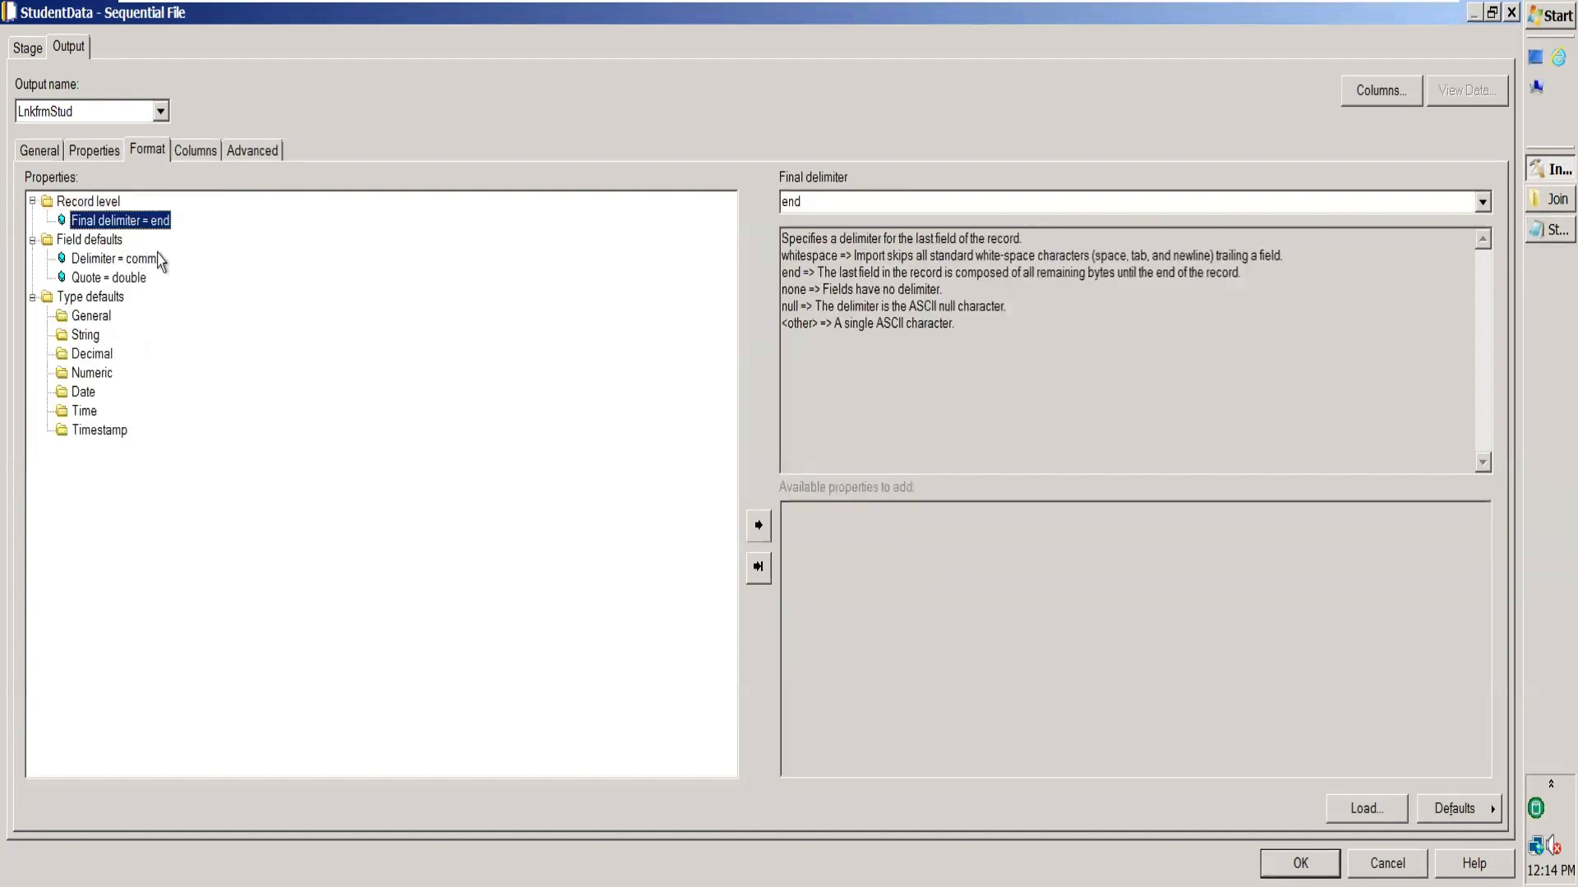
pyautogui.click(124, 259)
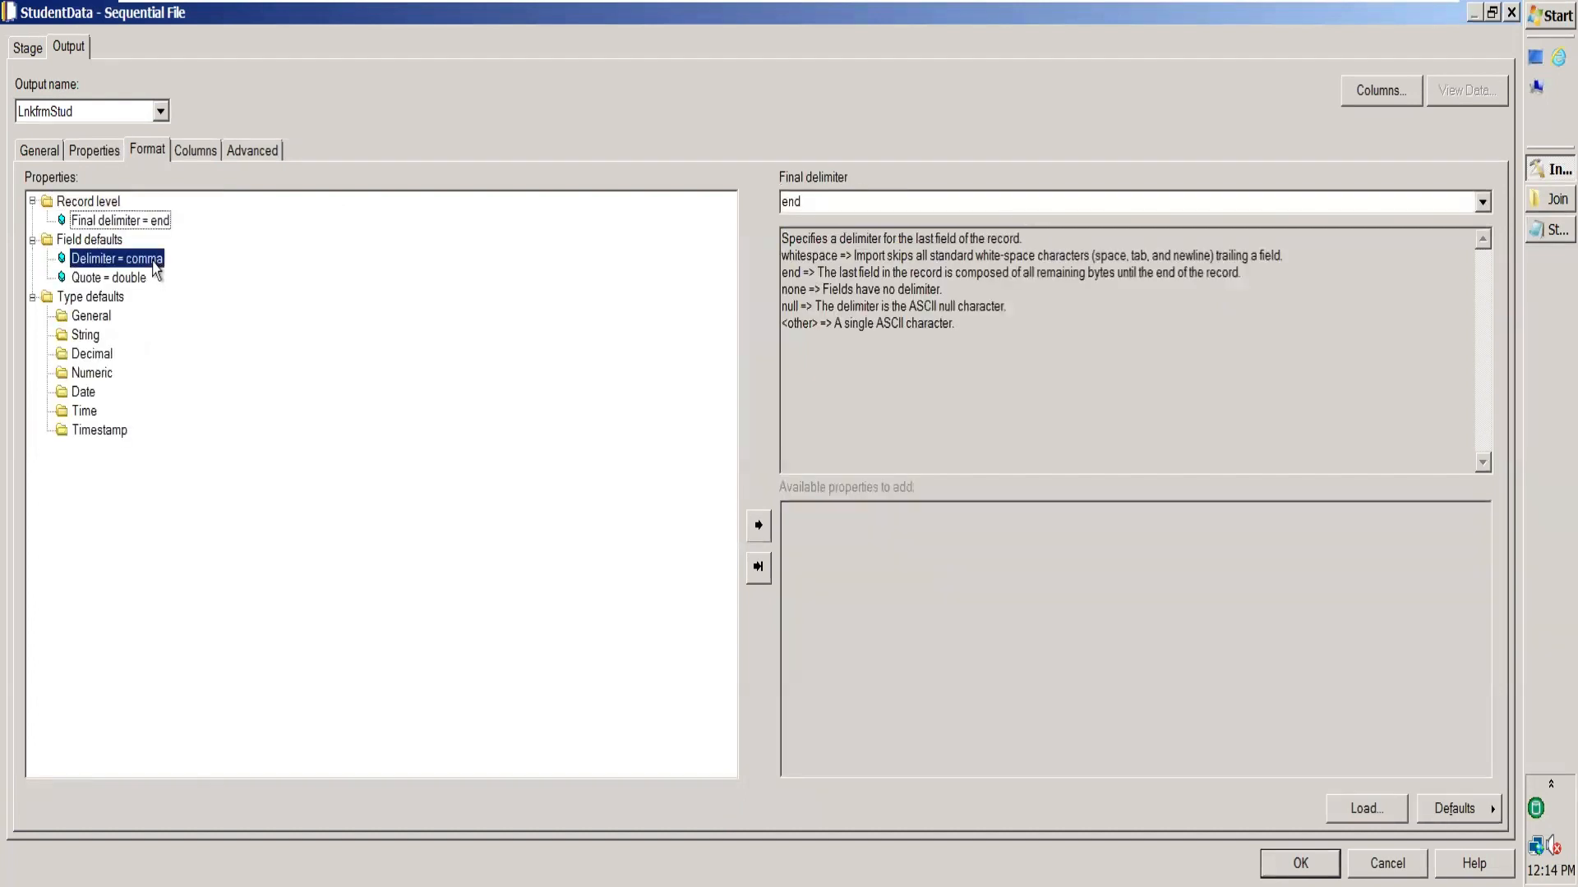
pyautogui.click(1482, 202)
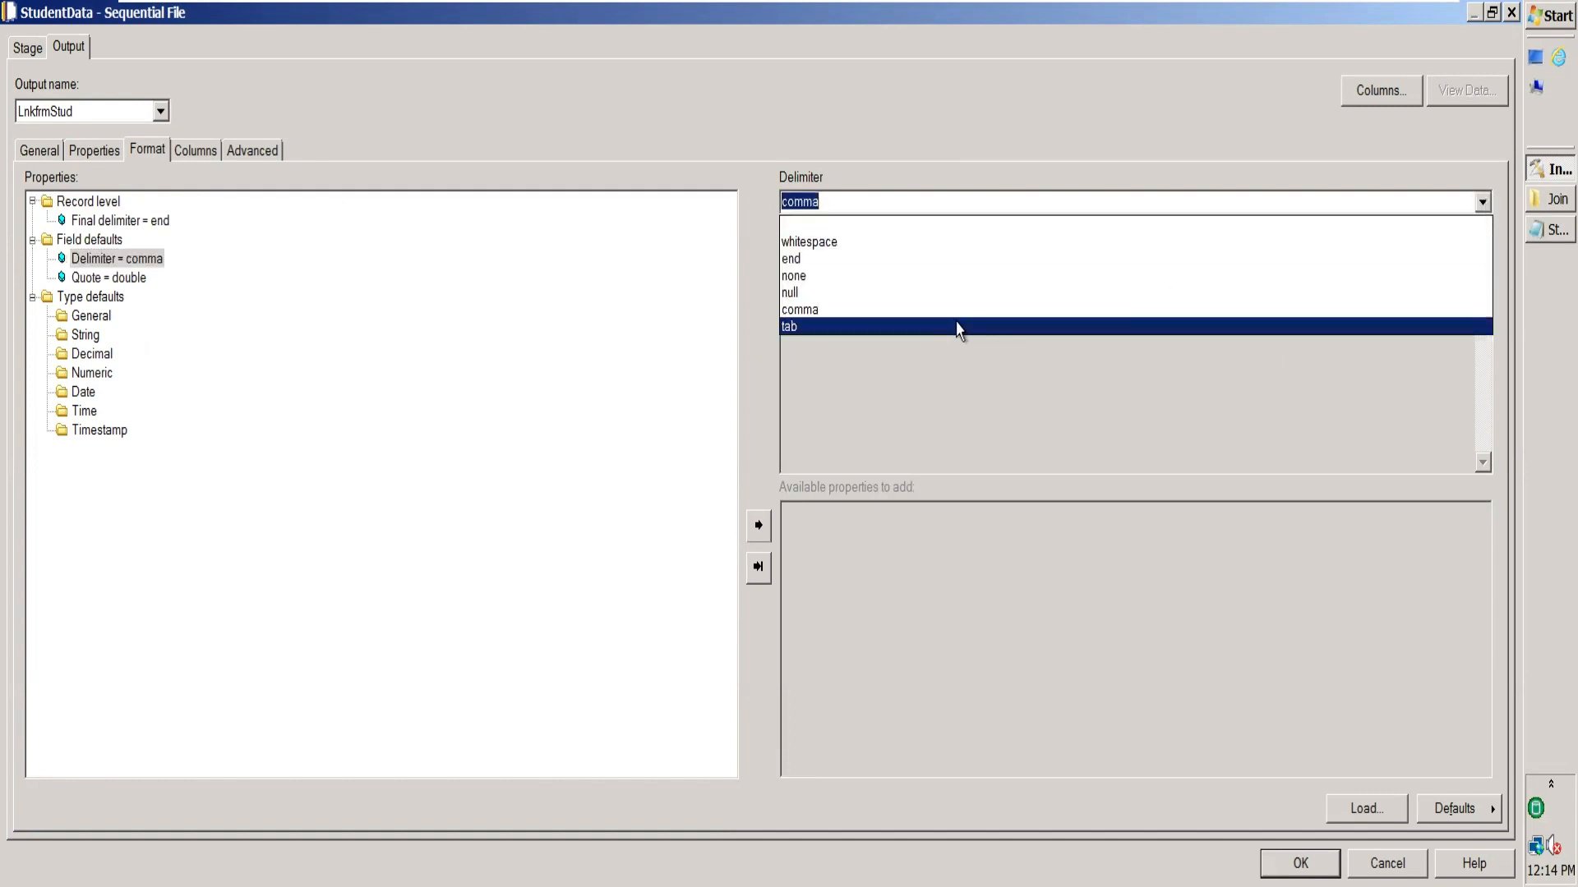
pyautogui.click(958, 327)
pyautogui.click(140, 279)
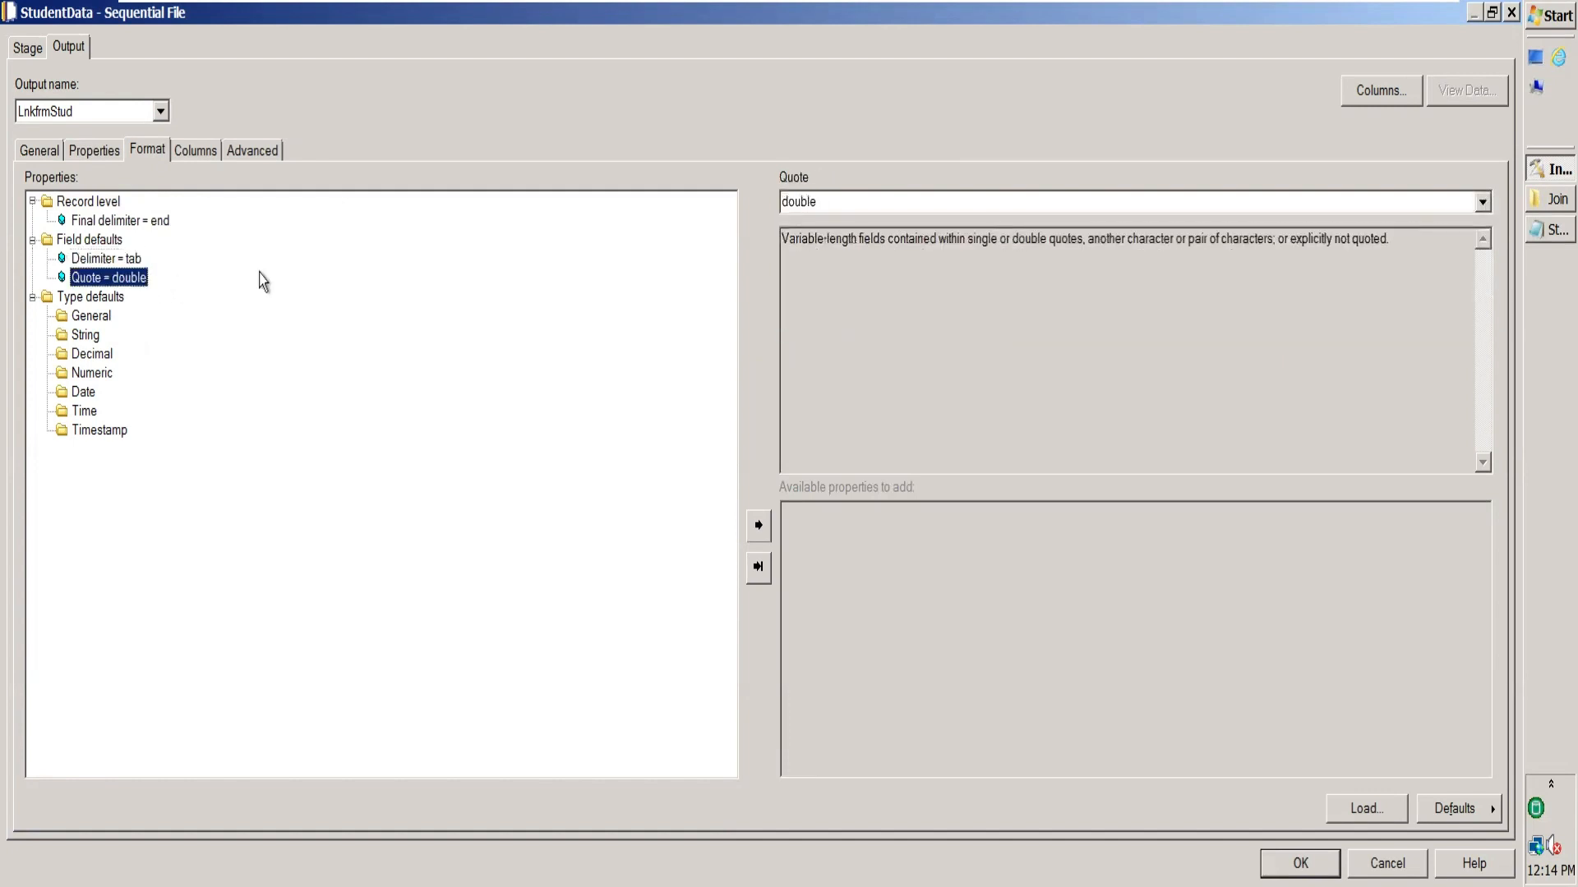
pyautogui.click(1482, 201)
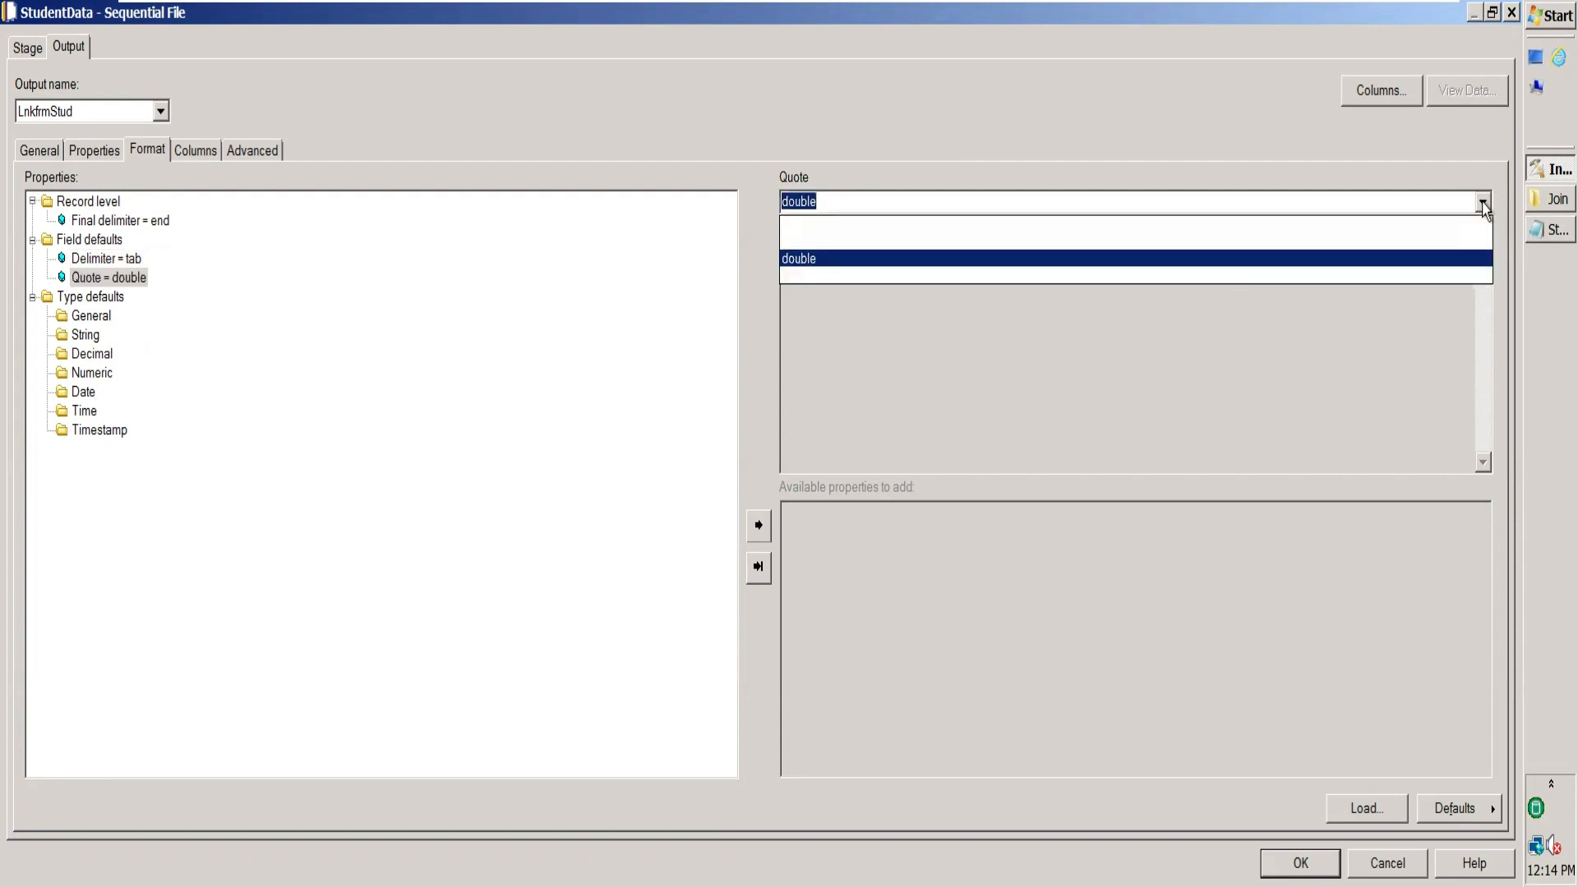
pyautogui.click(1349, 285)
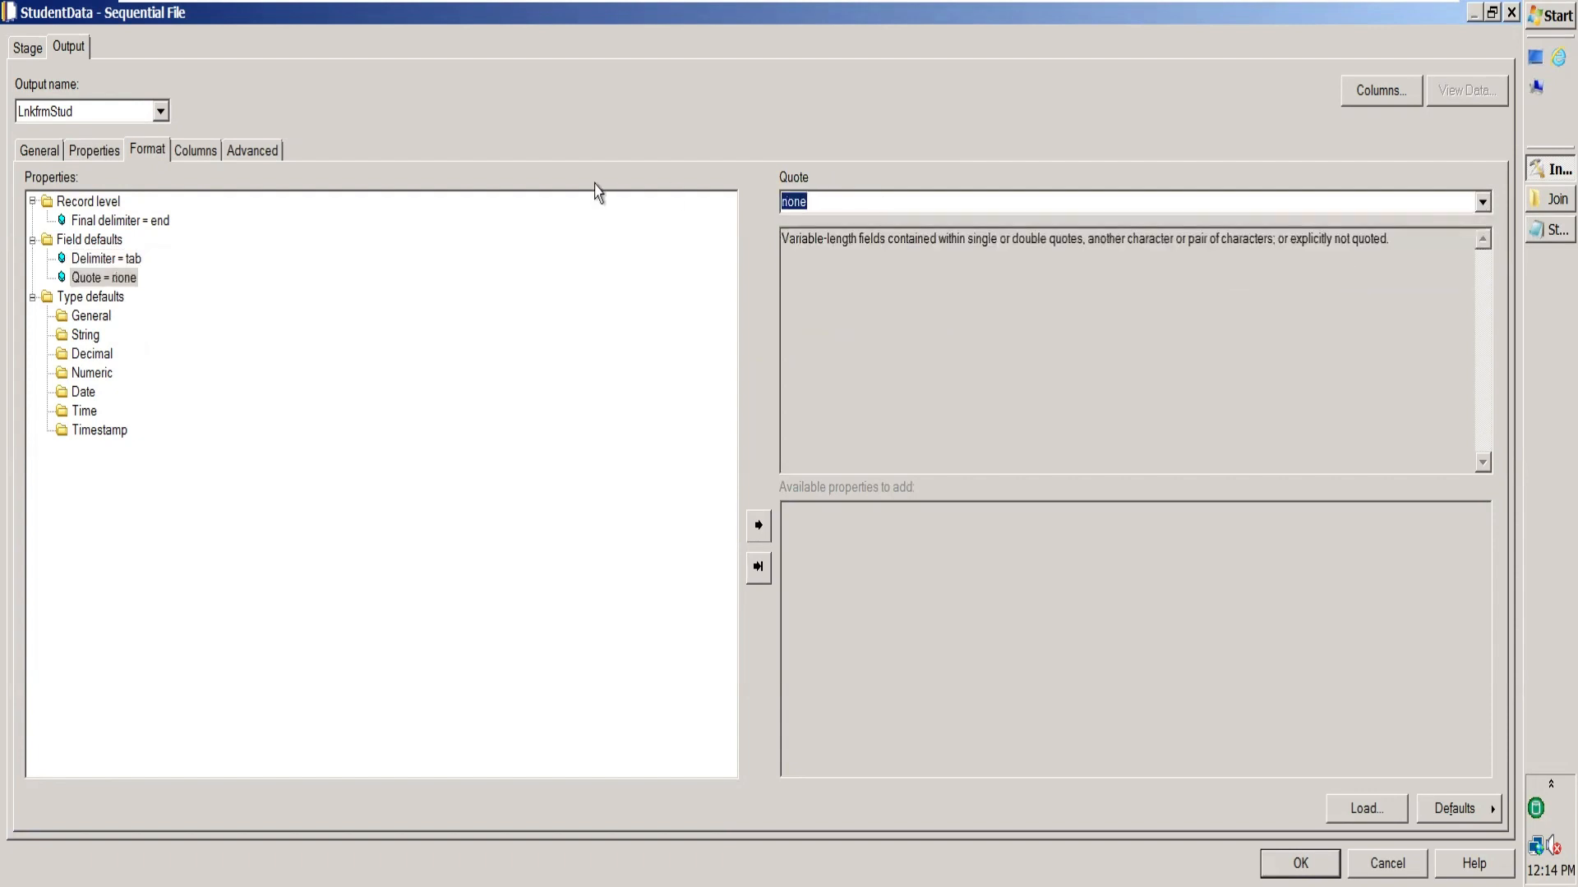
pyautogui.click(195, 150)
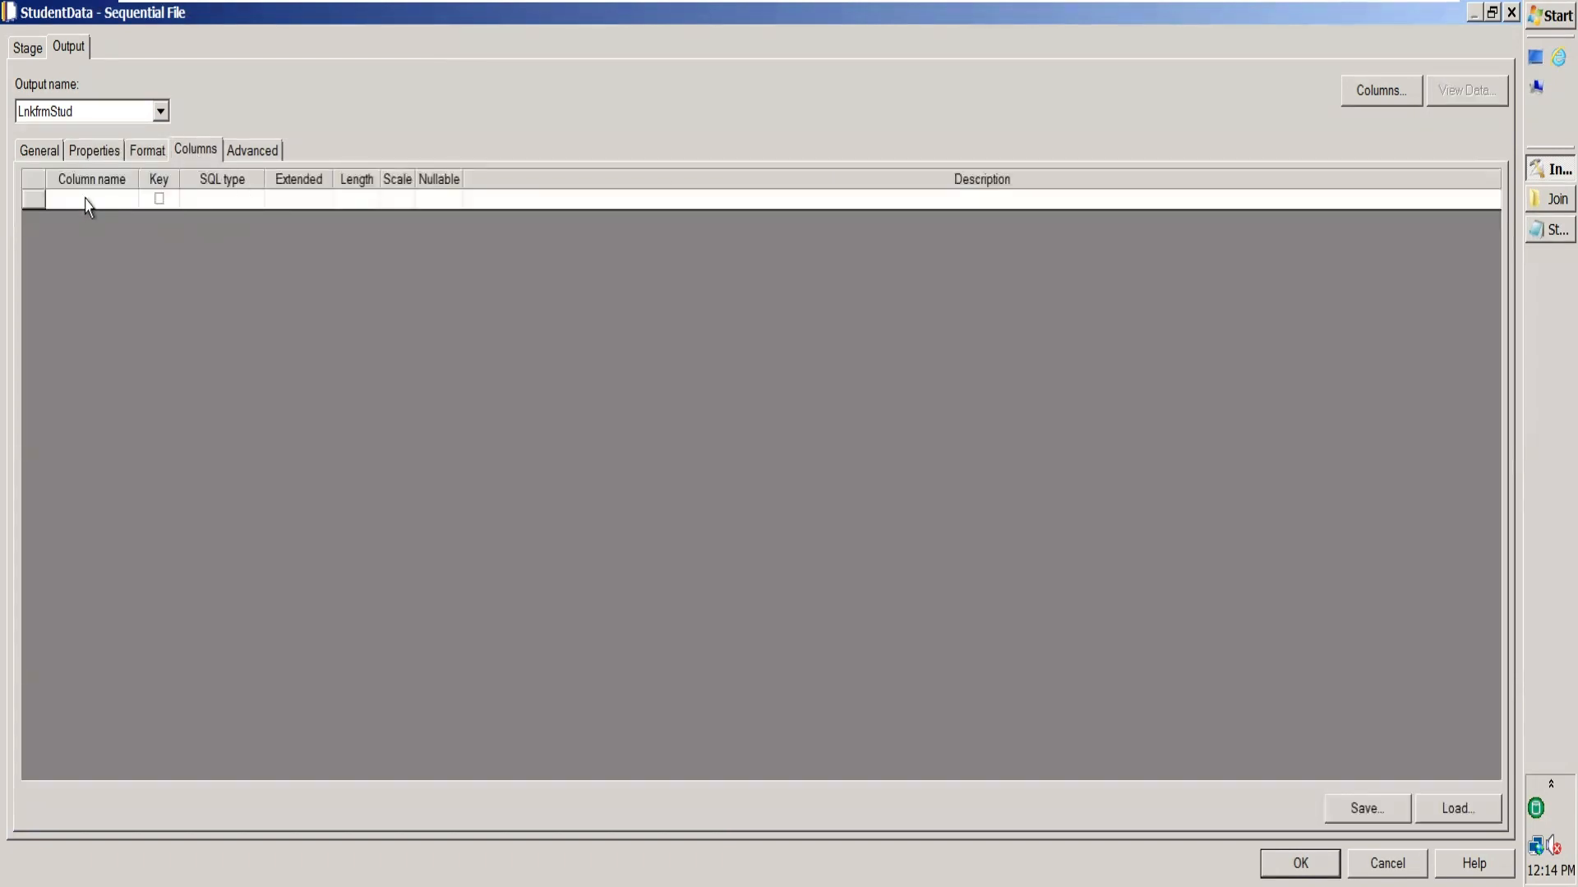
# Check Student.txt's column headings, then save and close it.
pyautogui.click(86, 201)
pyautogui.click(85, 198)
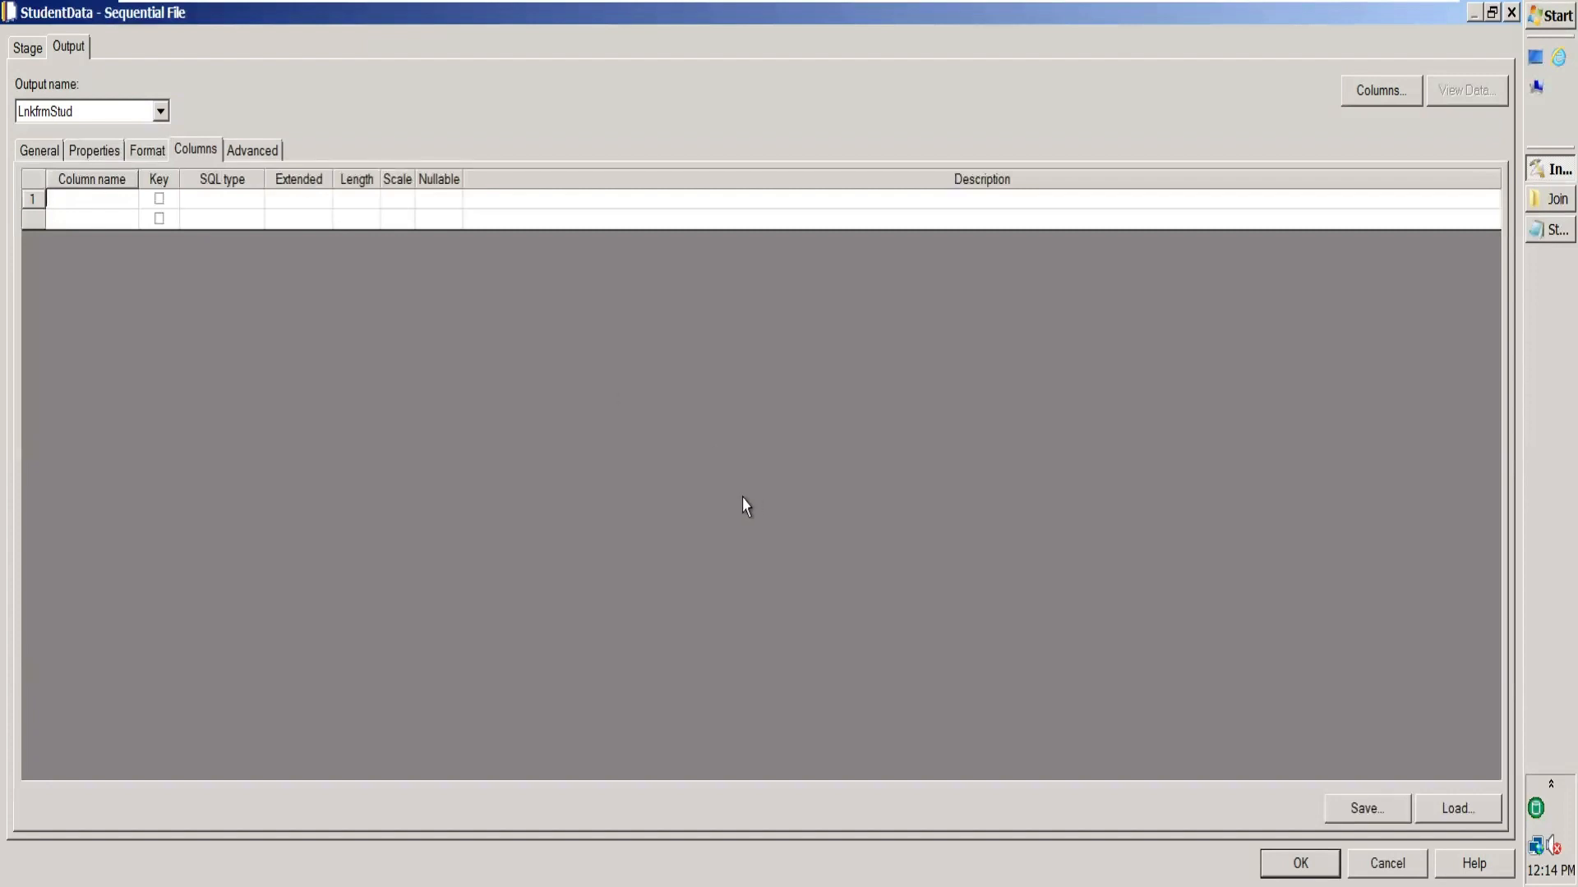
pyautogui.click(1536, 237)
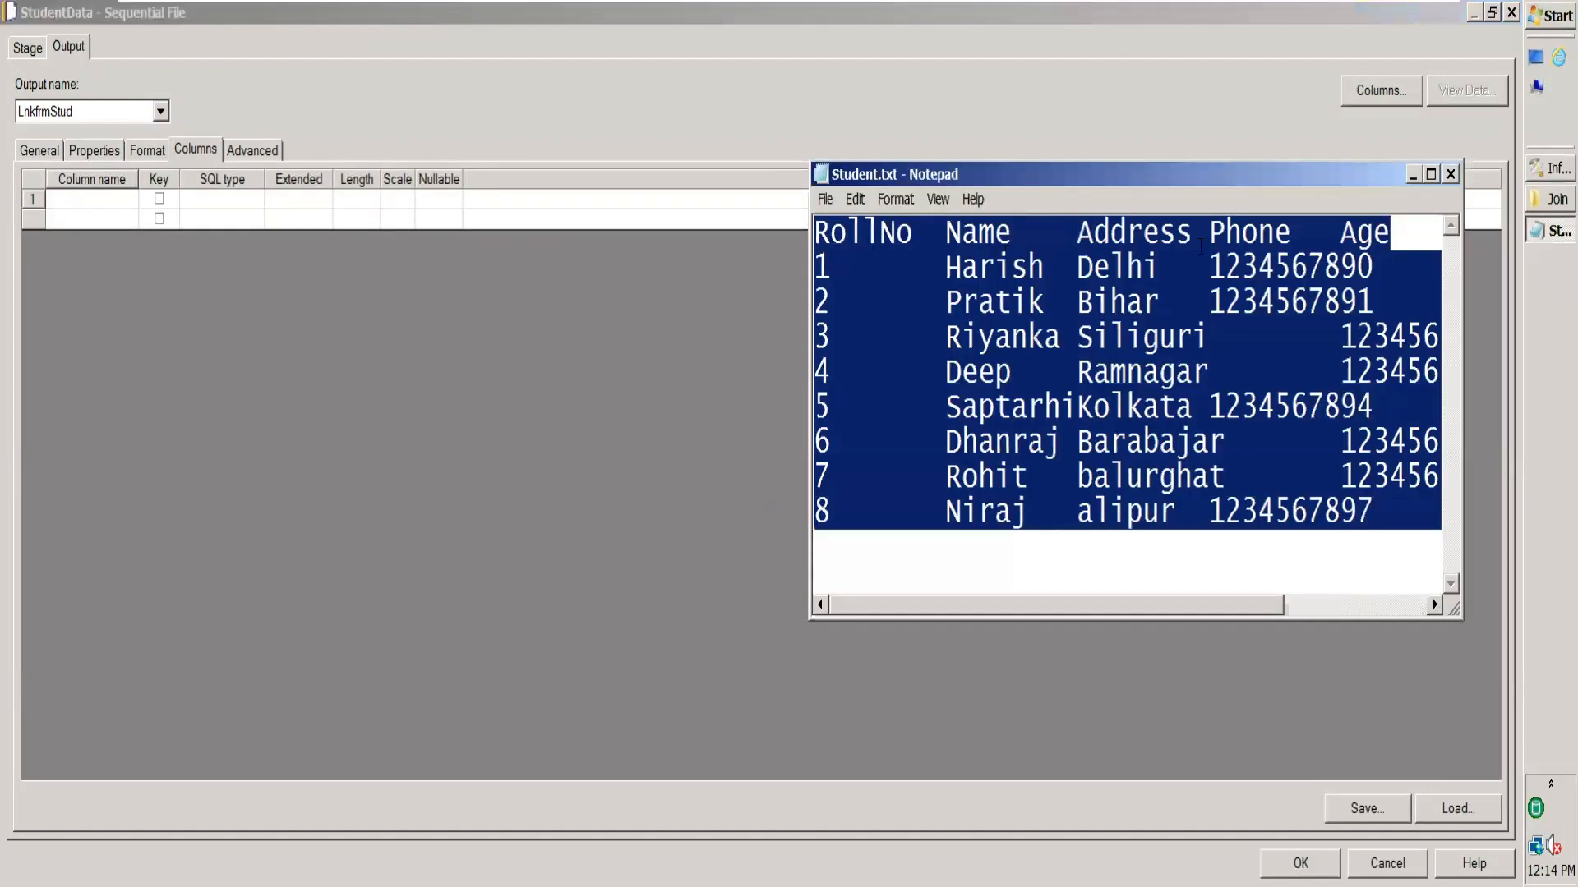
pyautogui.click(1450, 175)
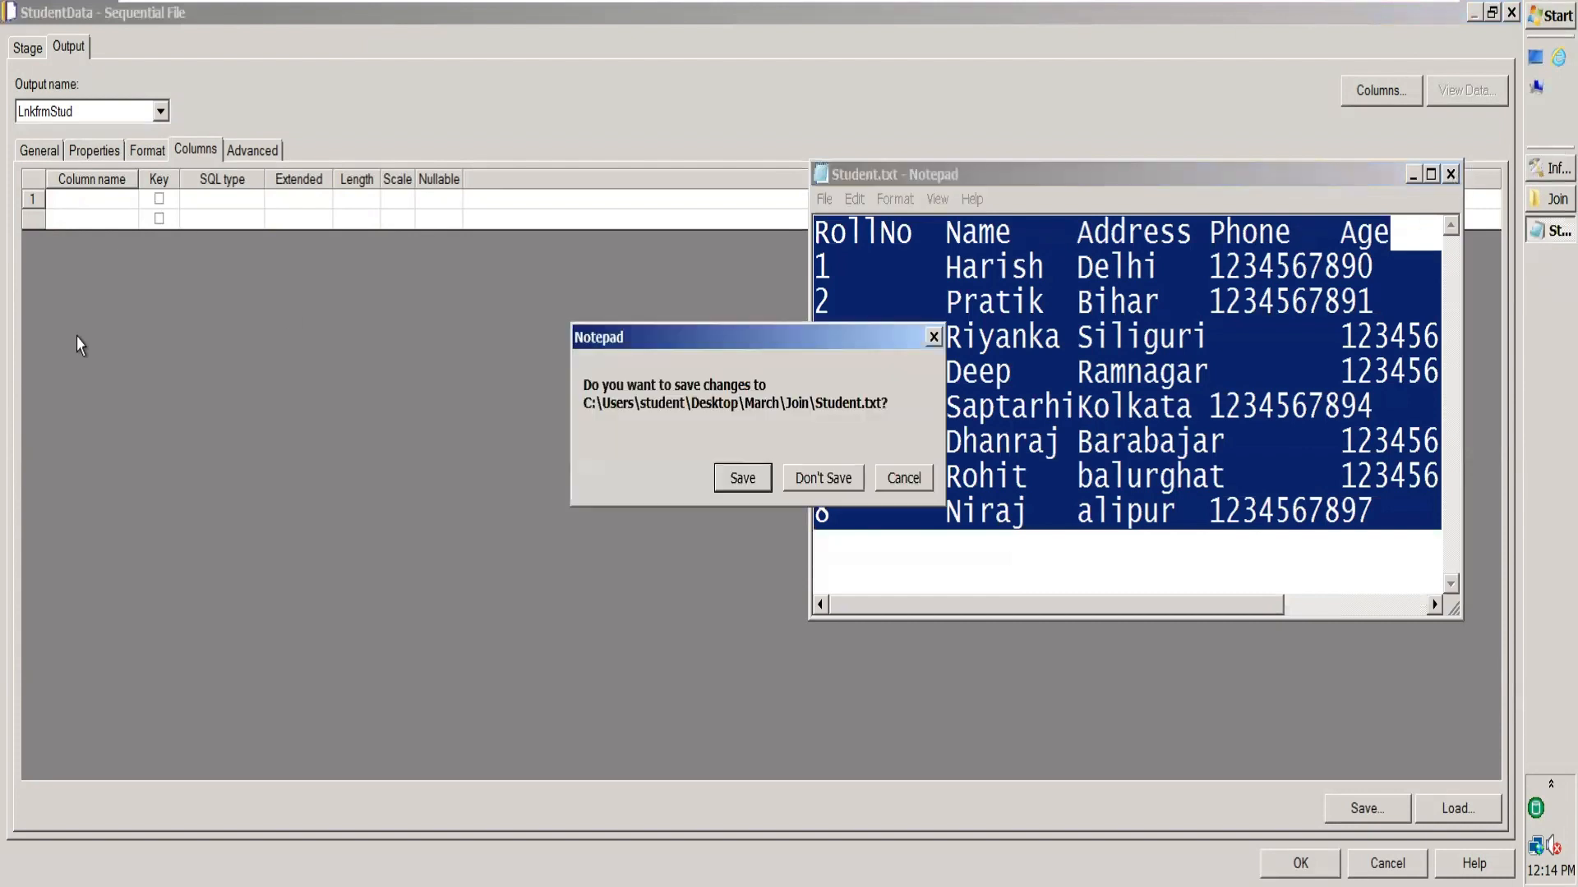
pyautogui.click(742, 477)
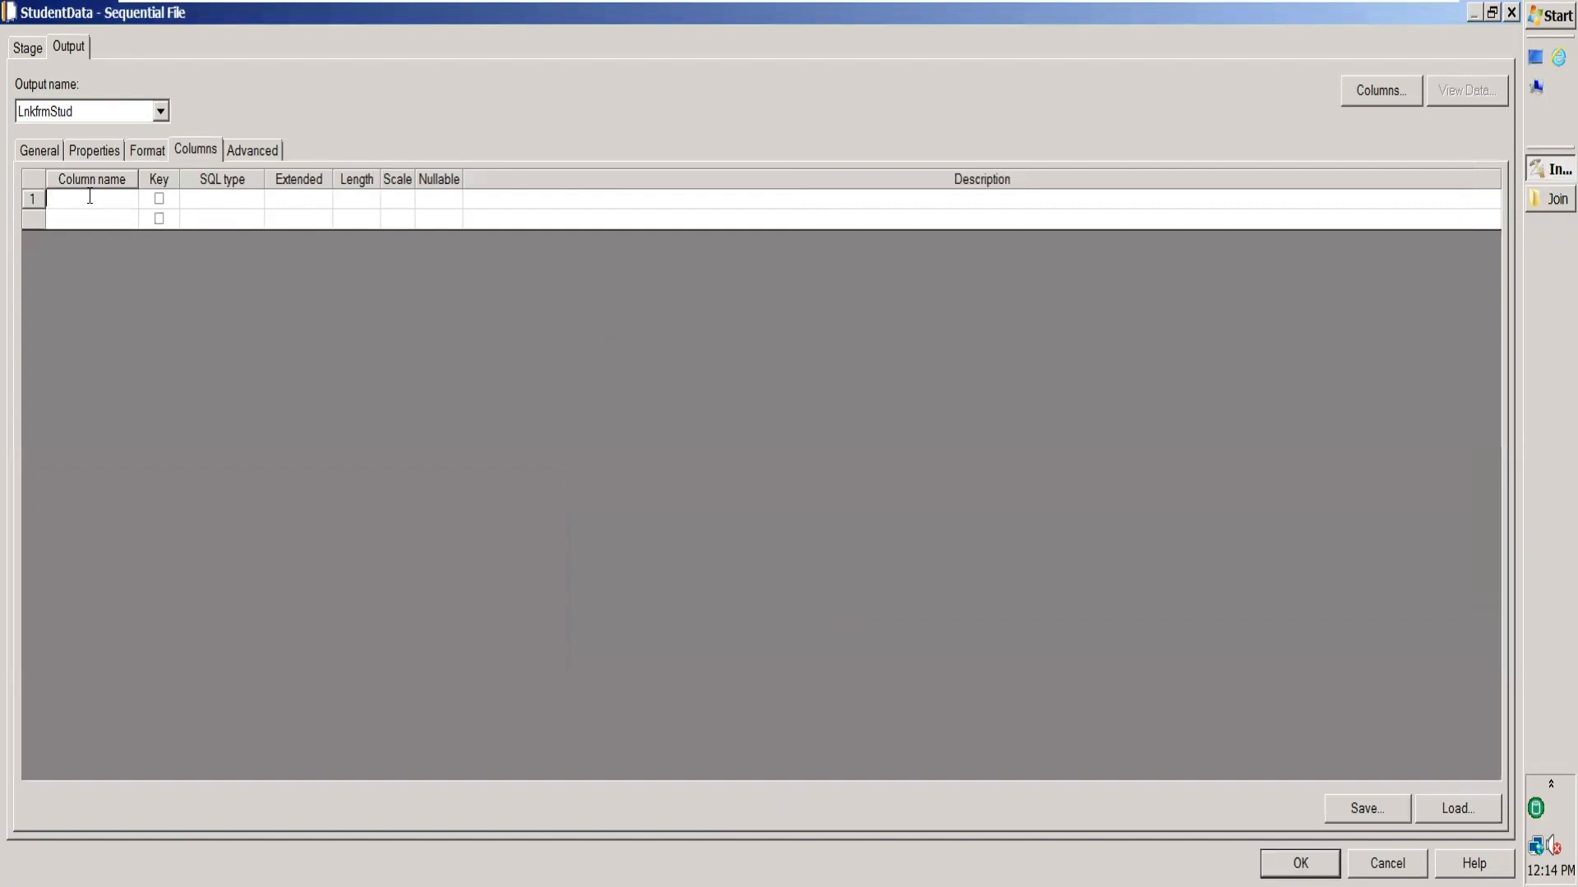
# Enter column names RollNo, Name, Address, PhoneNo and Age for StudentData.
pyautogui.write('RollNo')
pyautogui.click(82, 219)
pyautogui.write('Name')
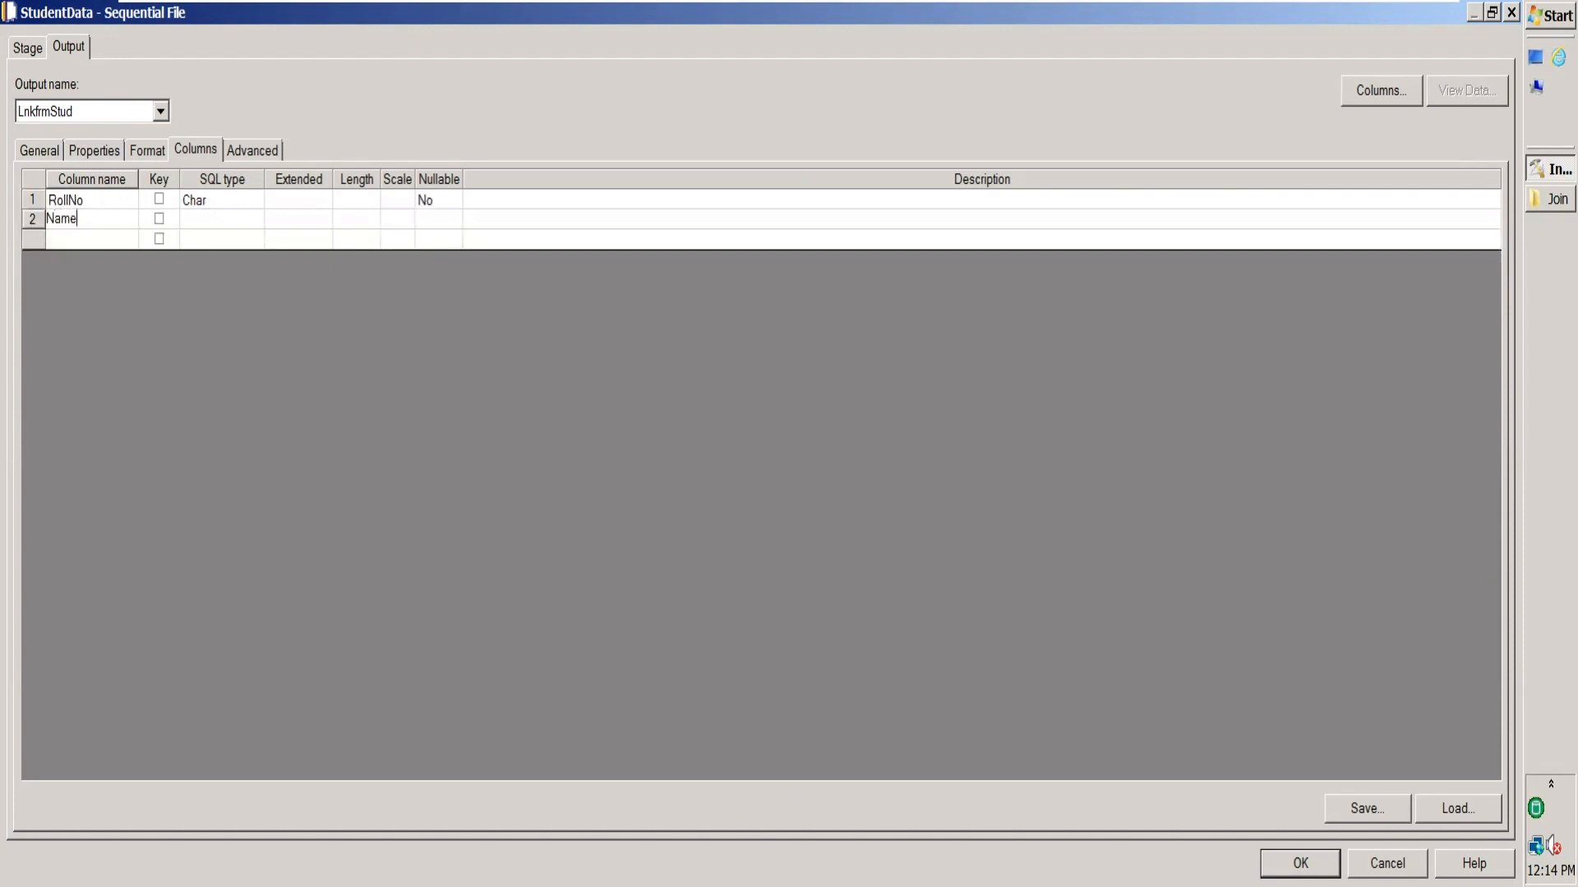
pyautogui.click(87, 238)
pyautogui.write('Ad')
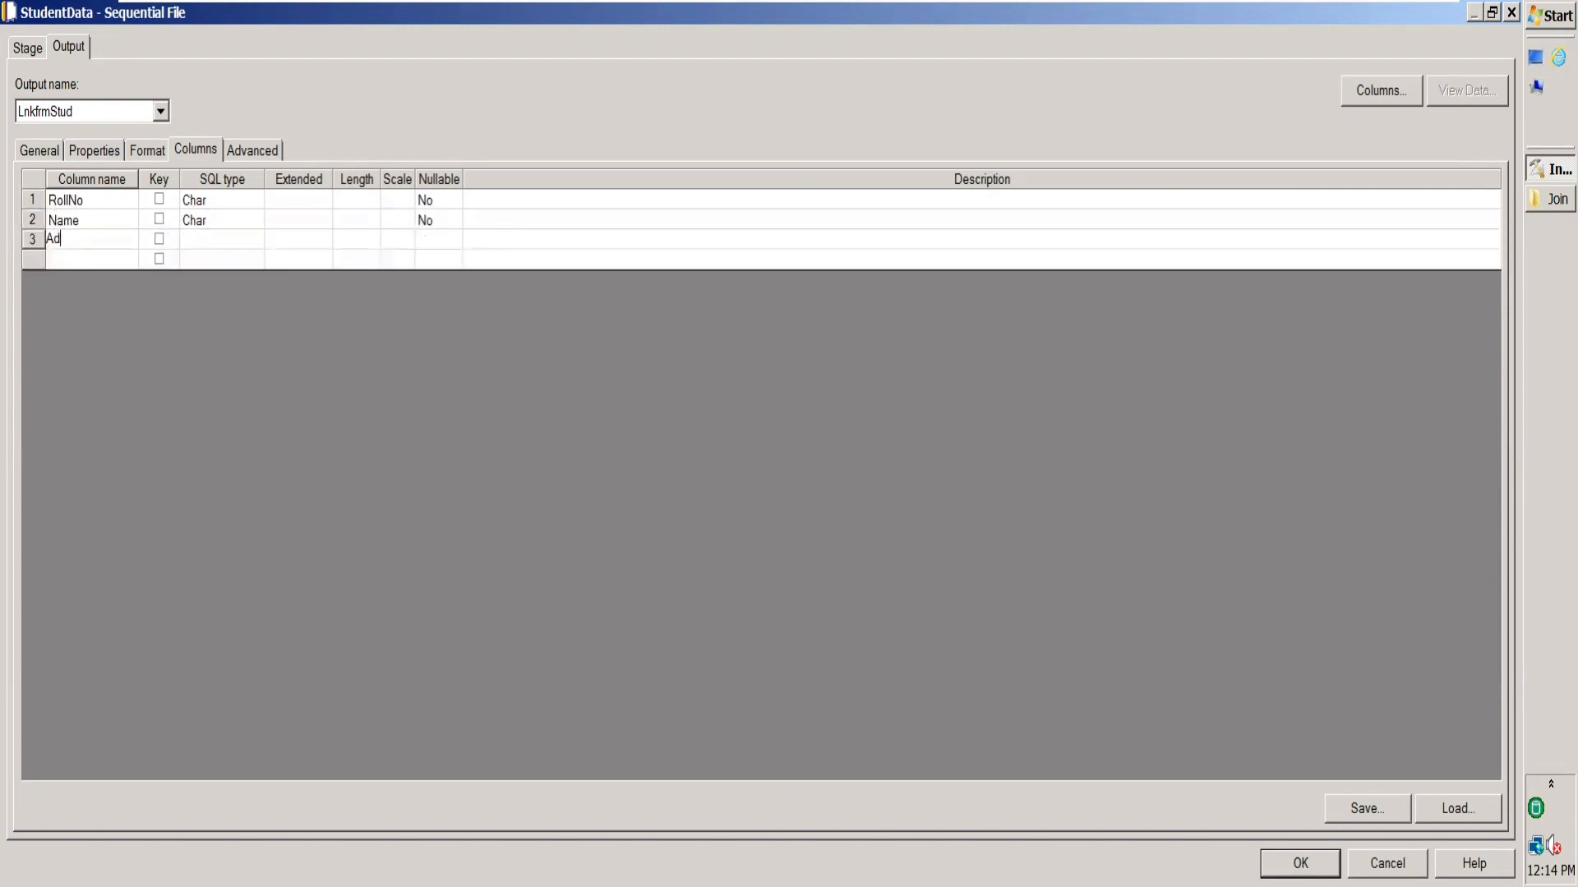
pyautogui.write('dress')
pyautogui.click(69, 260)
pyautogui.write('Phon')
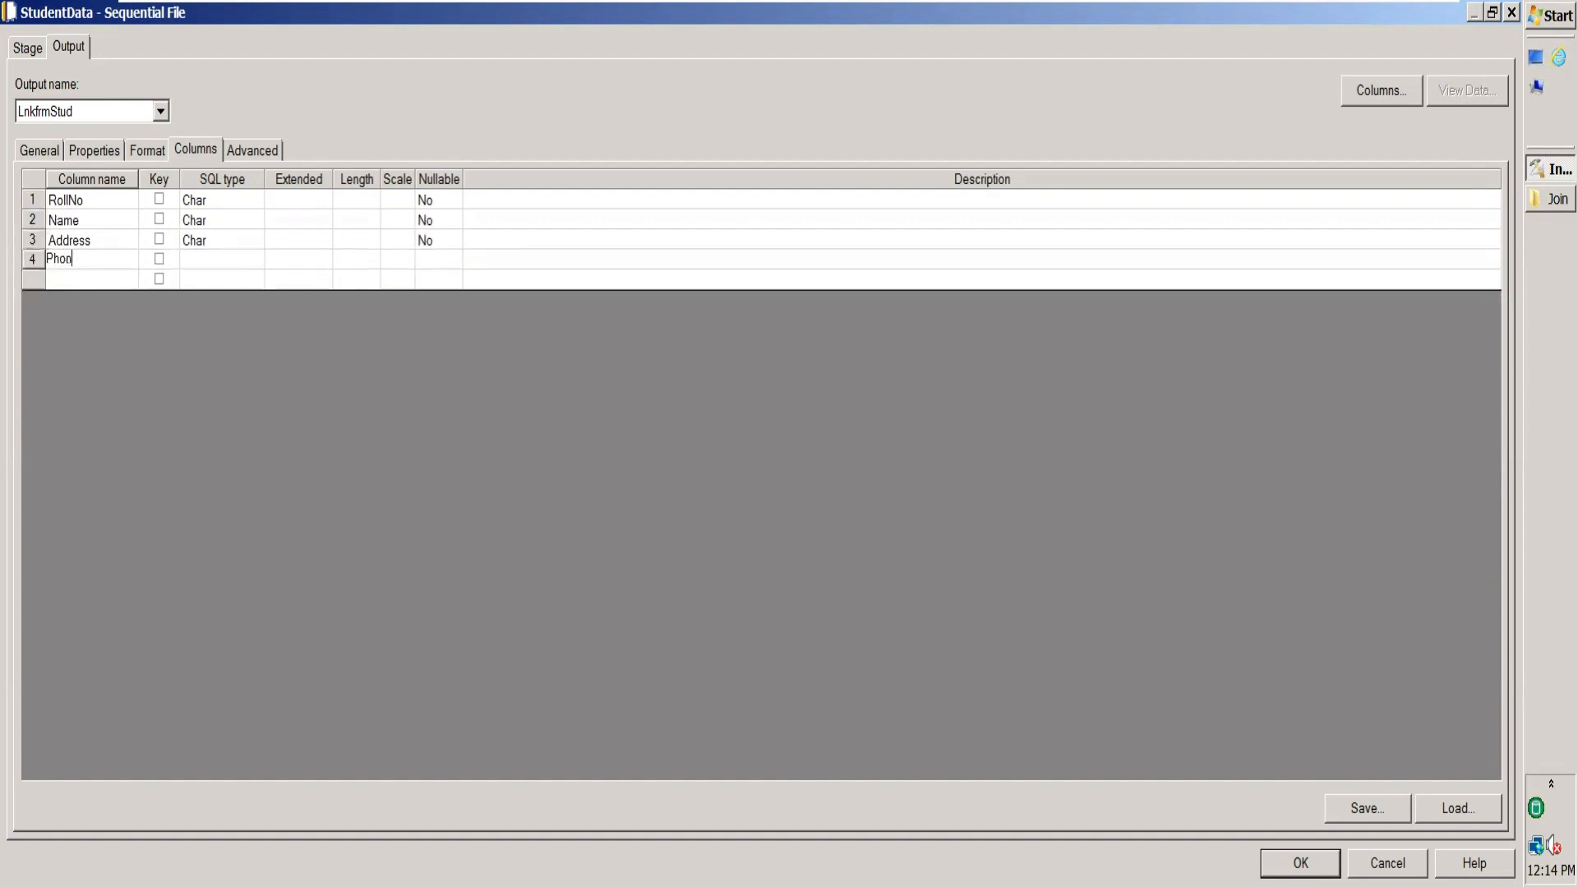
pyautogui.write('eNo')
pyautogui.click(74, 281)
pyautogui.write('Age')
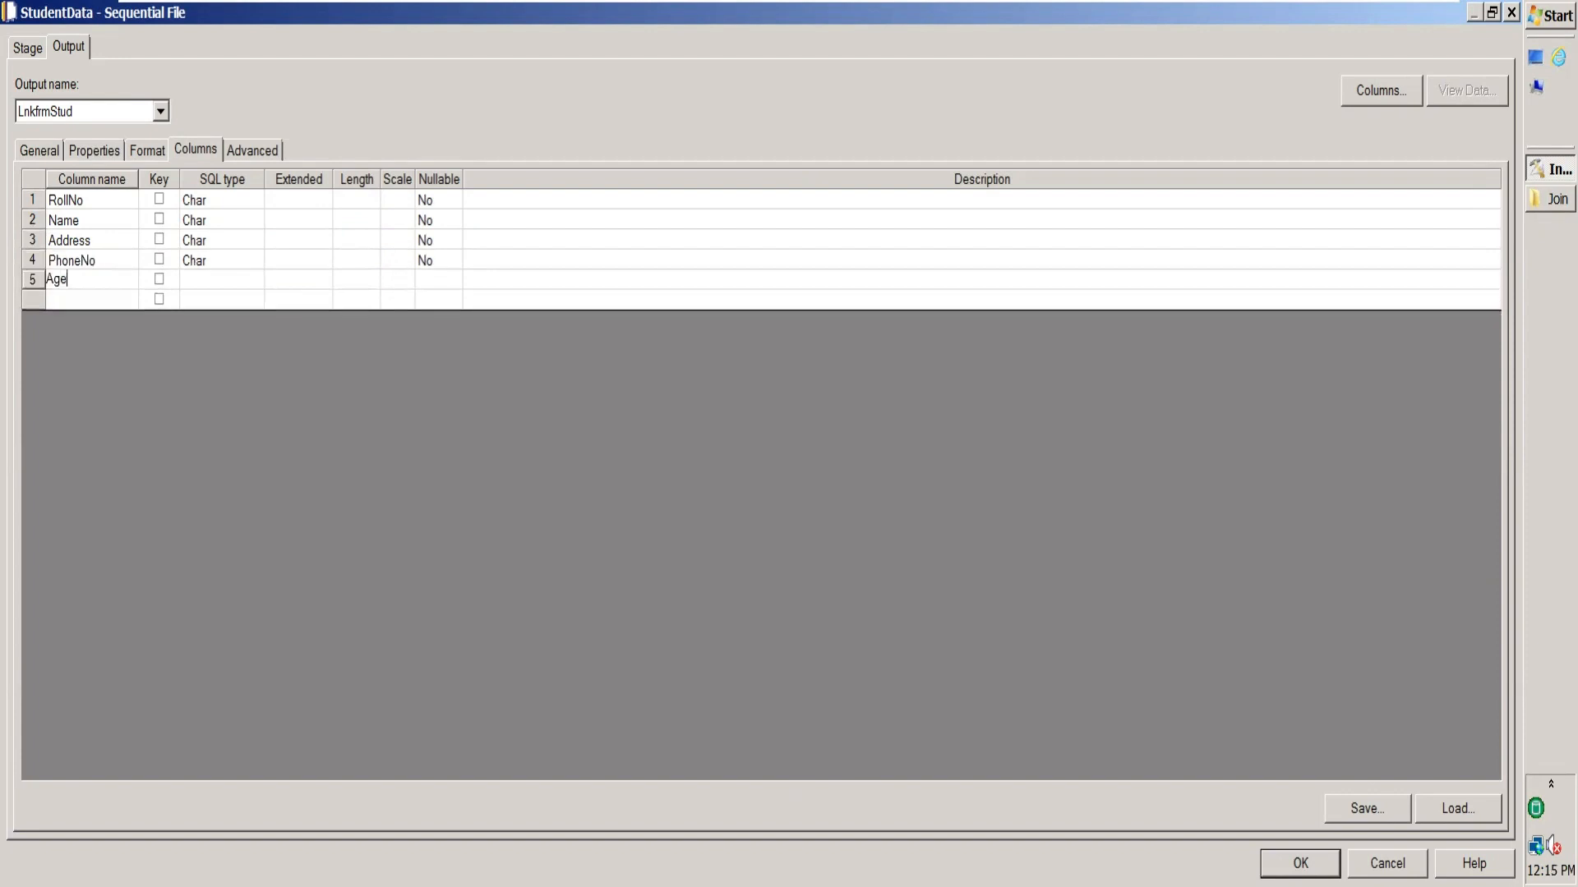
# Set RollNo, PhoneNo and Age to Integer, leaving Name and Address as Char.
pyautogui.click(216, 204)
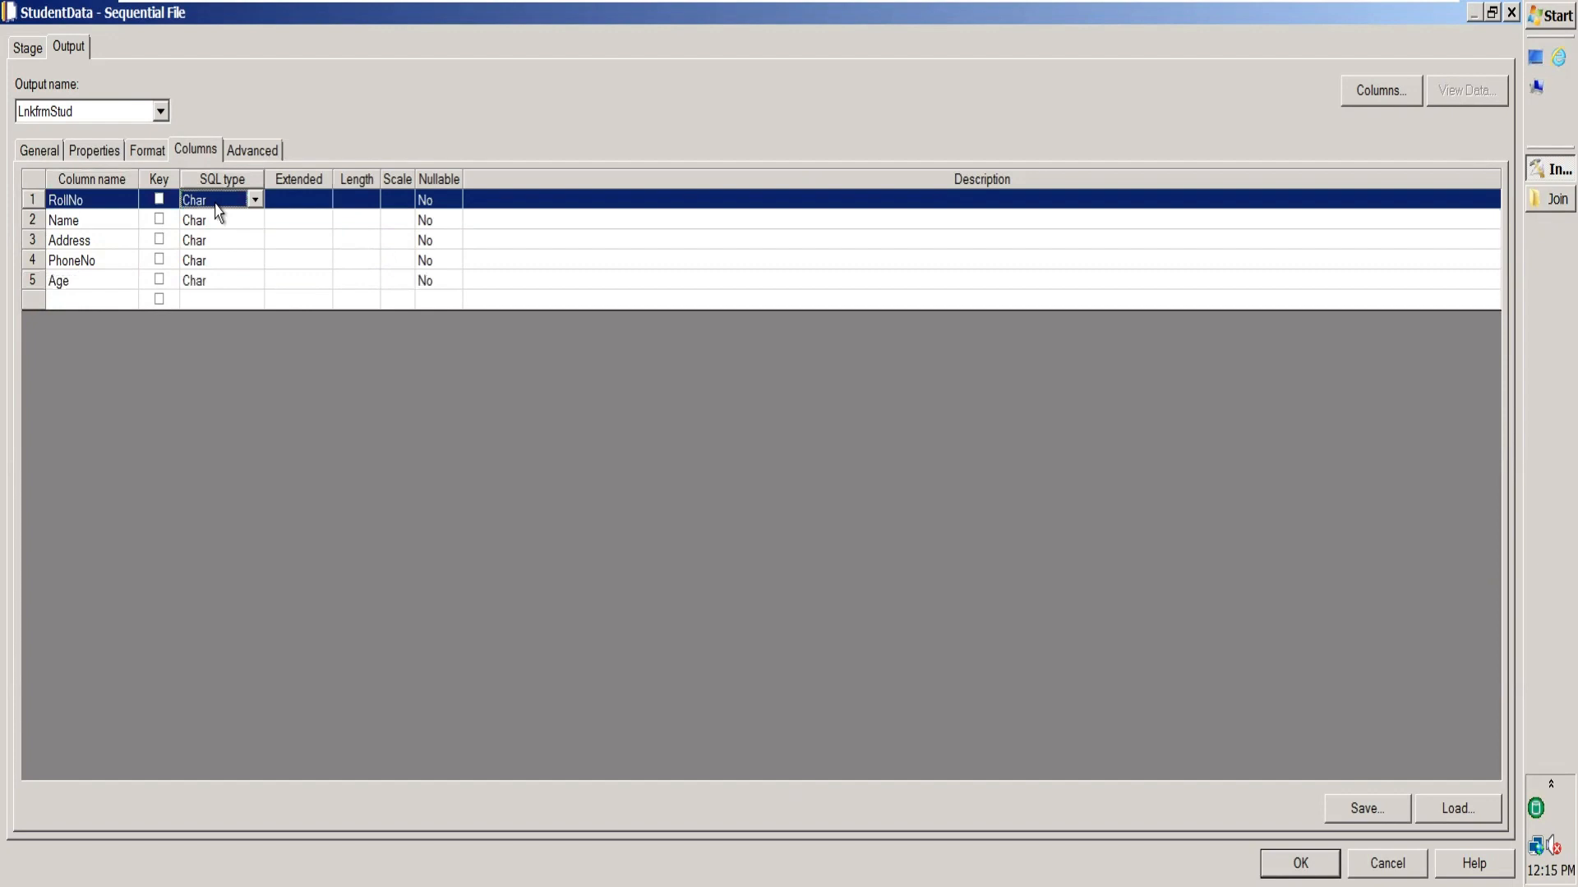
pyautogui.press('i')
pyautogui.click(228, 223)
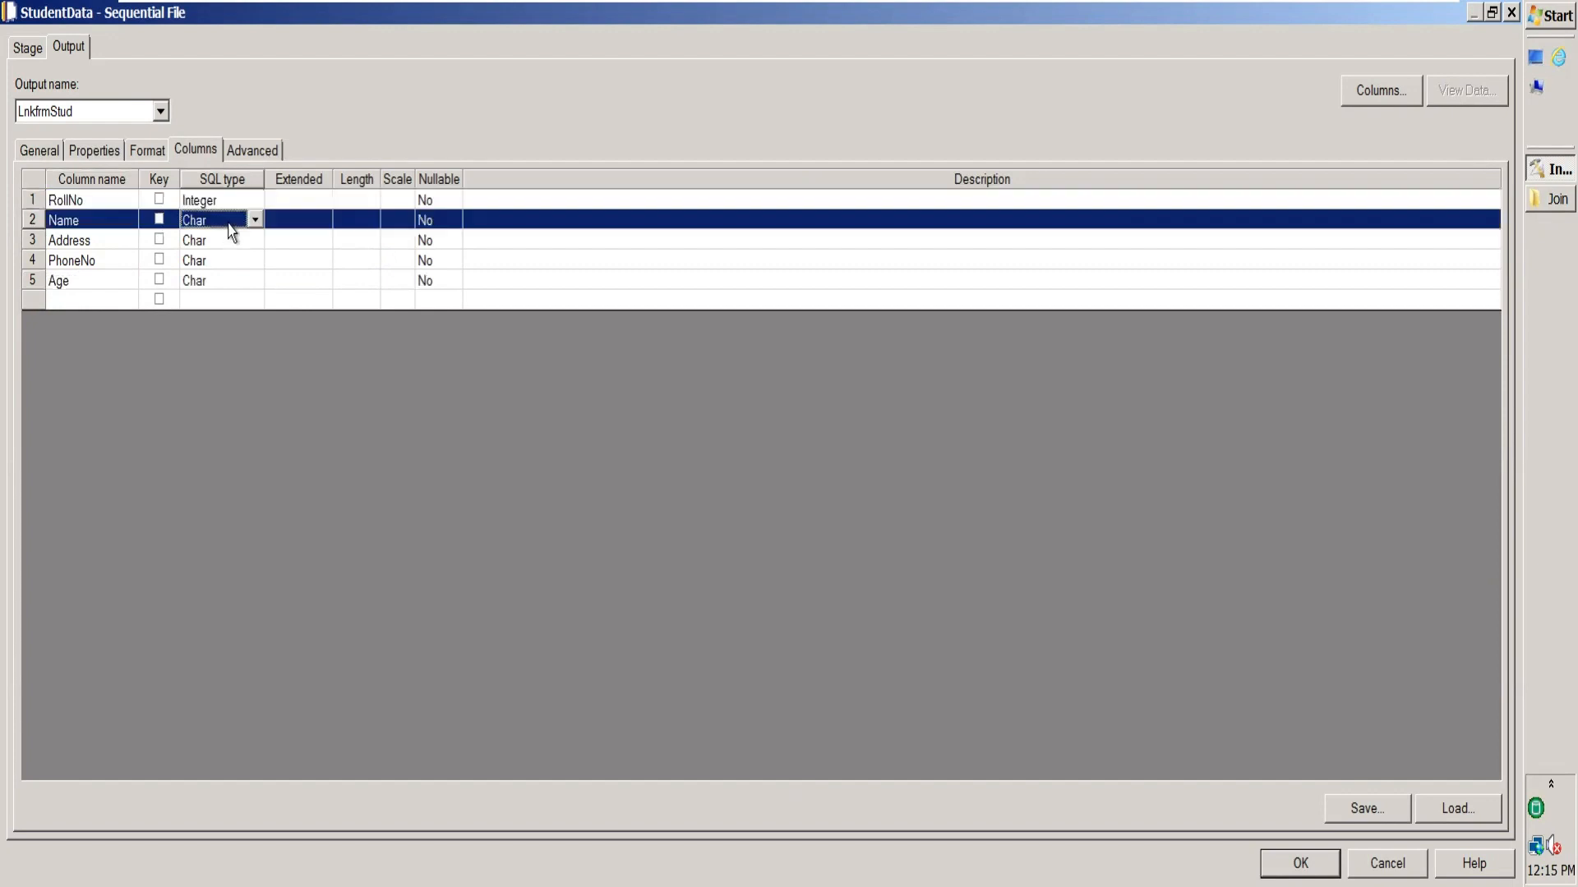
pyautogui.click(223, 240)
pyautogui.click(224, 266)
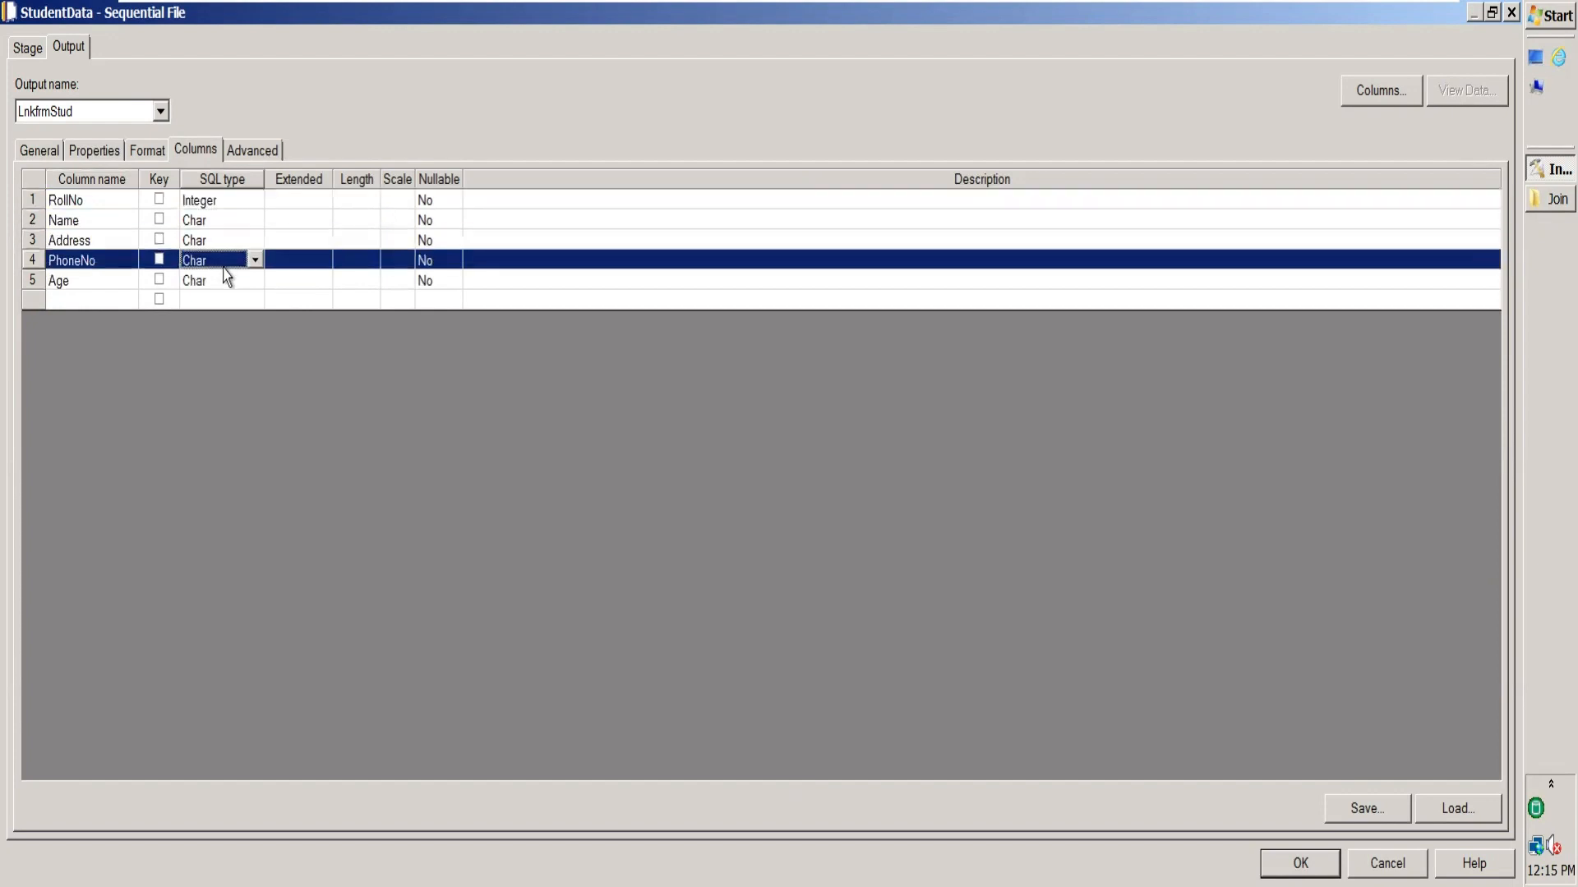
pyautogui.press('i')
pyautogui.click(227, 286)
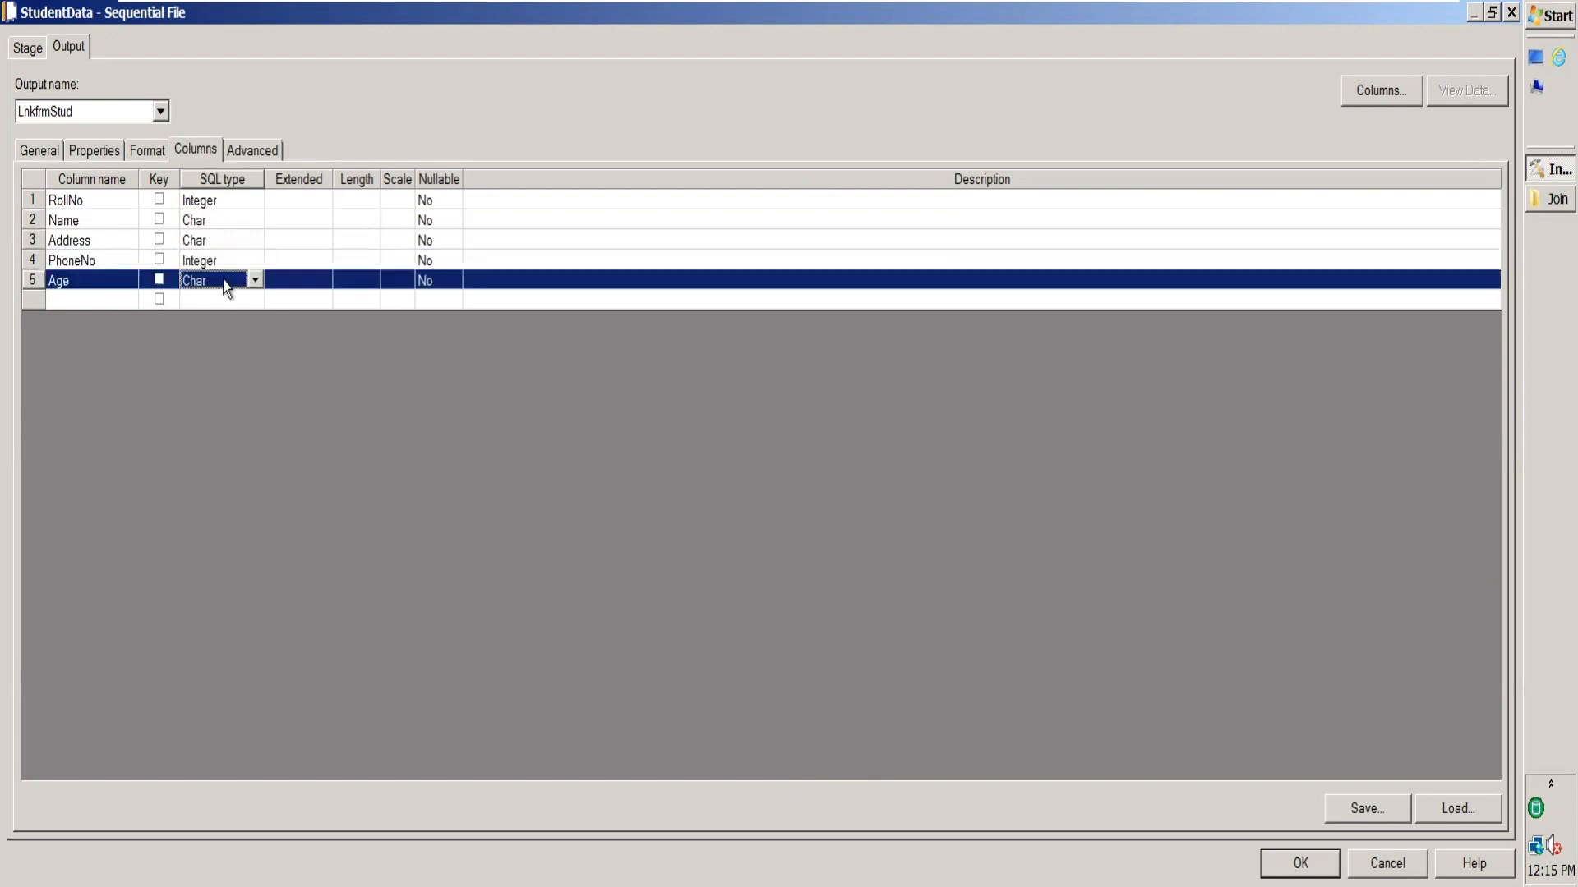
pyautogui.press('i')
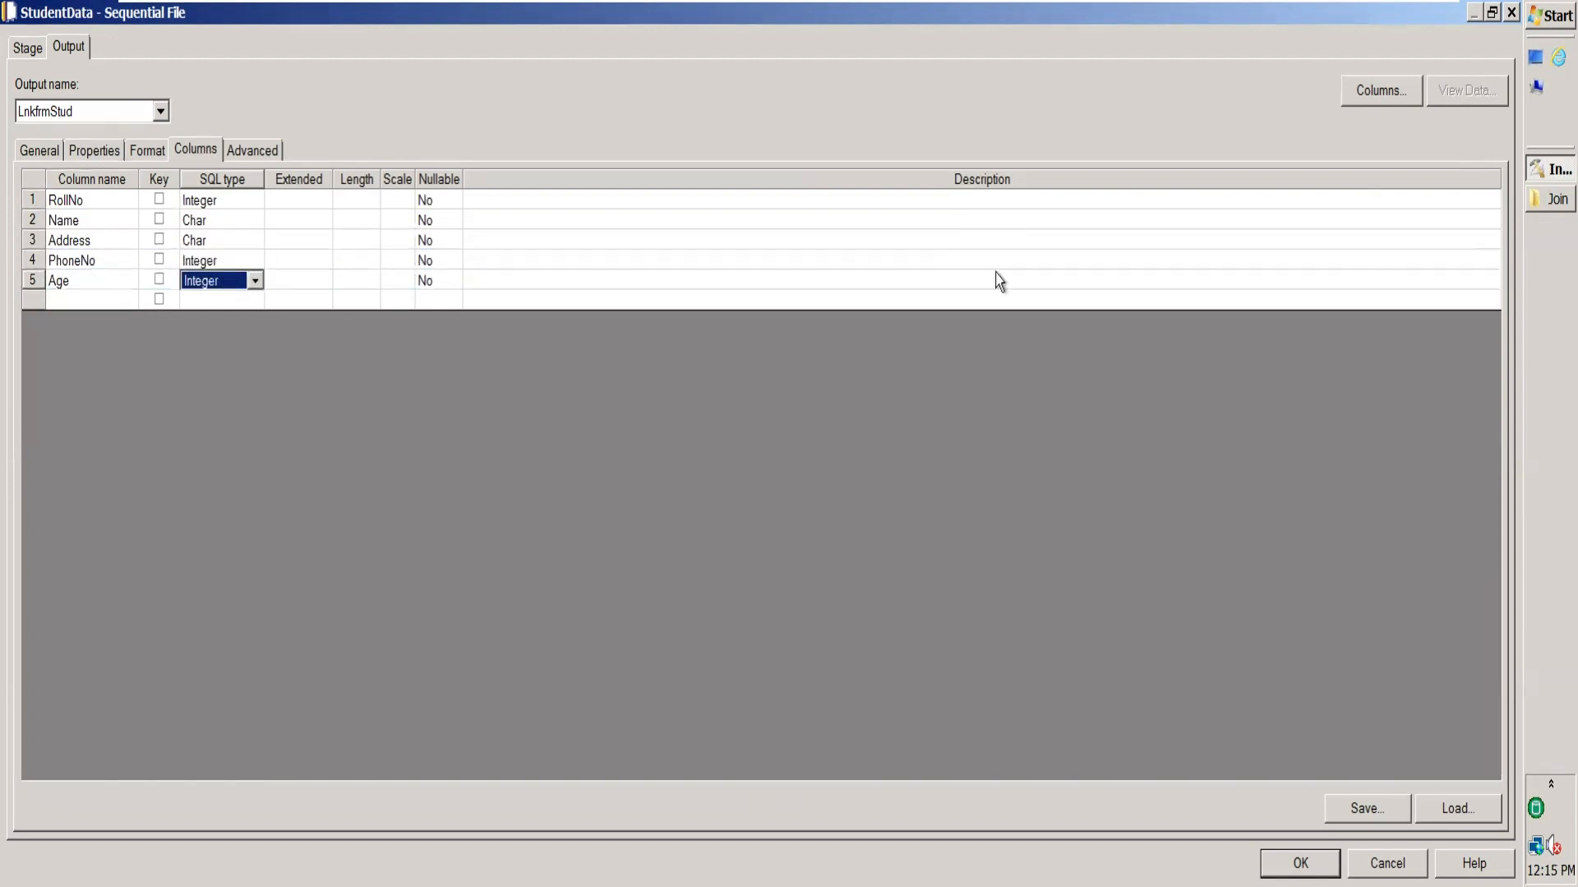
pyautogui.click(146, 151)
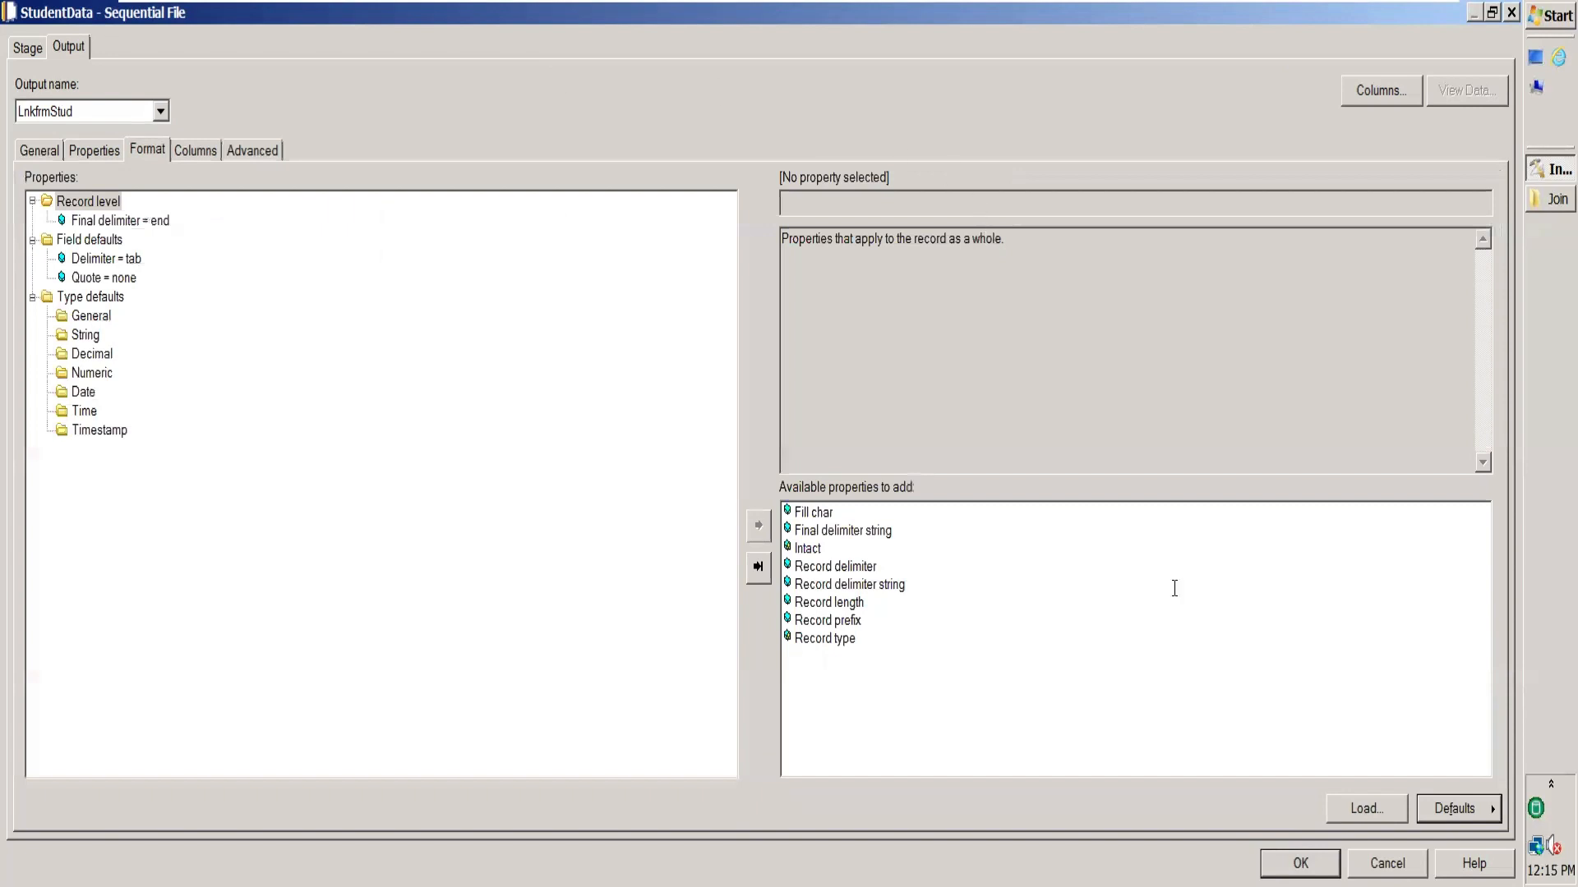
# Preview StudentData's output and confirm all eight student rows appear in five columns.
pyautogui.click(1300, 863)
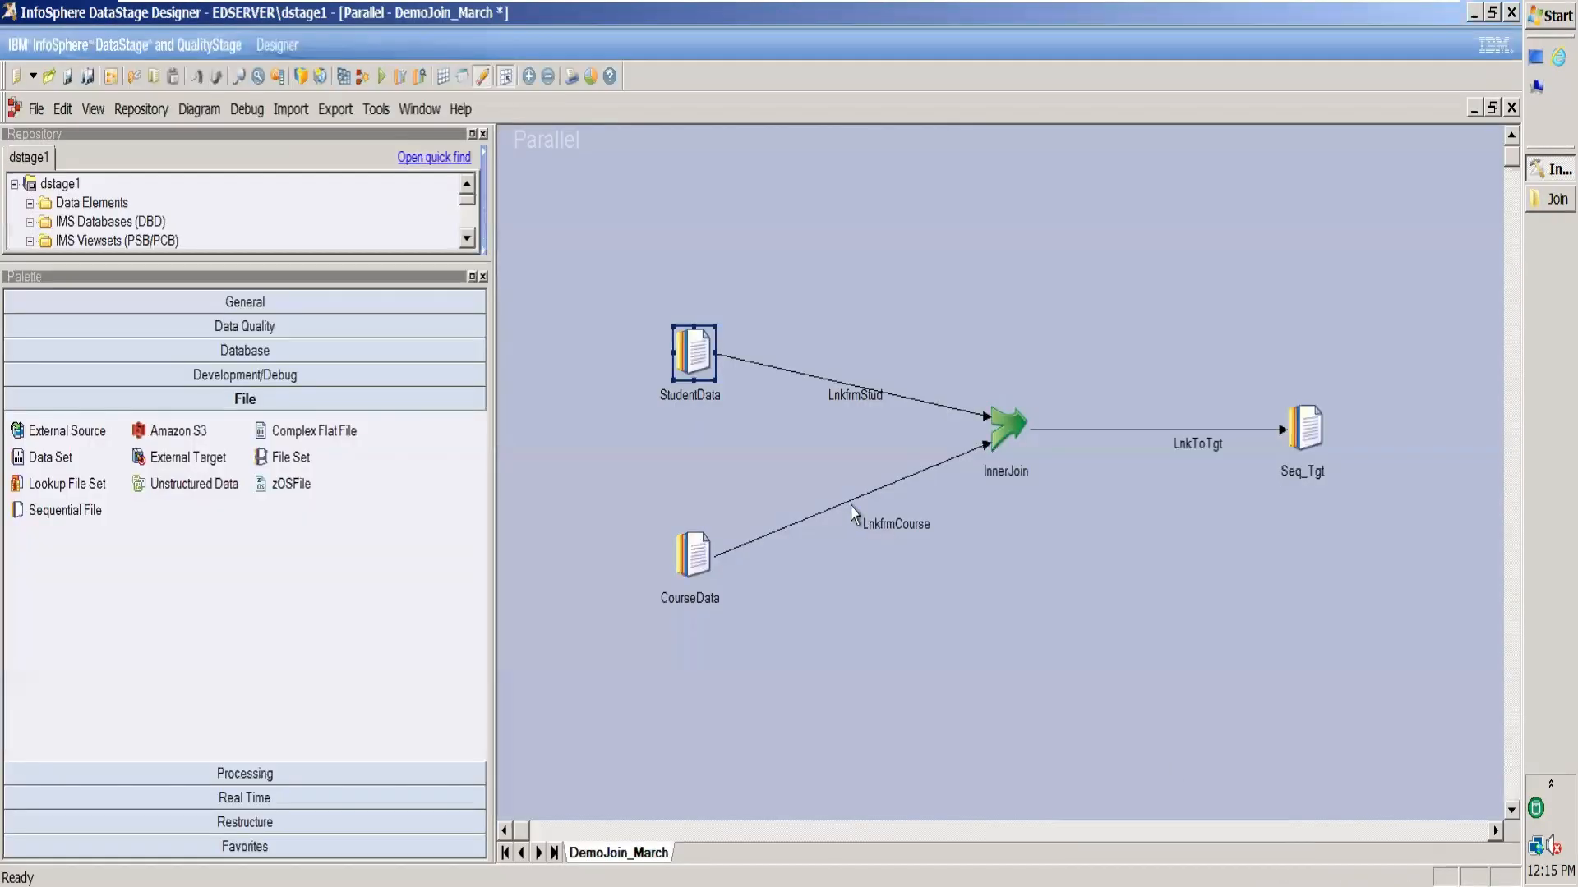
pyautogui.doubleClick(703, 355)
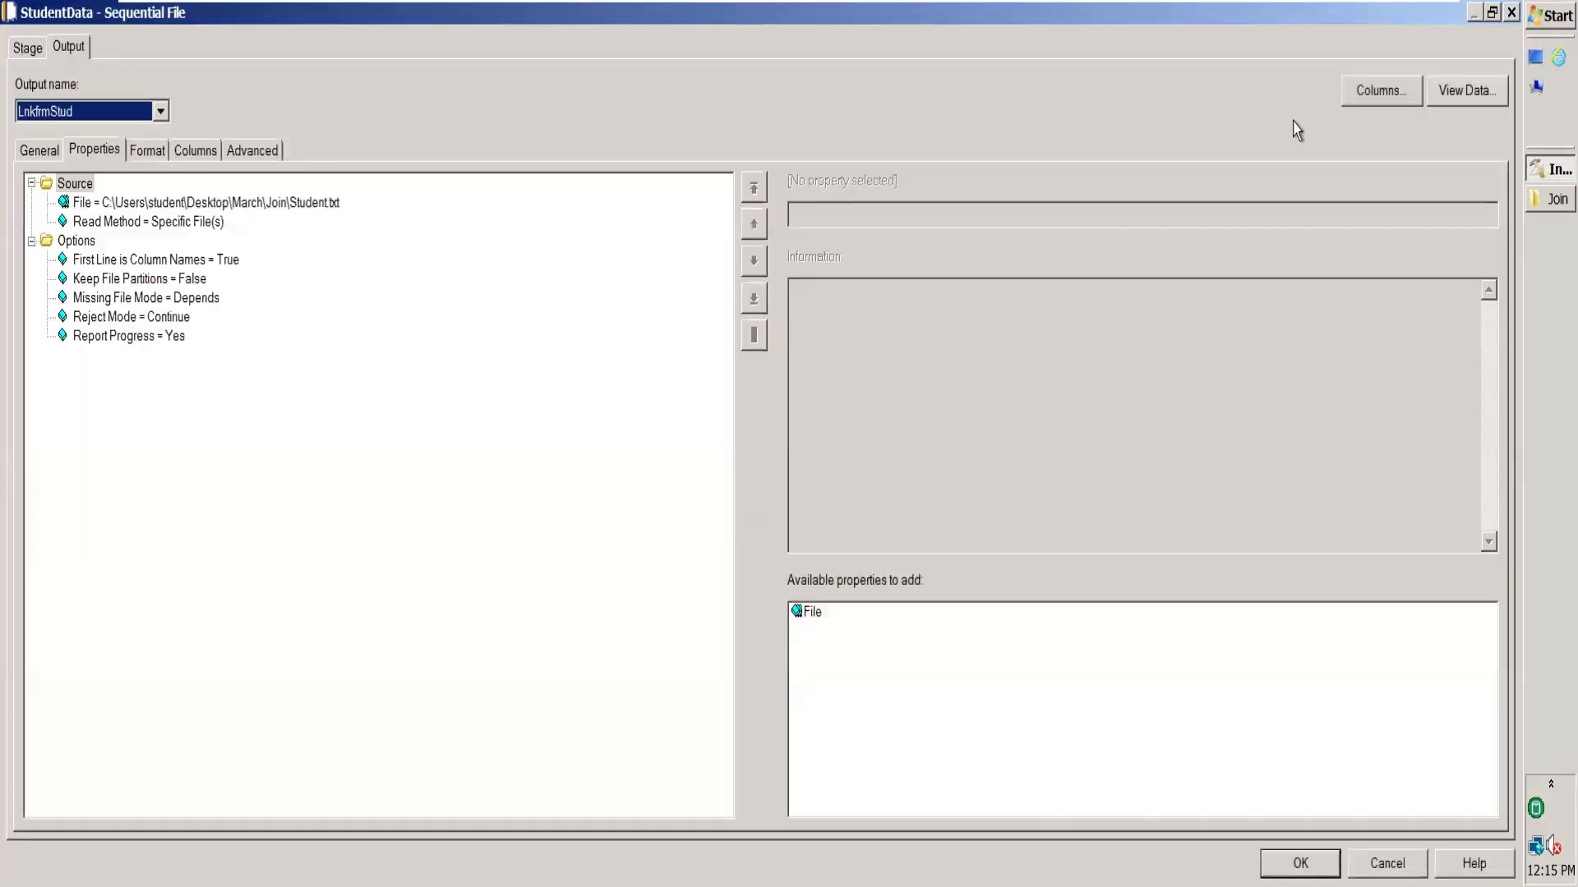
pyautogui.click(1467, 92)
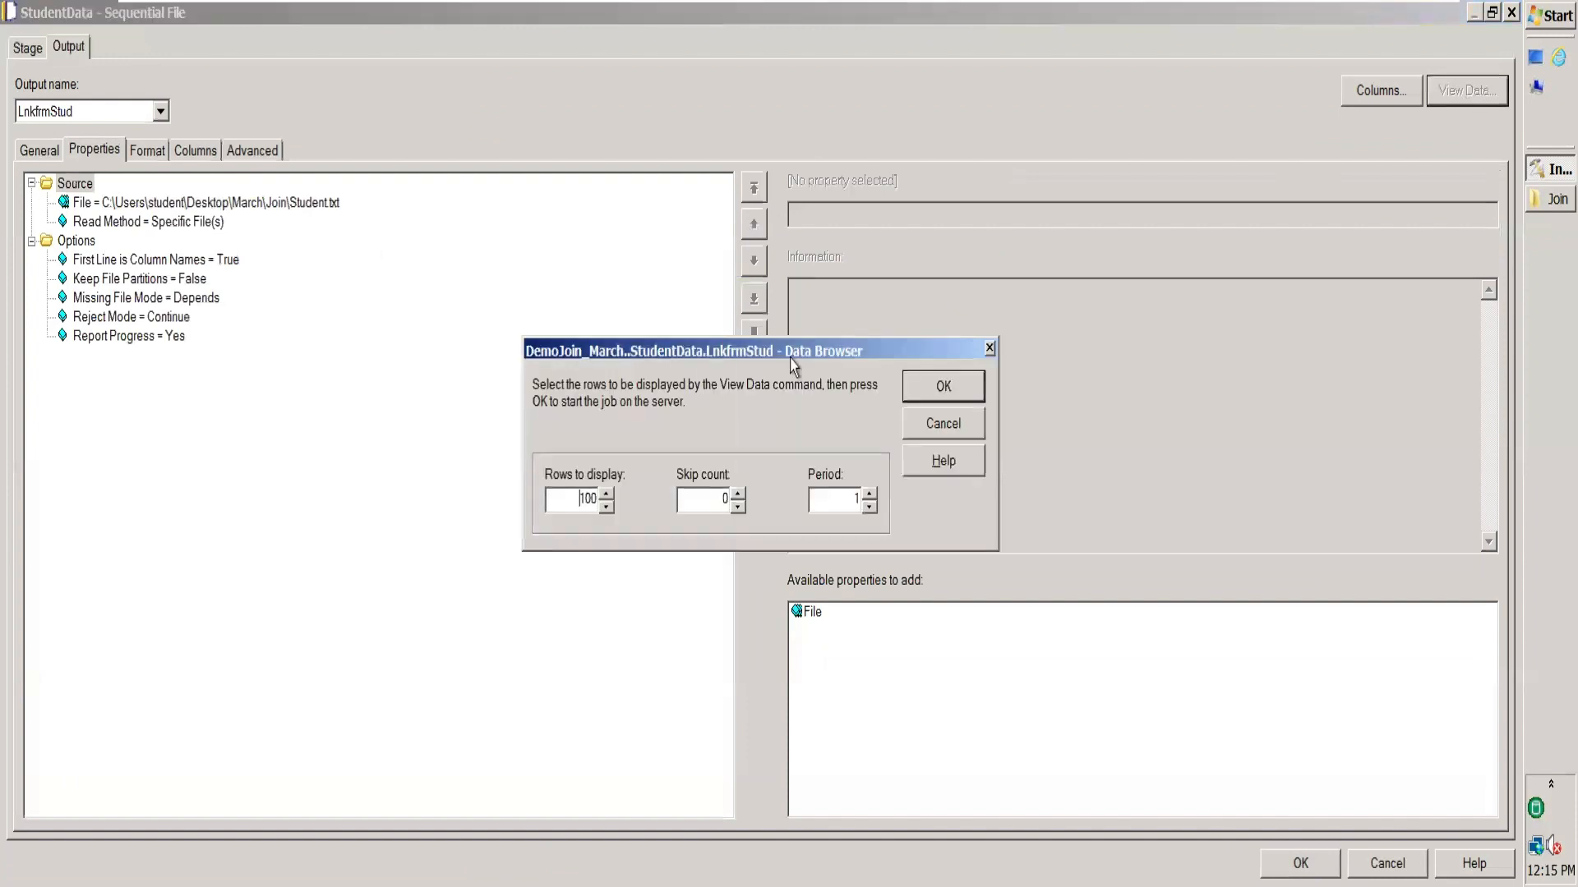
pyautogui.click(955, 388)
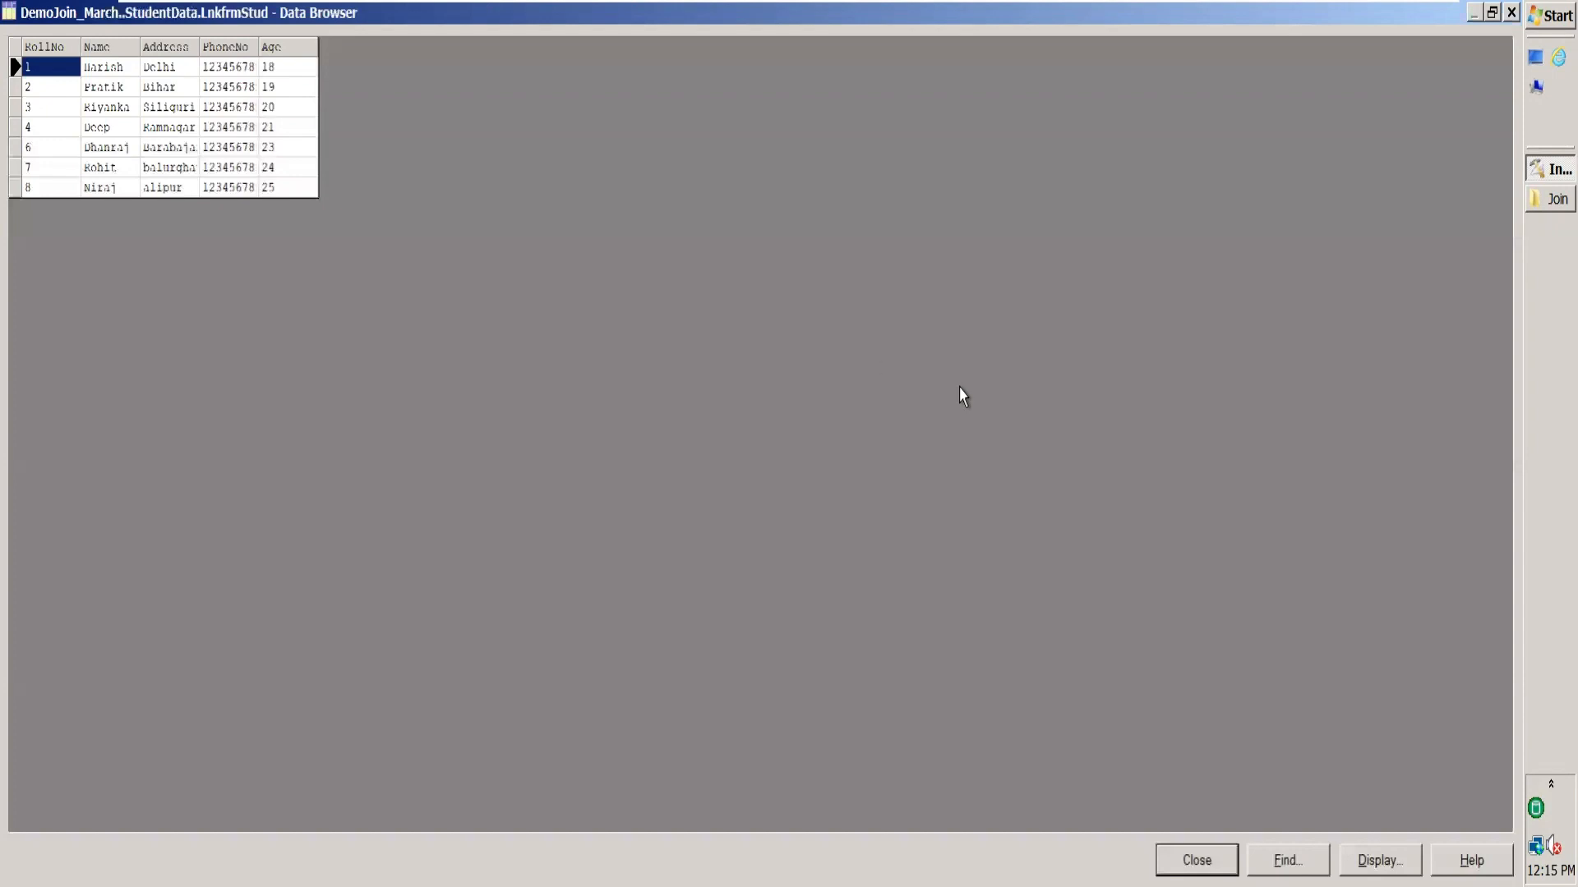
pyautogui.click(1196, 859)
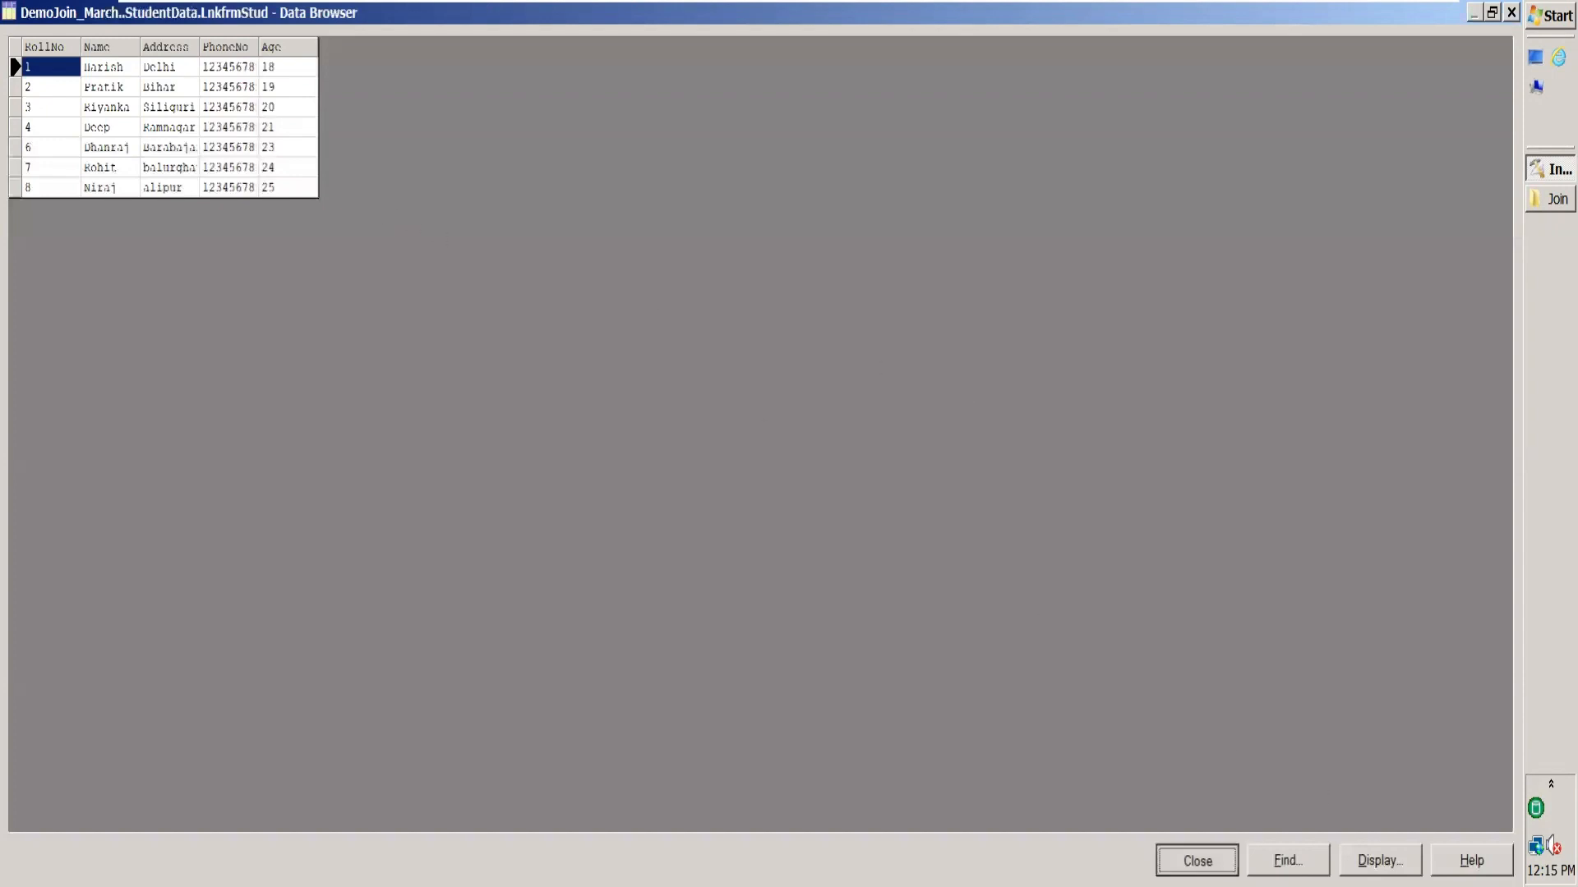
pyautogui.click(1300, 862)
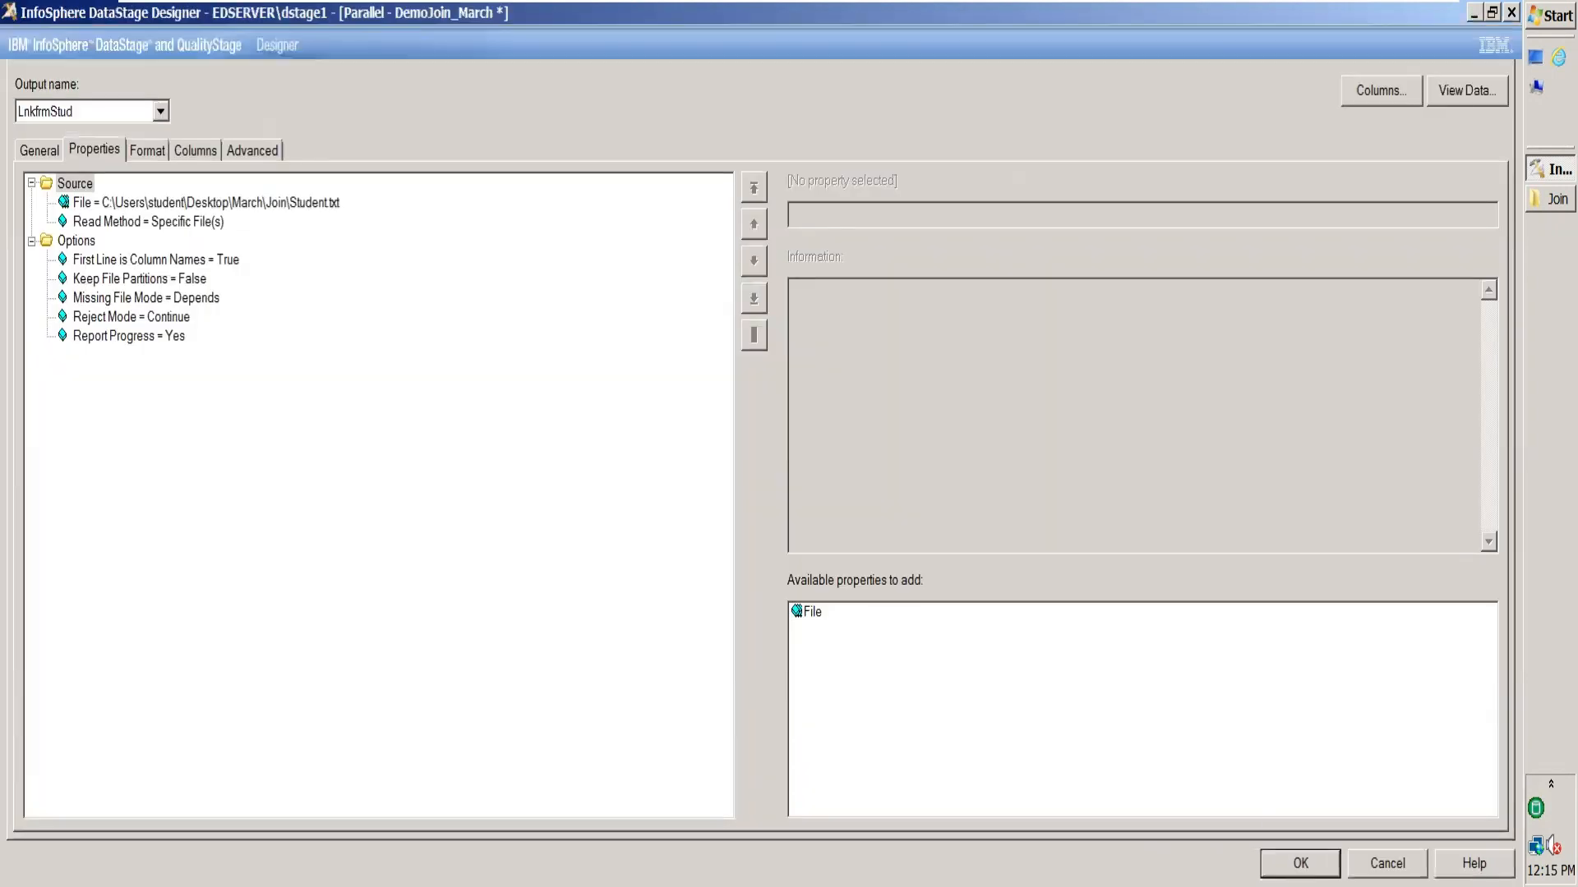
# Set CourseData's File property to Course.txt in the Join folder.
pyautogui.doubleClick(692, 557)
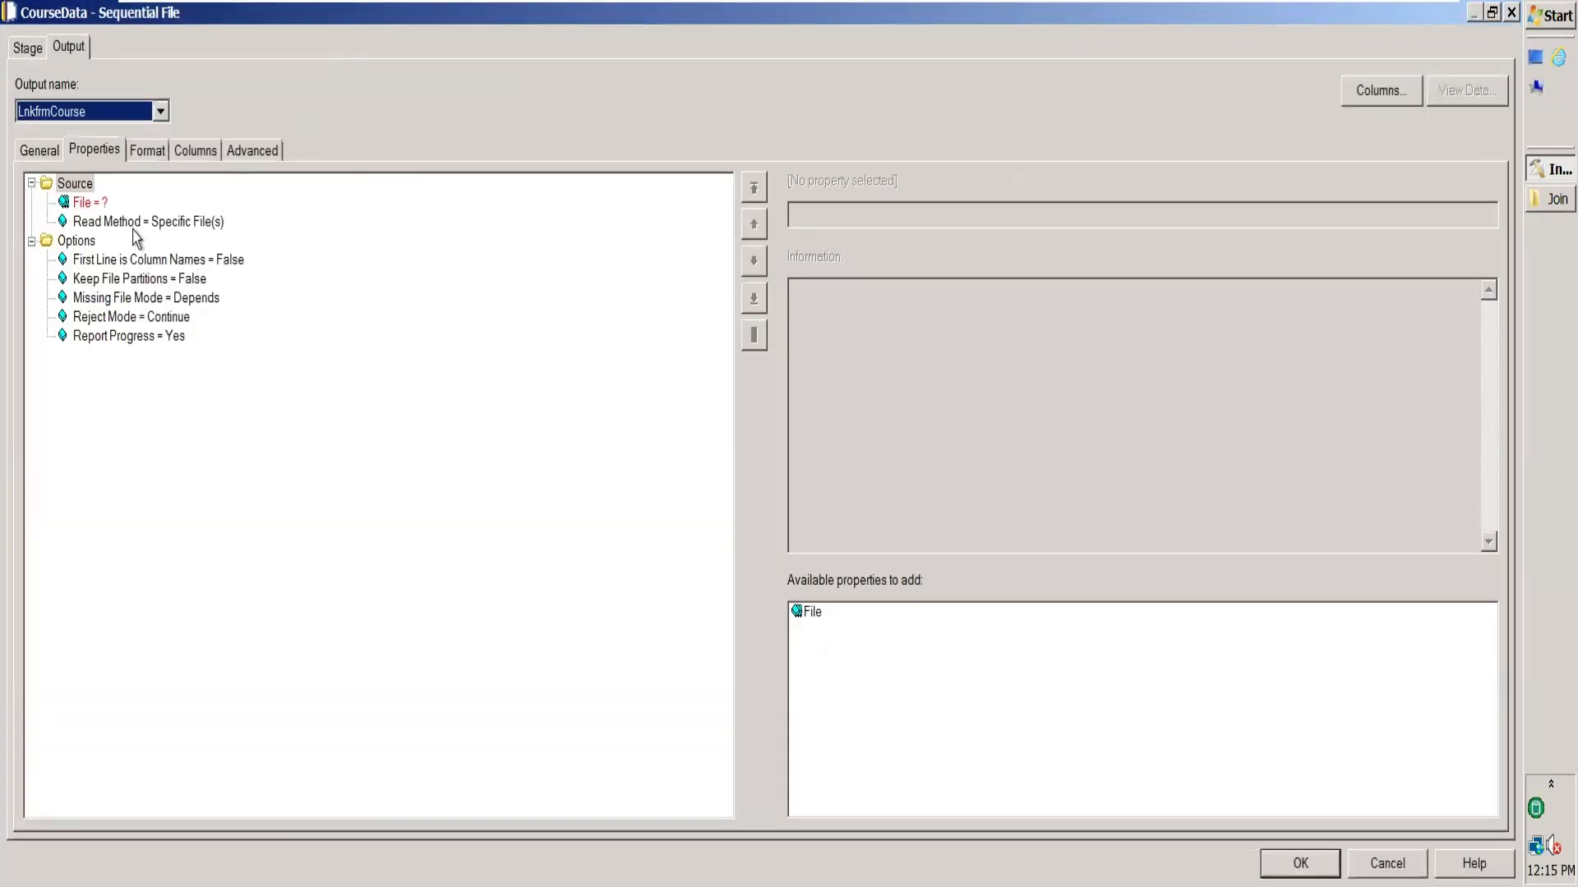
pyautogui.click(89, 202)
pyautogui.click(840, 215)
pyautogui.write('C:\\Users\\student\\Desktop\\March\\Join')
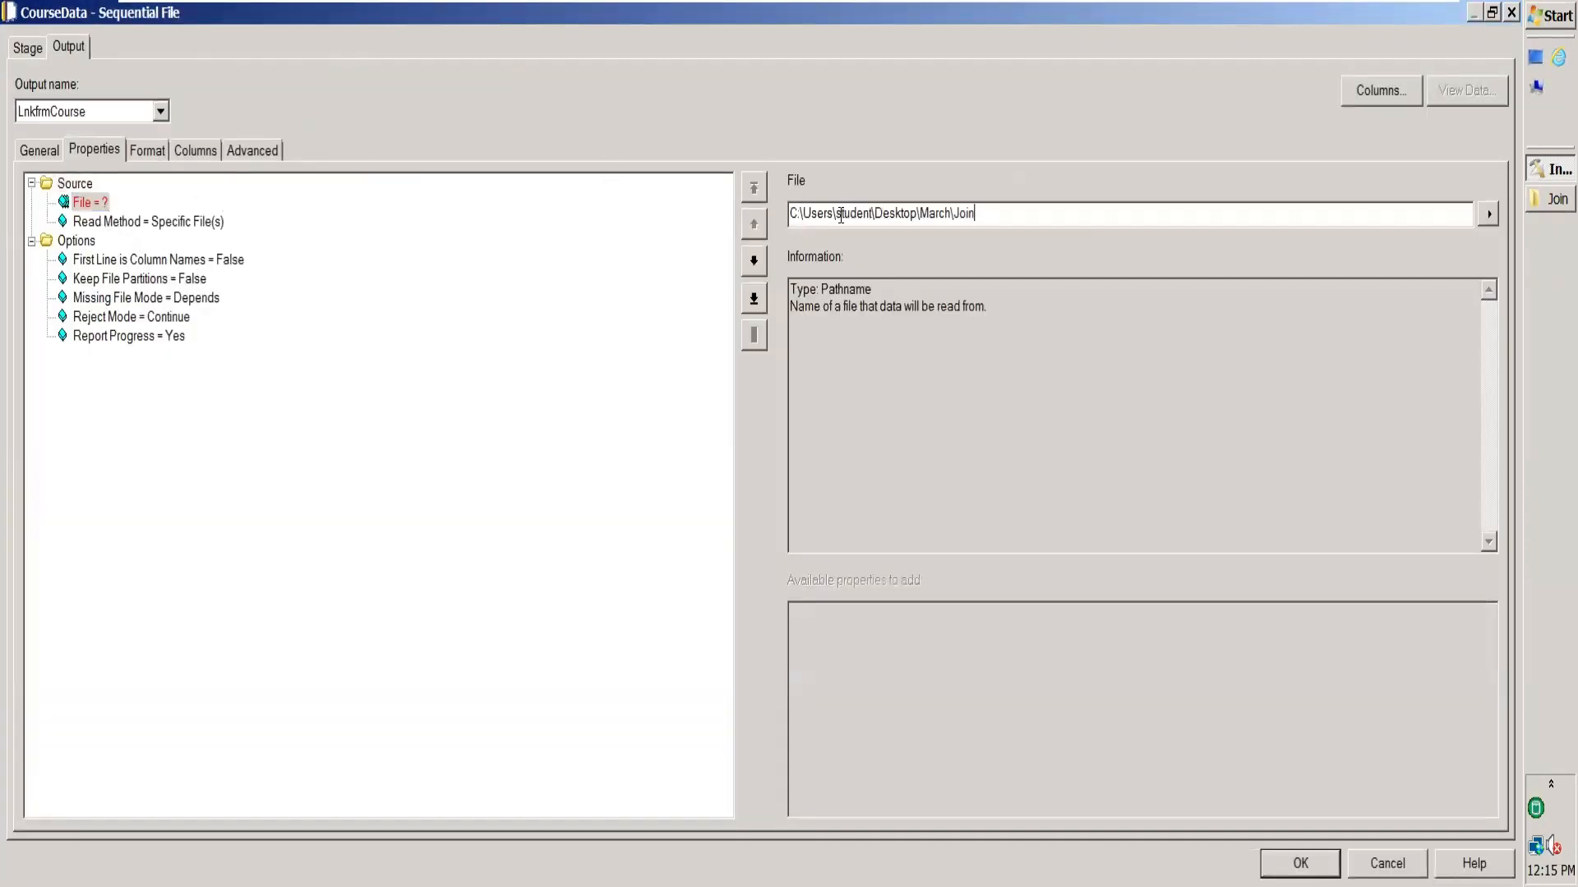
pyautogui.write('\\Course.txt')
# Set CourseData's field delimiter to tab and quote to none.
pyautogui.click(149, 152)
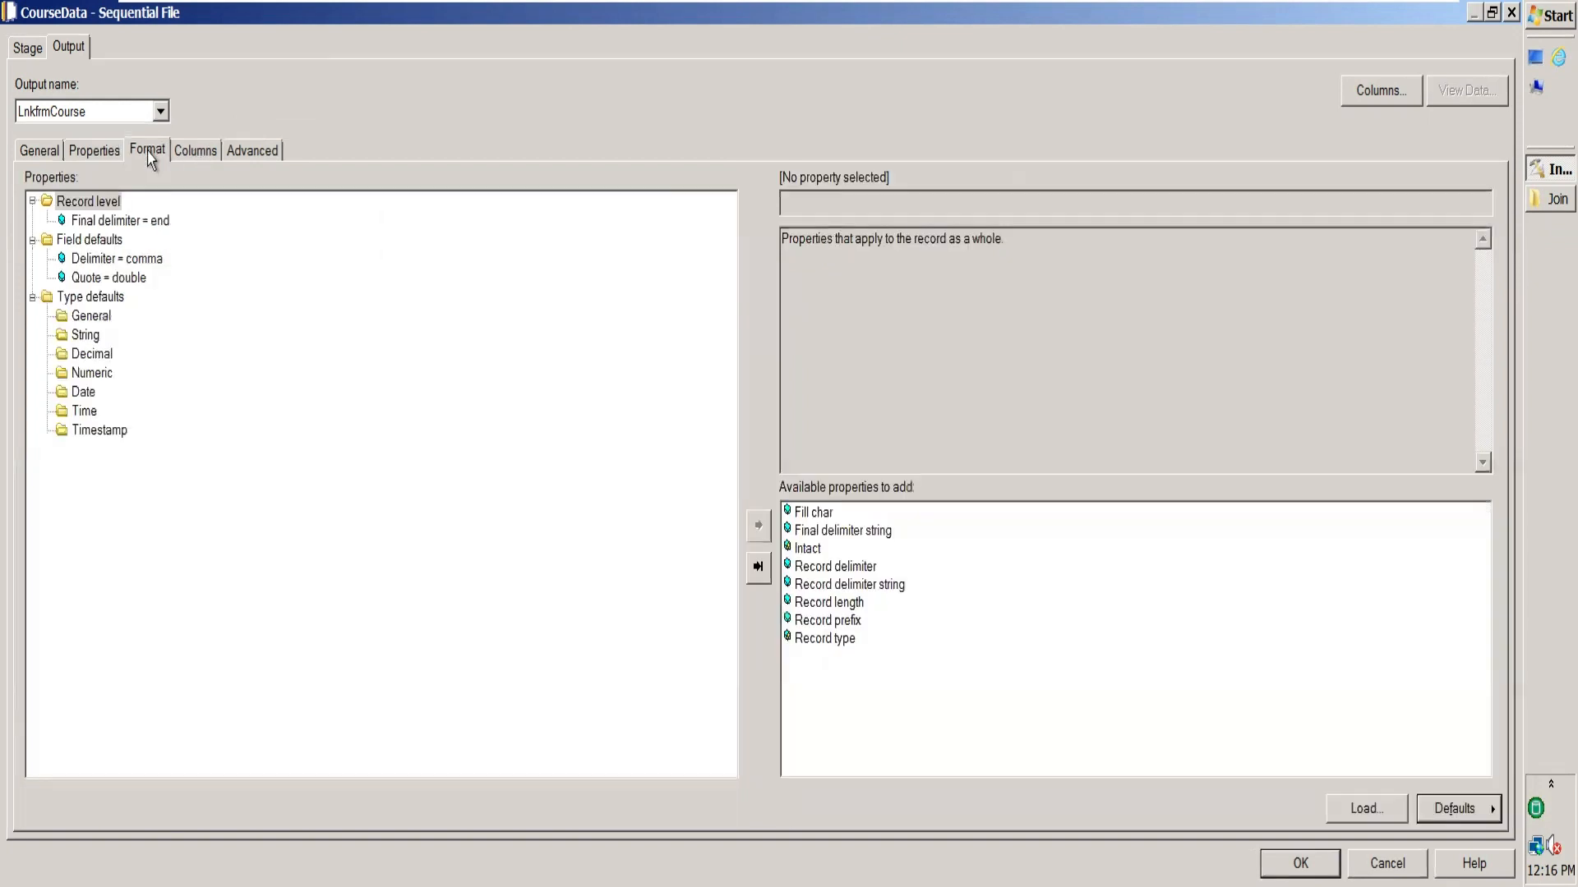
pyautogui.click(157, 221)
pyautogui.click(141, 260)
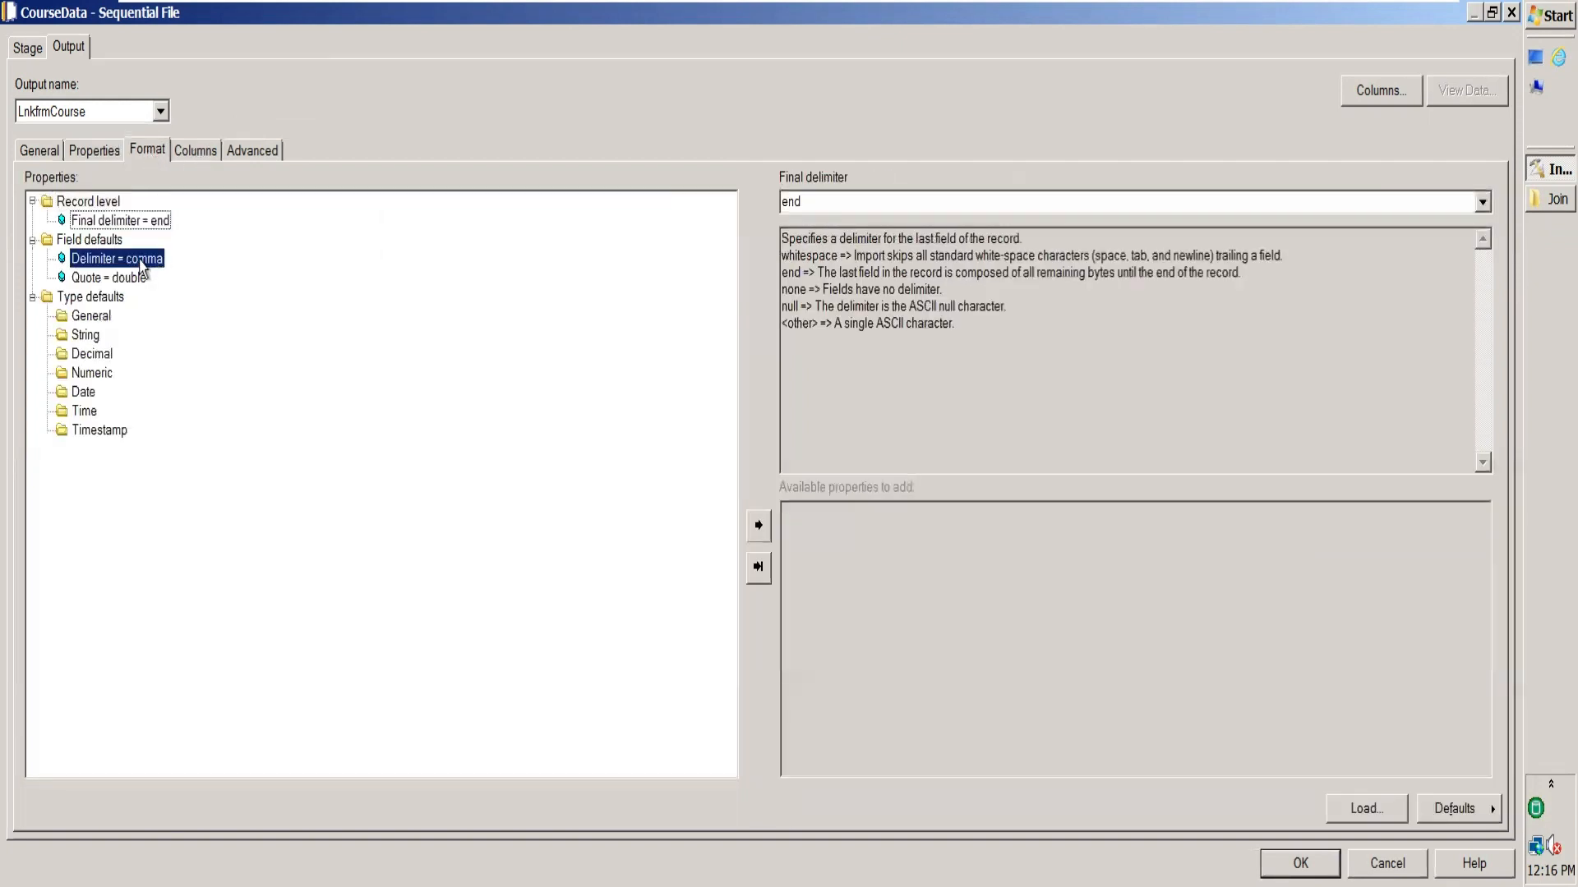
pyautogui.click(1481, 202)
pyautogui.click(1019, 327)
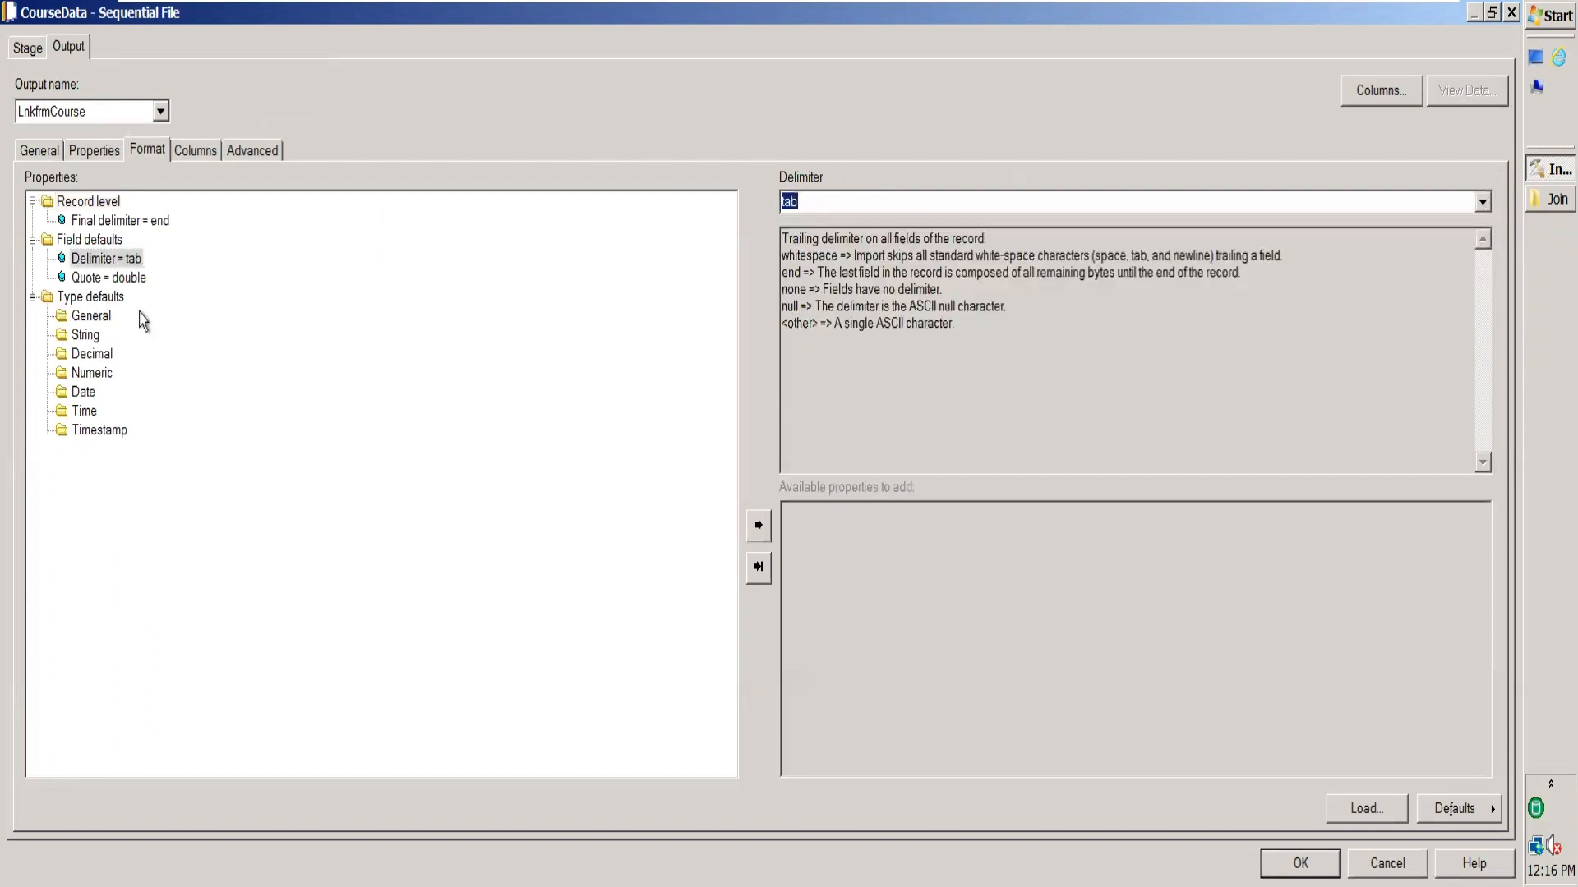
pyautogui.click(109, 278)
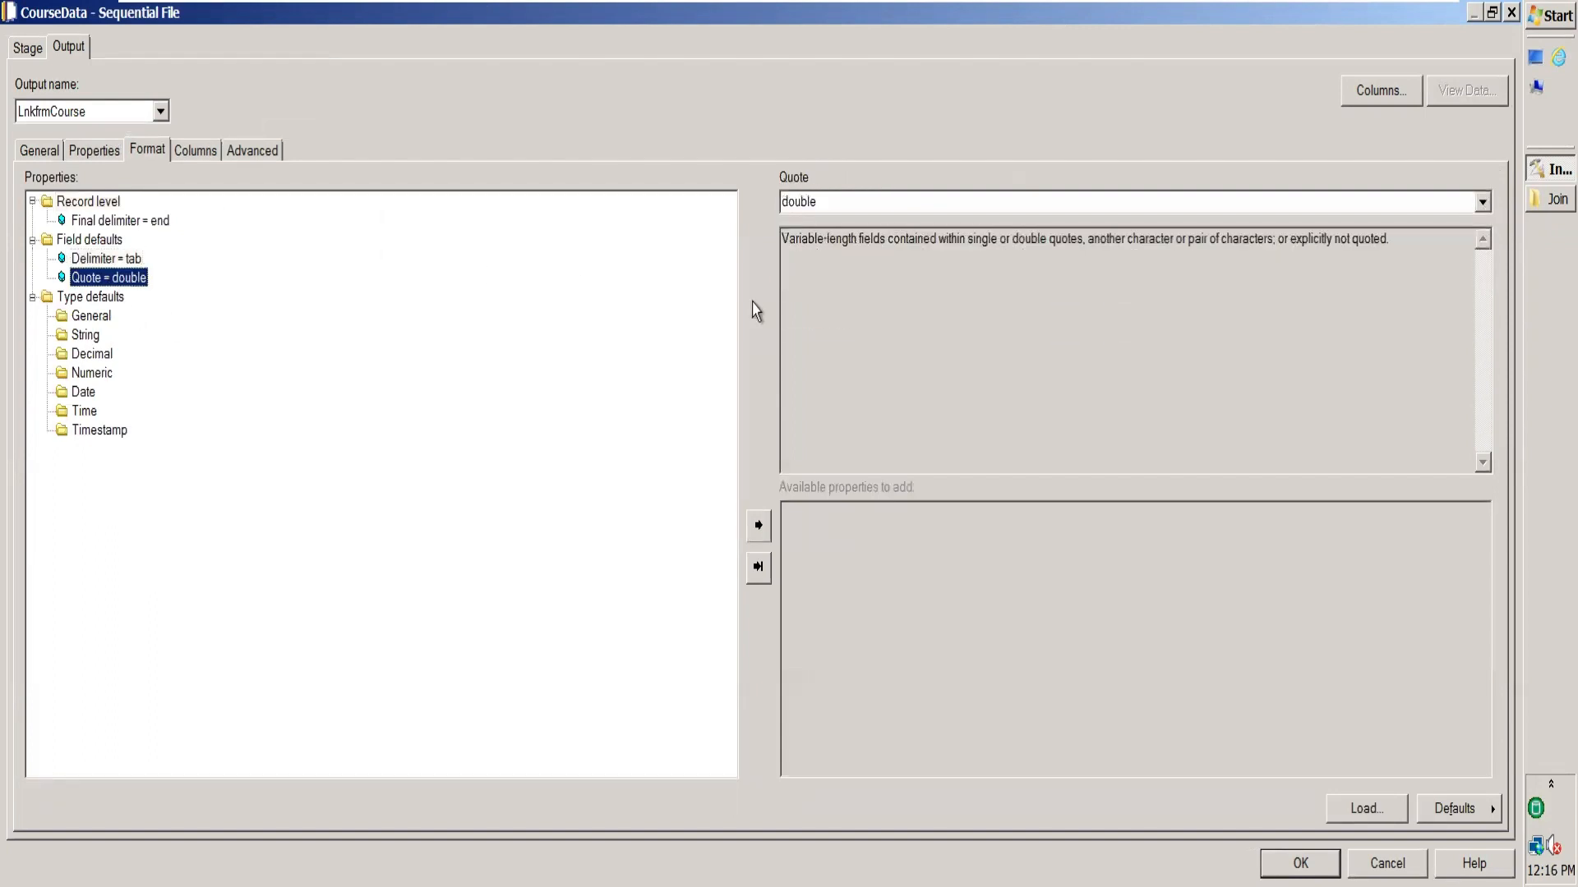
pyautogui.click(1483, 203)
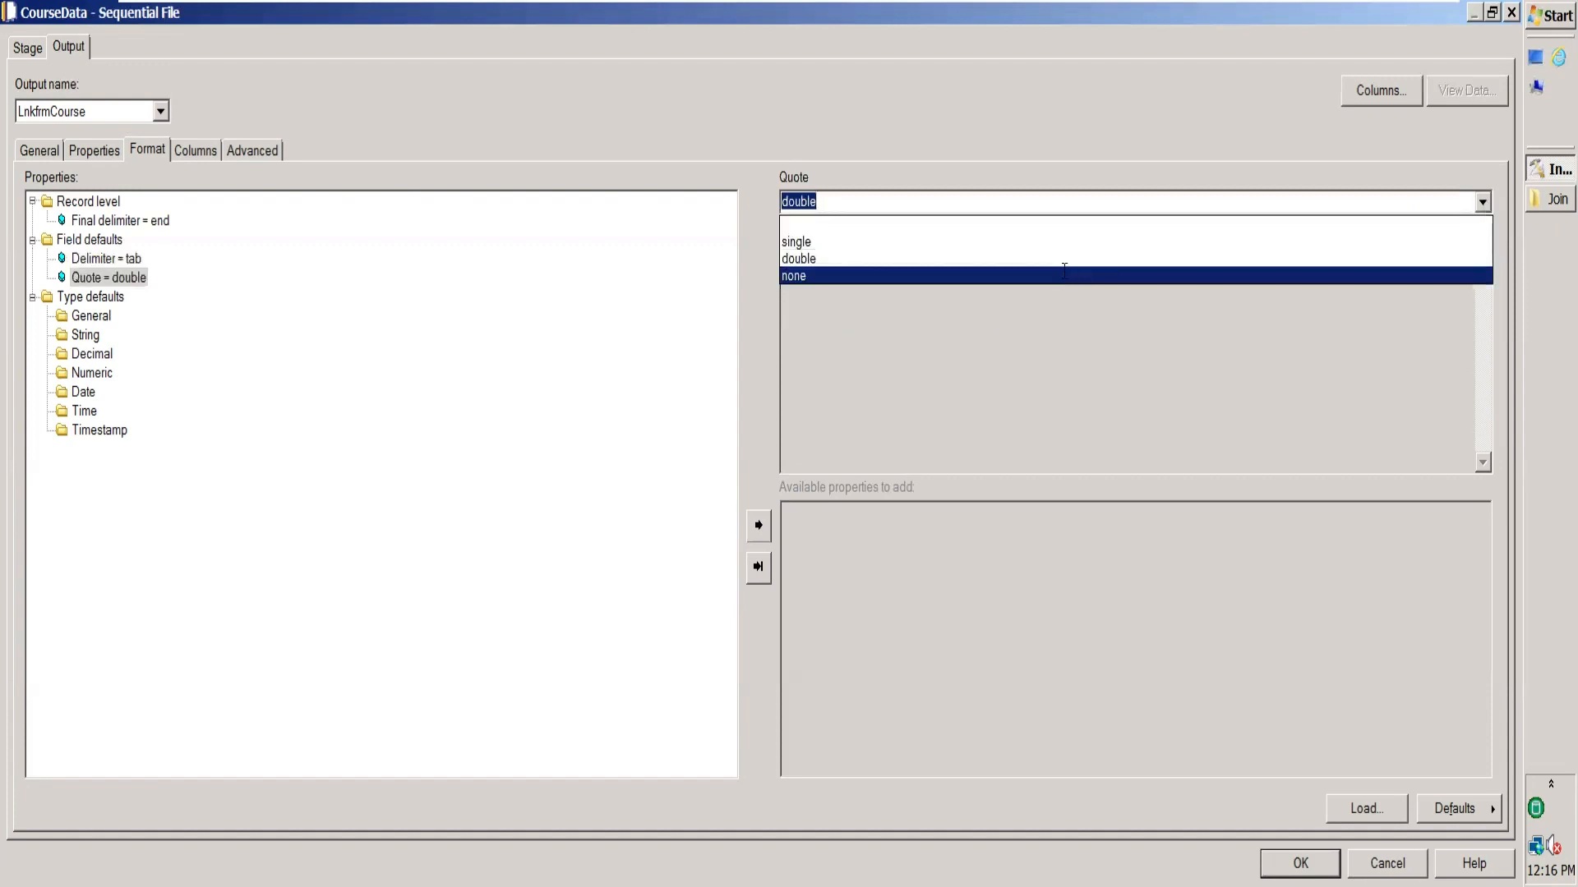
pyautogui.click(1066, 275)
pyautogui.click(195, 152)
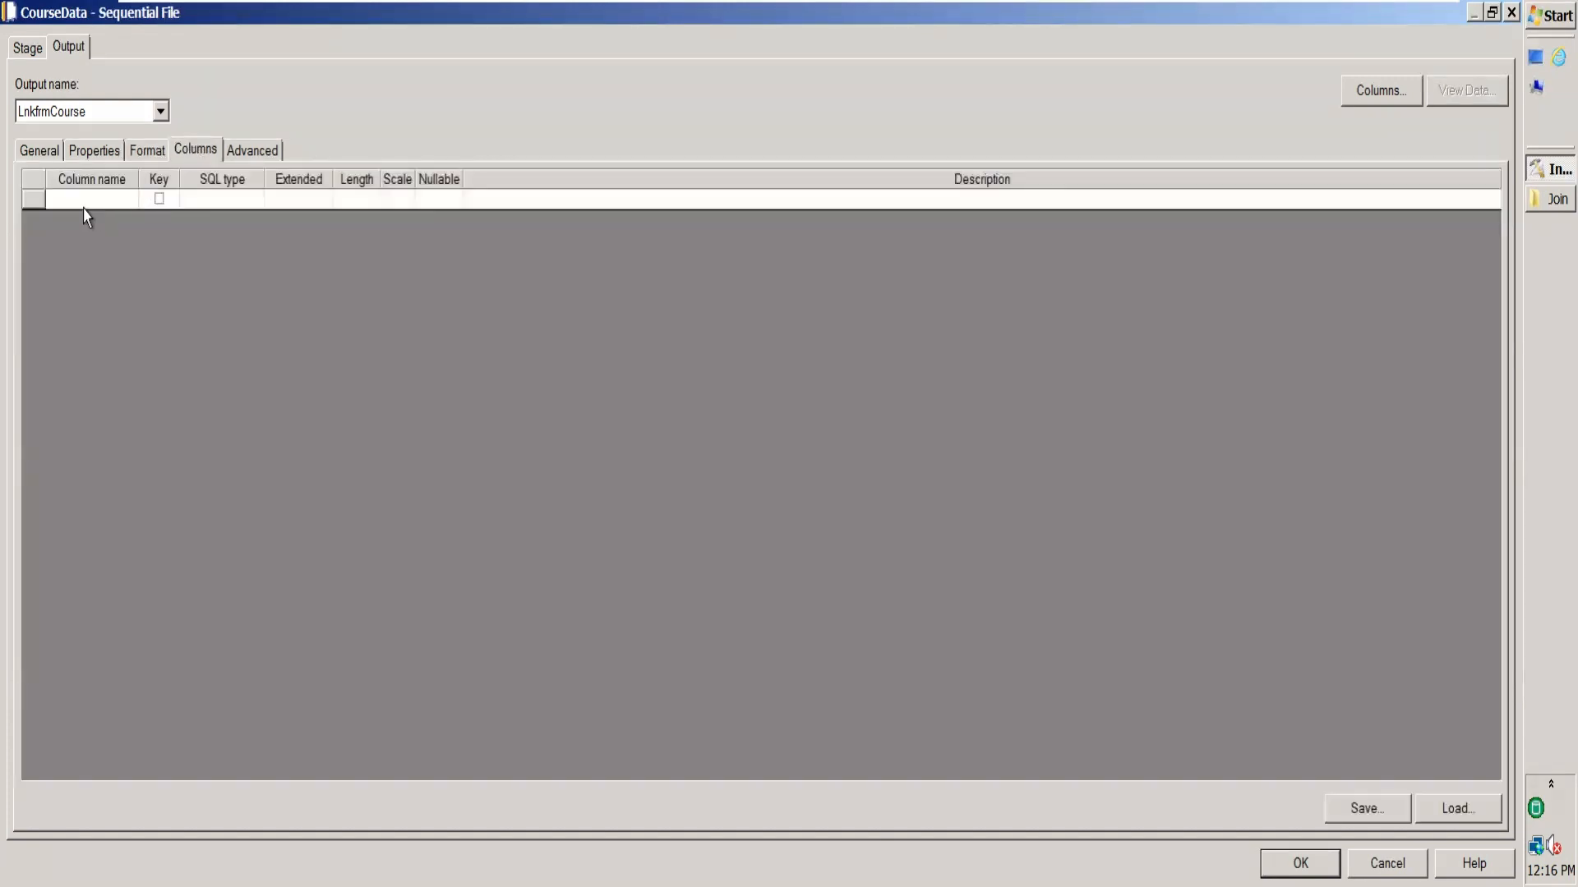
# Name CourseData's first column CourseId, checking Course.txt's headings.
pyautogui.click(83, 200)
pyautogui.click(83, 199)
pyautogui.write('Cou')
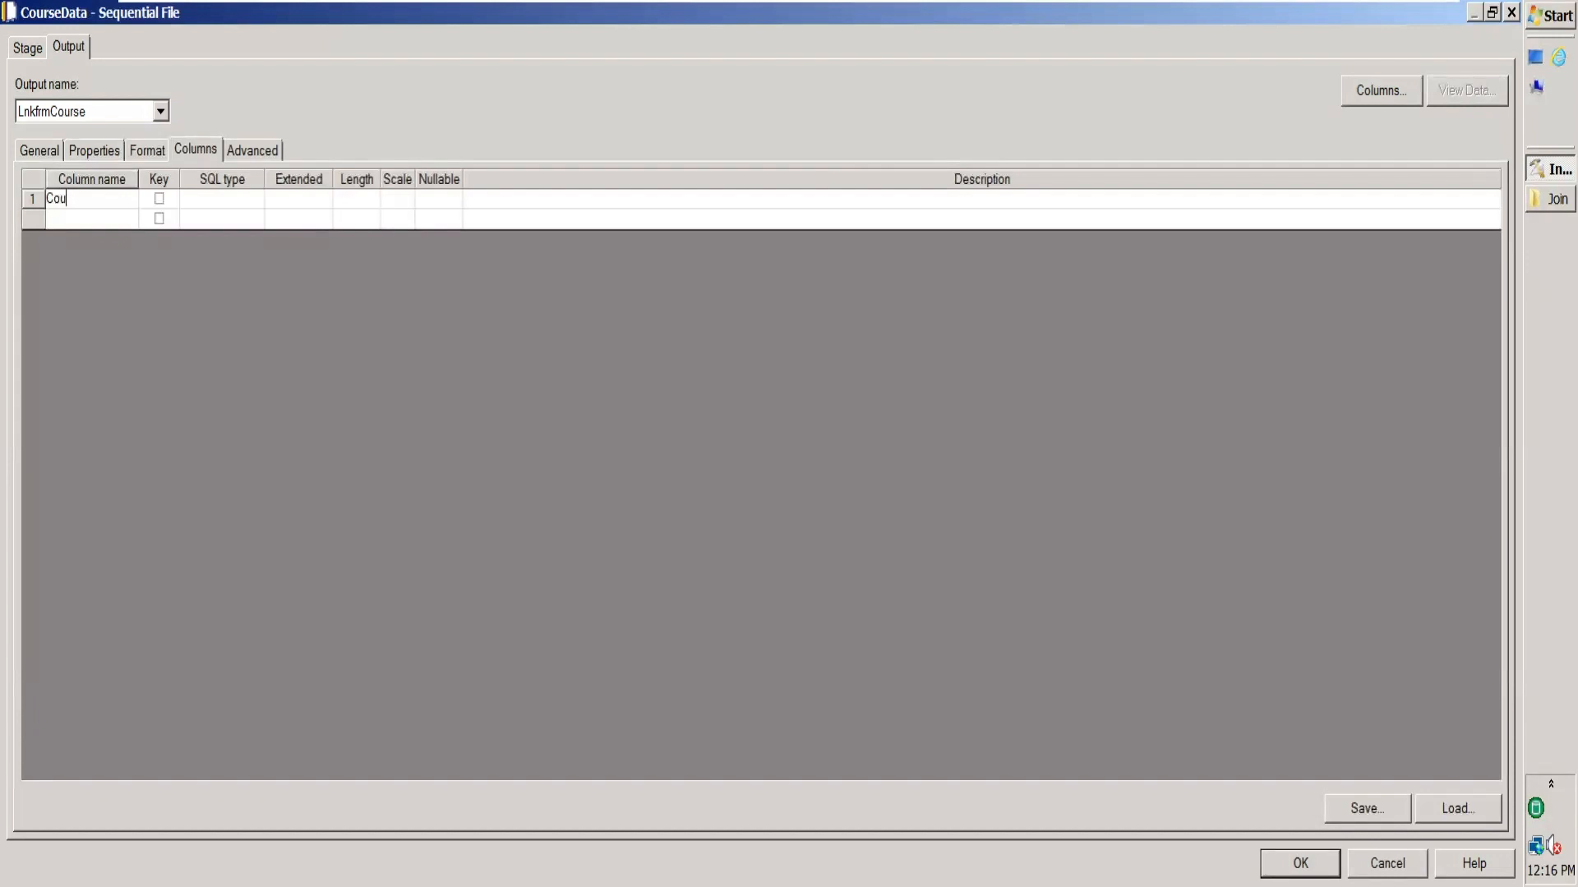
pyautogui.write('rseId')
pyautogui.click(1553, 199)
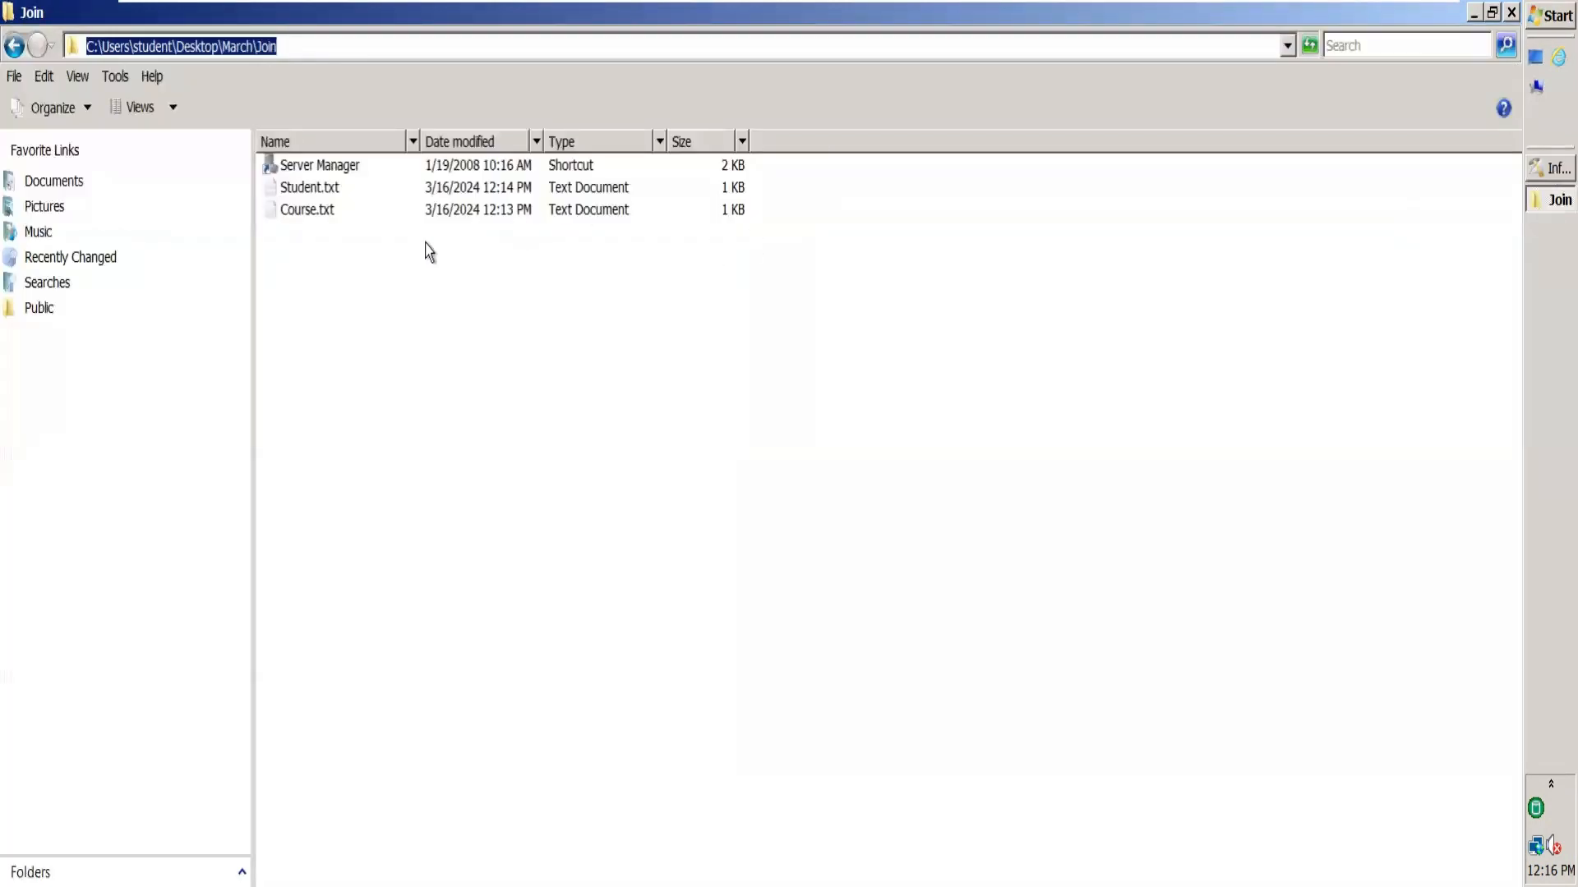
pyautogui.doubleClick(445, 215)
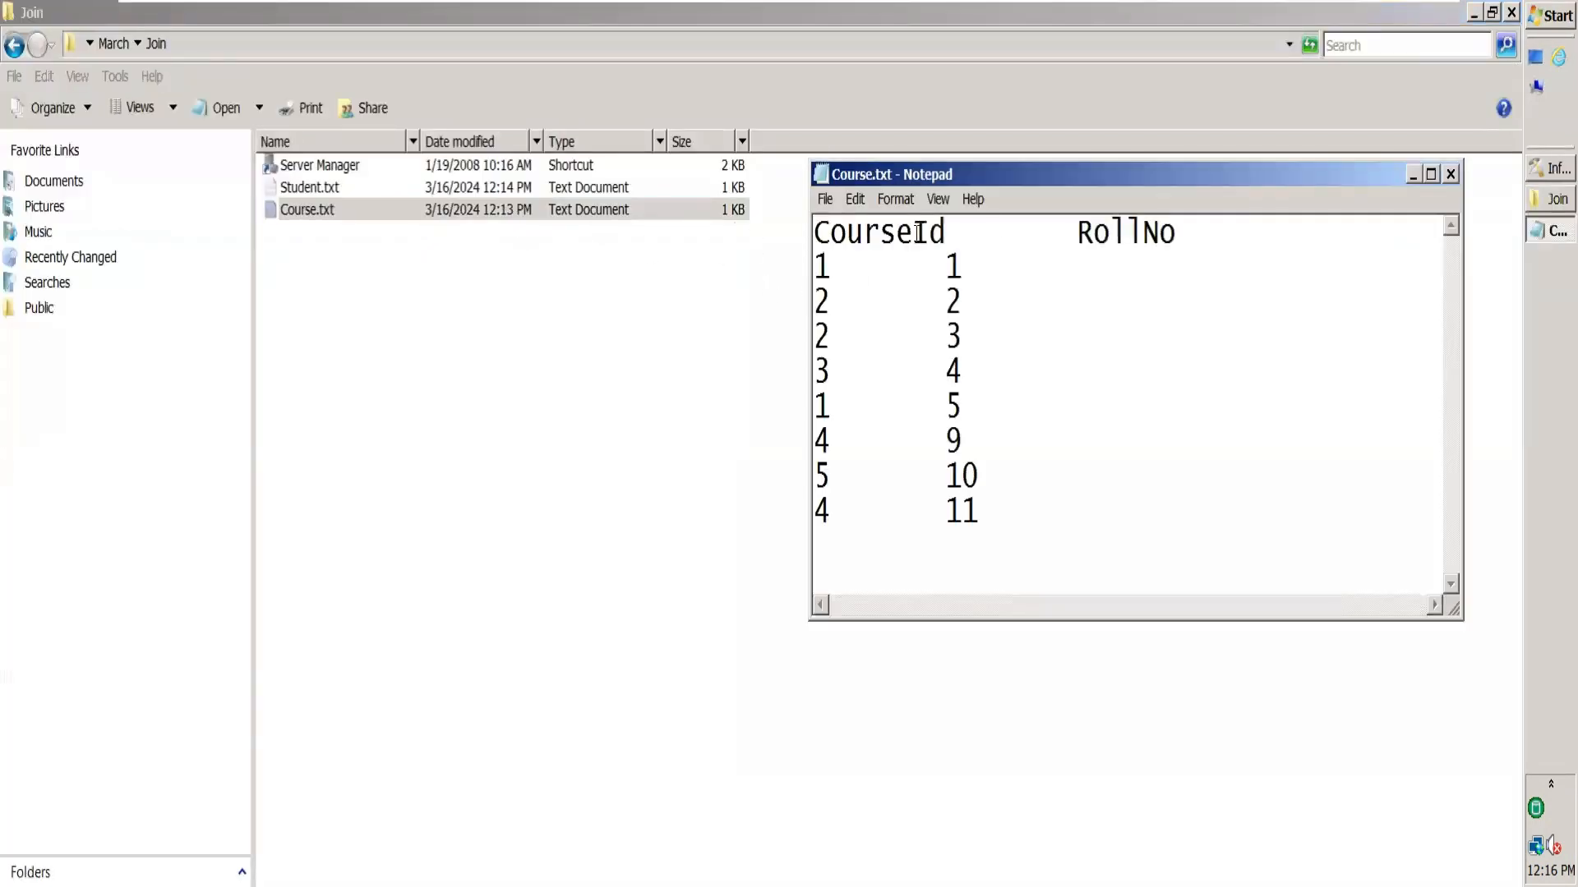
pyautogui.click(1451, 177)
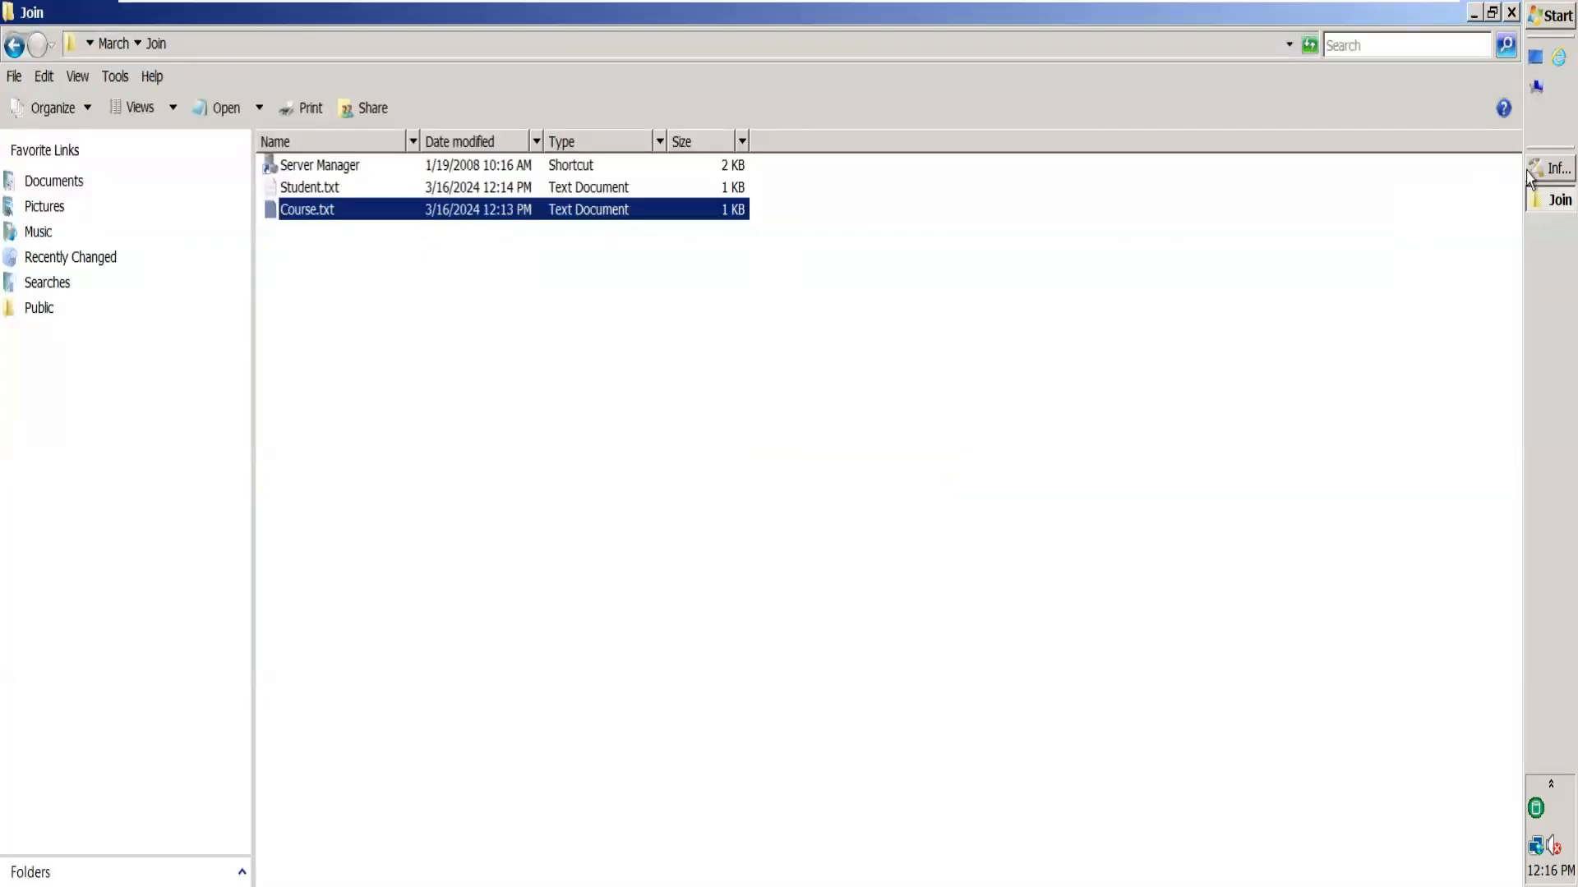
pyautogui.click(1533, 172)
# Add a RollNo column, set CourseId and RollNo to Integer, and confirm the settings.
pyautogui.click(88, 219)
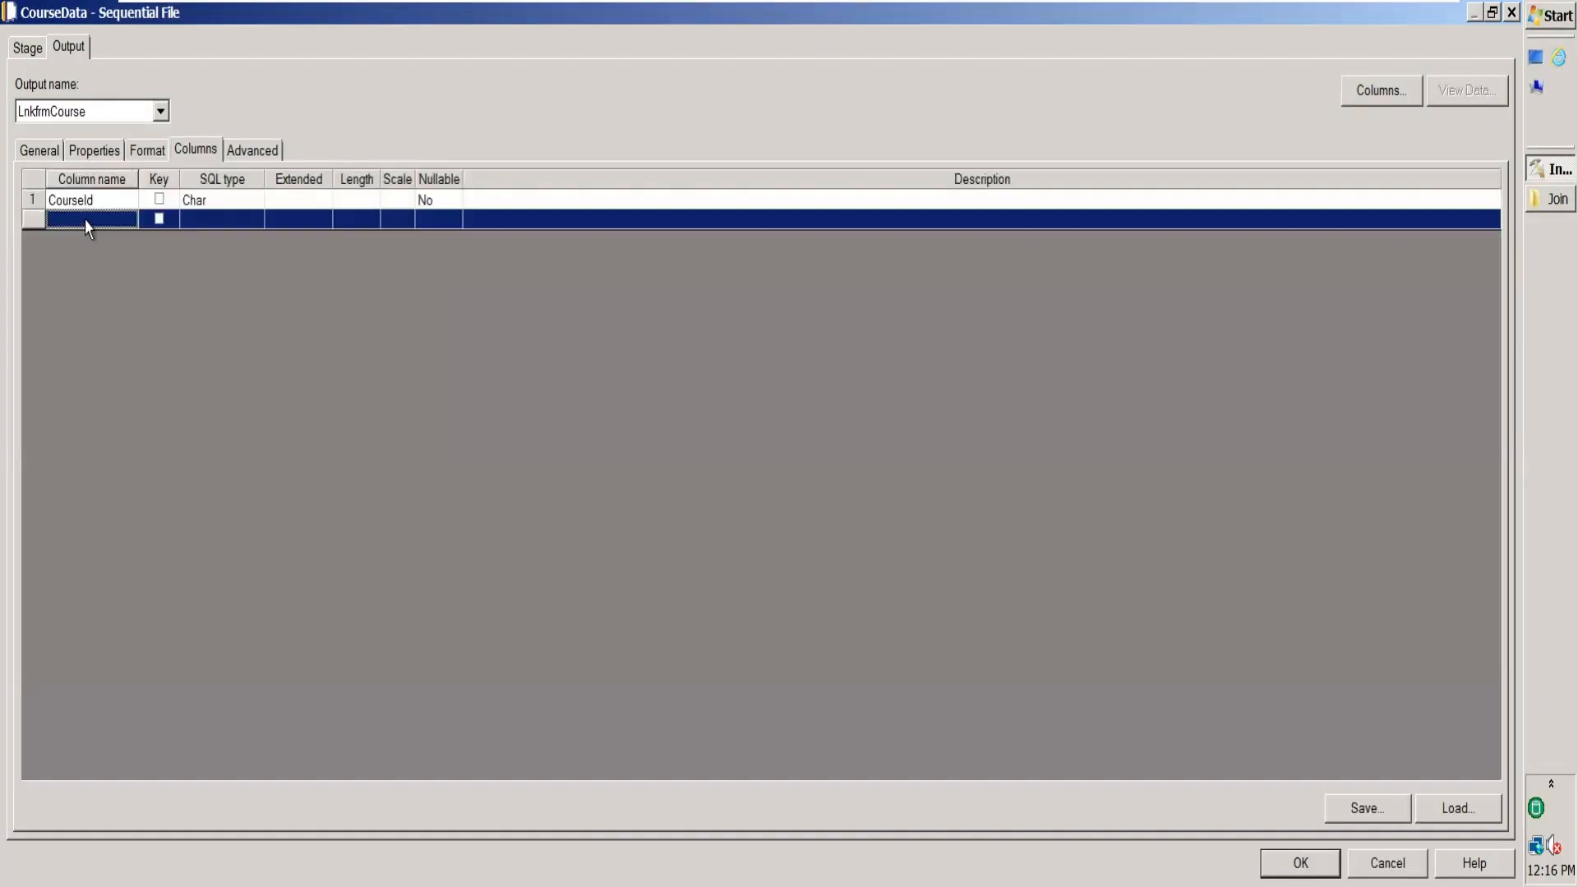
pyautogui.click(85, 218)
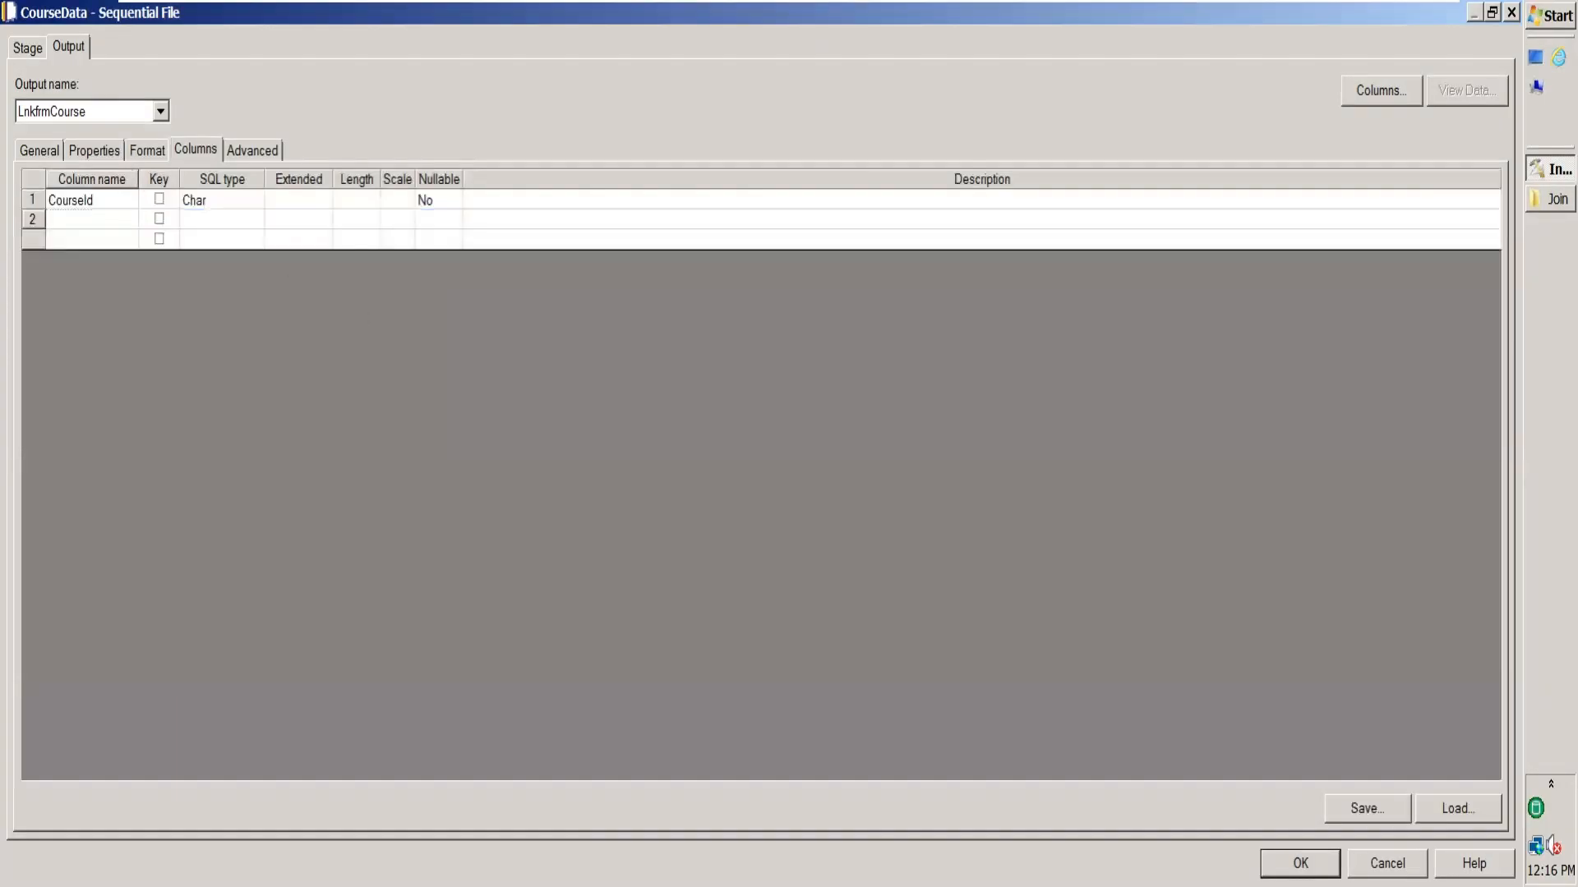
pyautogui.write('RollNo')
pyautogui.click(237, 203)
pyautogui.press('i')
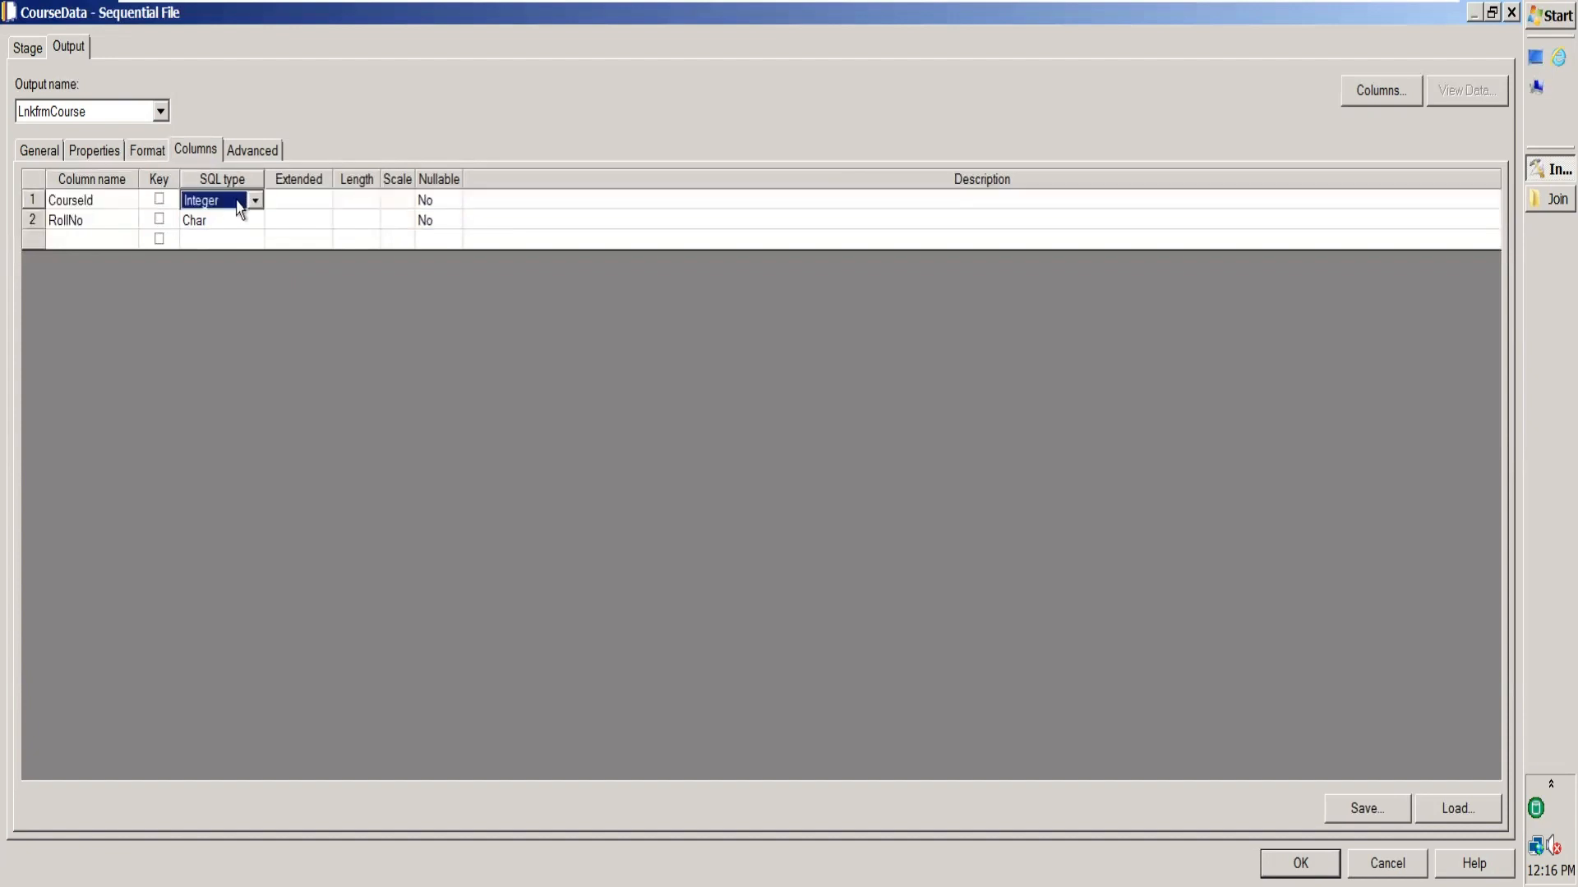
pyautogui.click(228, 226)
pyautogui.press('i')
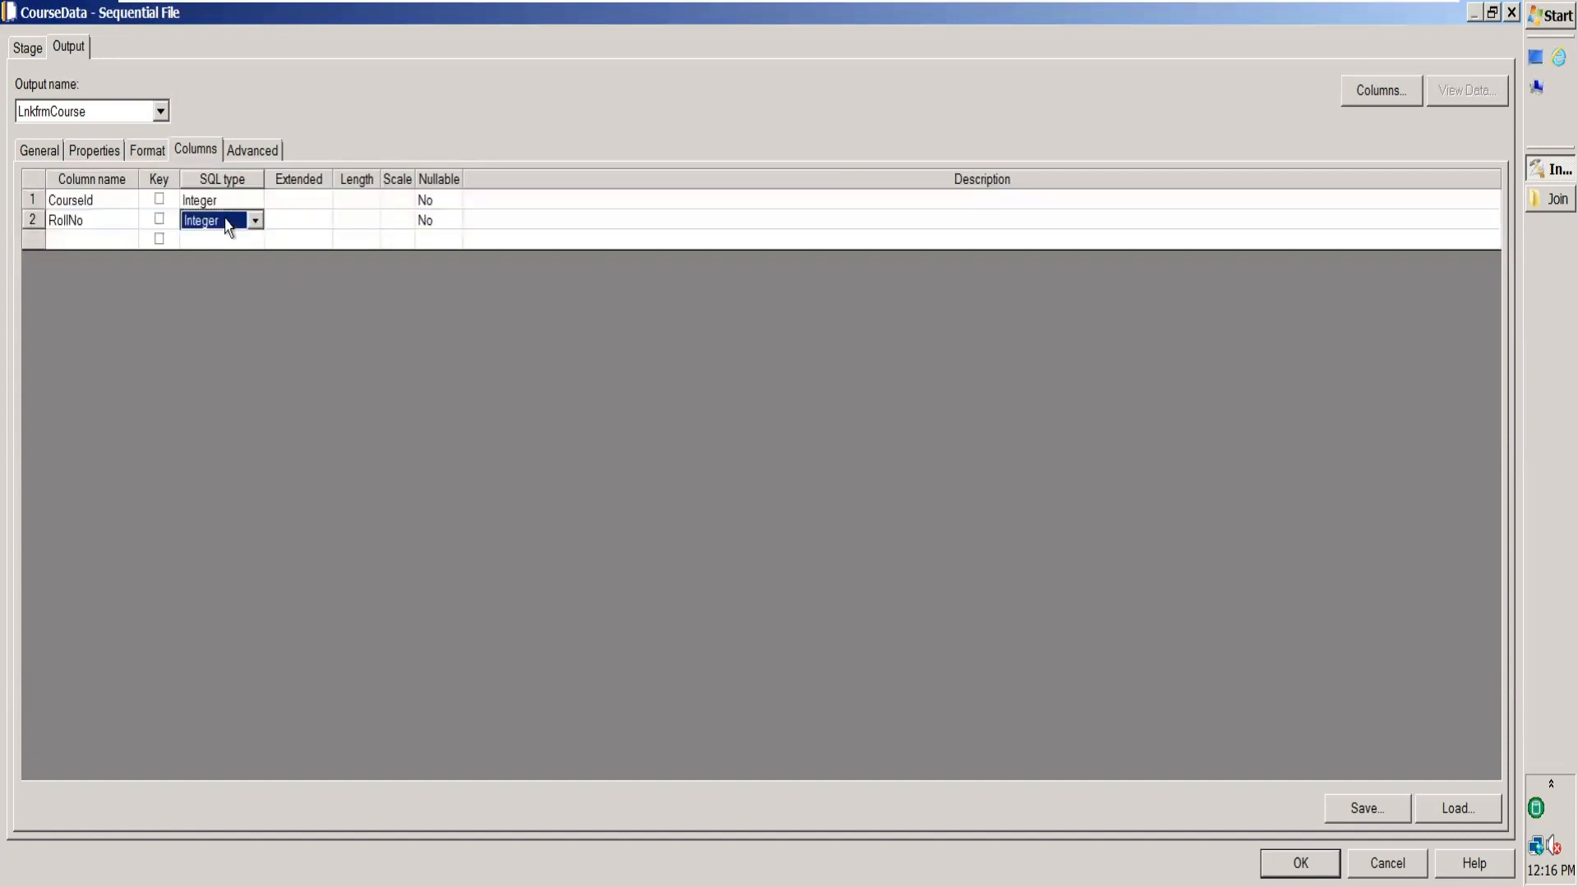
pyautogui.click(1300, 863)
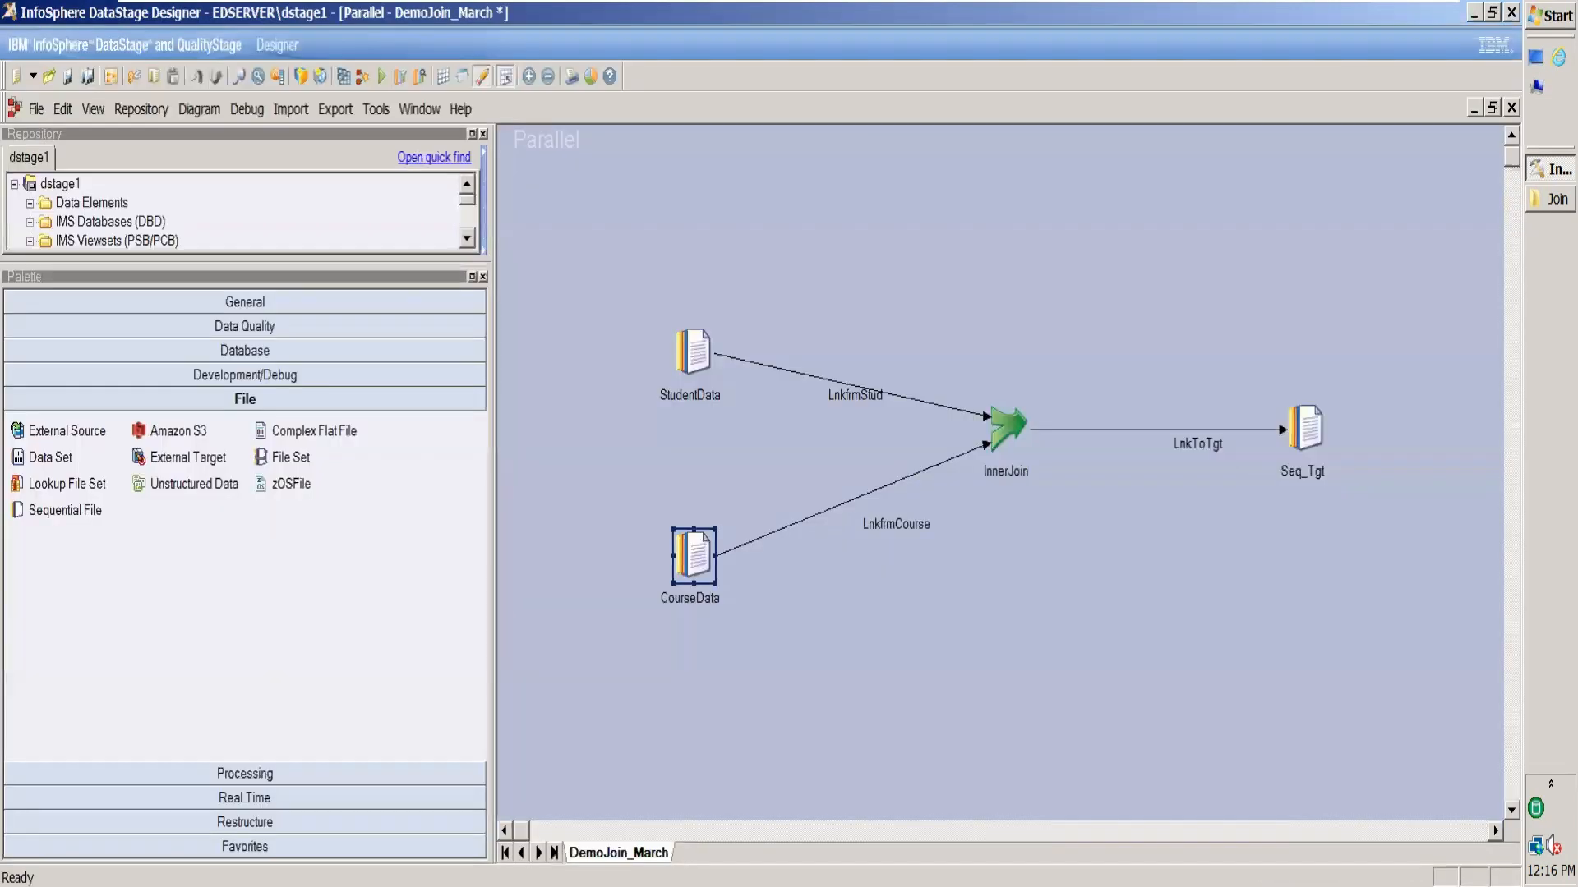
pyautogui.doubleClick(701, 550)
pyautogui.click(1441, 92)
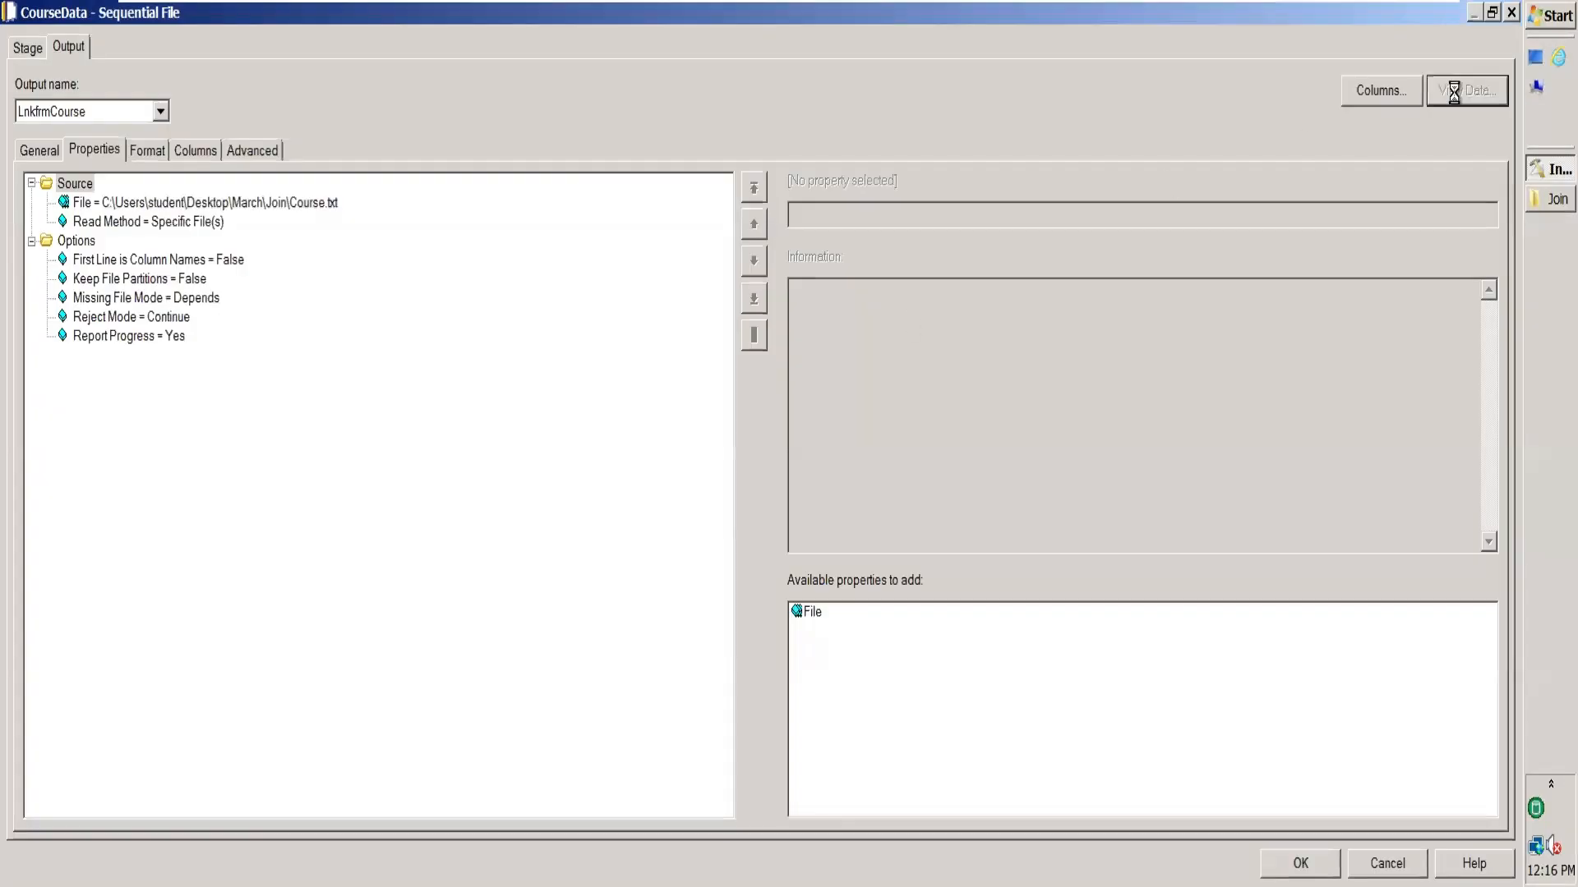
pyautogui.click(944, 389)
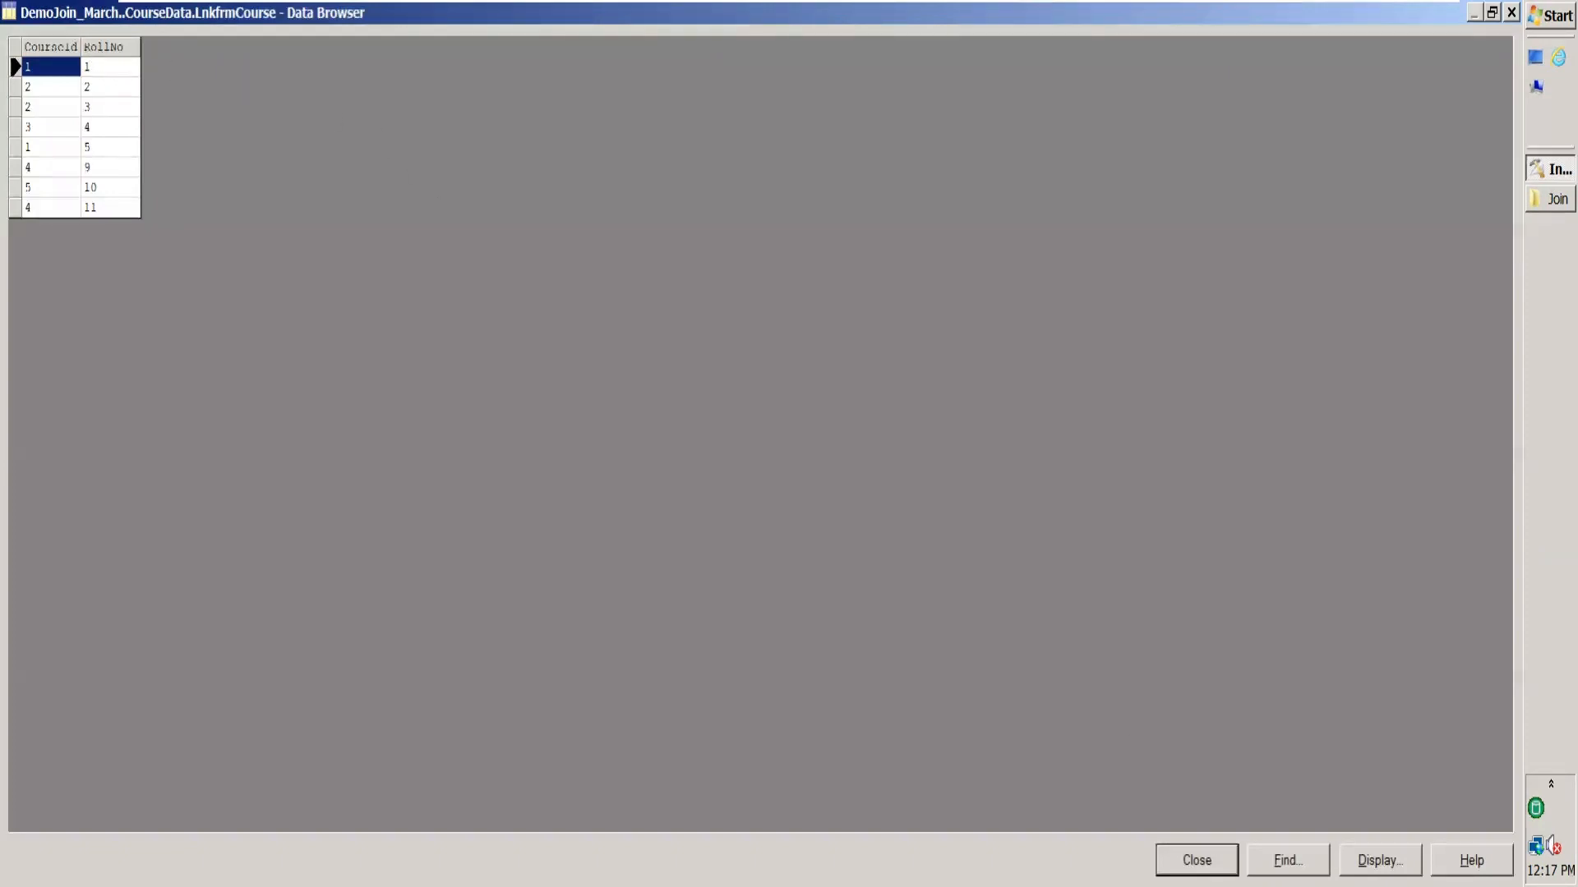
pyautogui.click(1197, 860)
pyautogui.click(1301, 864)
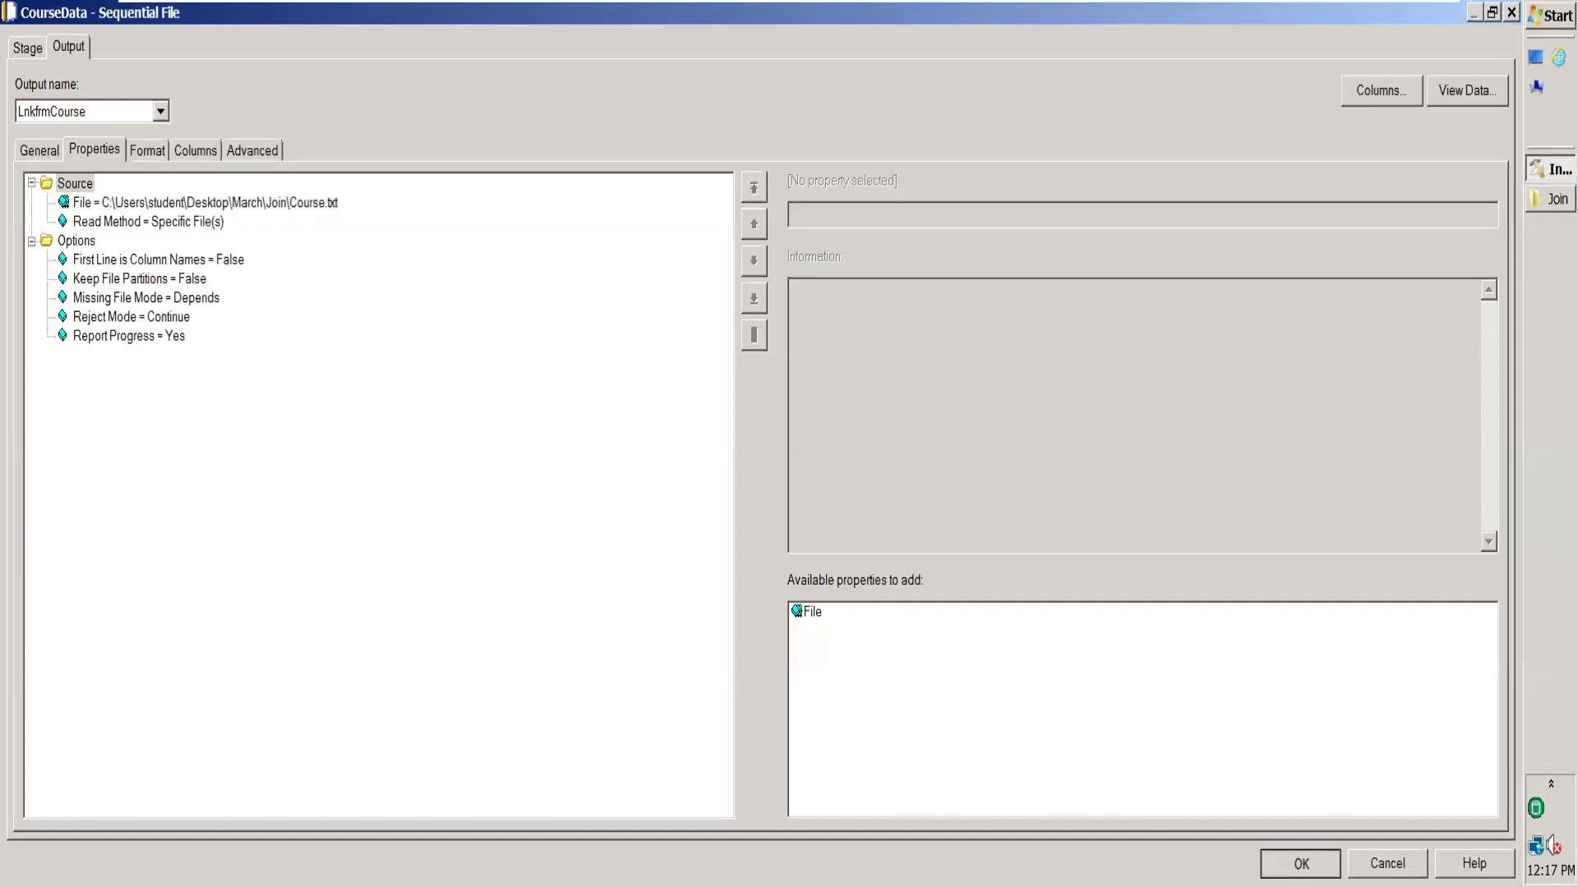
pyautogui.doubleClick(692, 355)
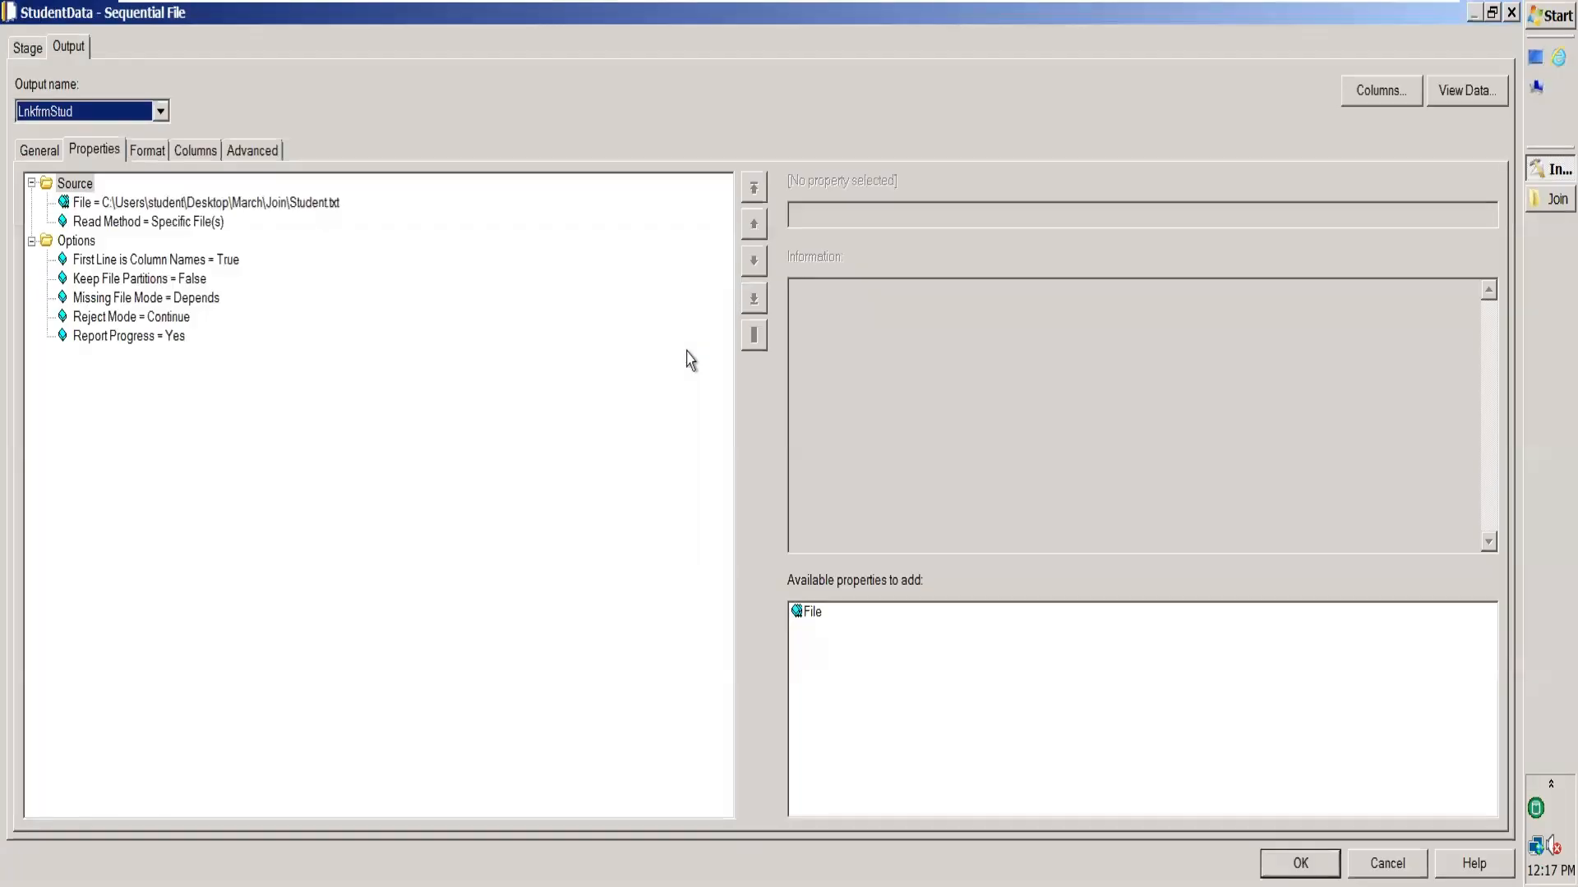
pyautogui.click(201, 154)
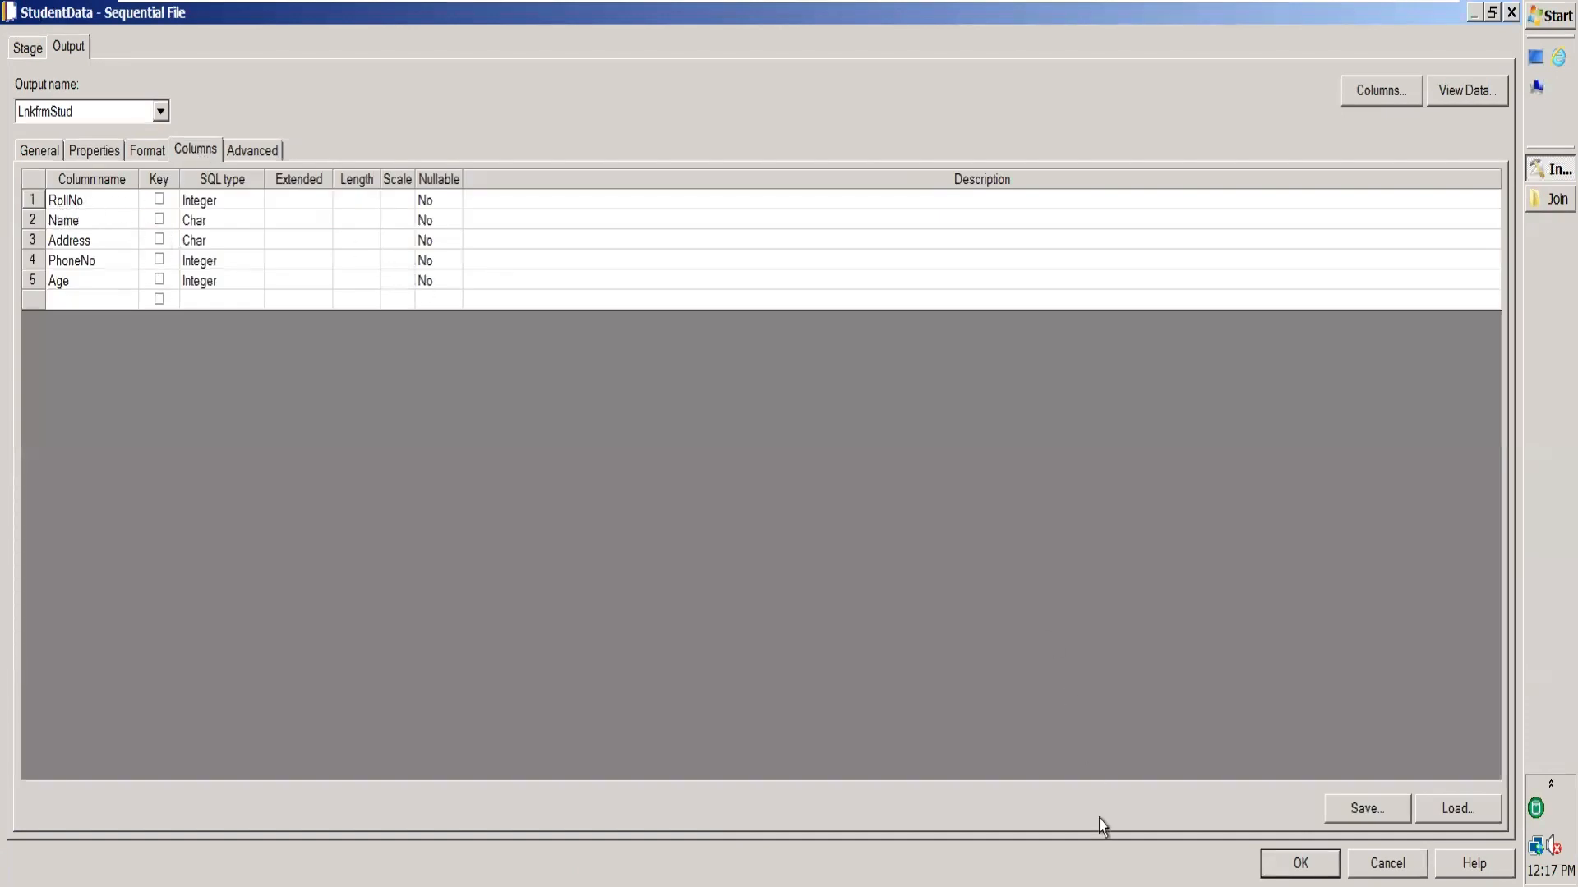
pyautogui.click(1300, 862)
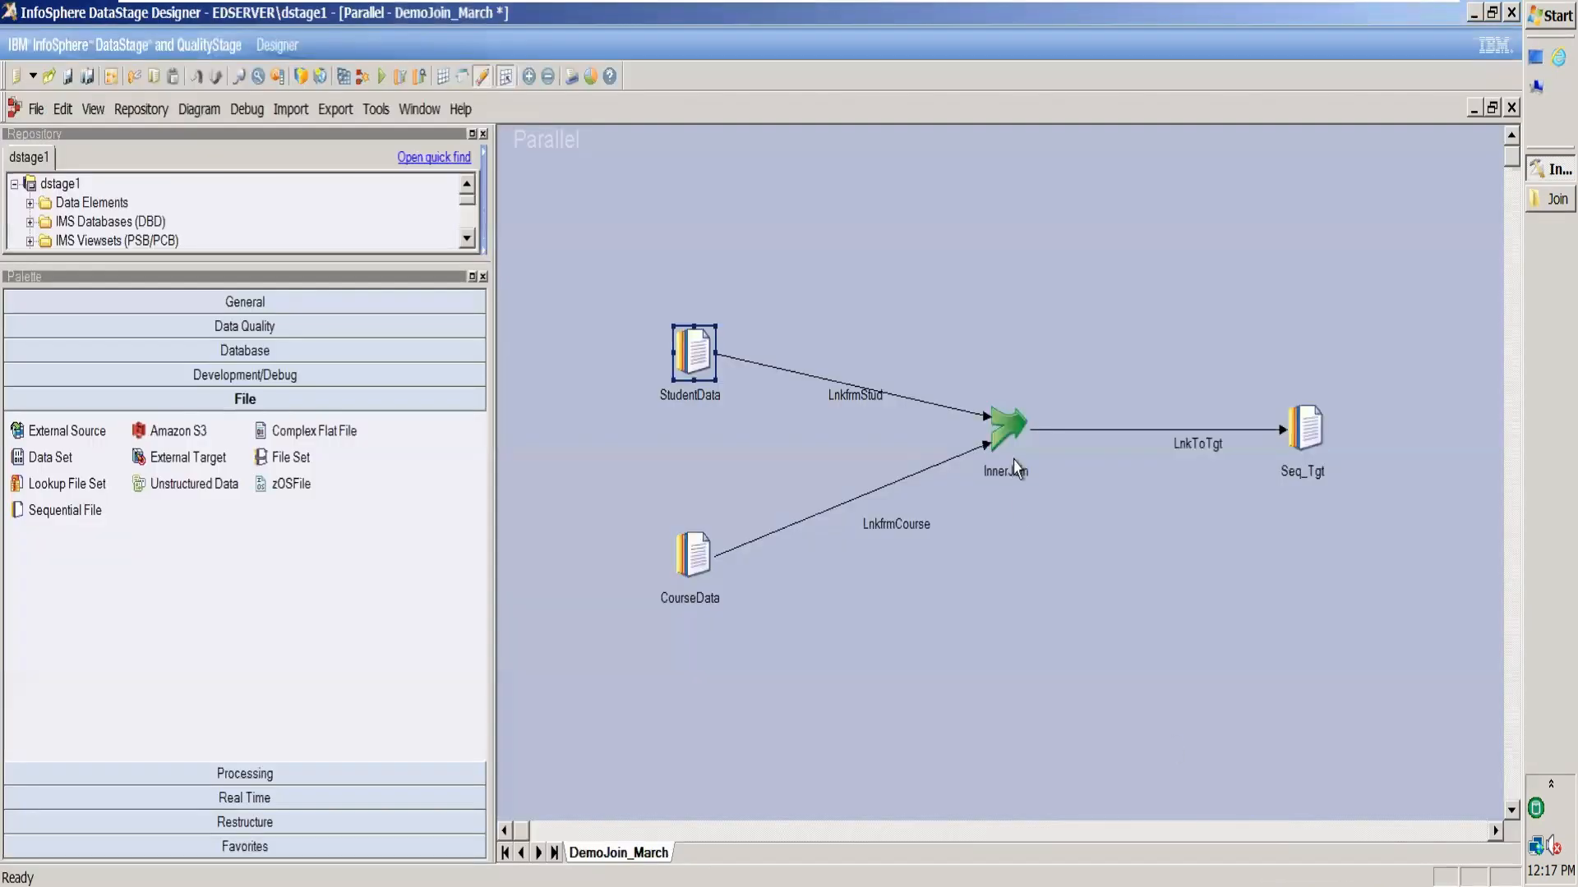
pyautogui.click(870, 524)
pyautogui.click(1037, 526)
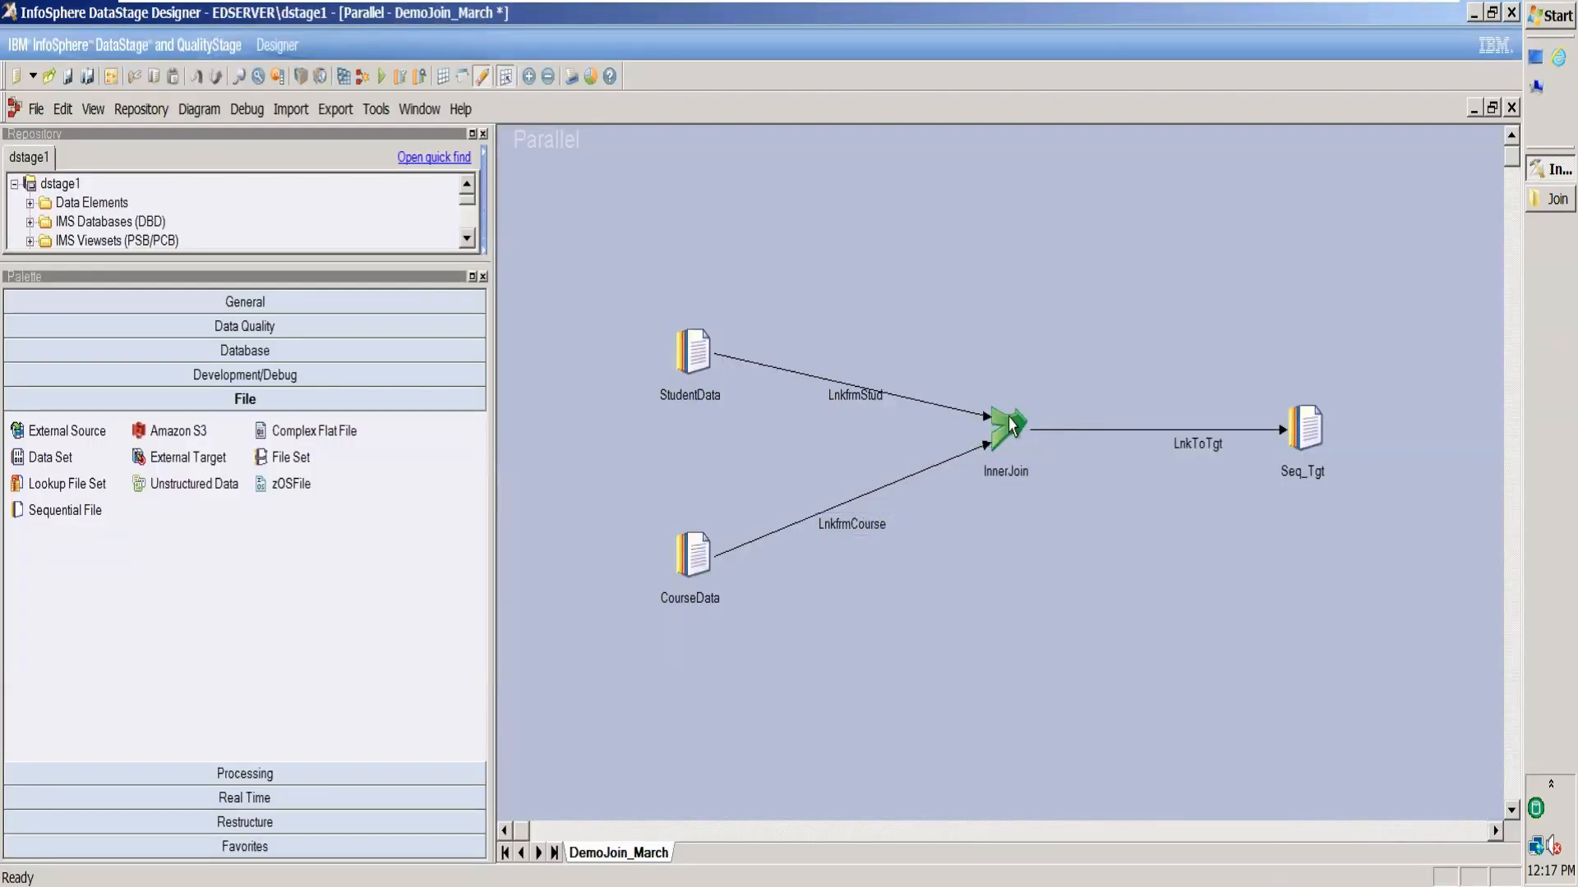
# Set the InnerJoin stage to join on key RollNo with Join Type Inner.
pyautogui.doubleClick(1013, 427)
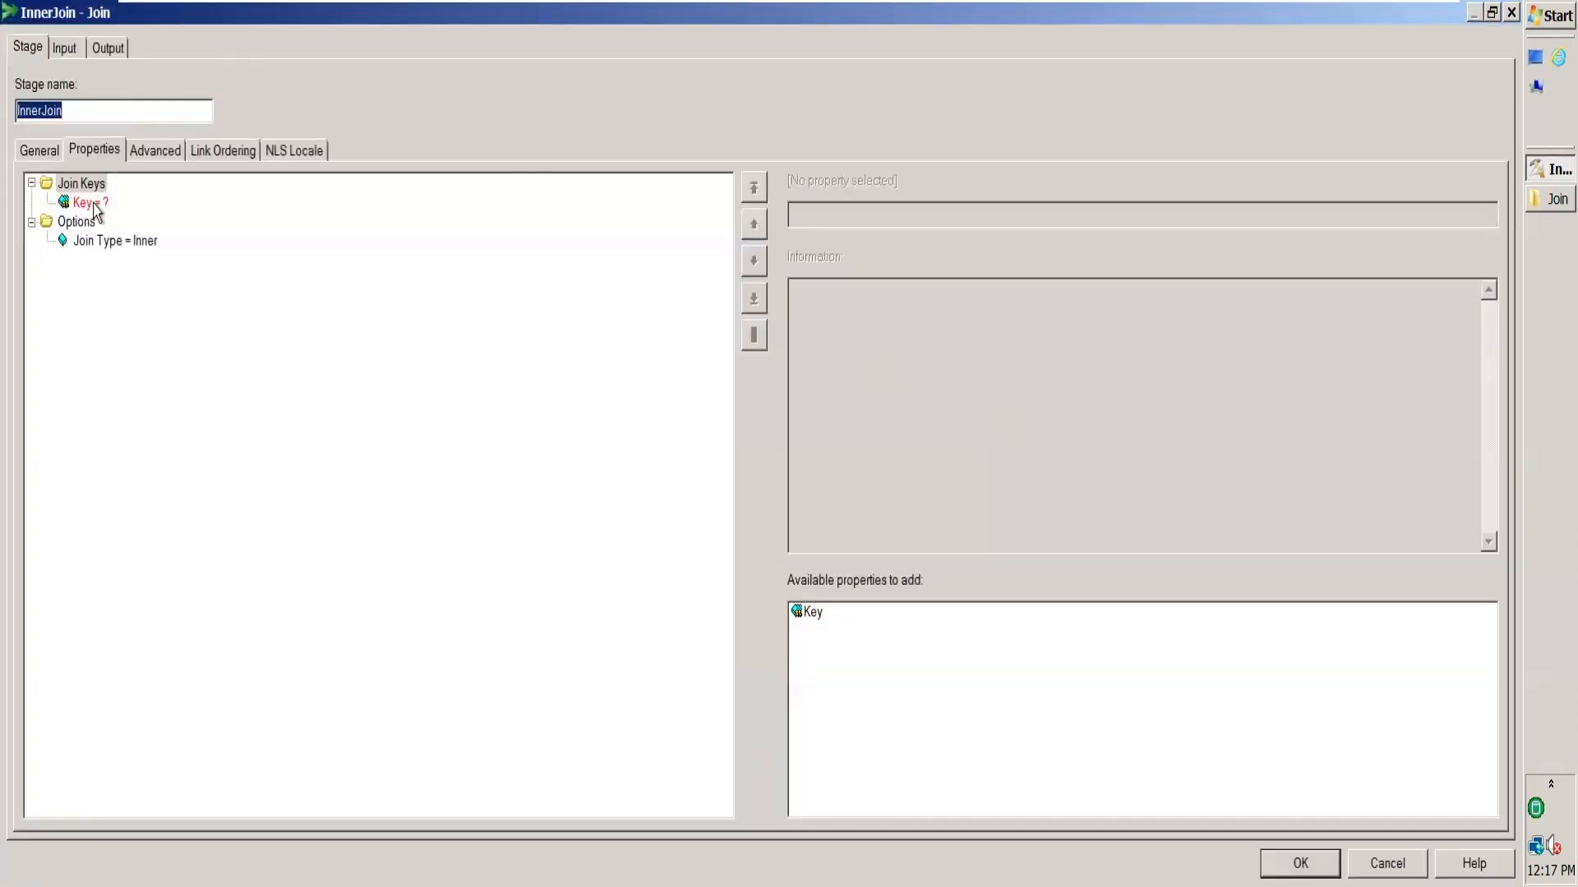
pyautogui.click(93, 204)
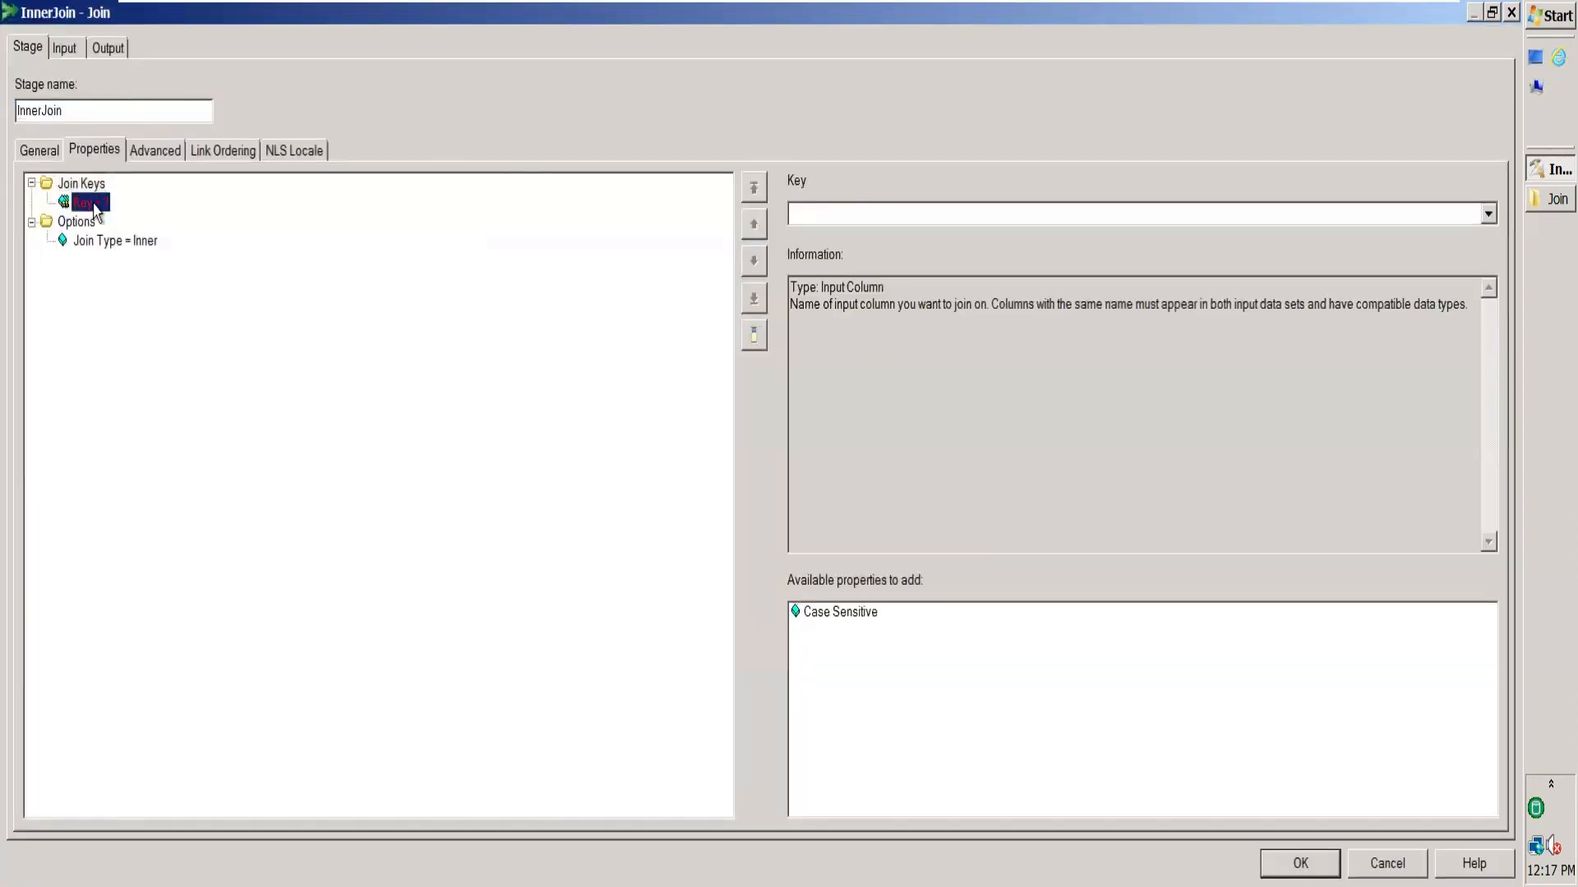
pyautogui.click(1488, 215)
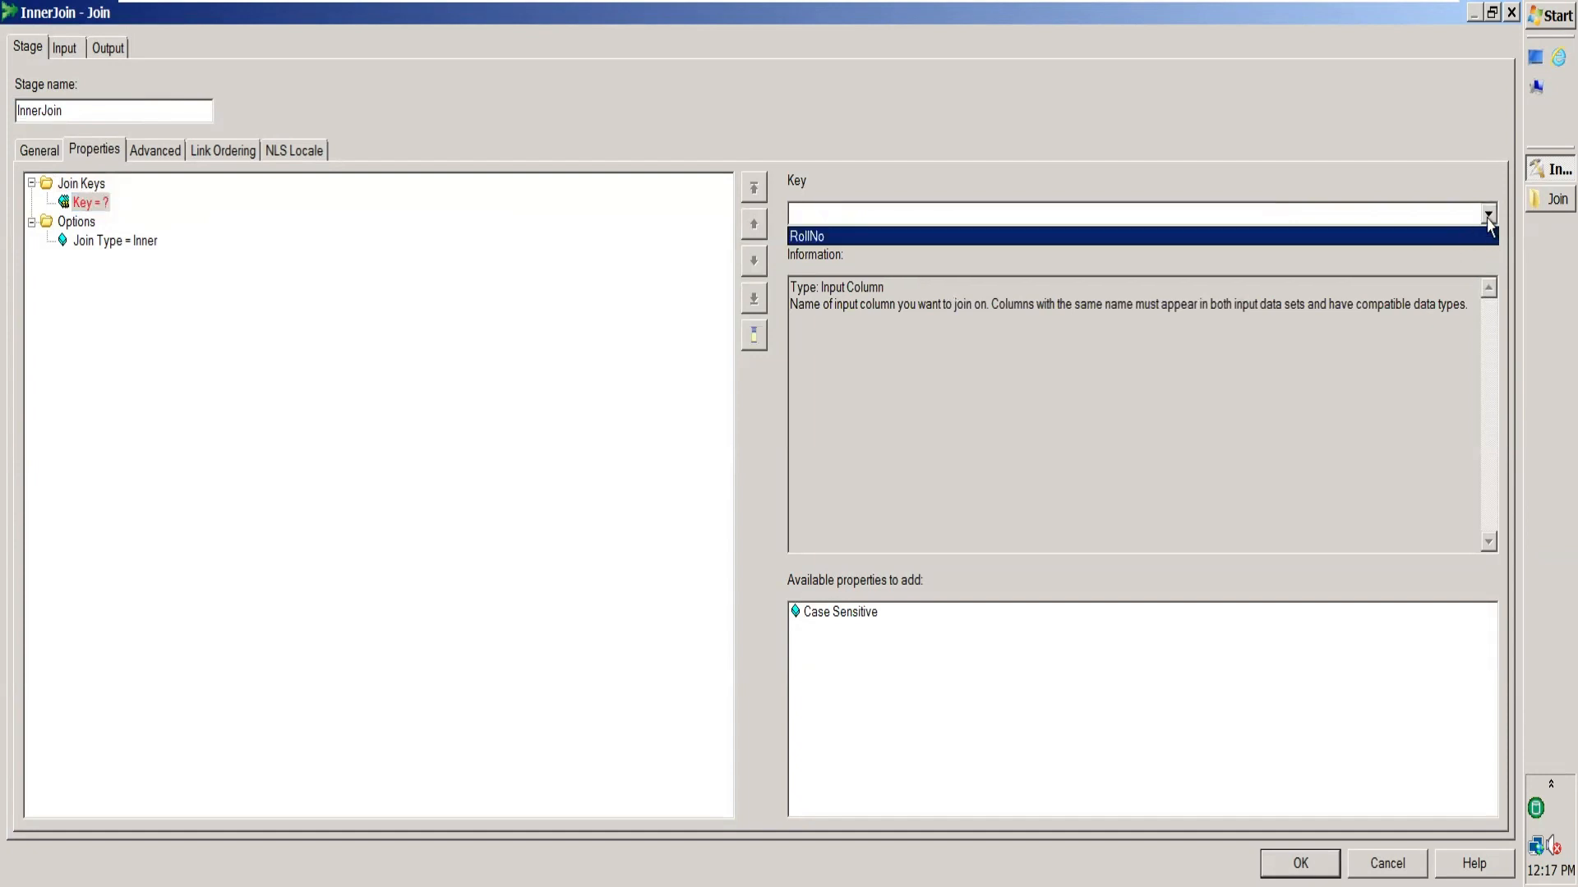
pyautogui.click(1488, 218)
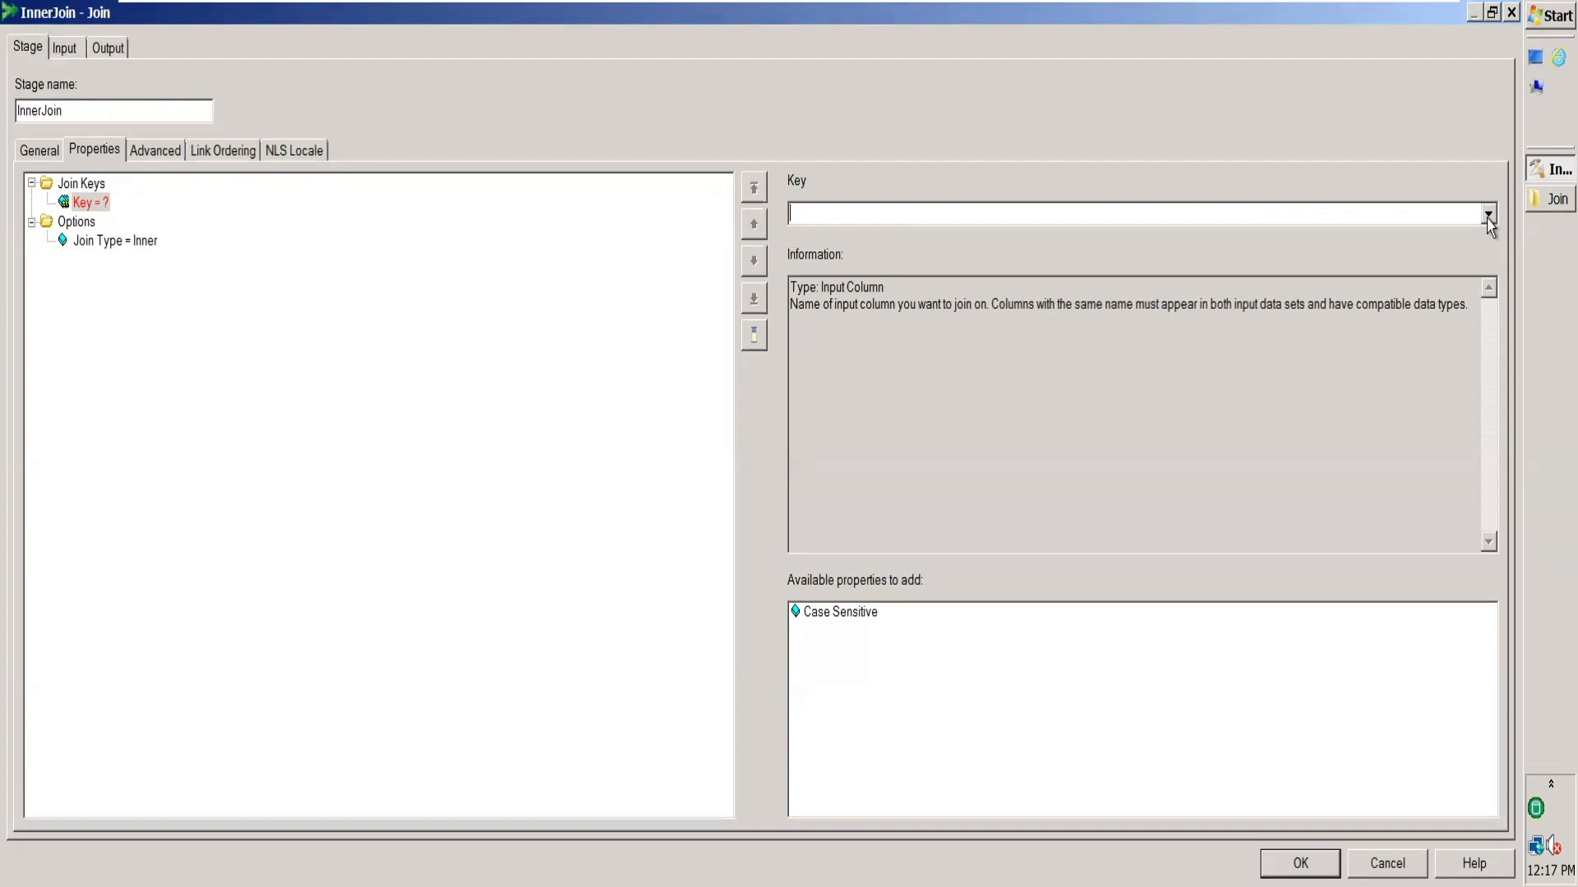
pyautogui.click(1488, 216)
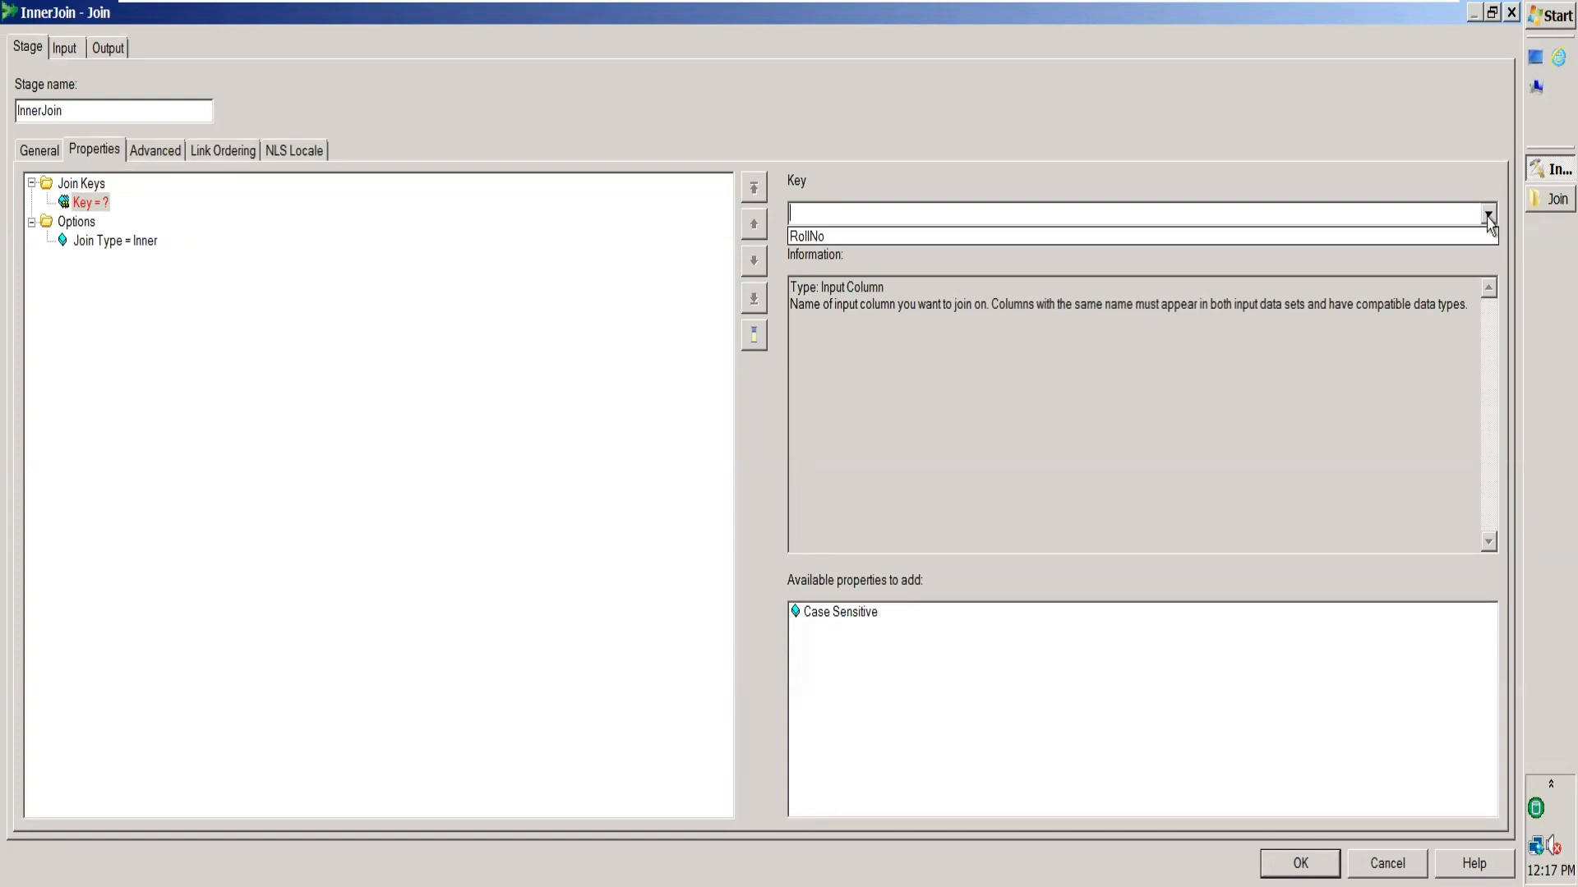
pyautogui.click(1461, 241)
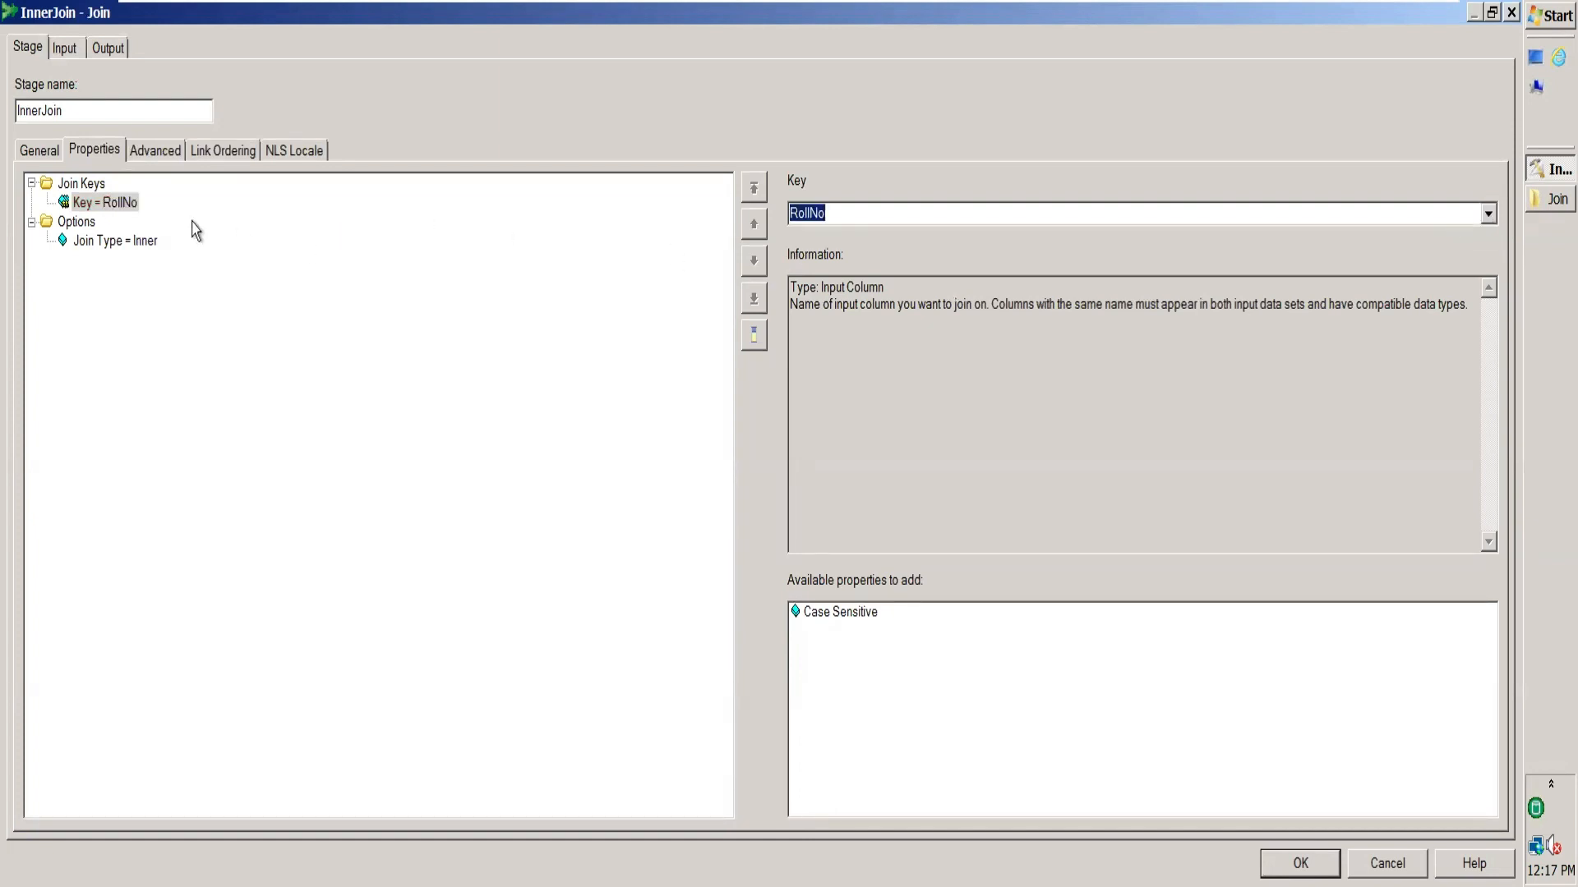
pyautogui.click(148, 243)
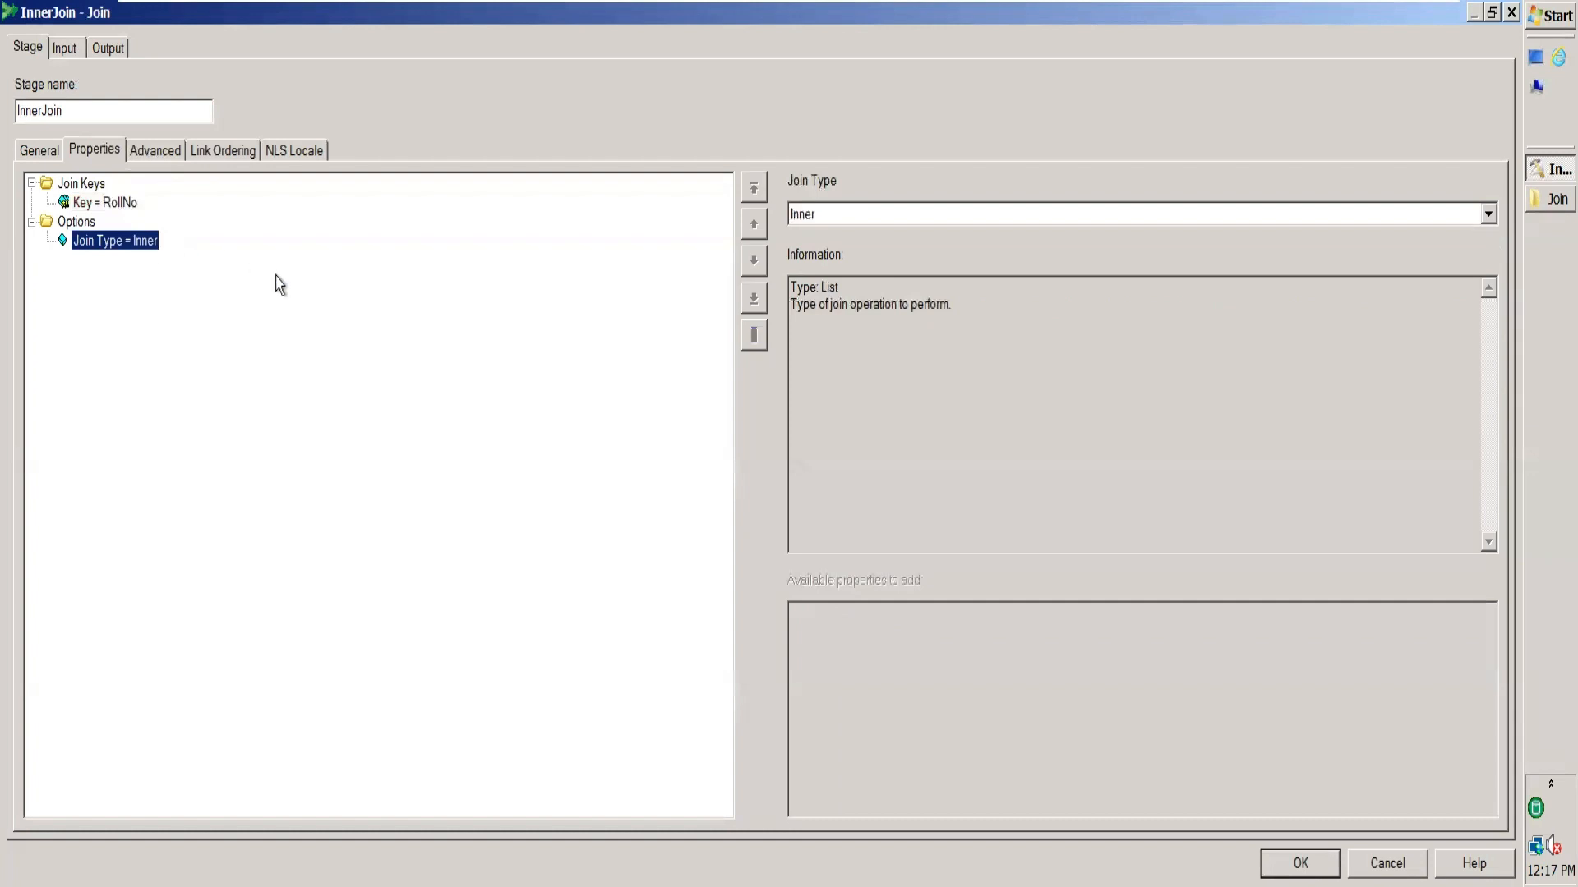
pyautogui.click(1489, 215)
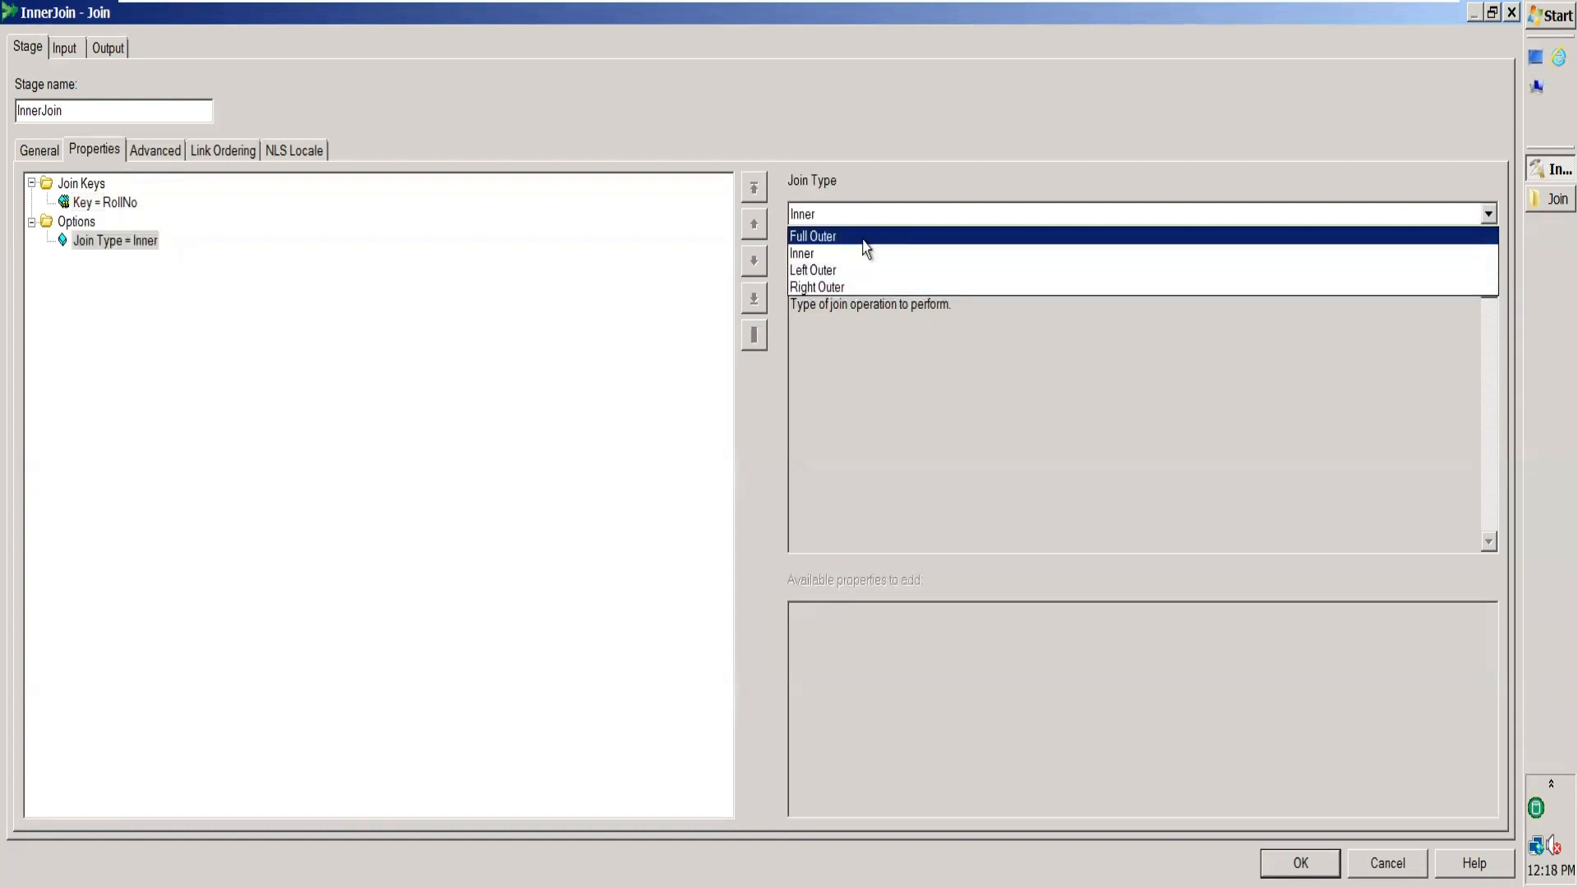
pyautogui.click(911, 257)
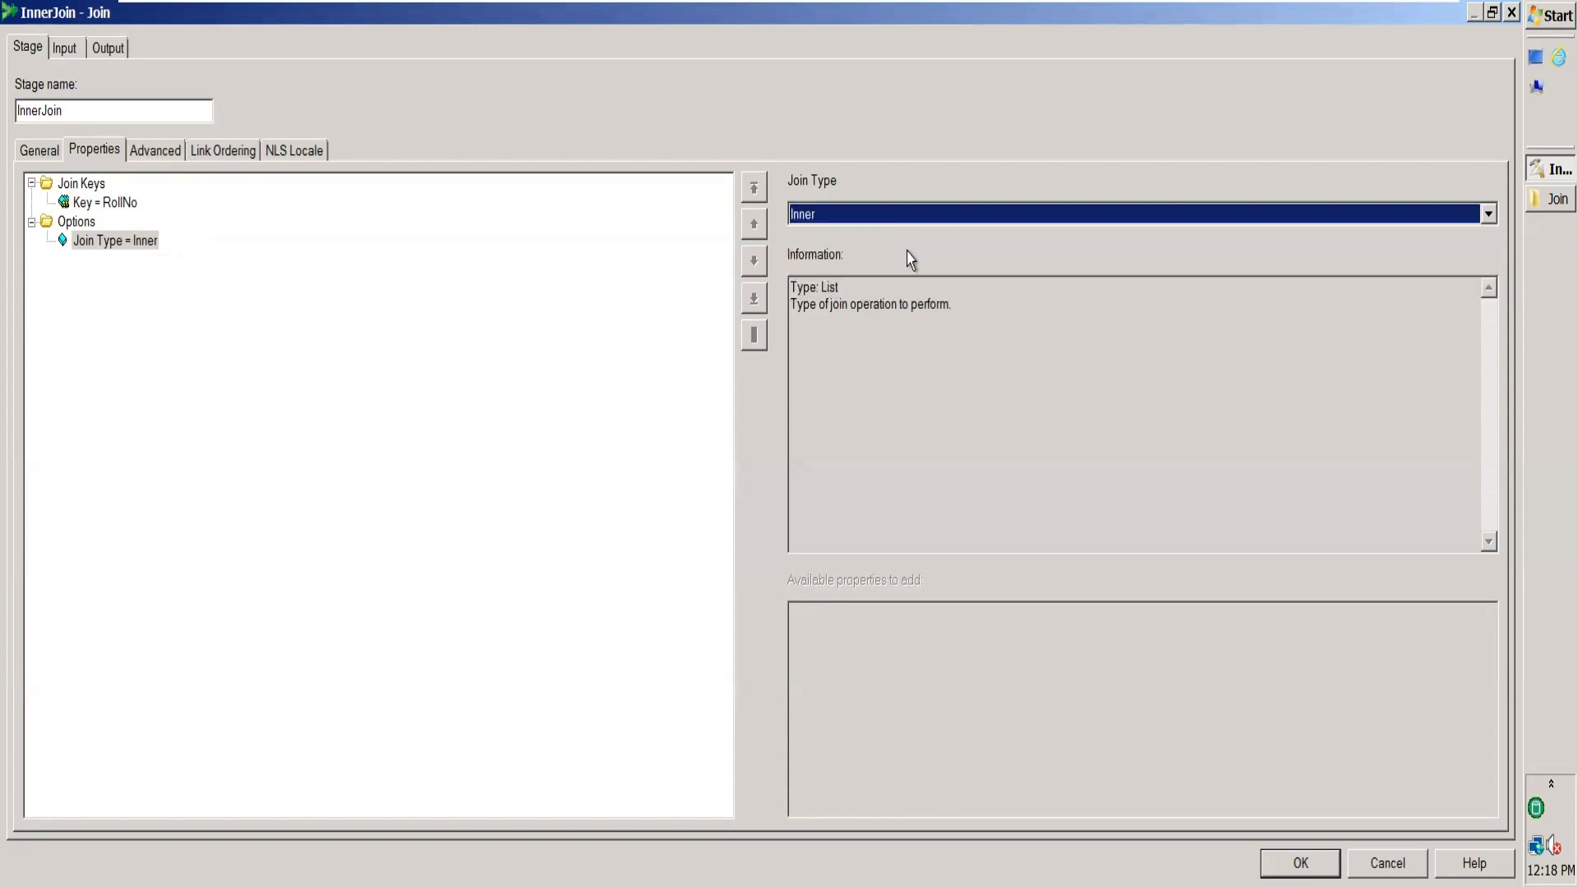
pyautogui.click(158, 160)
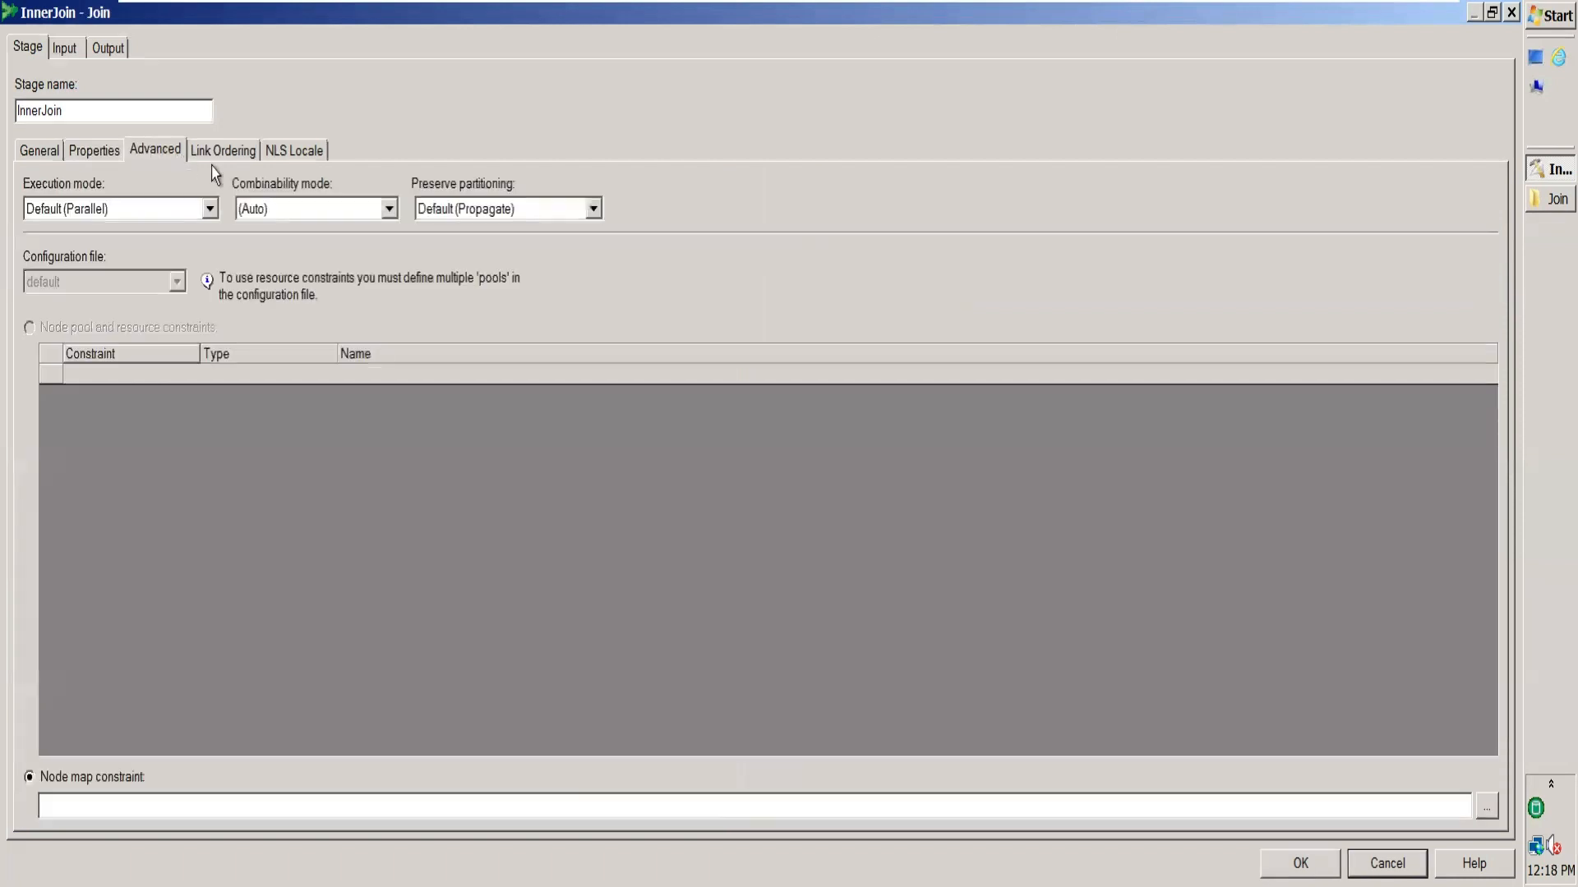
pyautogui.click(78, 51)
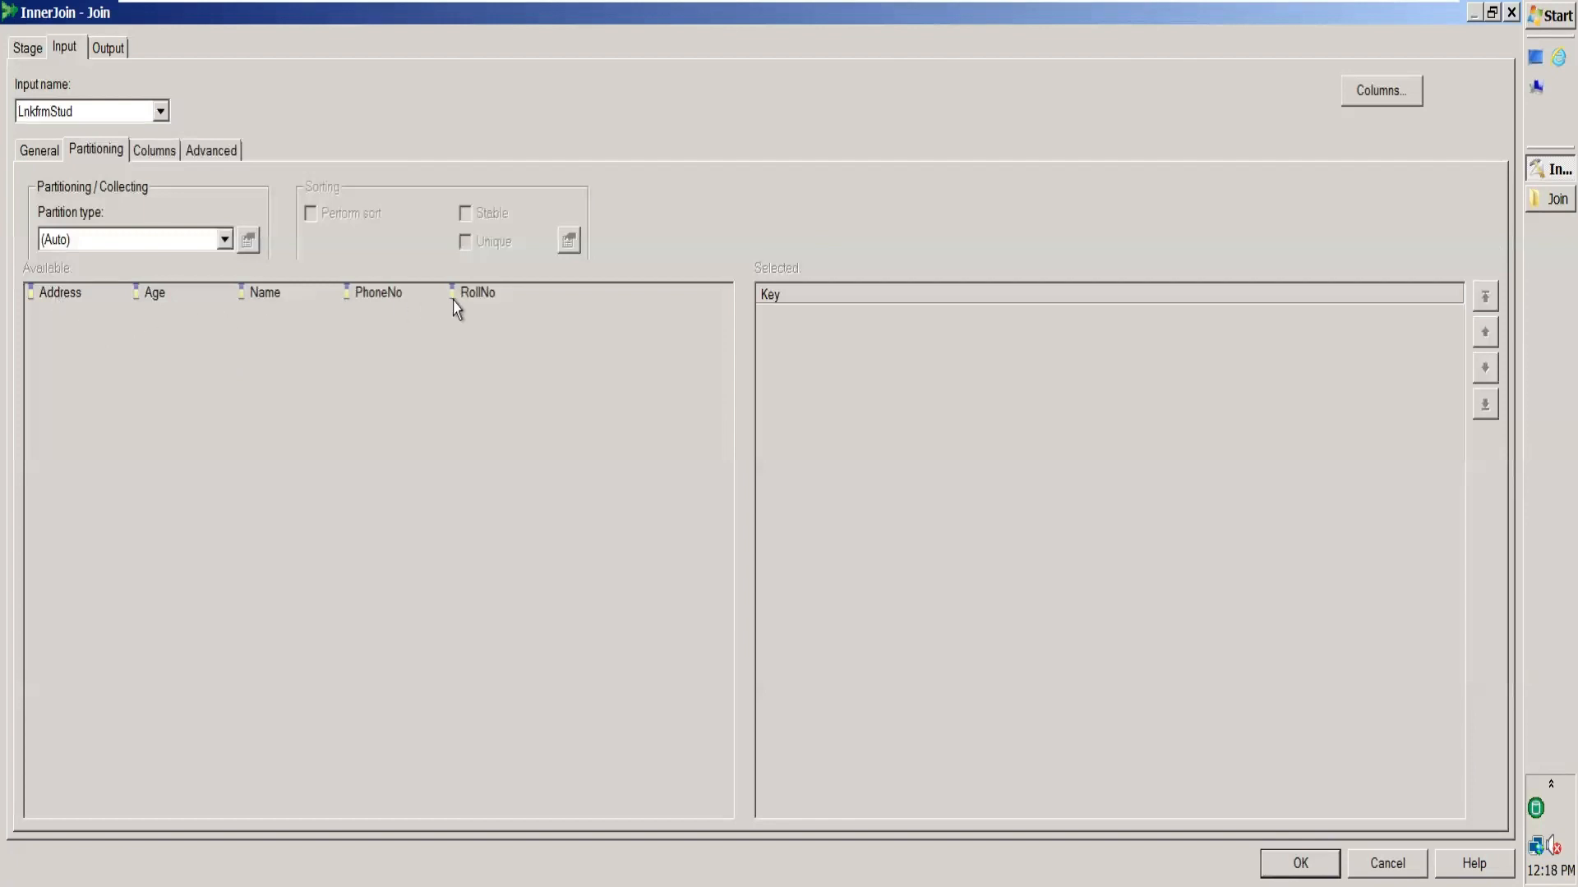
# Check partitioning on the LnkfrmStud and LnkfrmCourse input links, then show the LnkToTgt mapping.
pyautogui.click(160, 111)
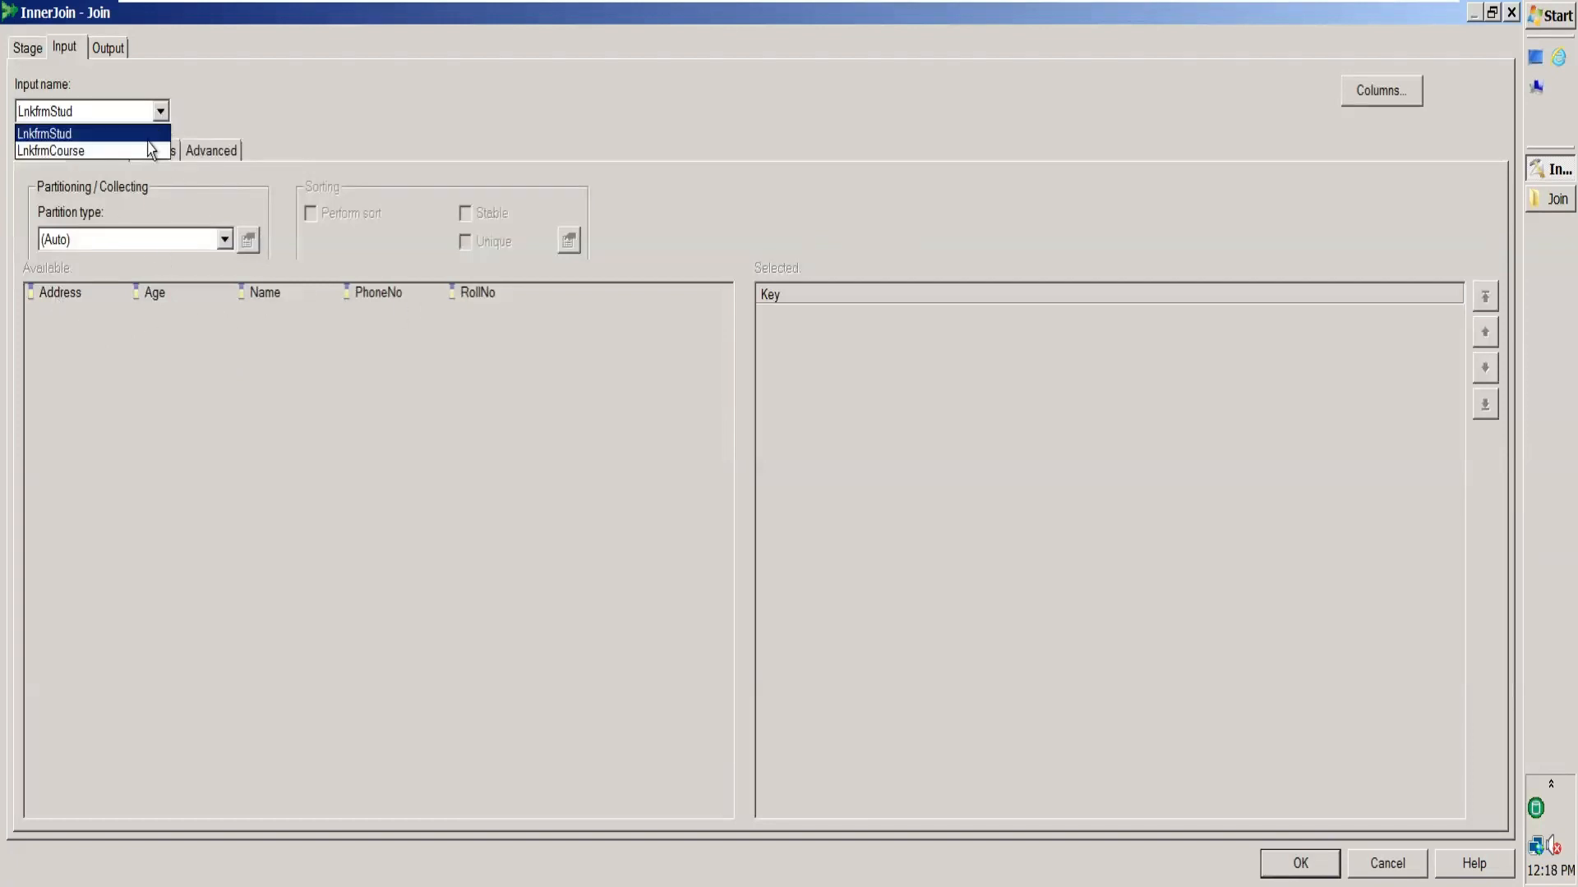
pyautogui.click(82, 148)
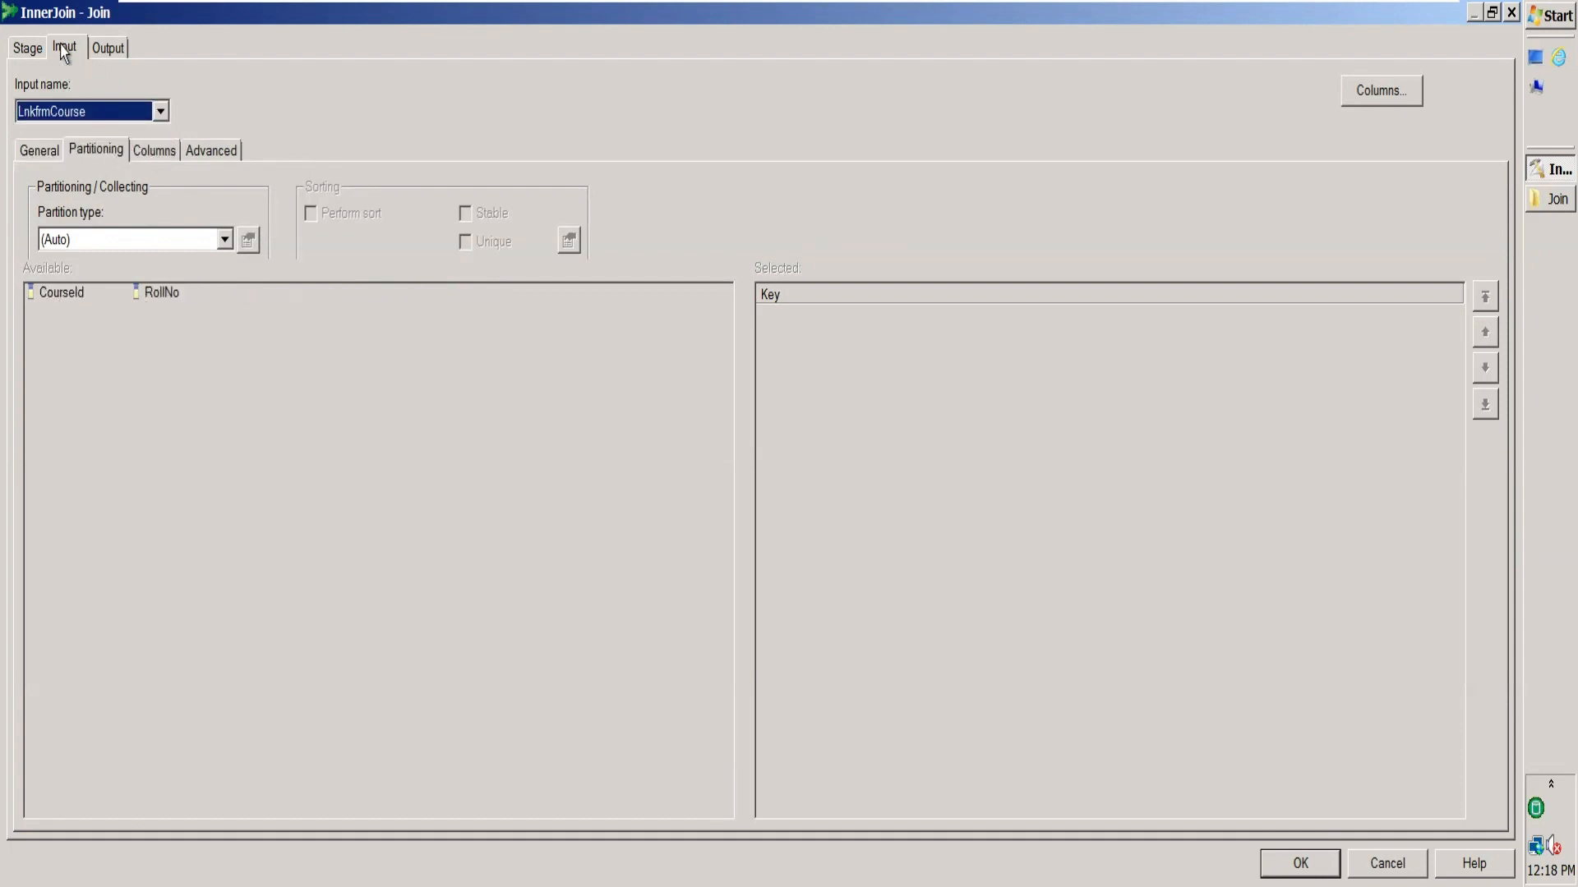
pyautogui.click(115, 51)
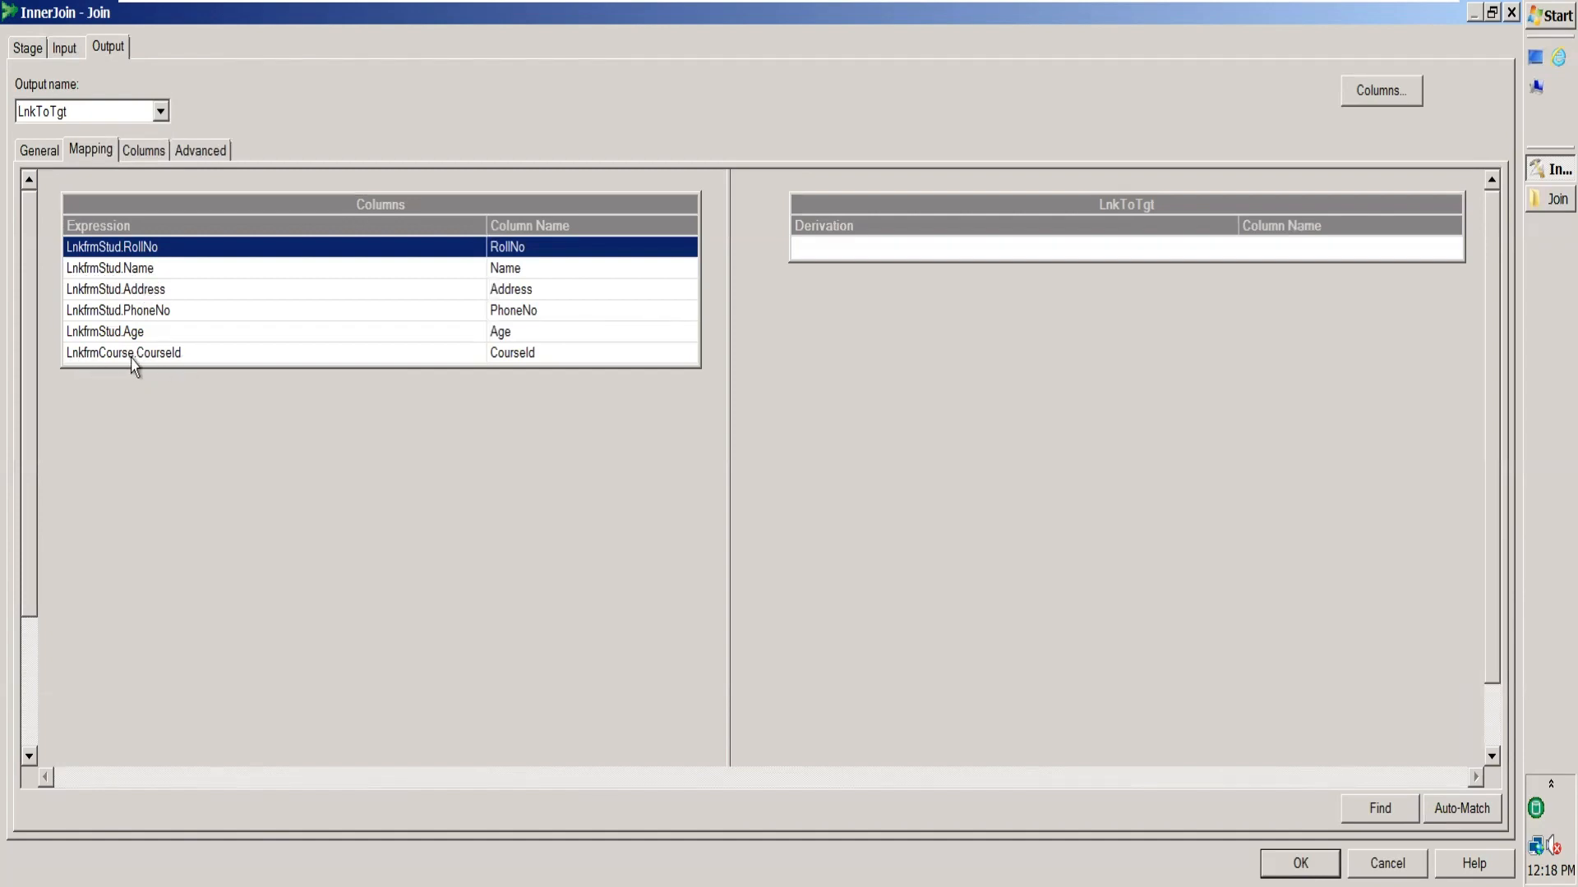
# Map RollNo, Name and CourseId to the LnkToTgt output and confirm the join stage.
pyautogui.click(172, 353)
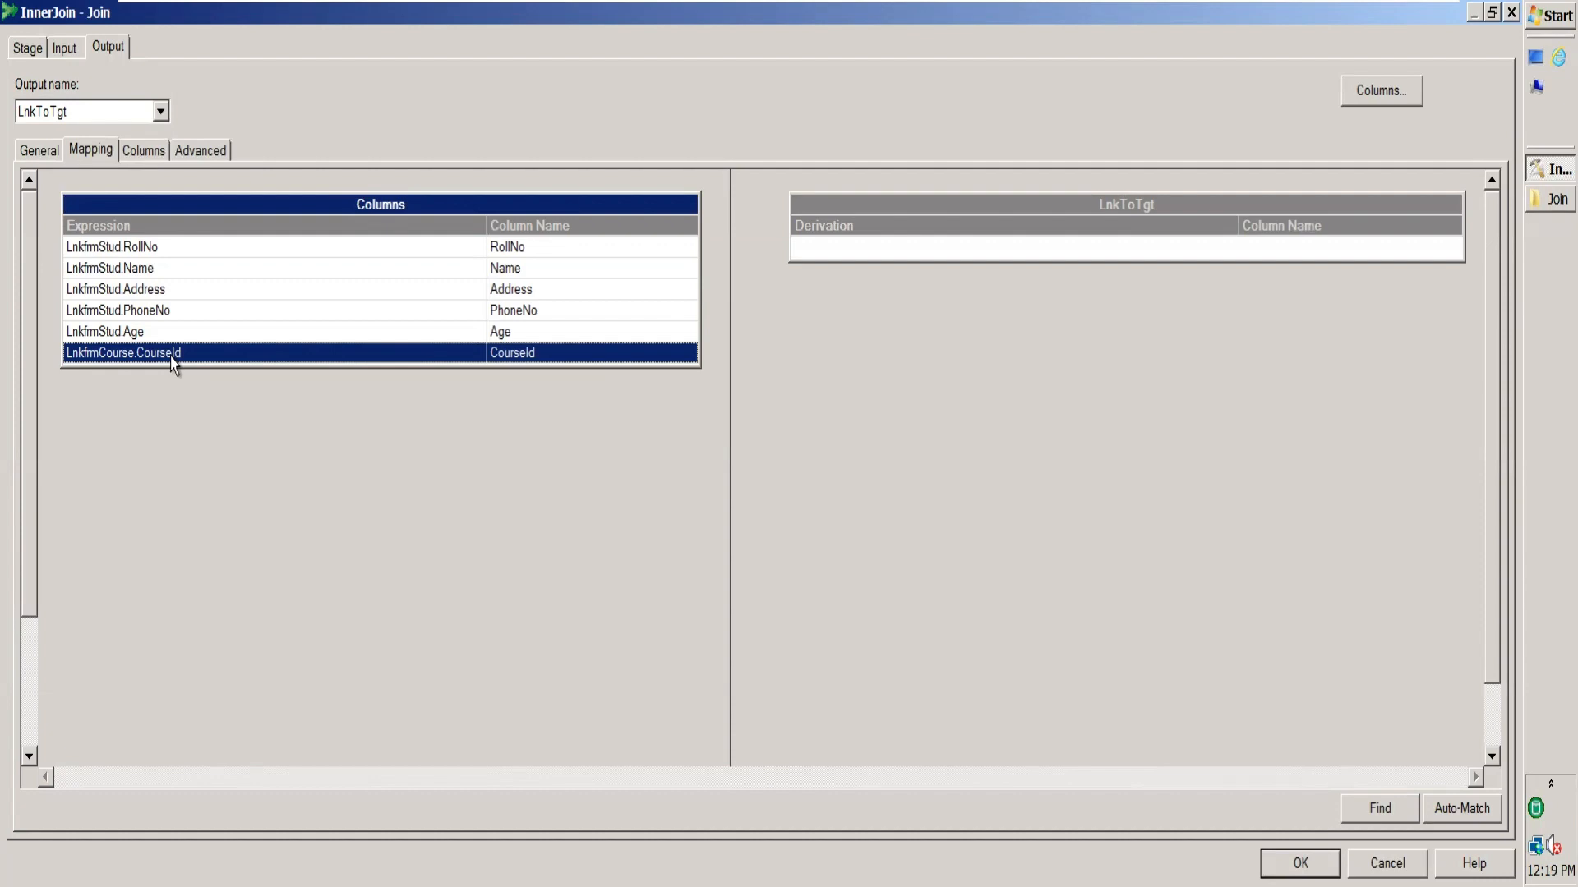
pyautogui.click(438, 248)
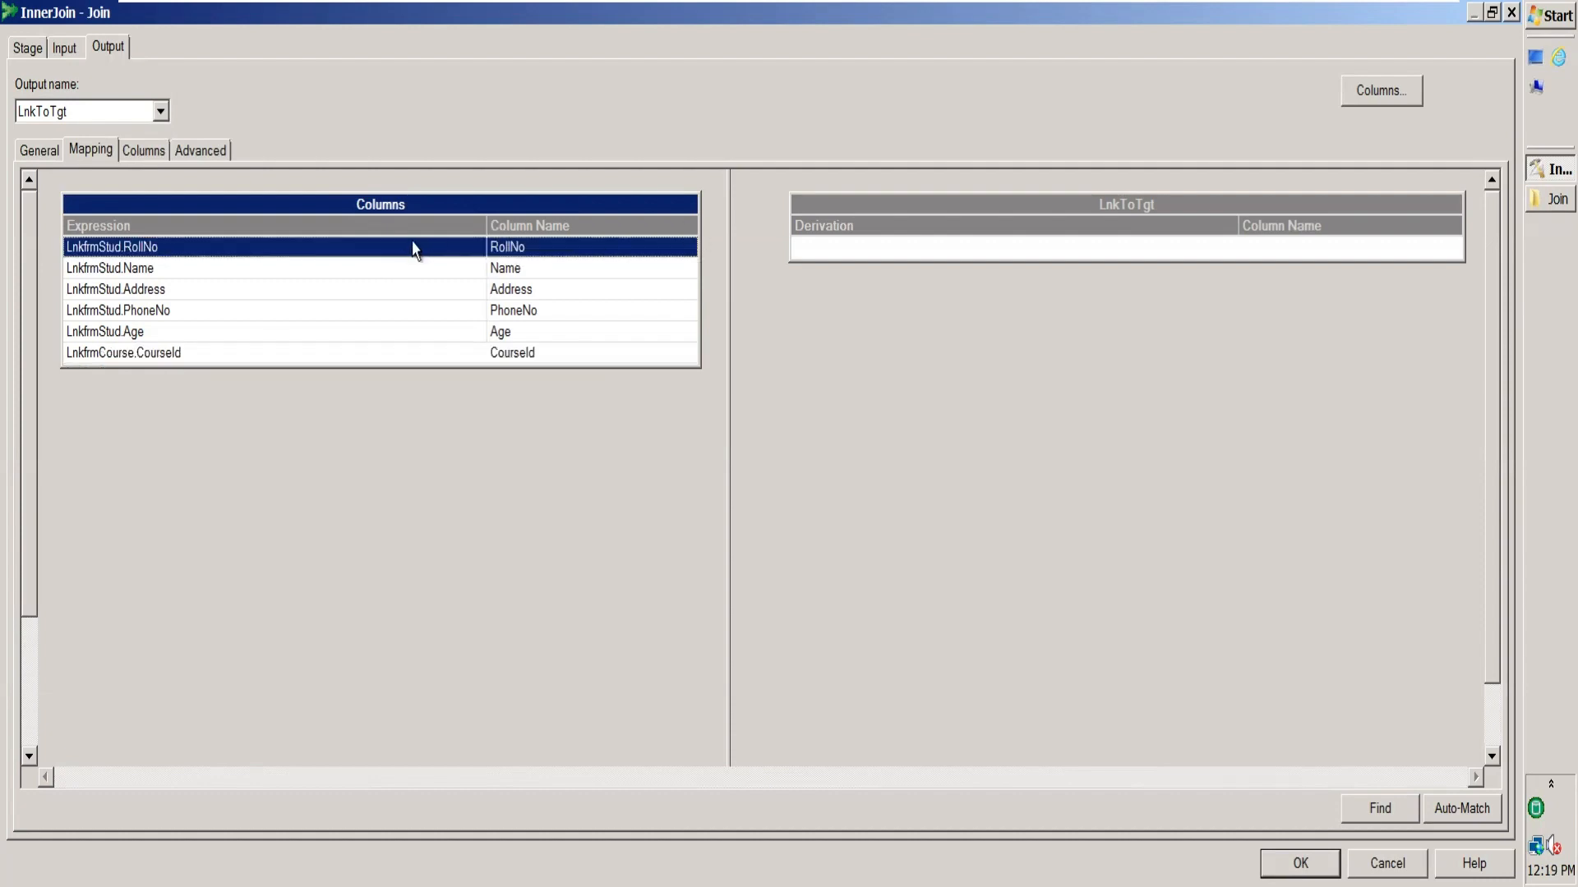
pyautogui.moveTo(417, 243); pyautogui.dragTo(876, 248)
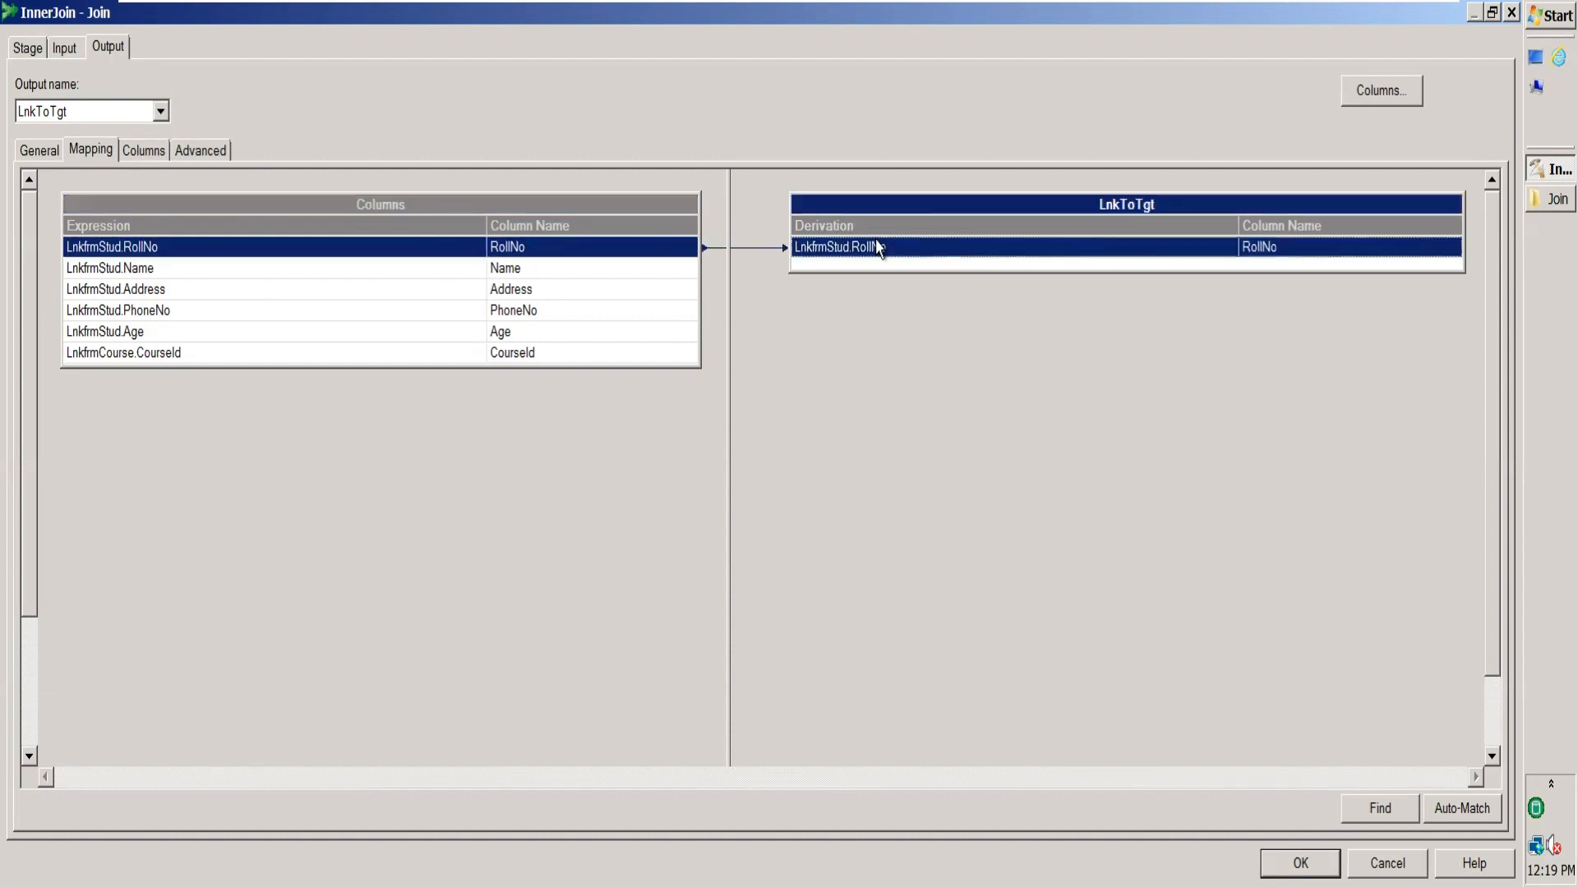
pyautogui.moveTo(506, 271); pyautogui.dragTo(878, 271)
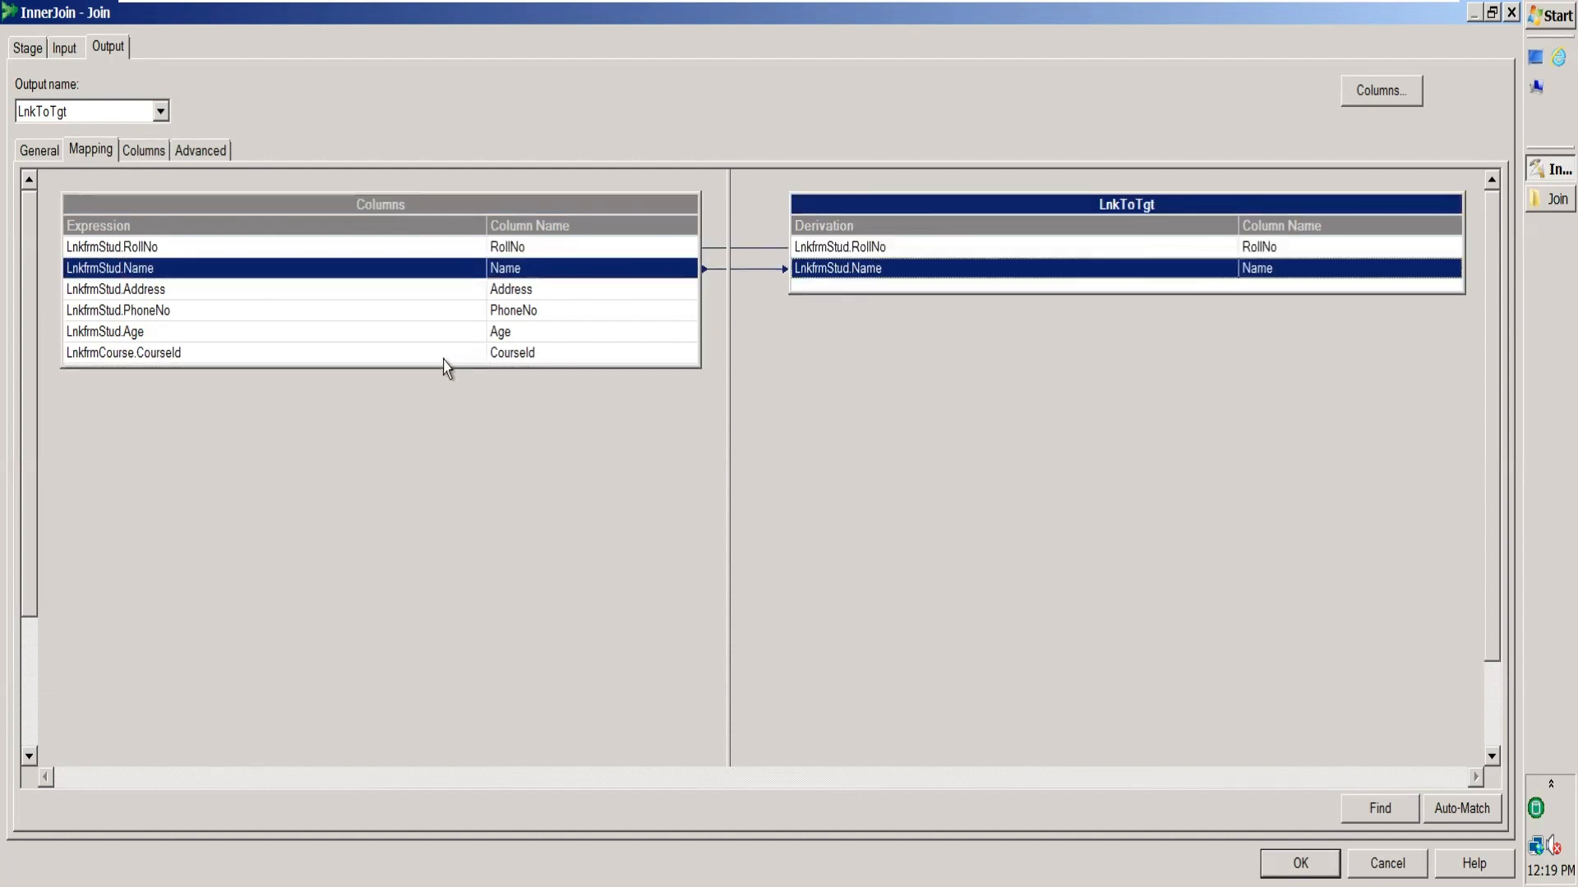
pyautogui.moveTo(452, 354); pyautogui.dragTo(857, 291)
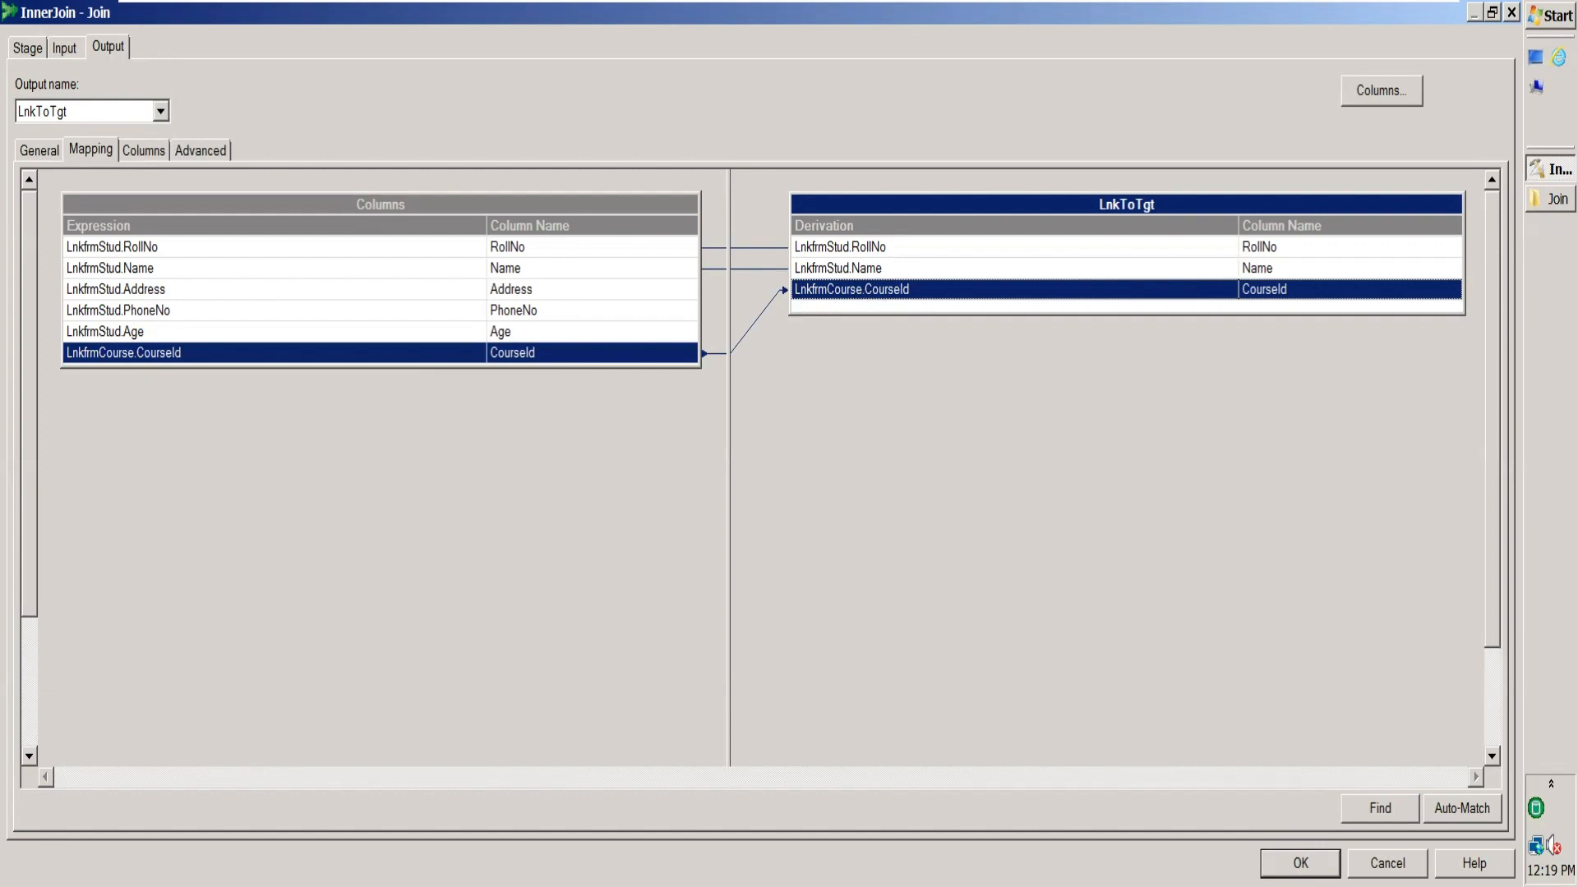
pyautogui.click(1300, 863)
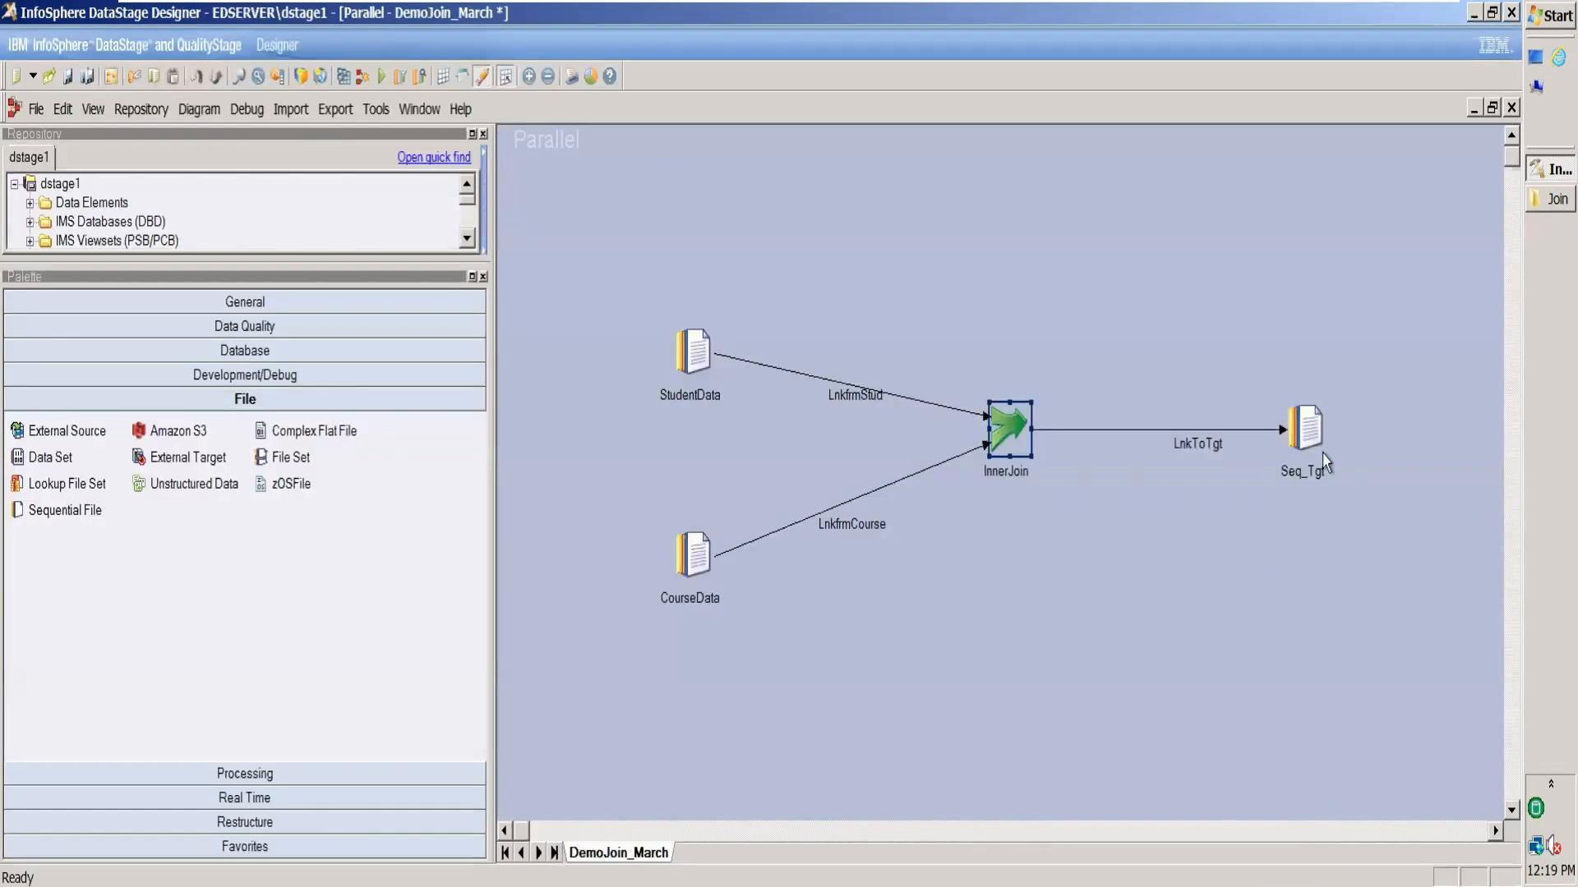
# Set Seq_Tgt's output file to InnerJoinOutput.txt in the Desktop March\Join folder.
pyautogui.doubleClick(1306, 426)
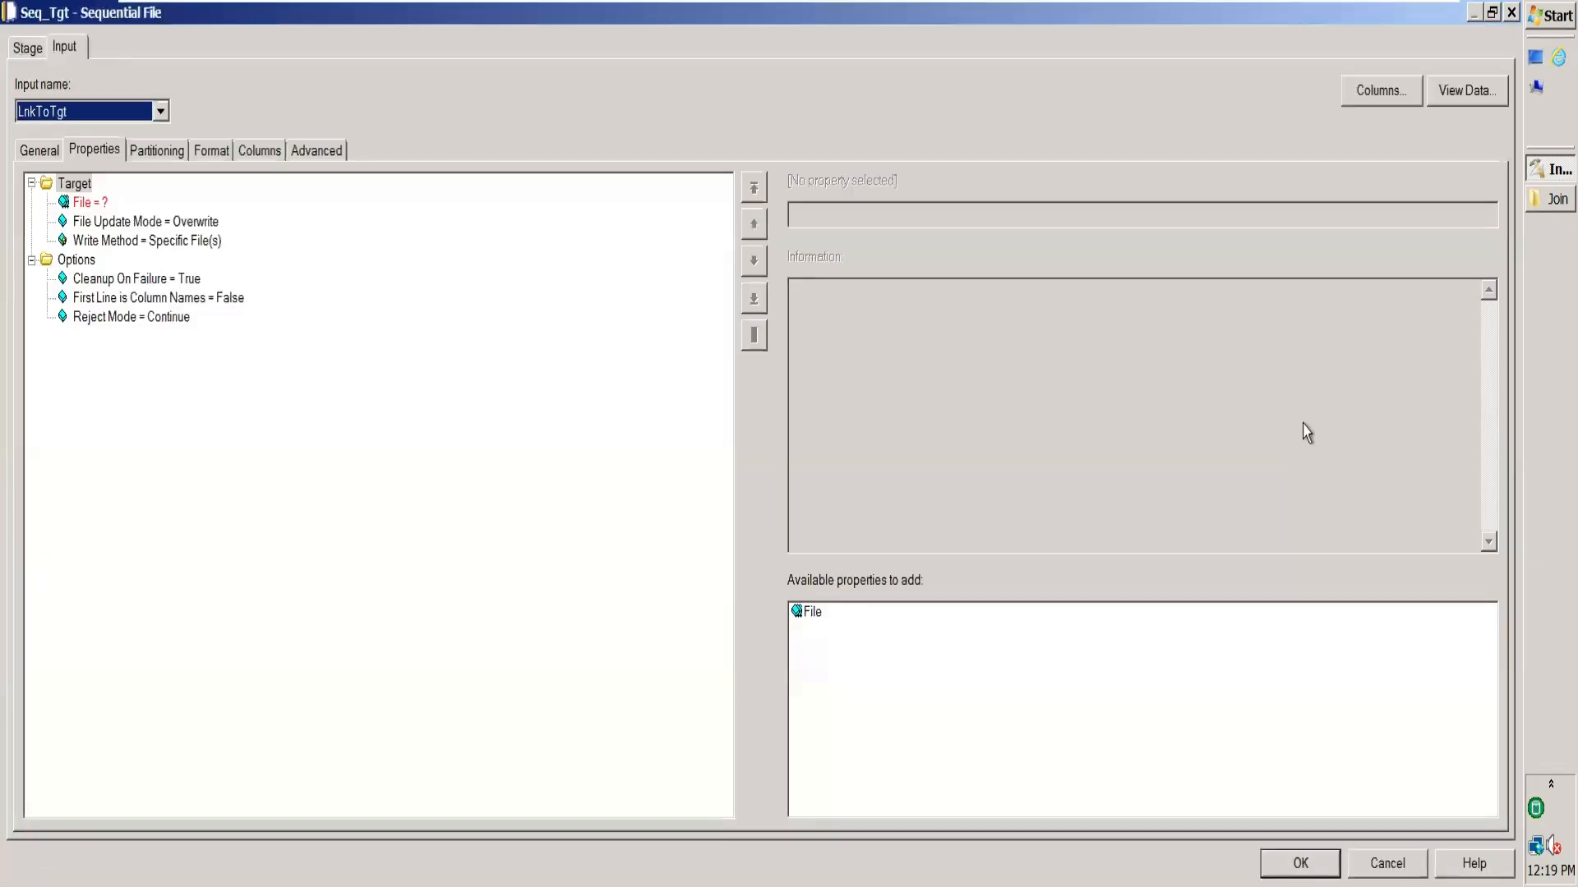
pyautogui.click(90, 203)
pyautogui.click(843, 215)
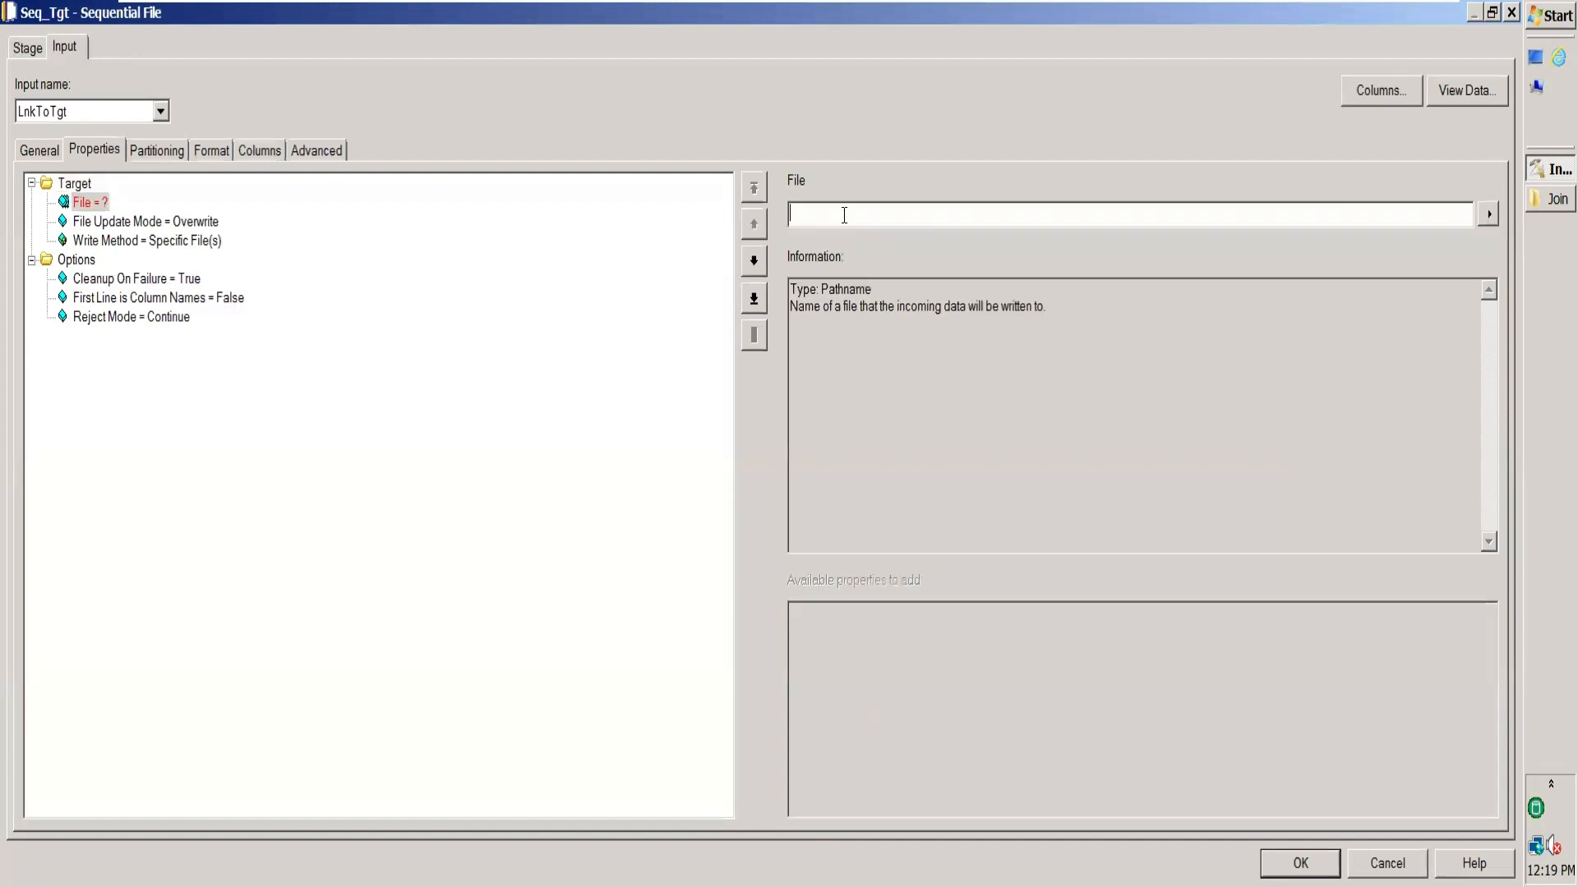
pyautogui.write('C:\\Users\\student\\Desktop\\March\\Join')
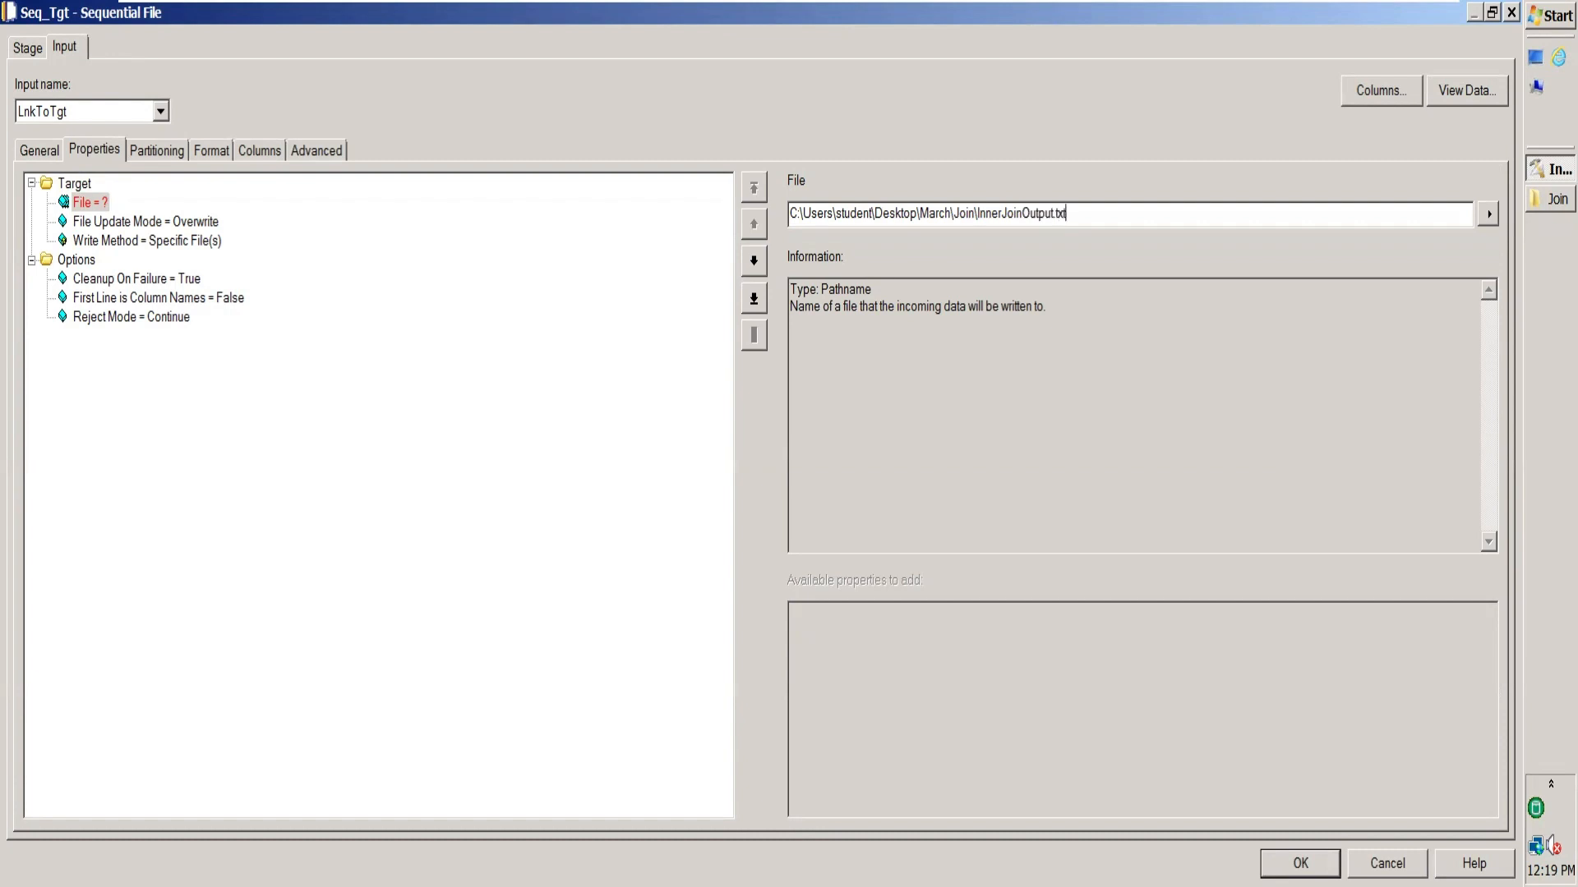
pyautogui.click(198, 222)
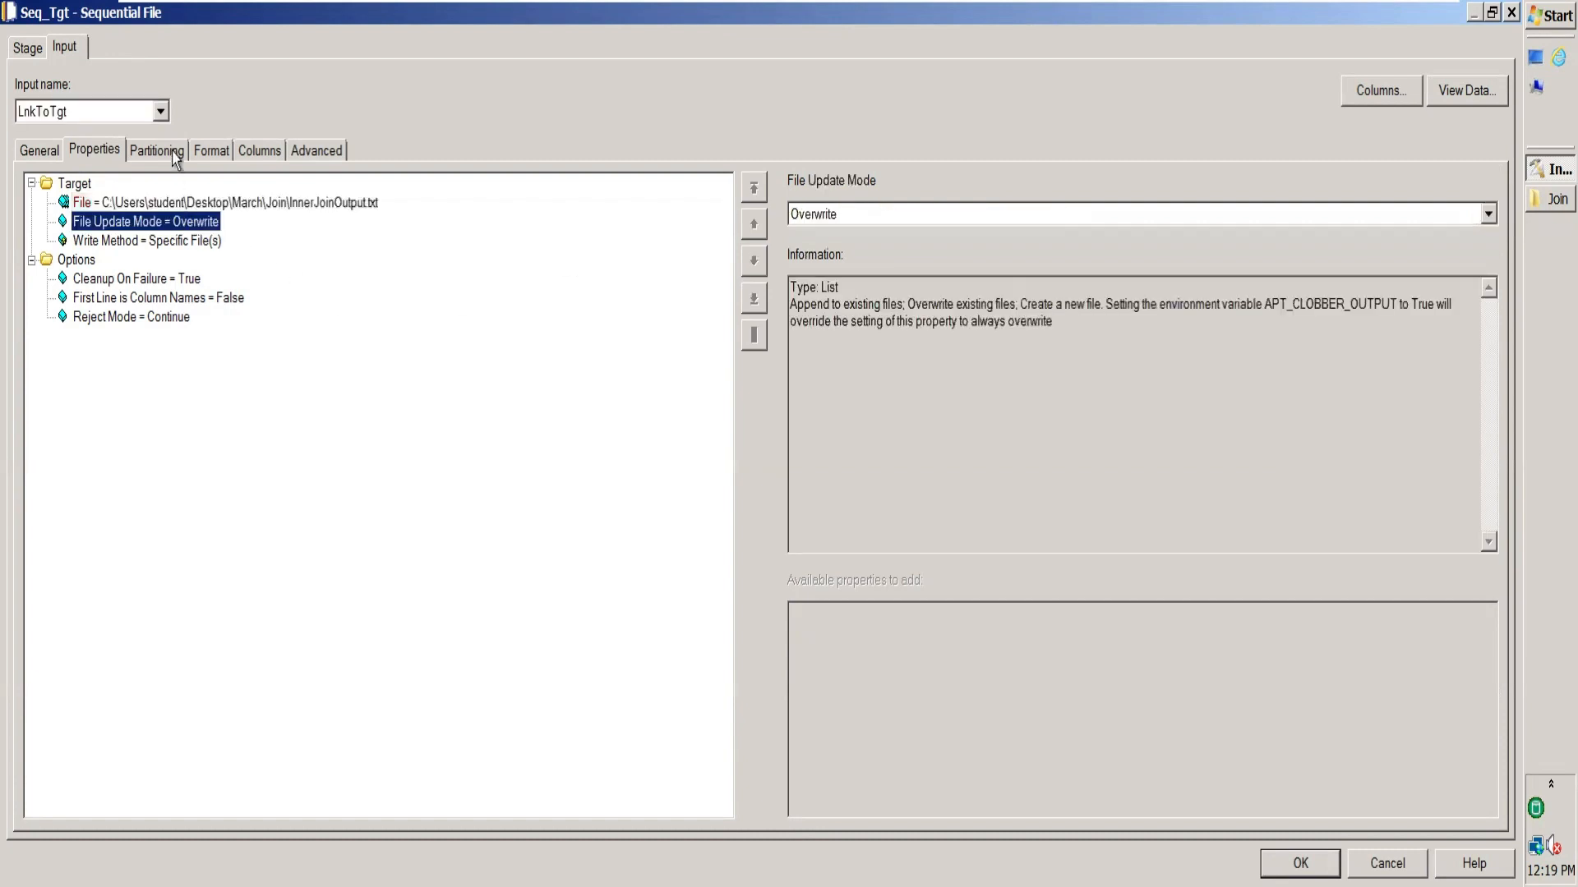
# Make the target file tab-delimited with Quote set to none, and close the stage.
pyautogui.click(212, 159)
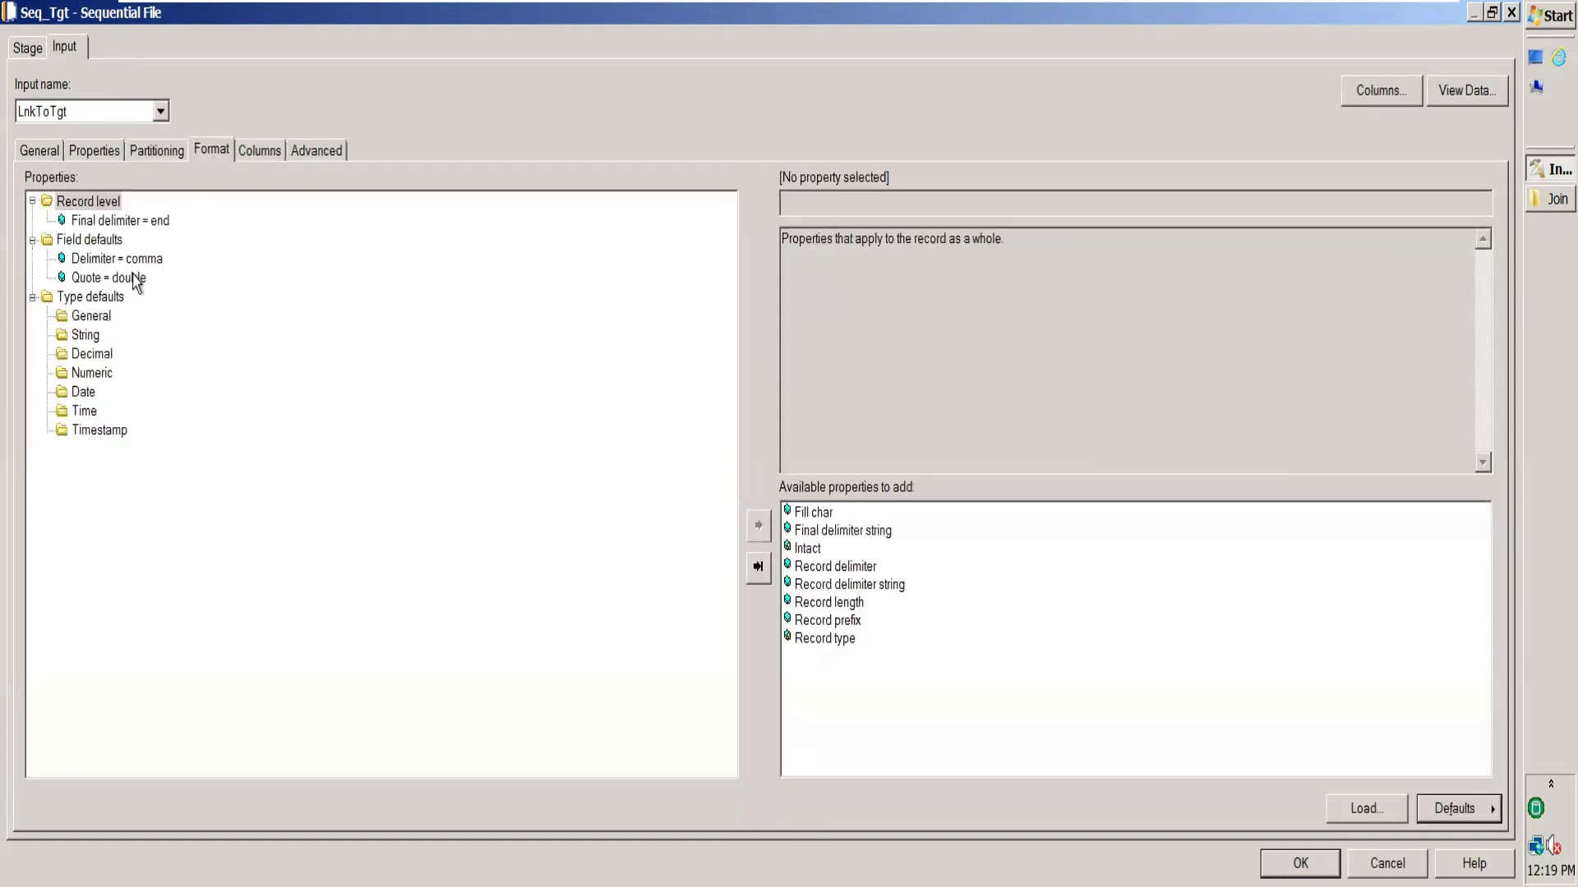
pyautogui.click(150, 260)
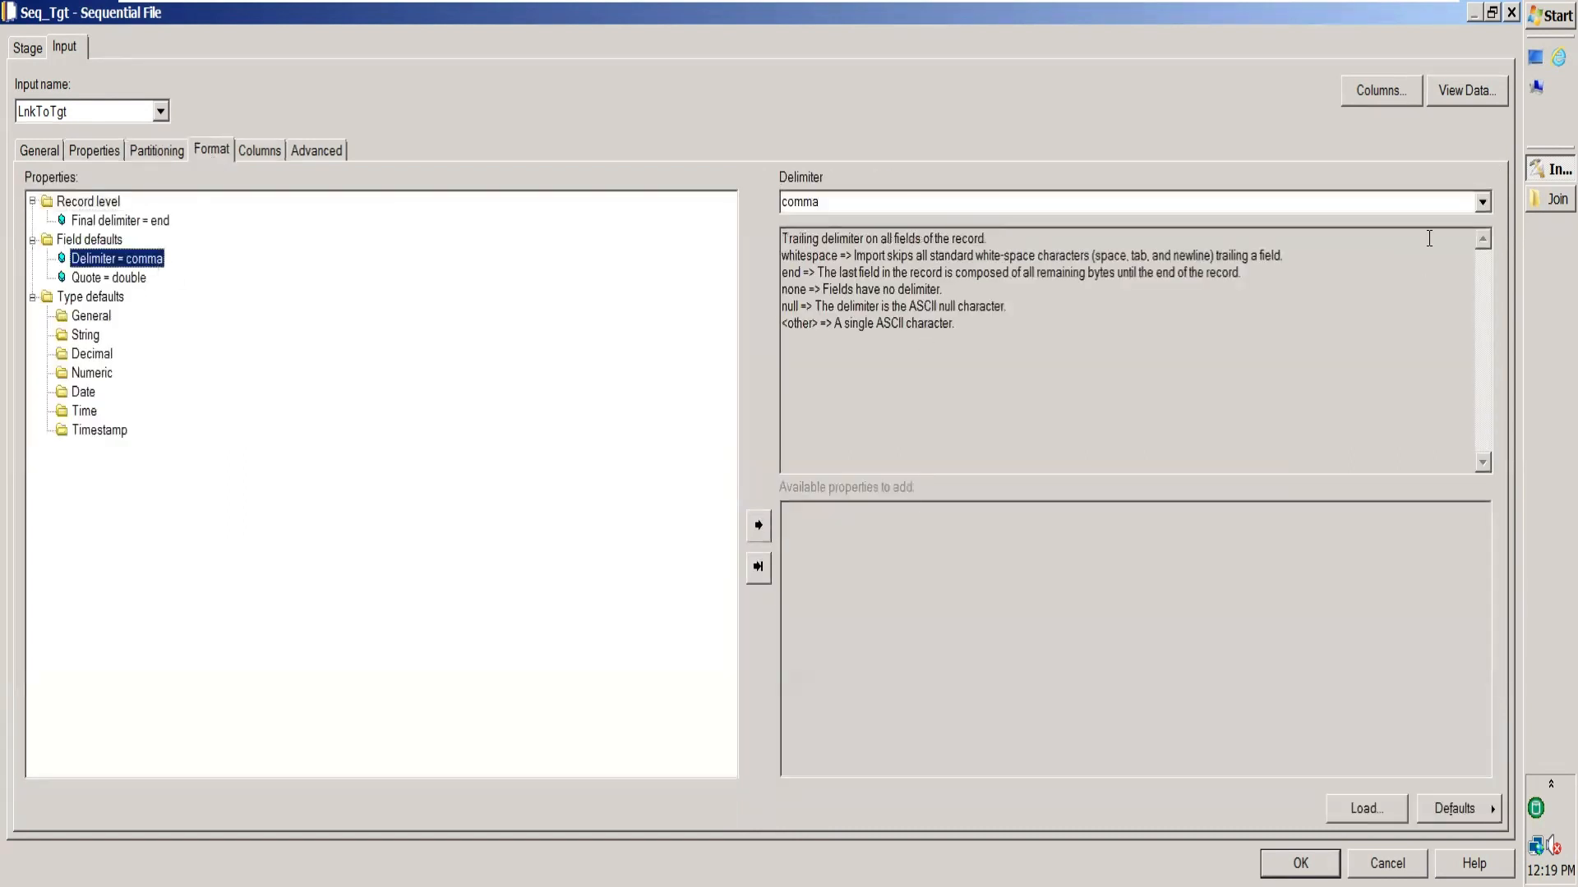
pyautogui.click(1483, 201)
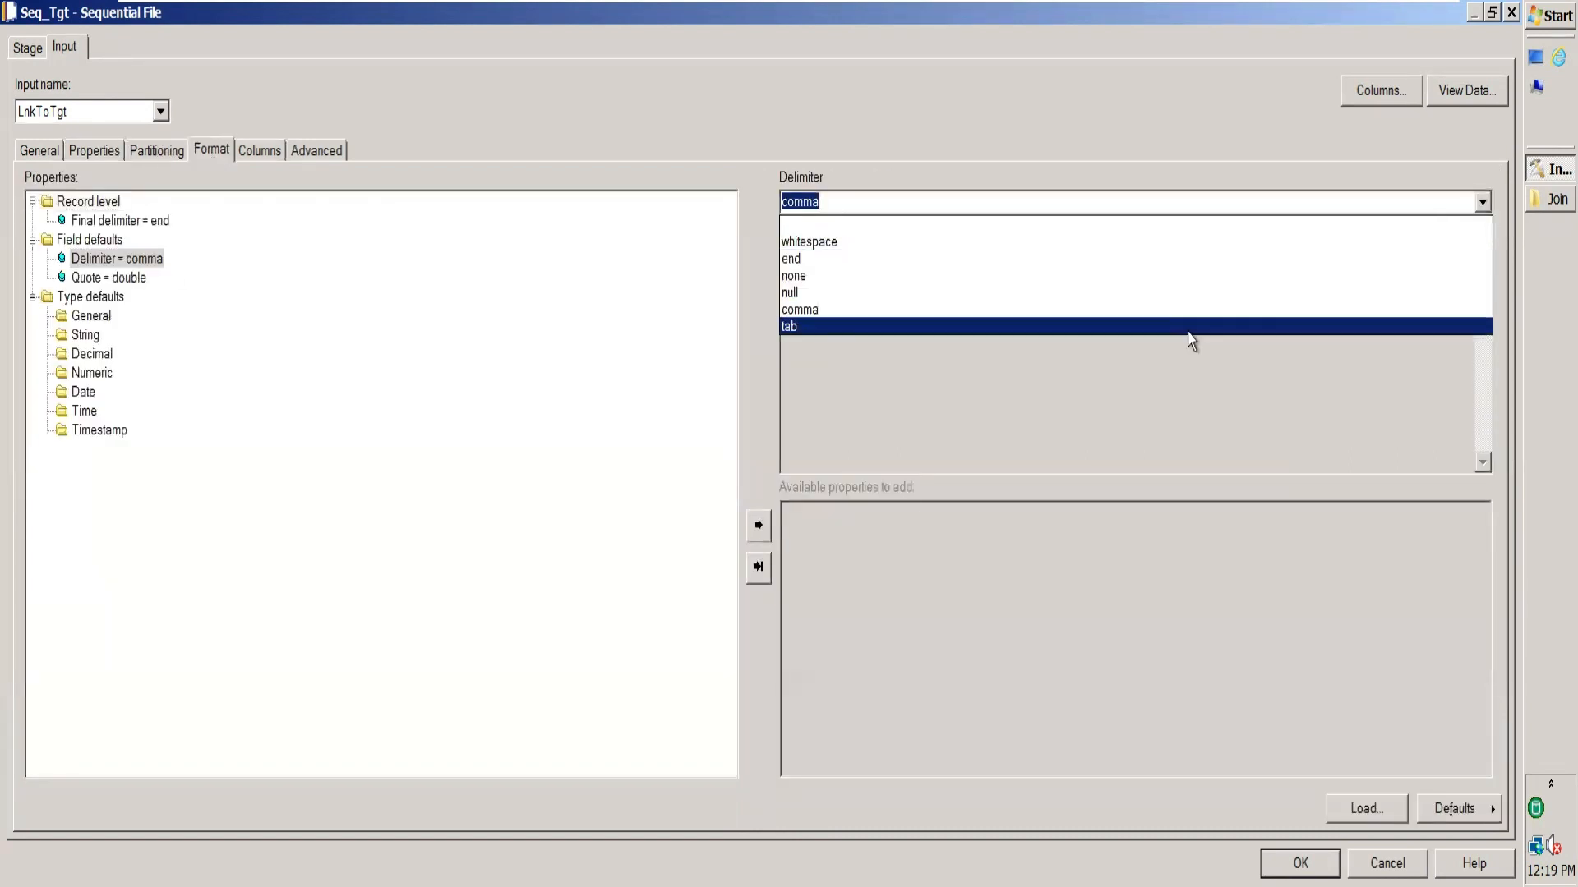
pyautogui.click(1187, 327)
pyautogui.click(129, 278)
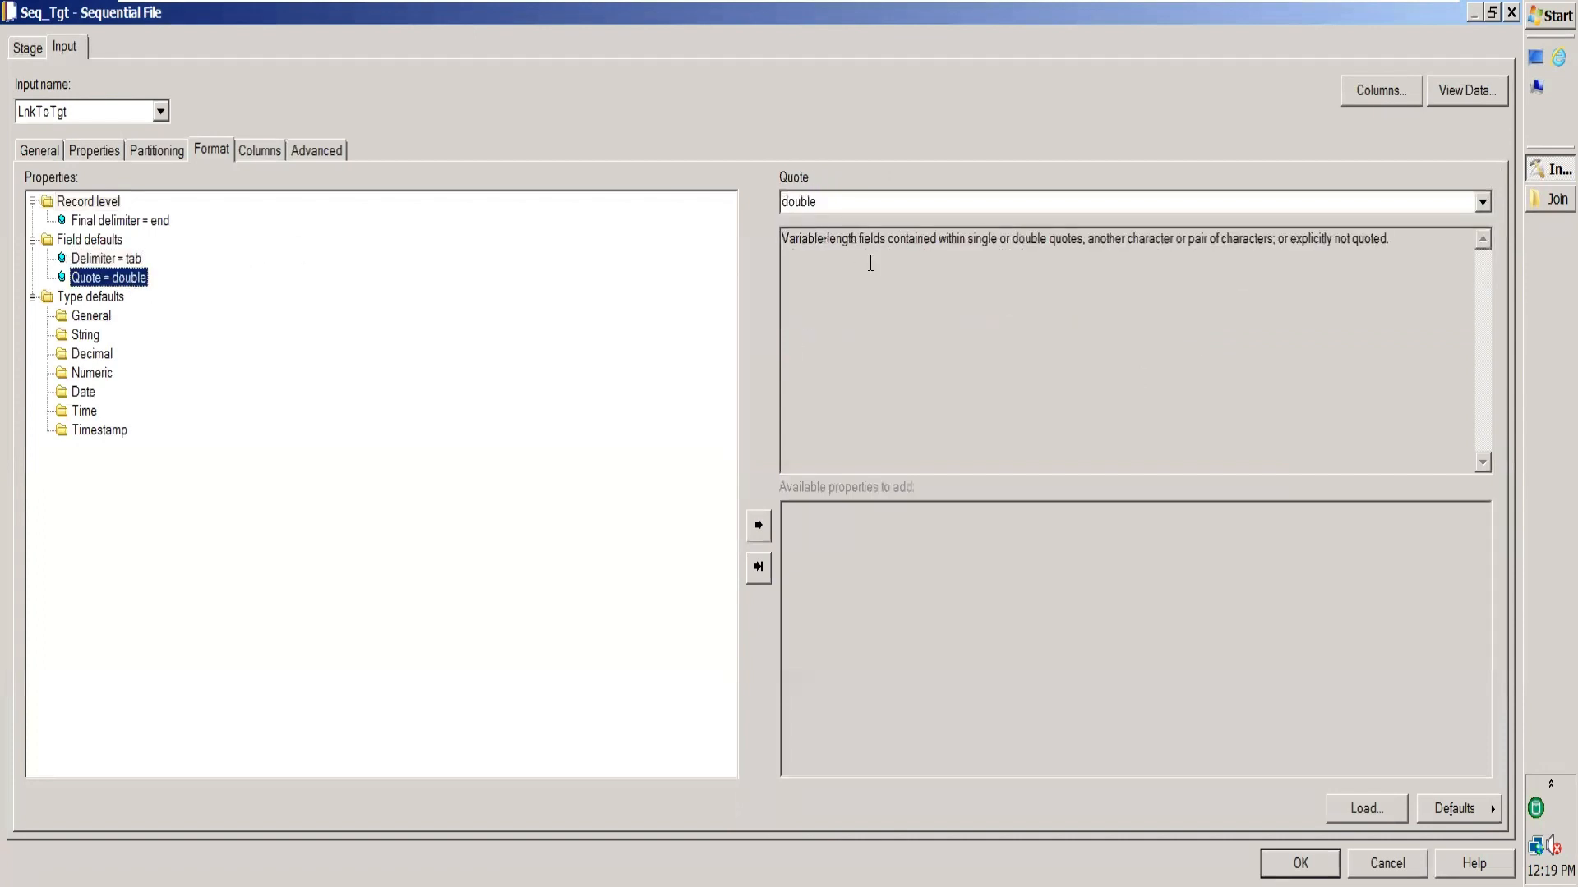
pyautogui.click(1483, 202)
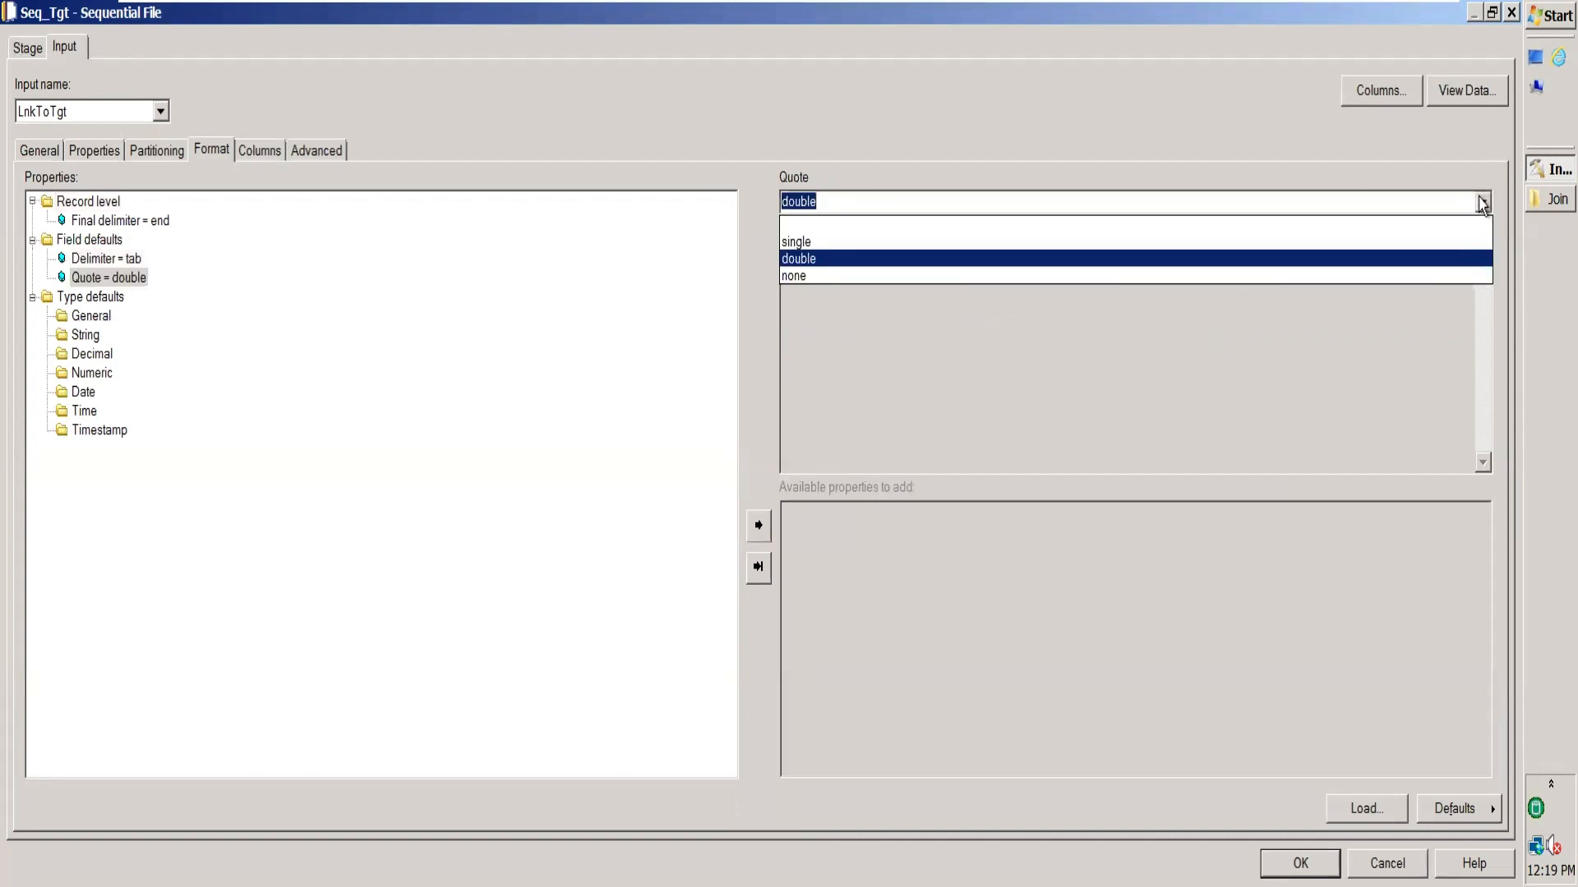
pyautogui.click(893, 278)
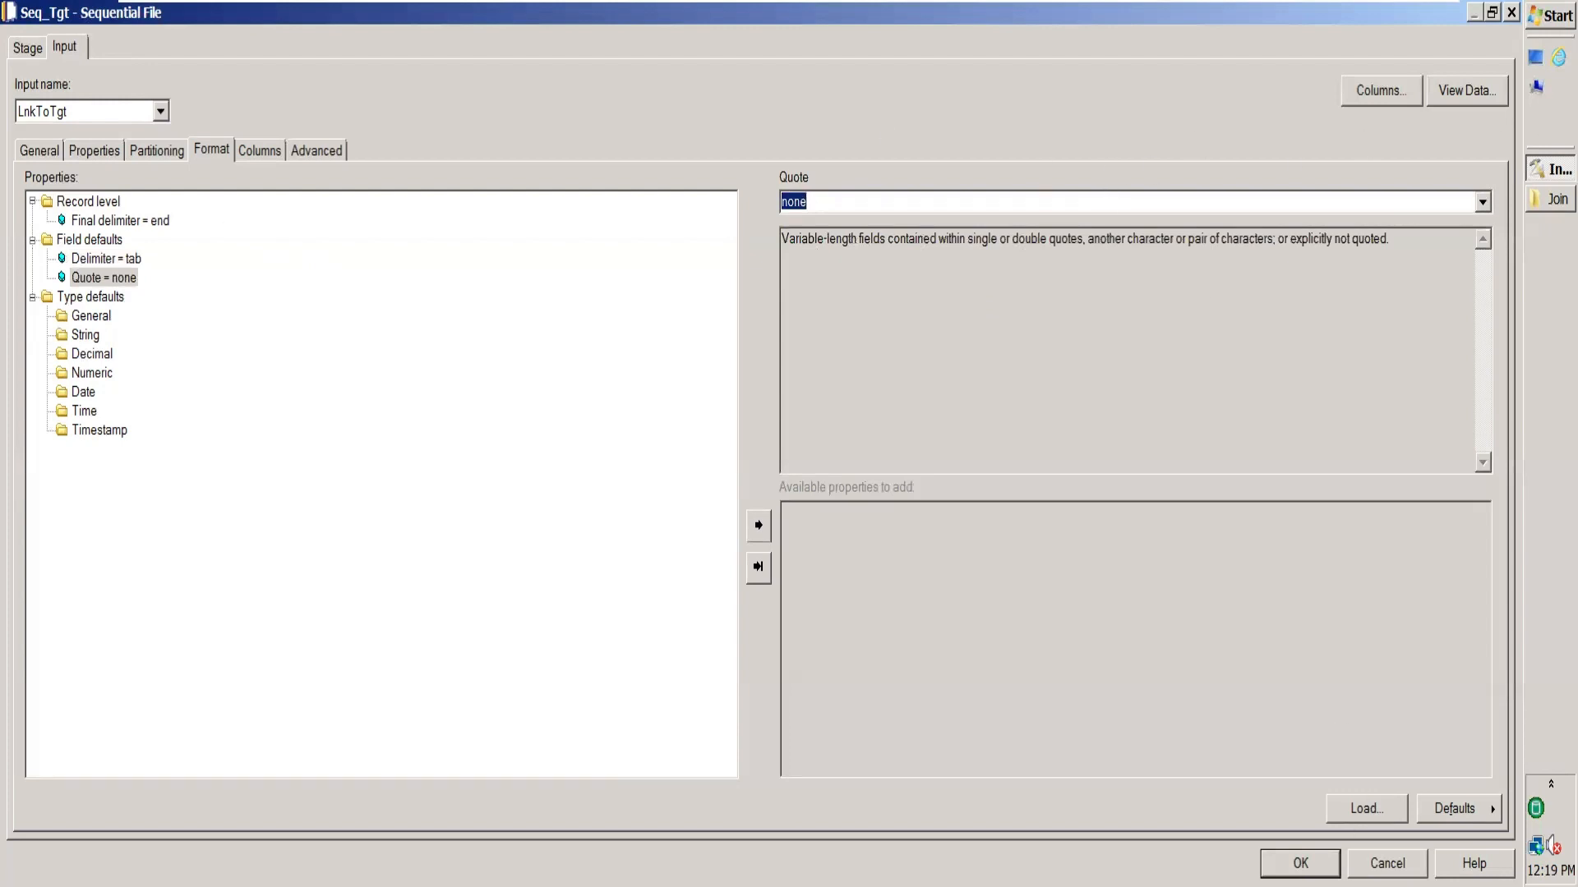
pyautogui.press('Return')
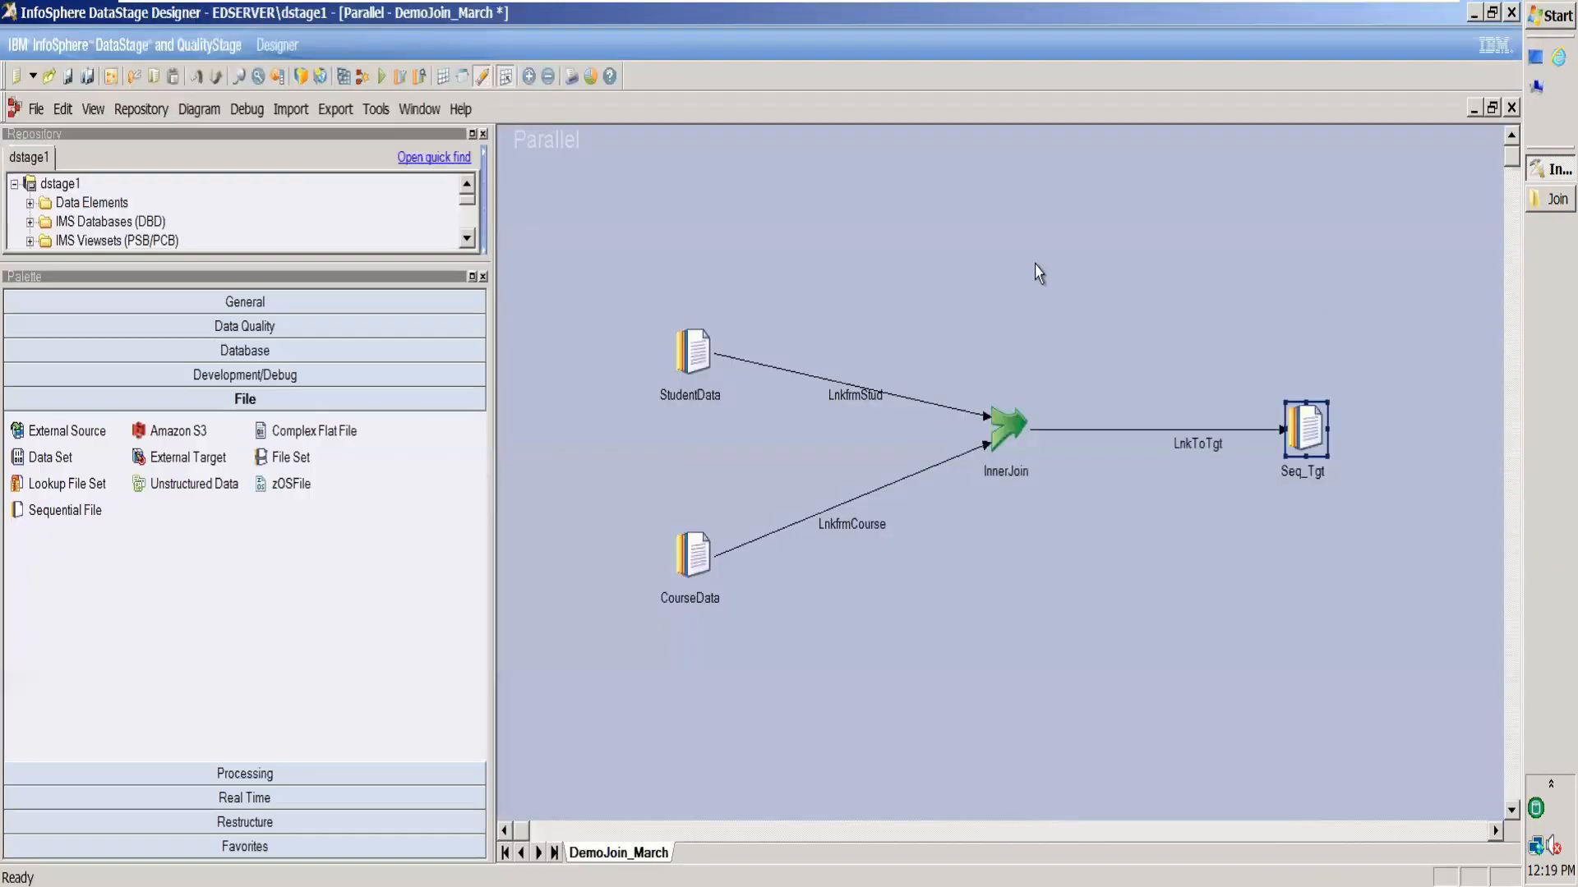
# Compile and run DemoJoin_March, producing 4 joined rows from 7 student and 8 course rows.
pyautogui.click(344, 77)
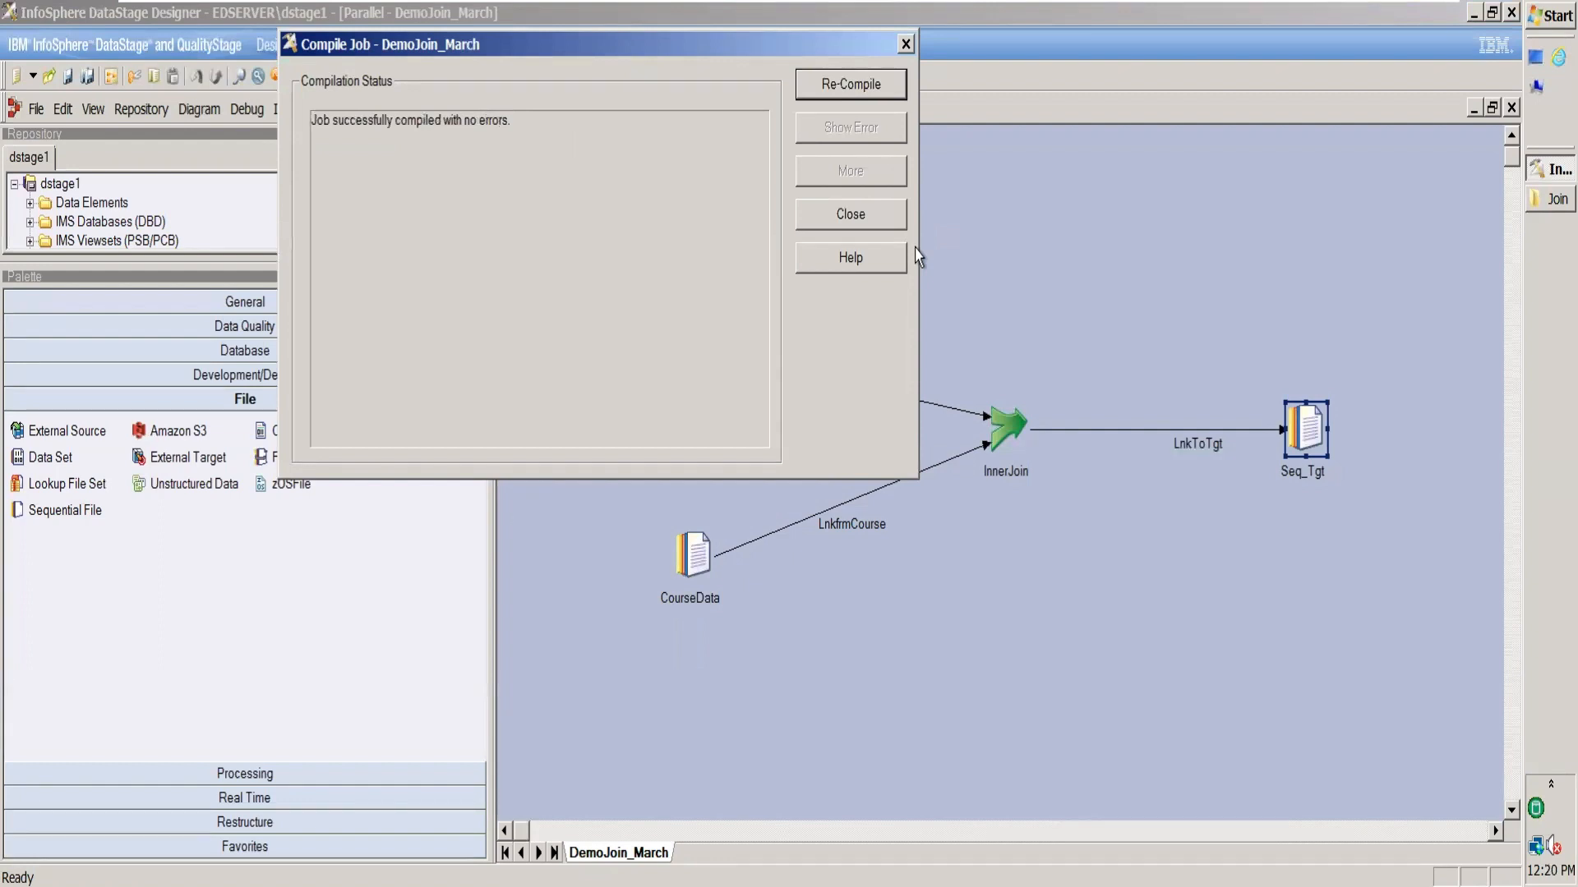
pyautogui.click(865, 219)
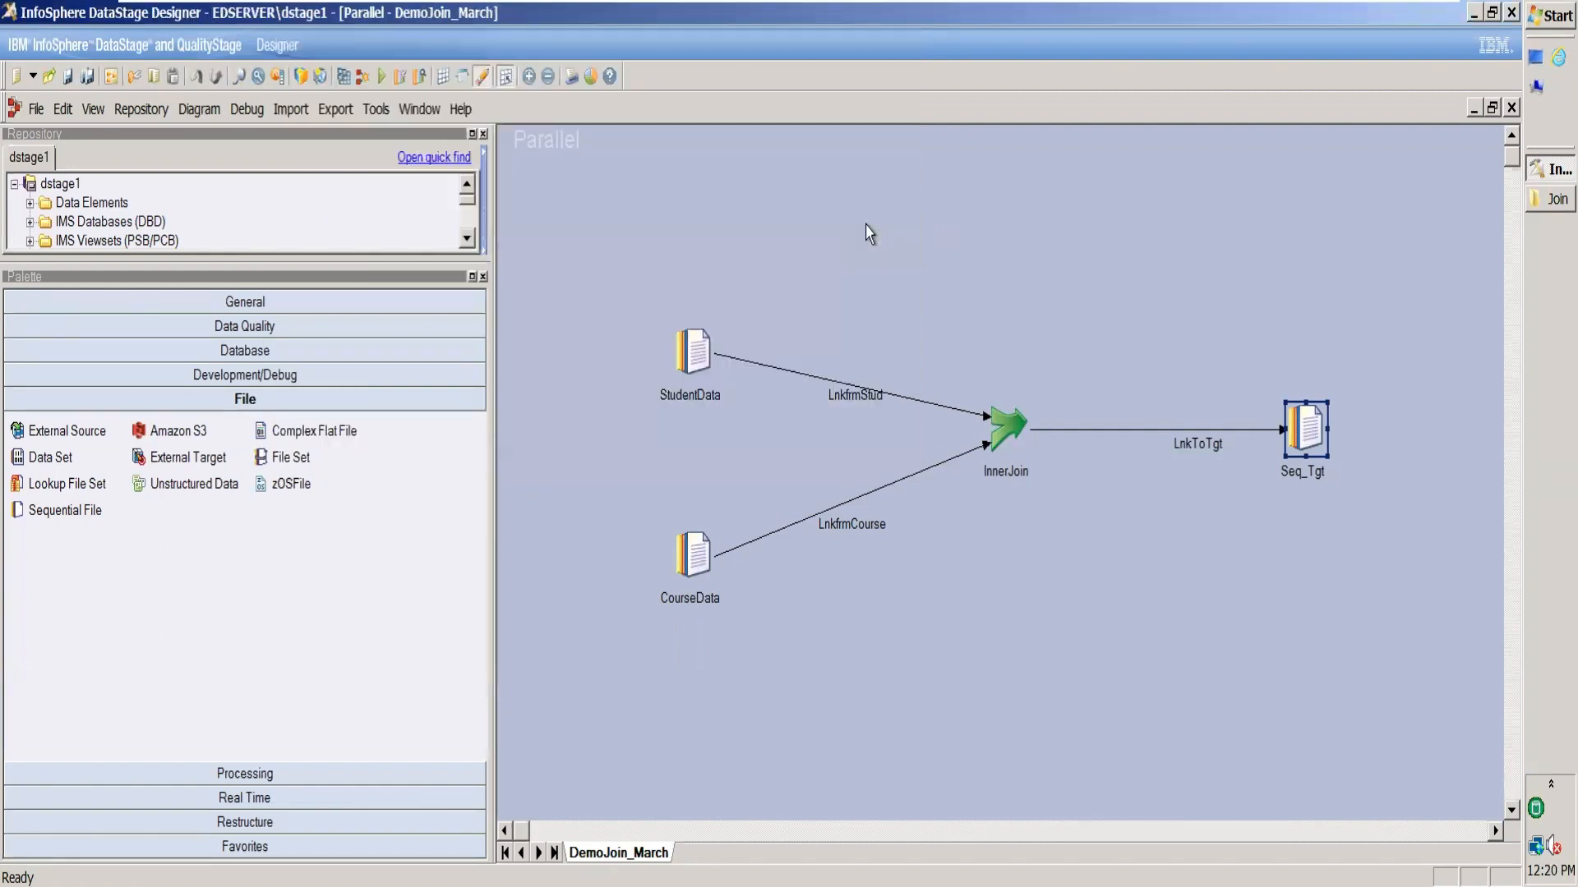
pyautogui.click(380, 76)
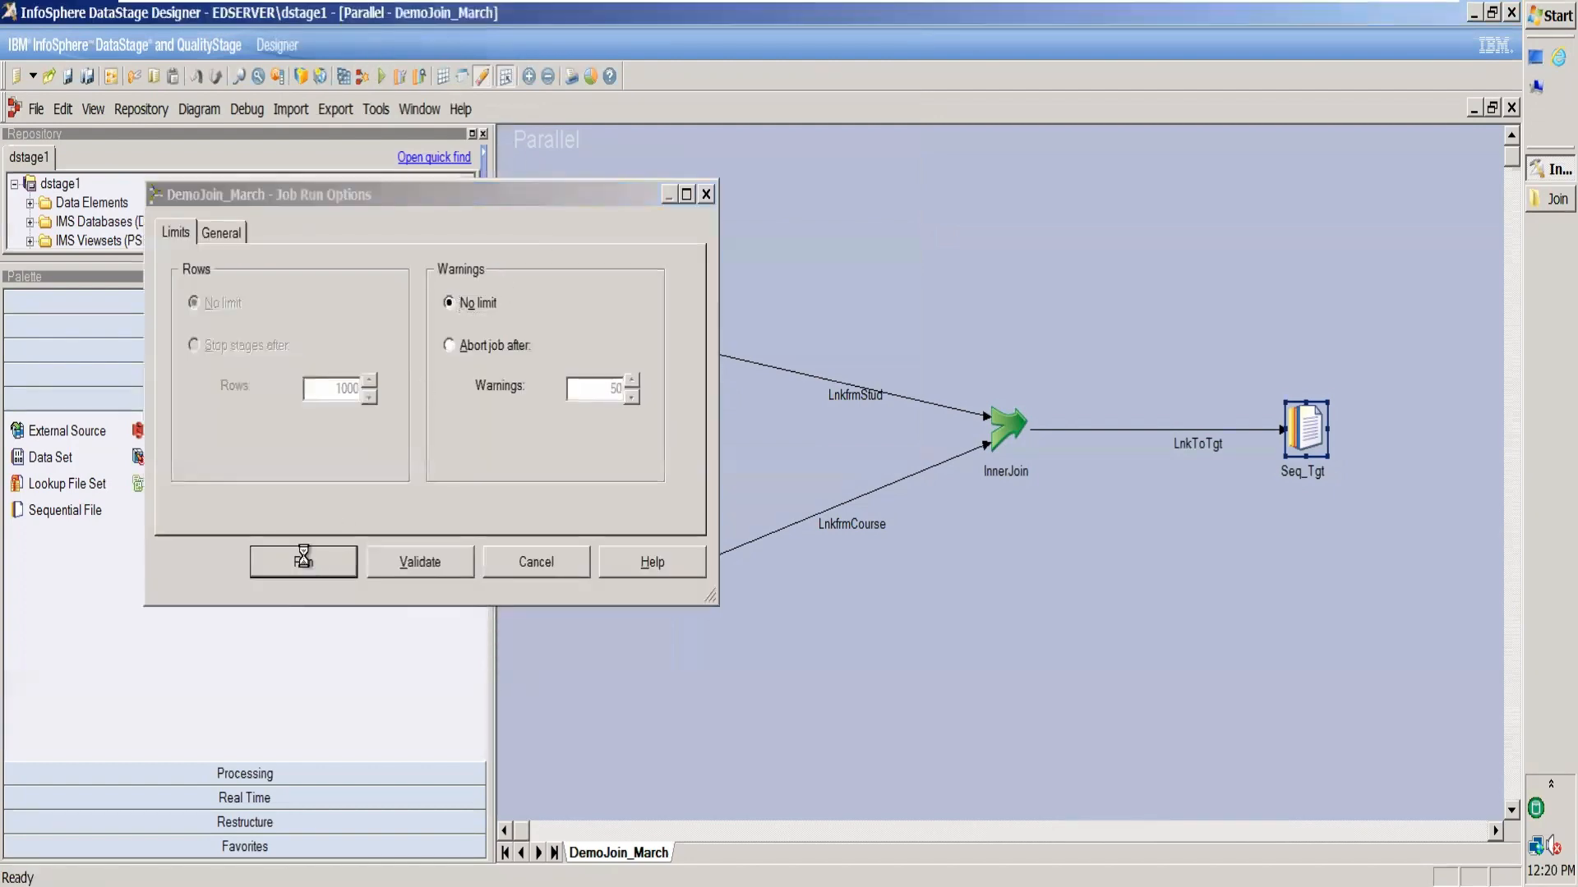
pyautogui.click(303, 564)
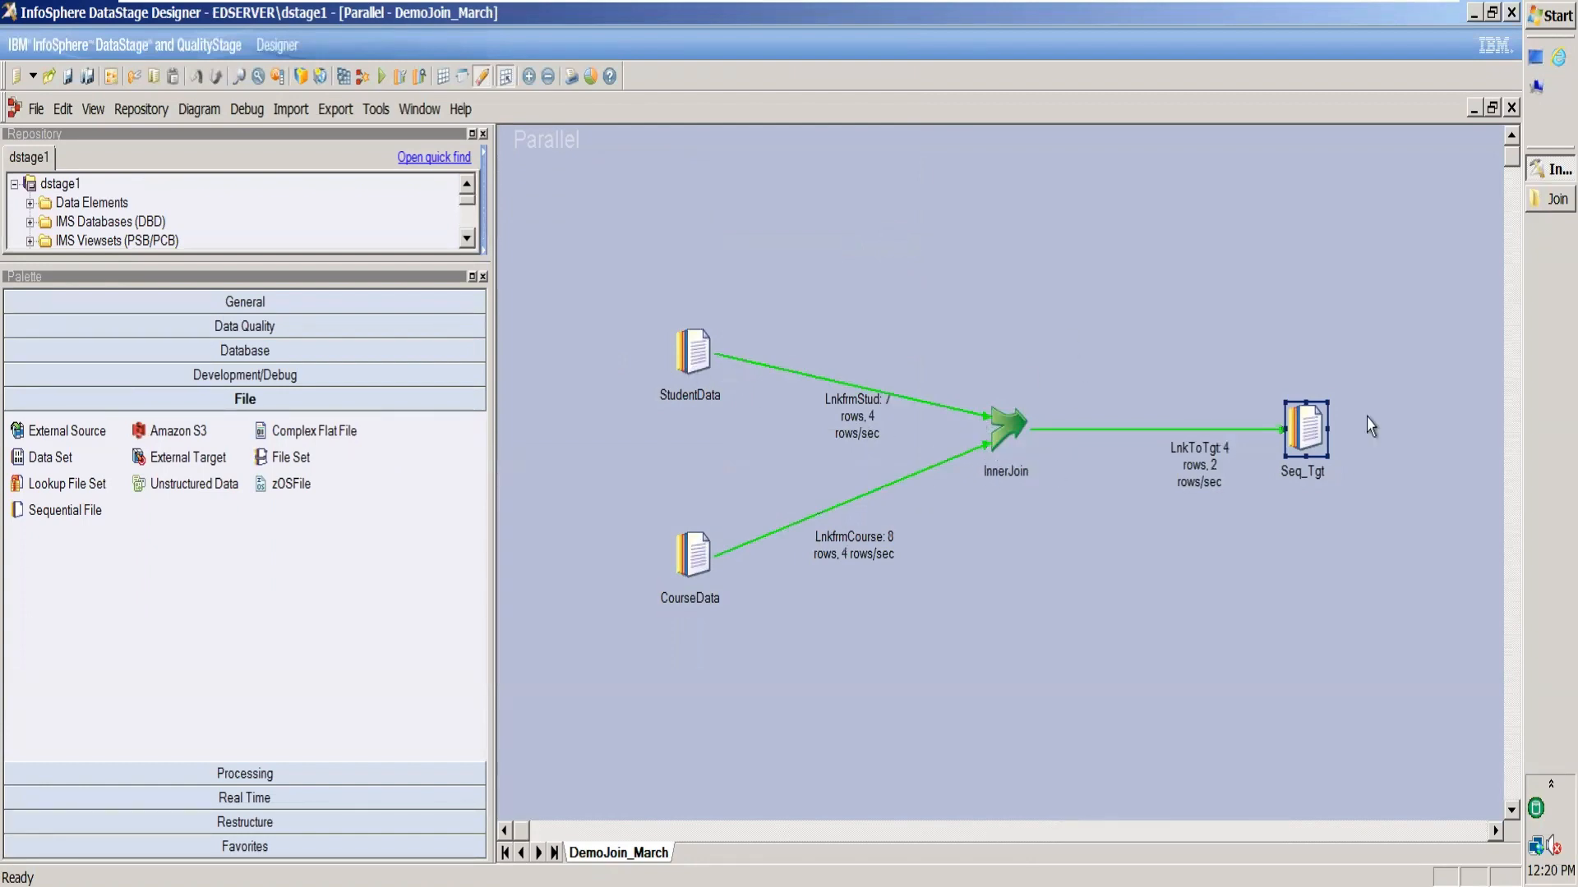
pyautogui.click(848, 354)
pyautogui.moveTo(850, 345); pyautogui.dragTo(848, 306)
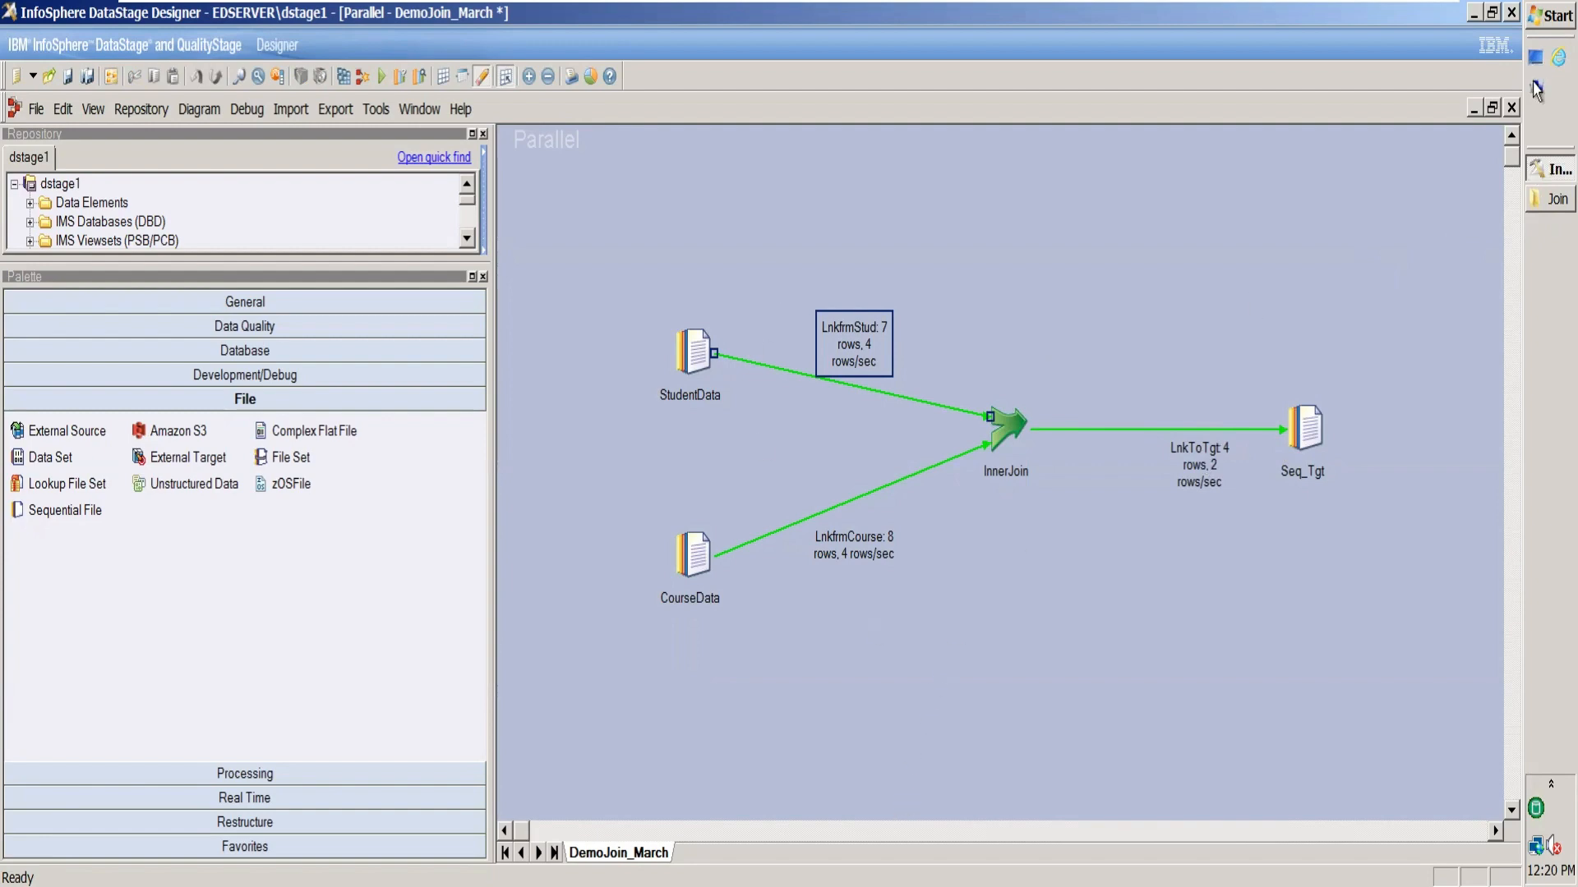
pyautogui.click(1537, 204)
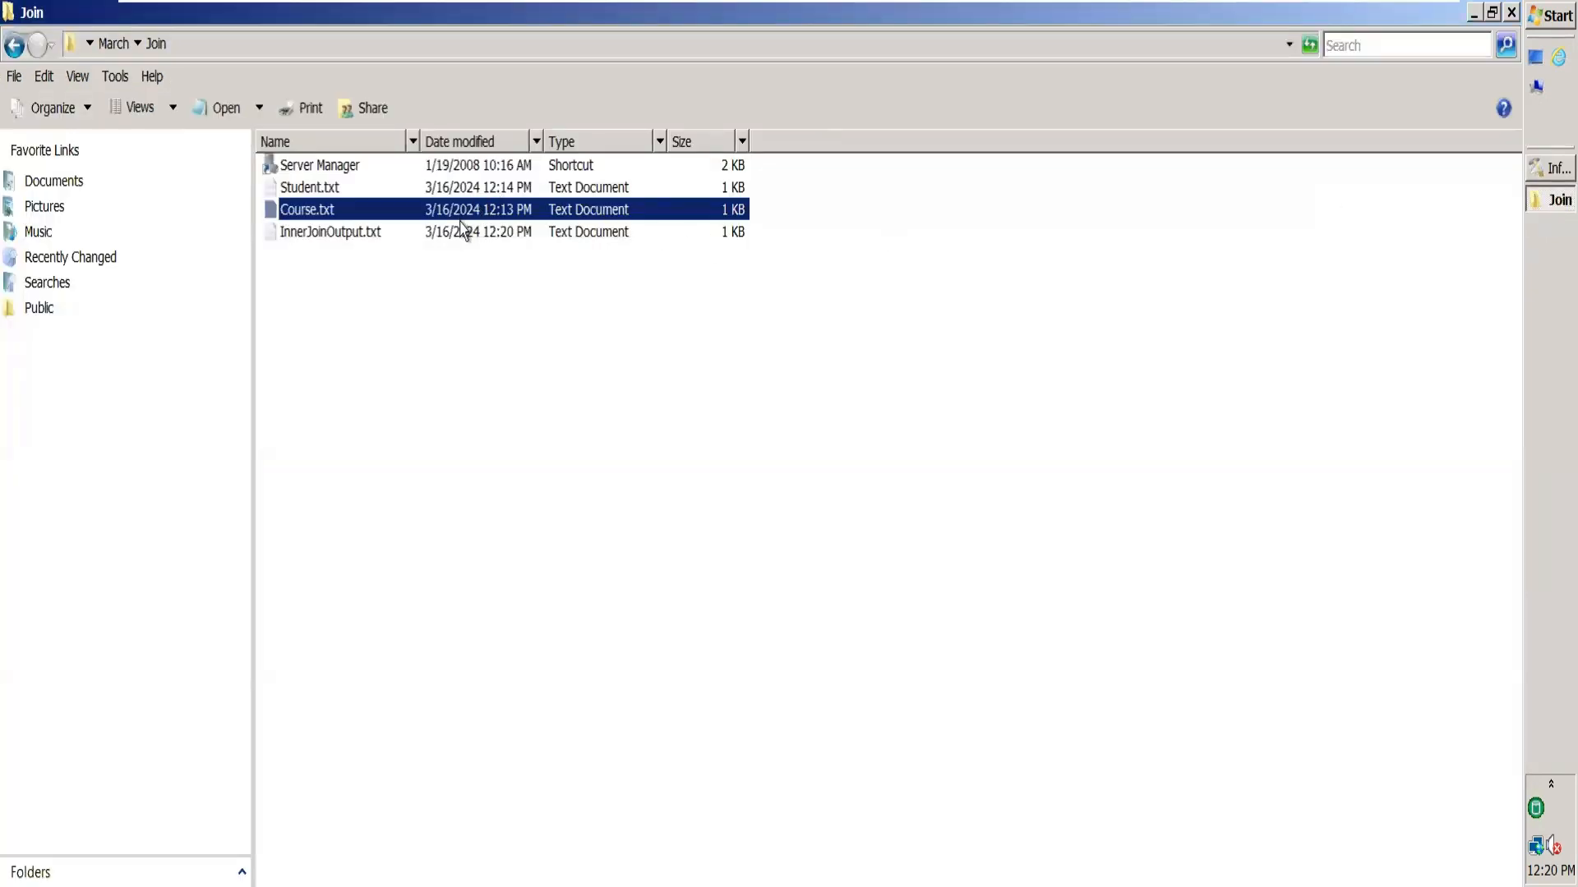
# View Student.txt and Course.txt in Notepad, then return to the DemoJoin_March job.
pyautogui.doubleClick(345, 199)
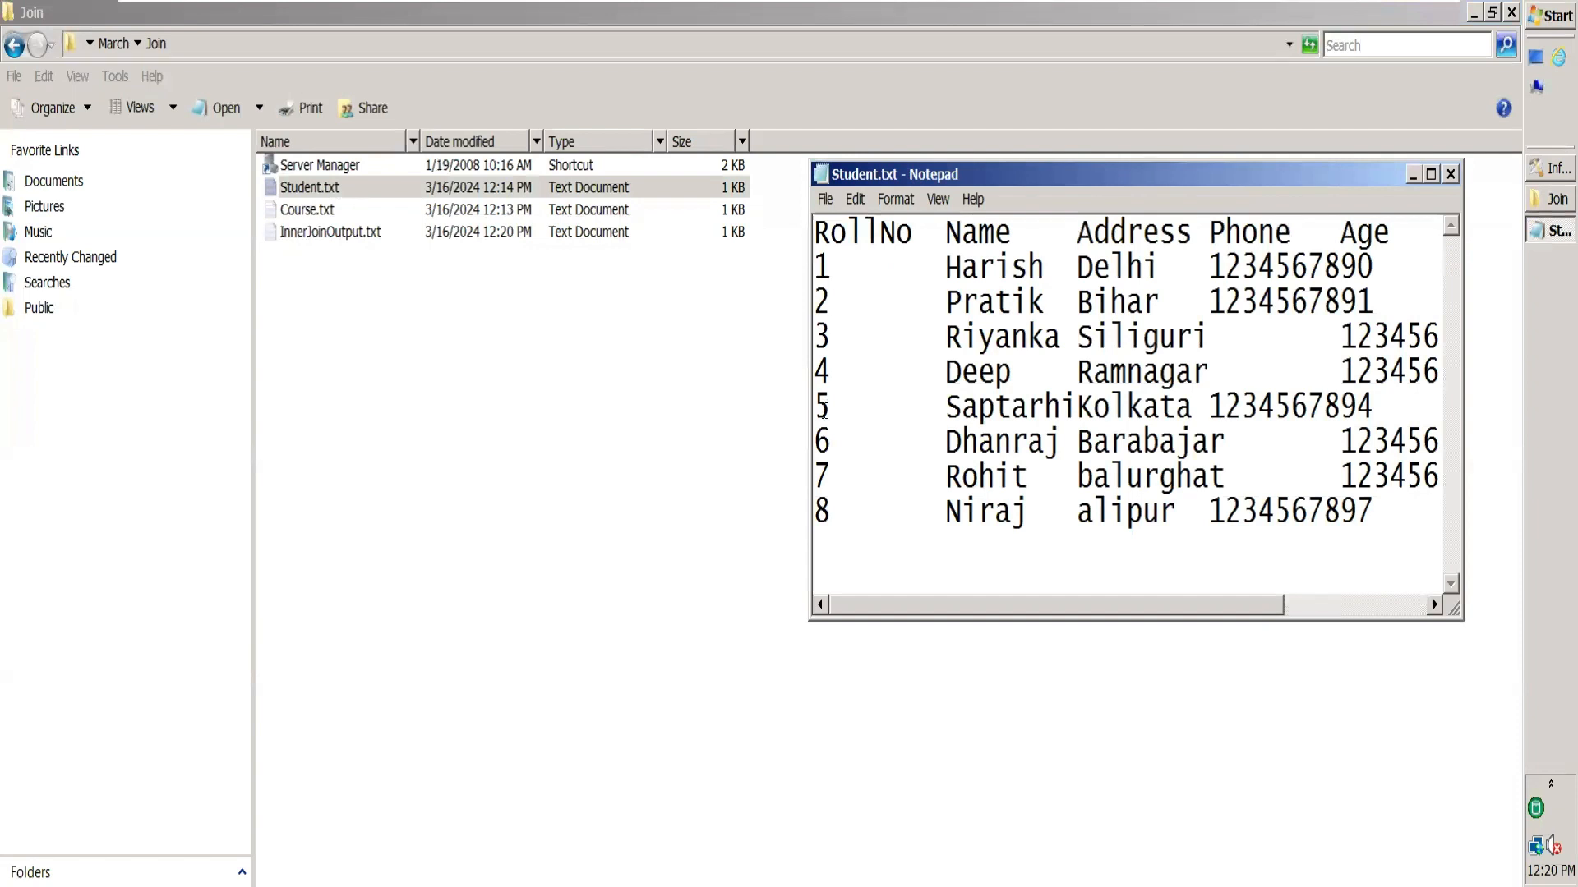
pyautogui.click(1450, 174)
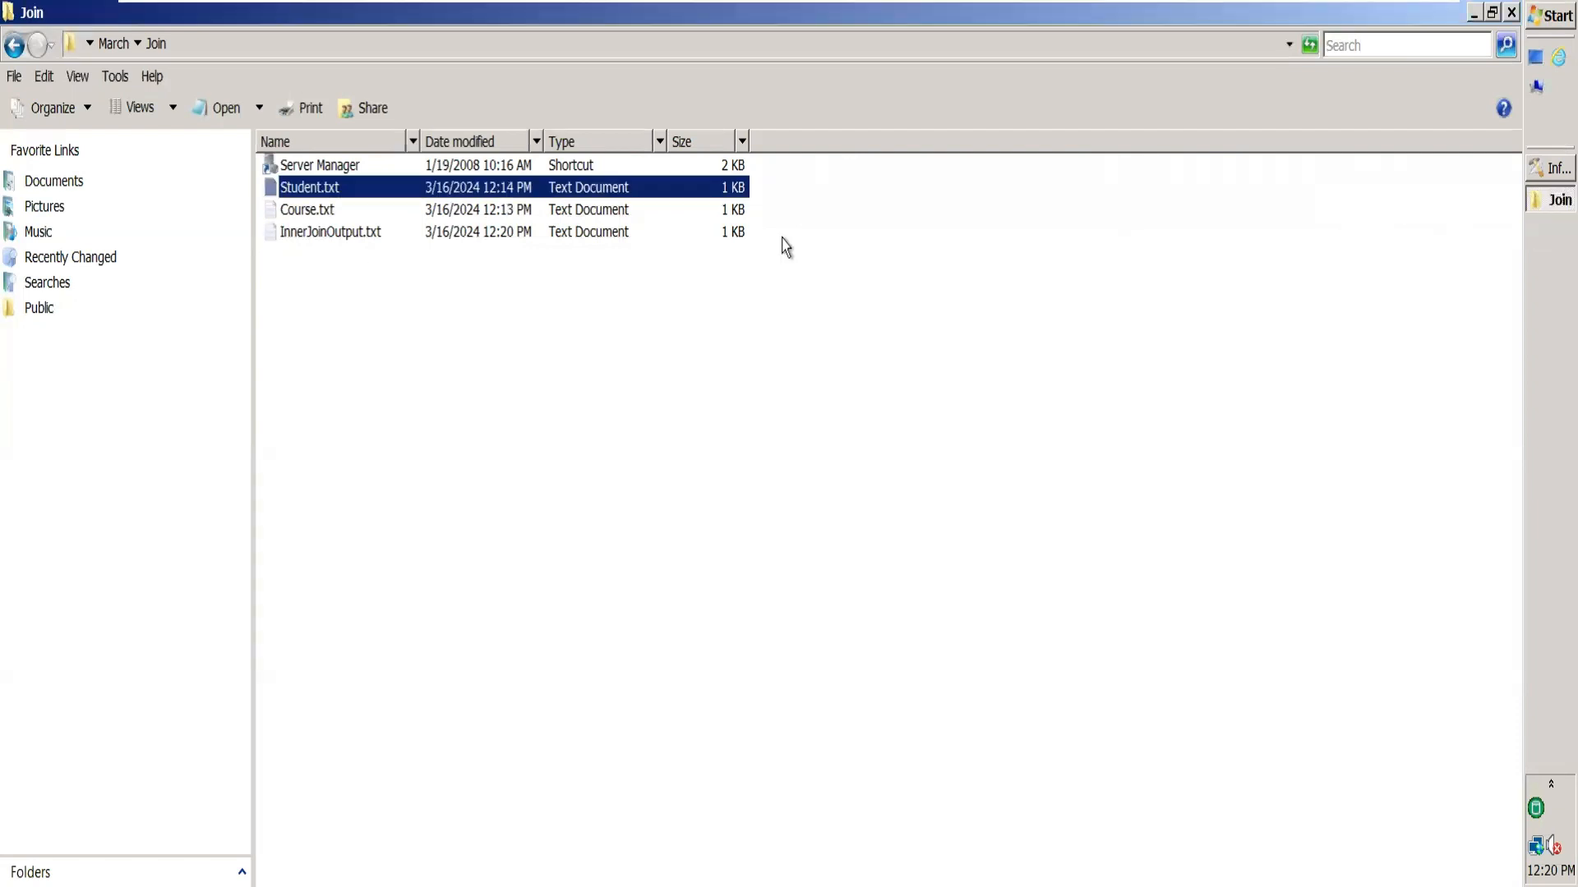
pyautogui.doubleClick(306, 214)
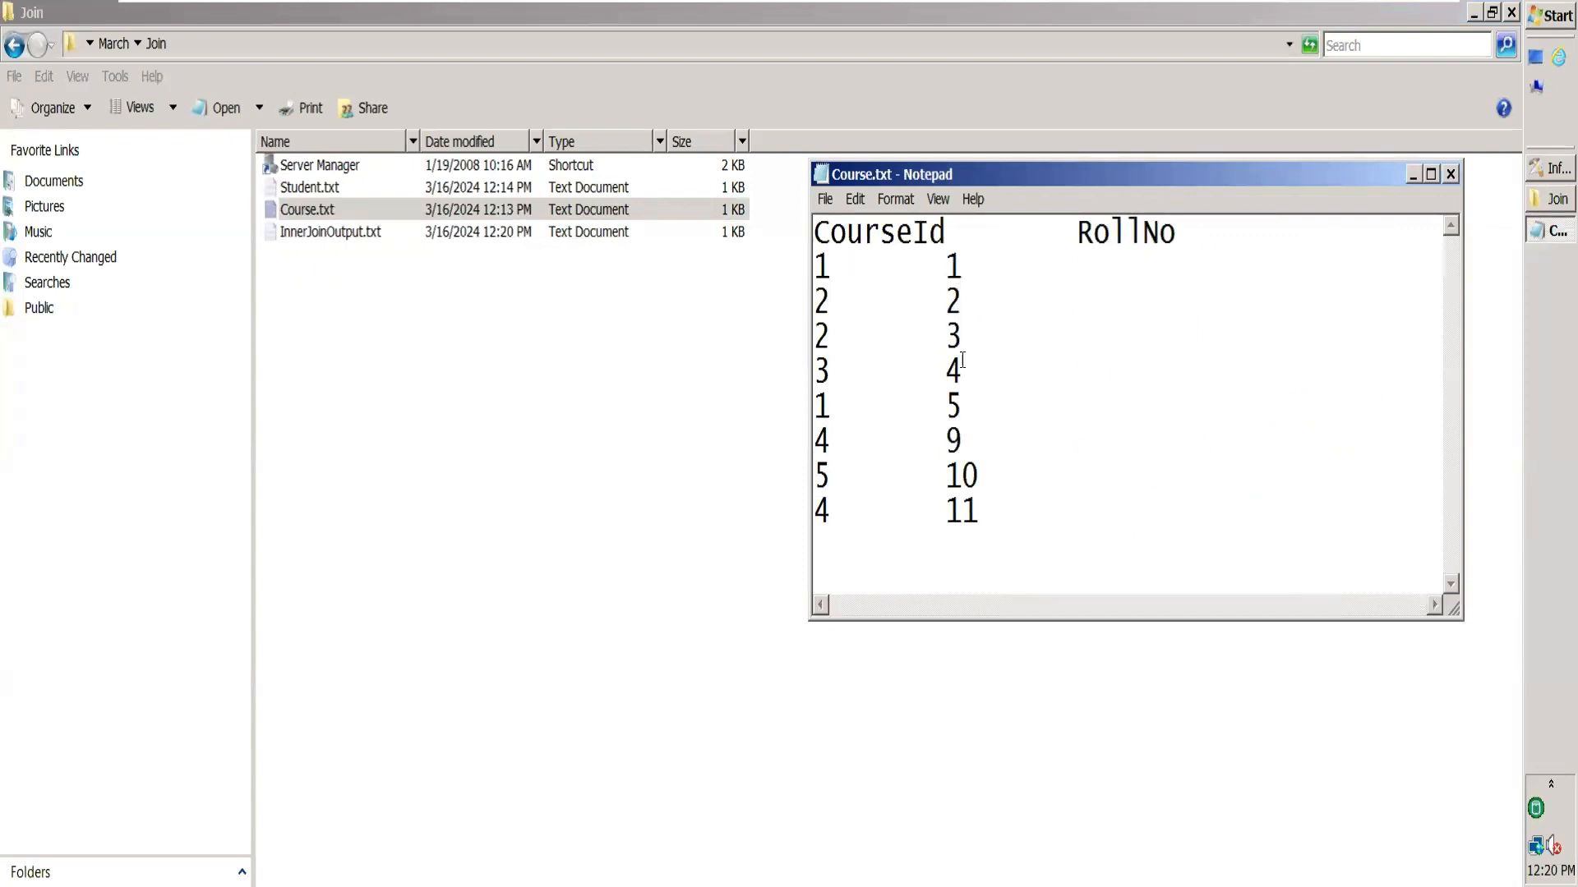
pyautogui.click(1449, 174)
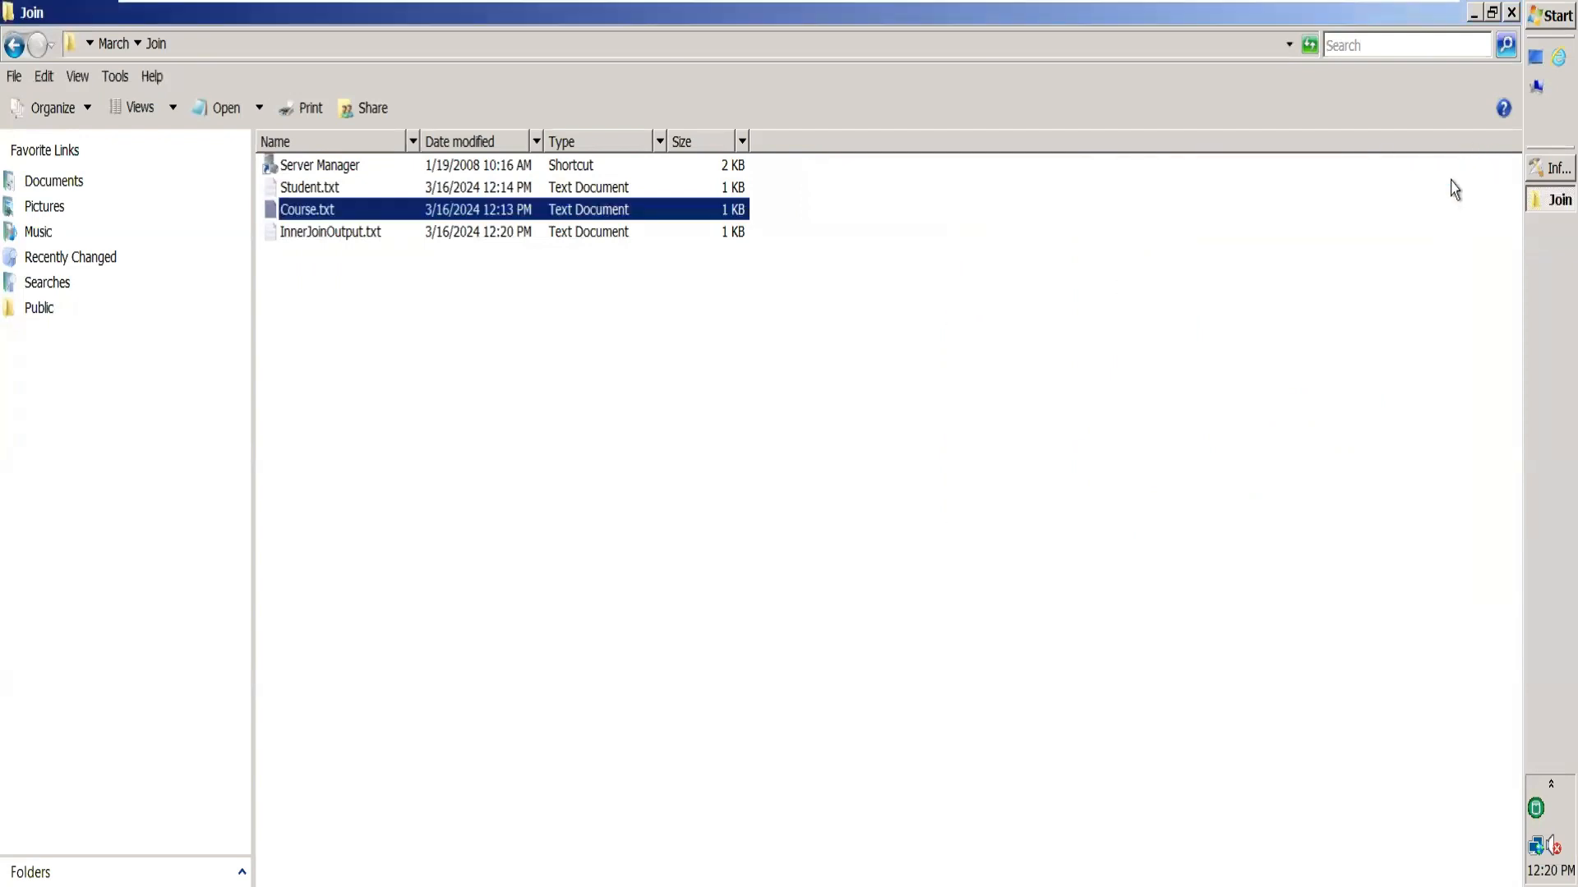
pyautogui.click(1545, 171)
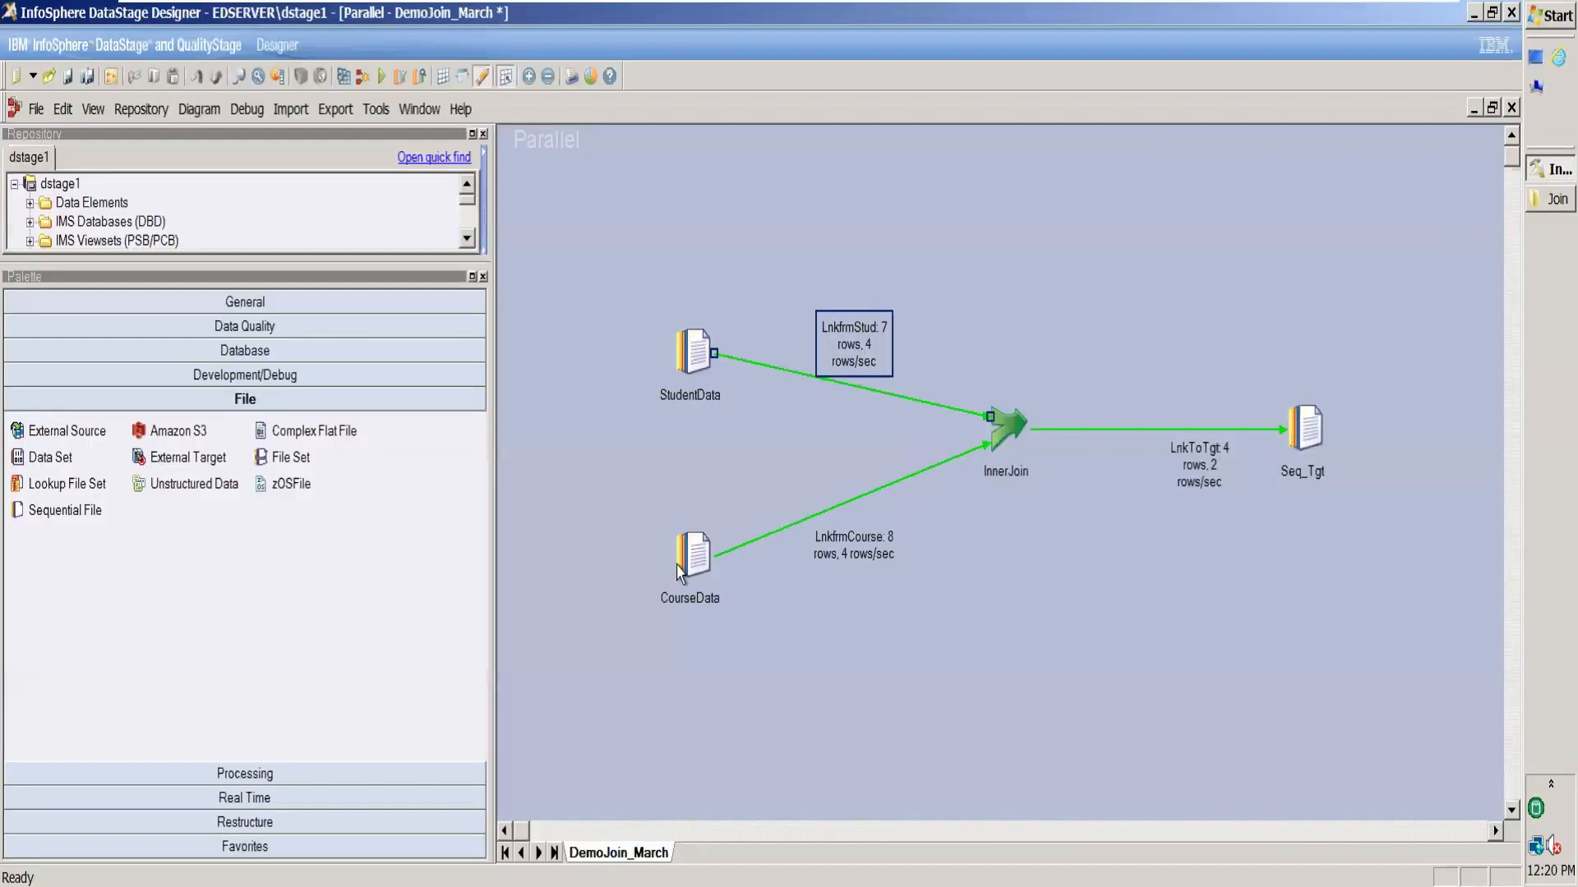
# Set CourseData's First Line is Column Names to True, then preview StudentData's data.
pyautogui.doubleClick(678, 572)
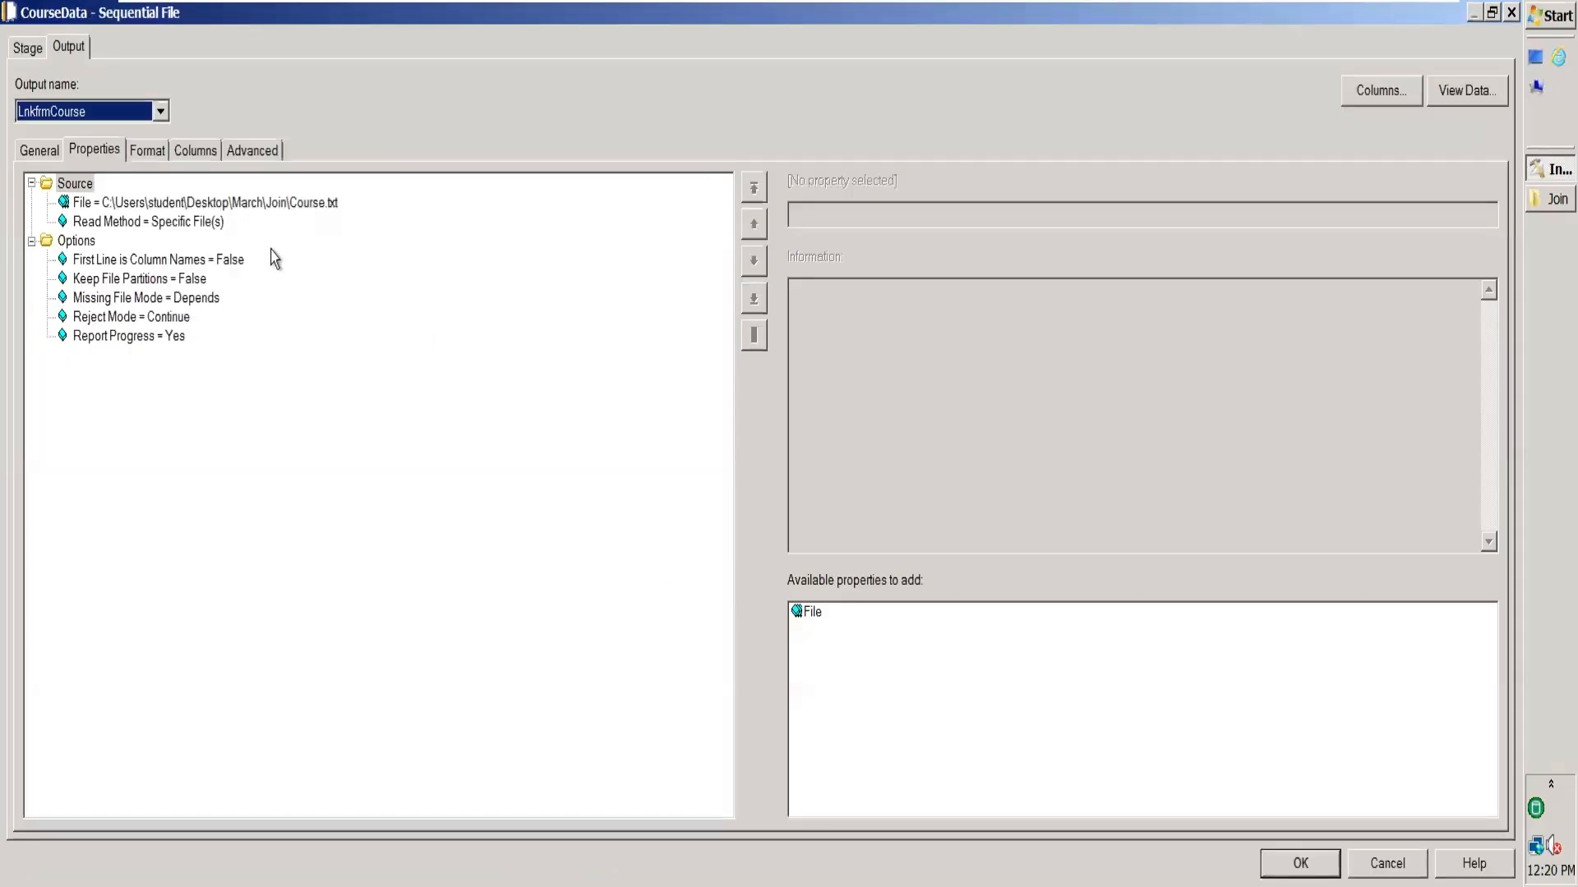
pyautogui.click(229, 264)
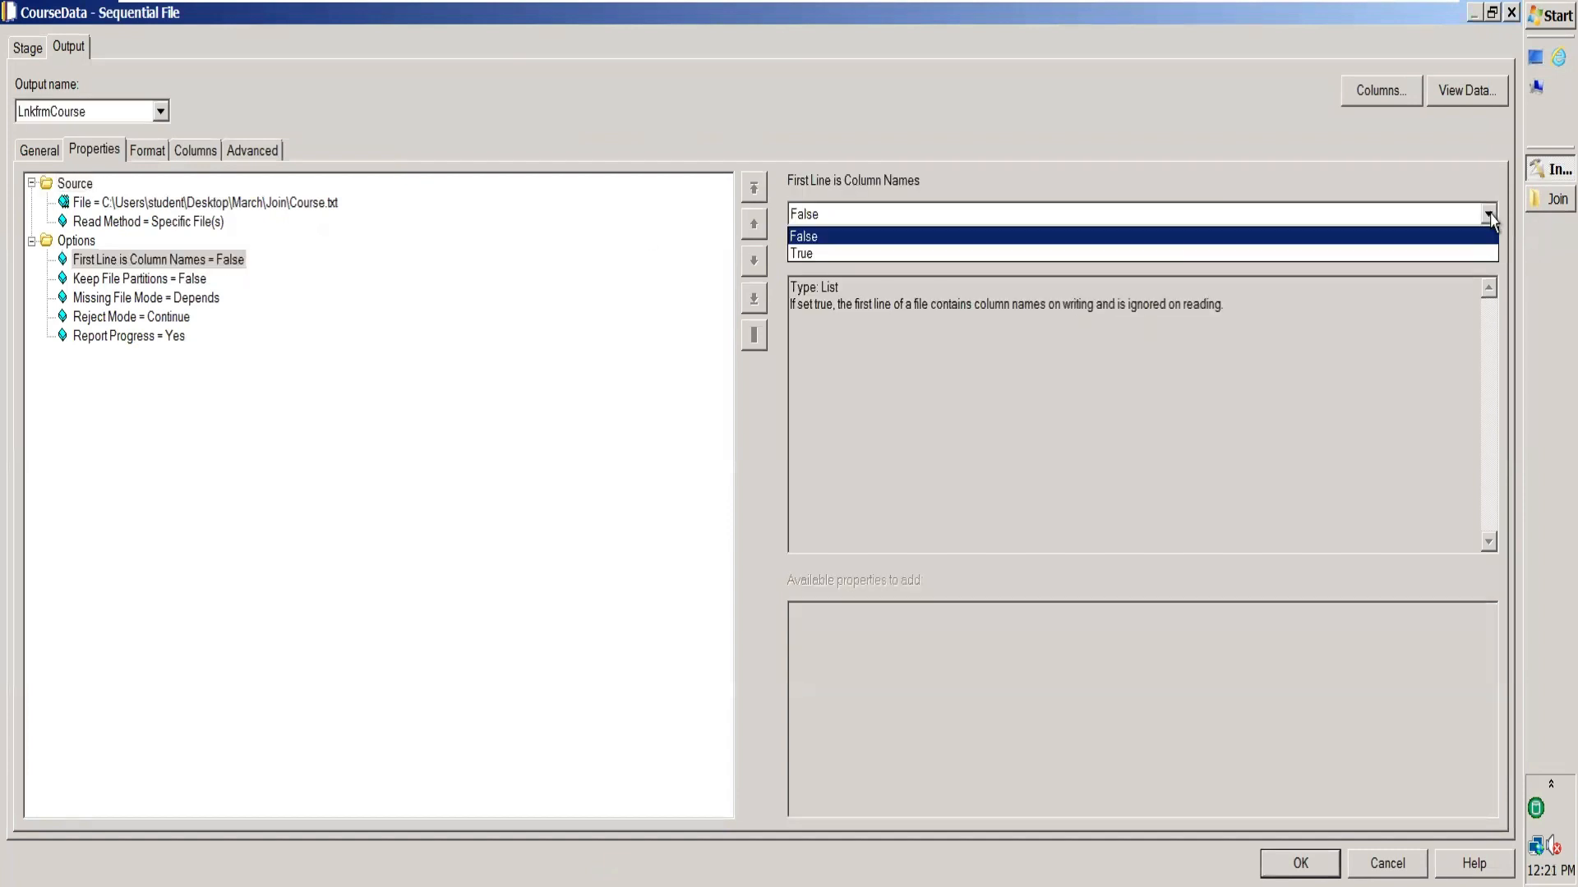
pyautogui.click(1368, 253)
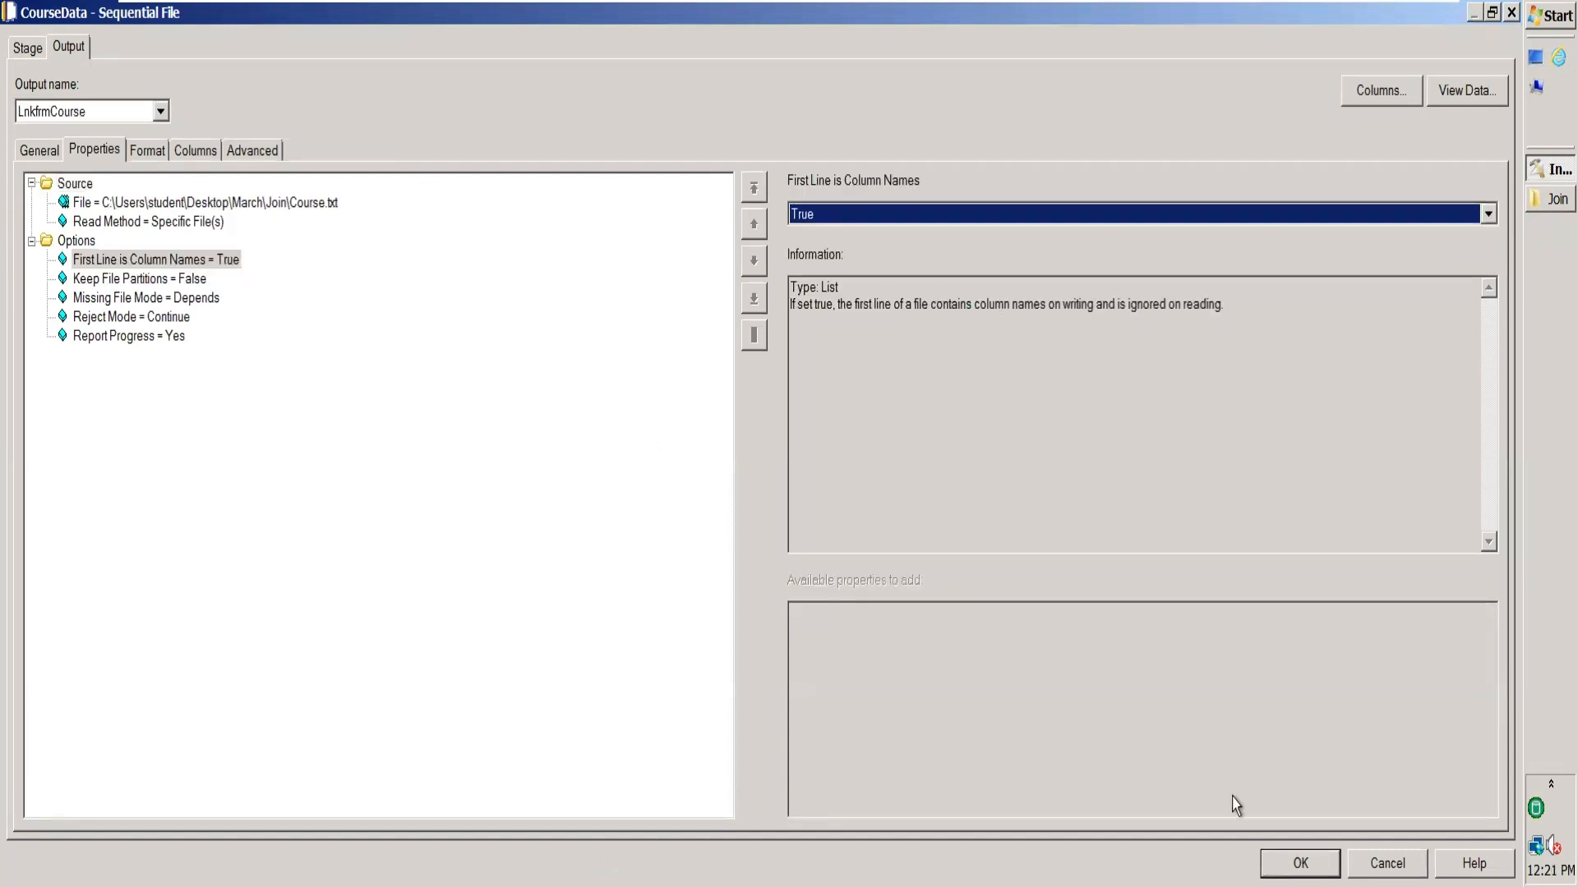
pyautogui.click(1300, 863)
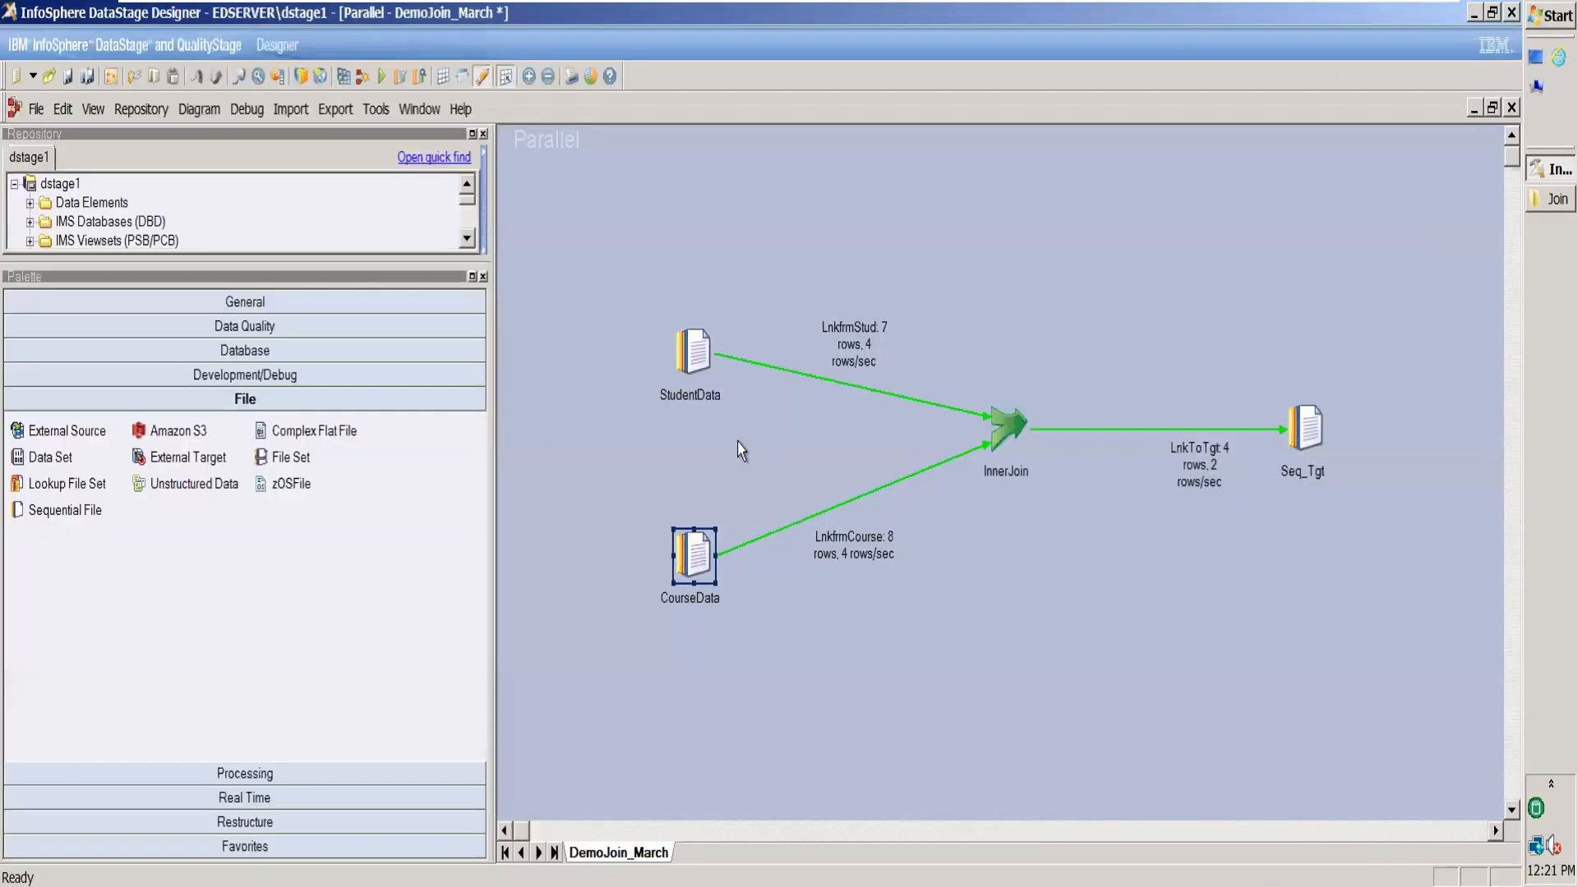
pyautogui.doubleClick(703, 361)
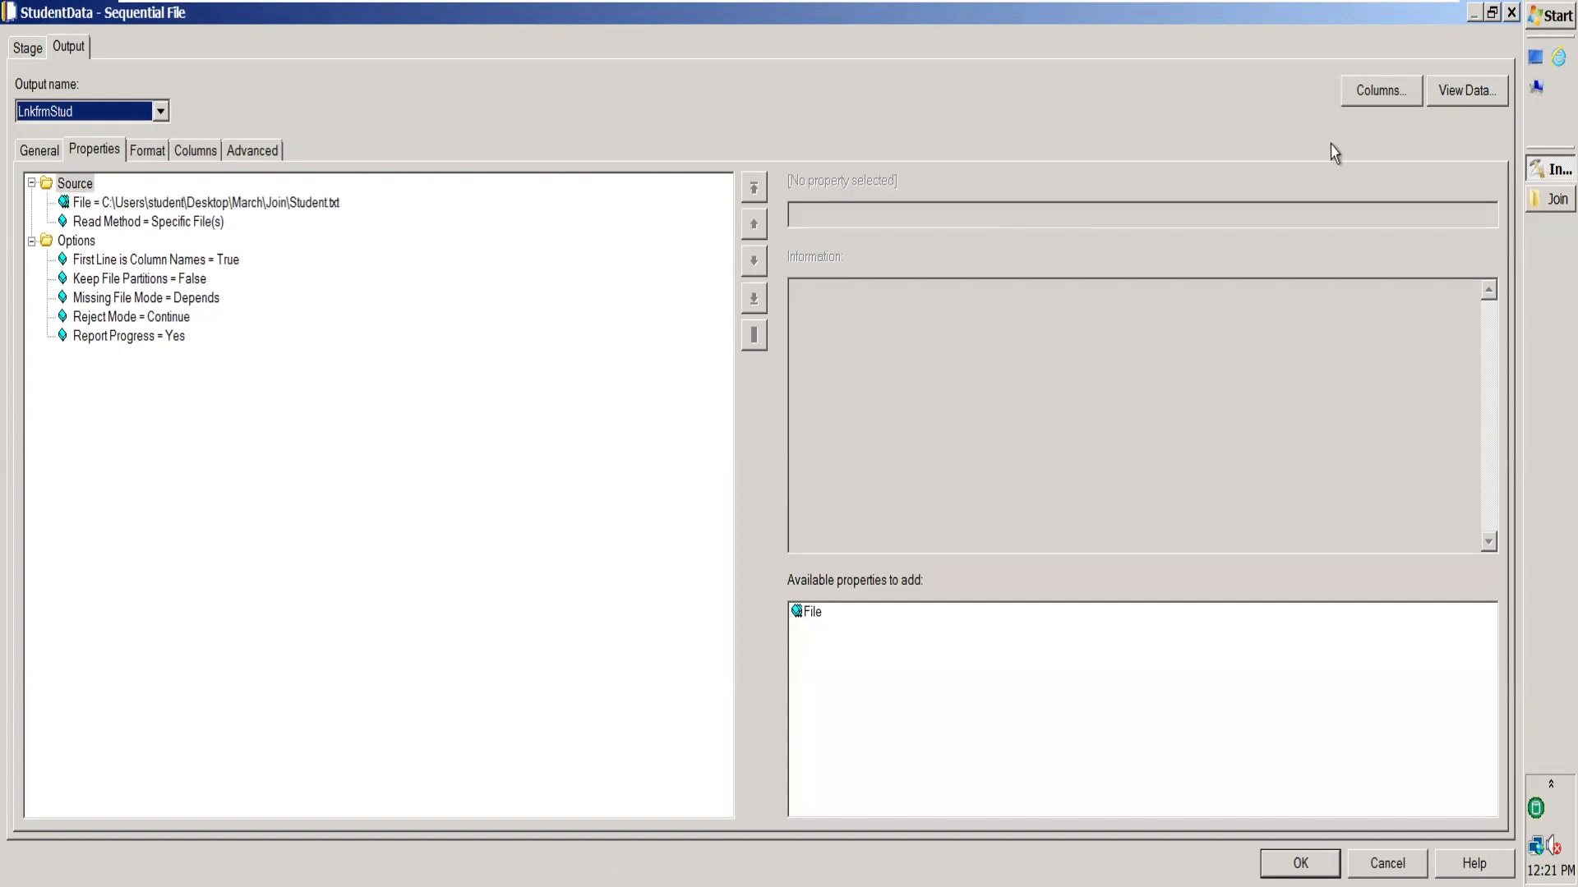
pyautogui.click(1459, 98)
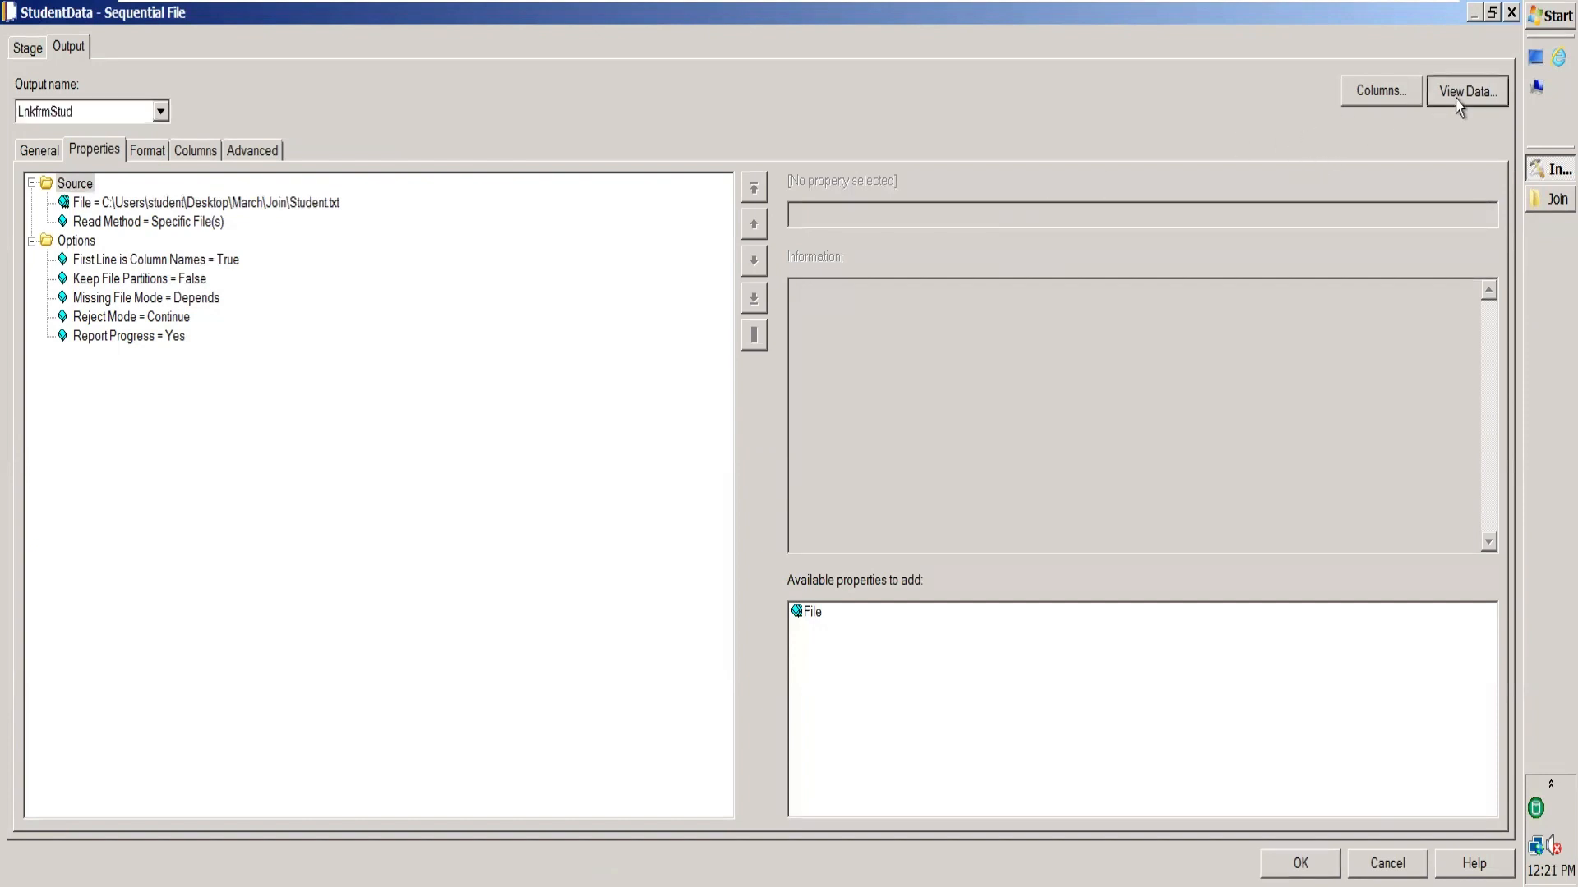
# Browse the seven StudentData rows, noting RollNo 5 is missing after RollNo 4.
pyautogui.click(938, 386)
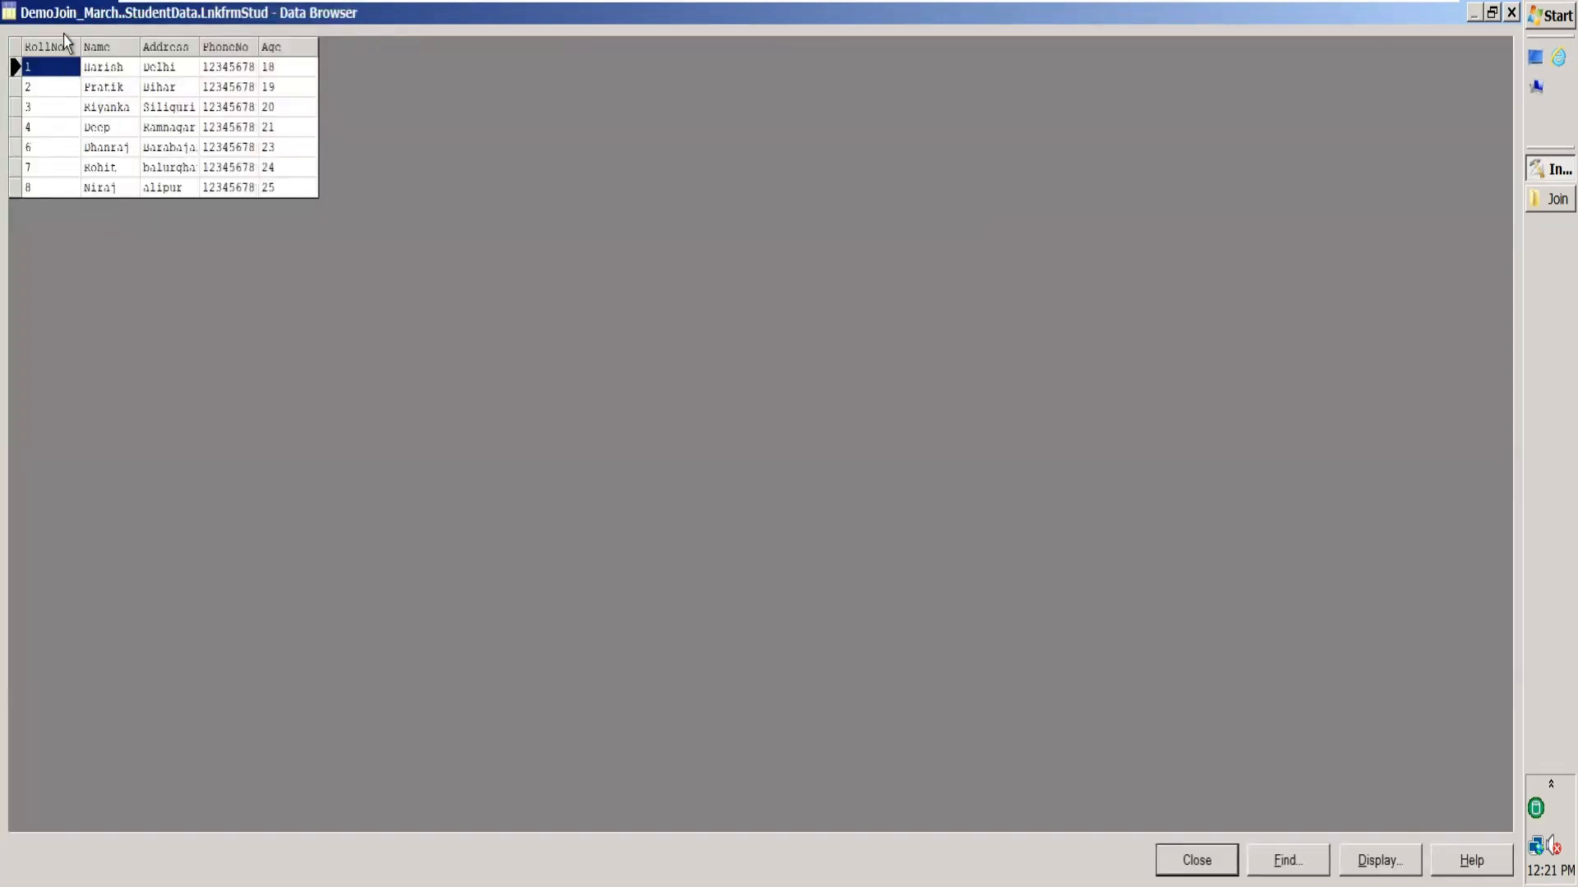
pyautogui.click(67, 130)
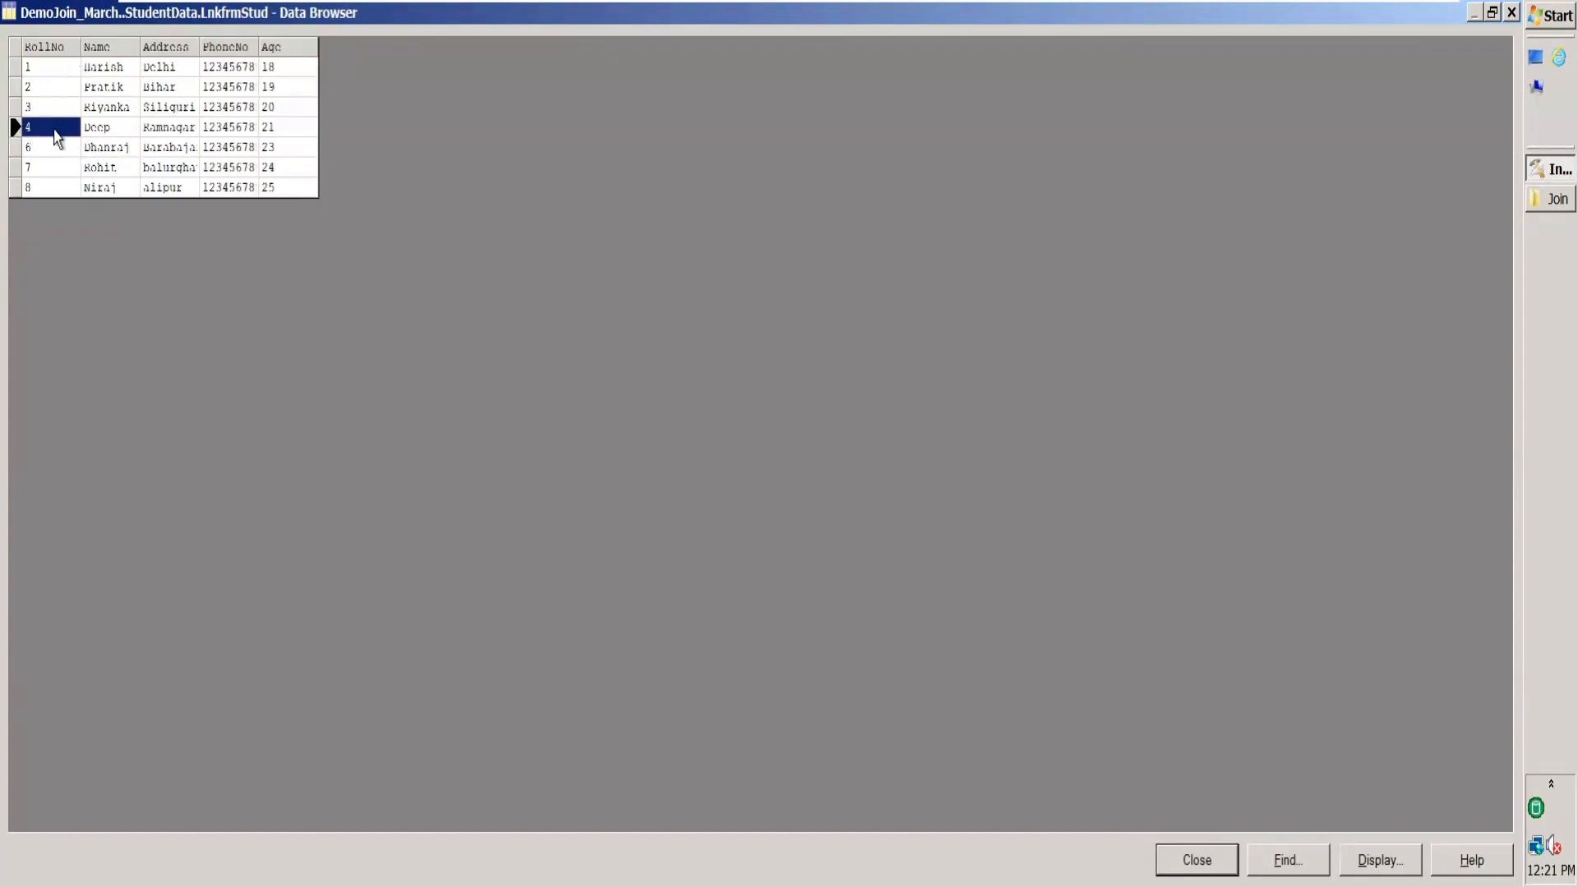
pyautogui.click(1537, 205)
# Inspect Student.txt row 5, where Name and Address run together, and close it unchanged.
pyautogui.click(854, 324)
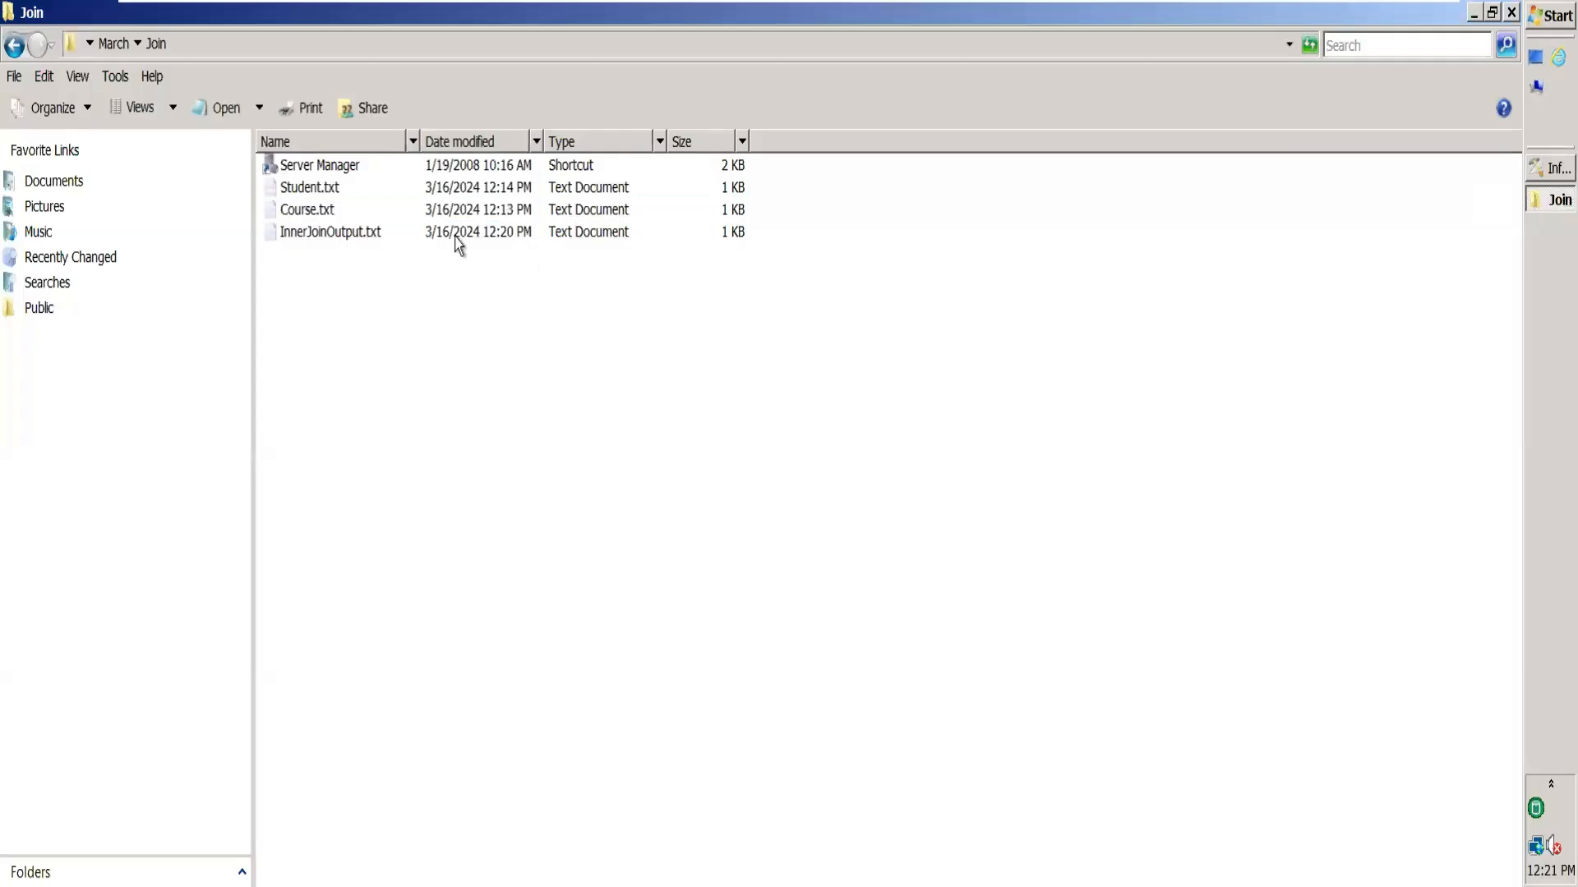
pyautogui.doubleClick(445, 188)
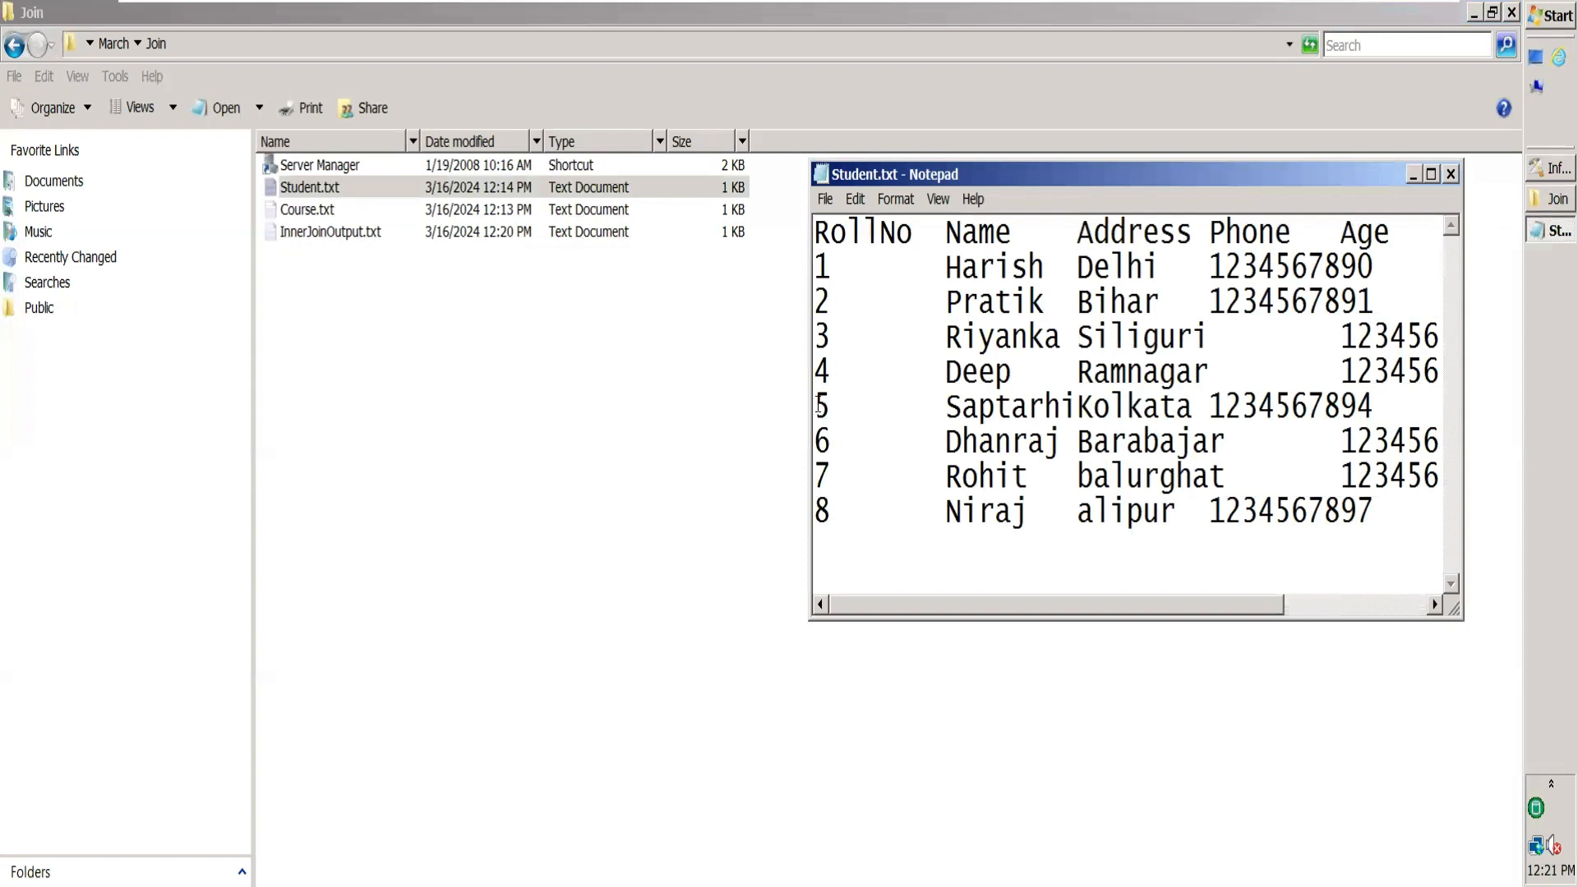
pyautogui.moveTo(820, 406); pyautogui.dragTo(1431, 442)
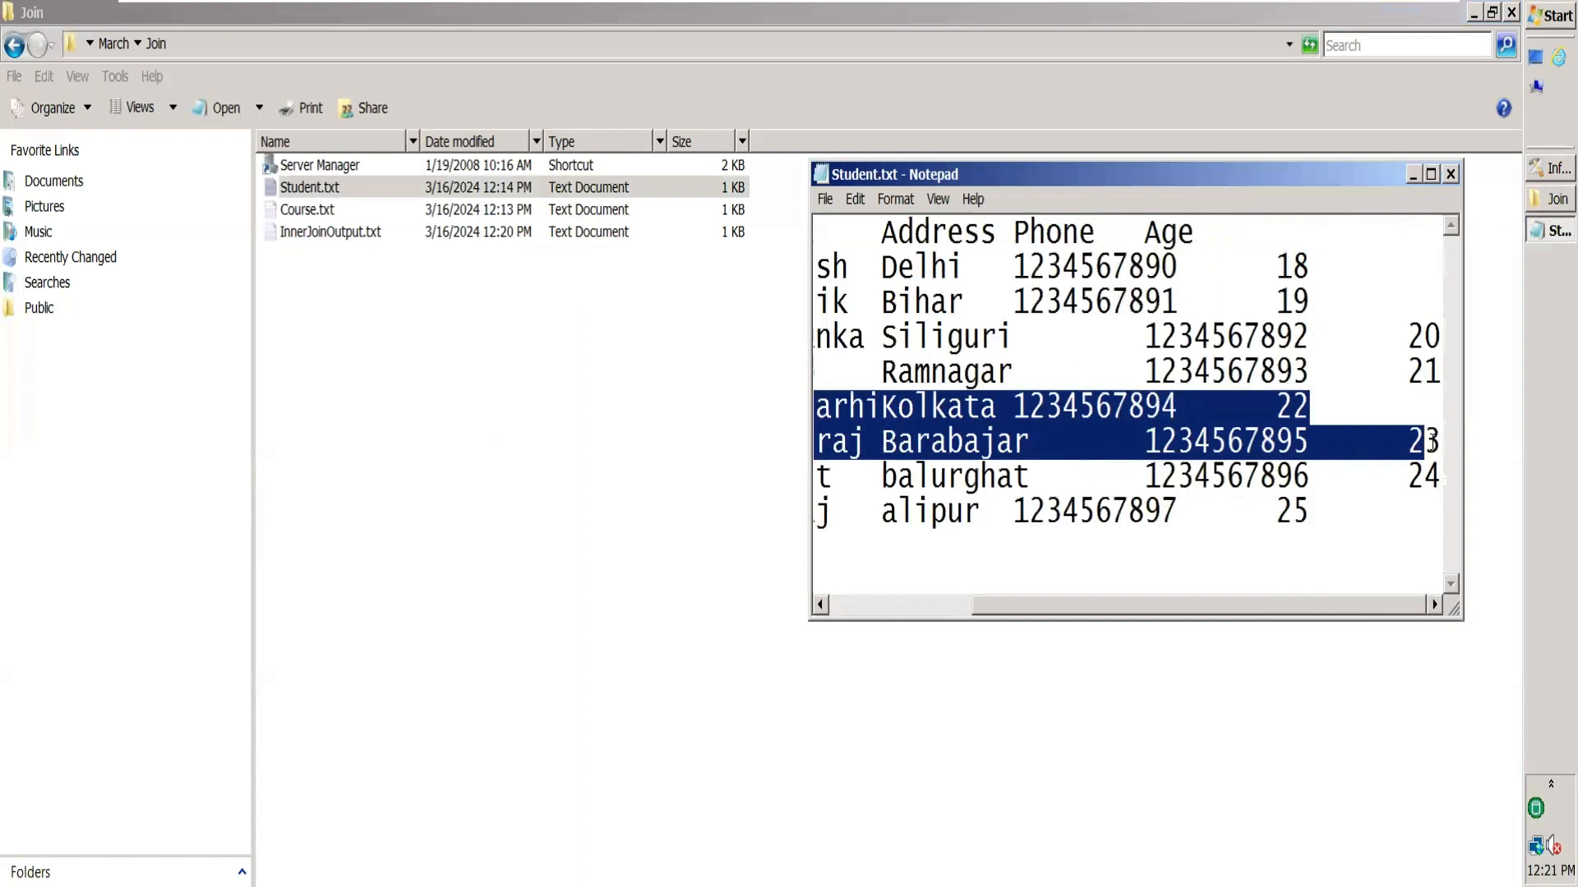
pyautogui.click(1431, 174)
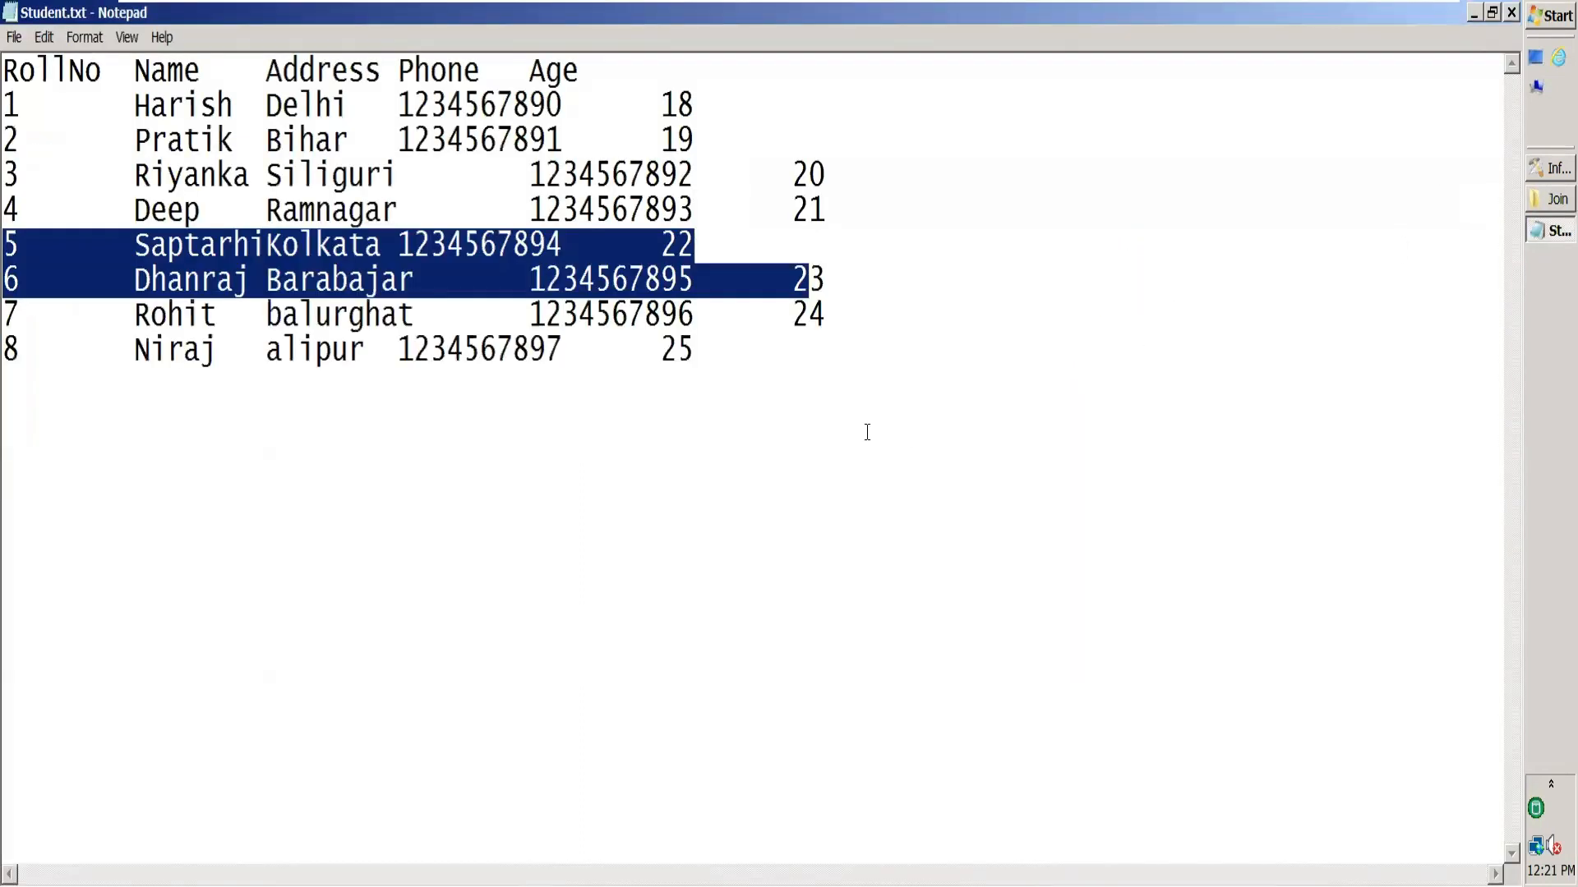
pyautogui.click(796, 433)
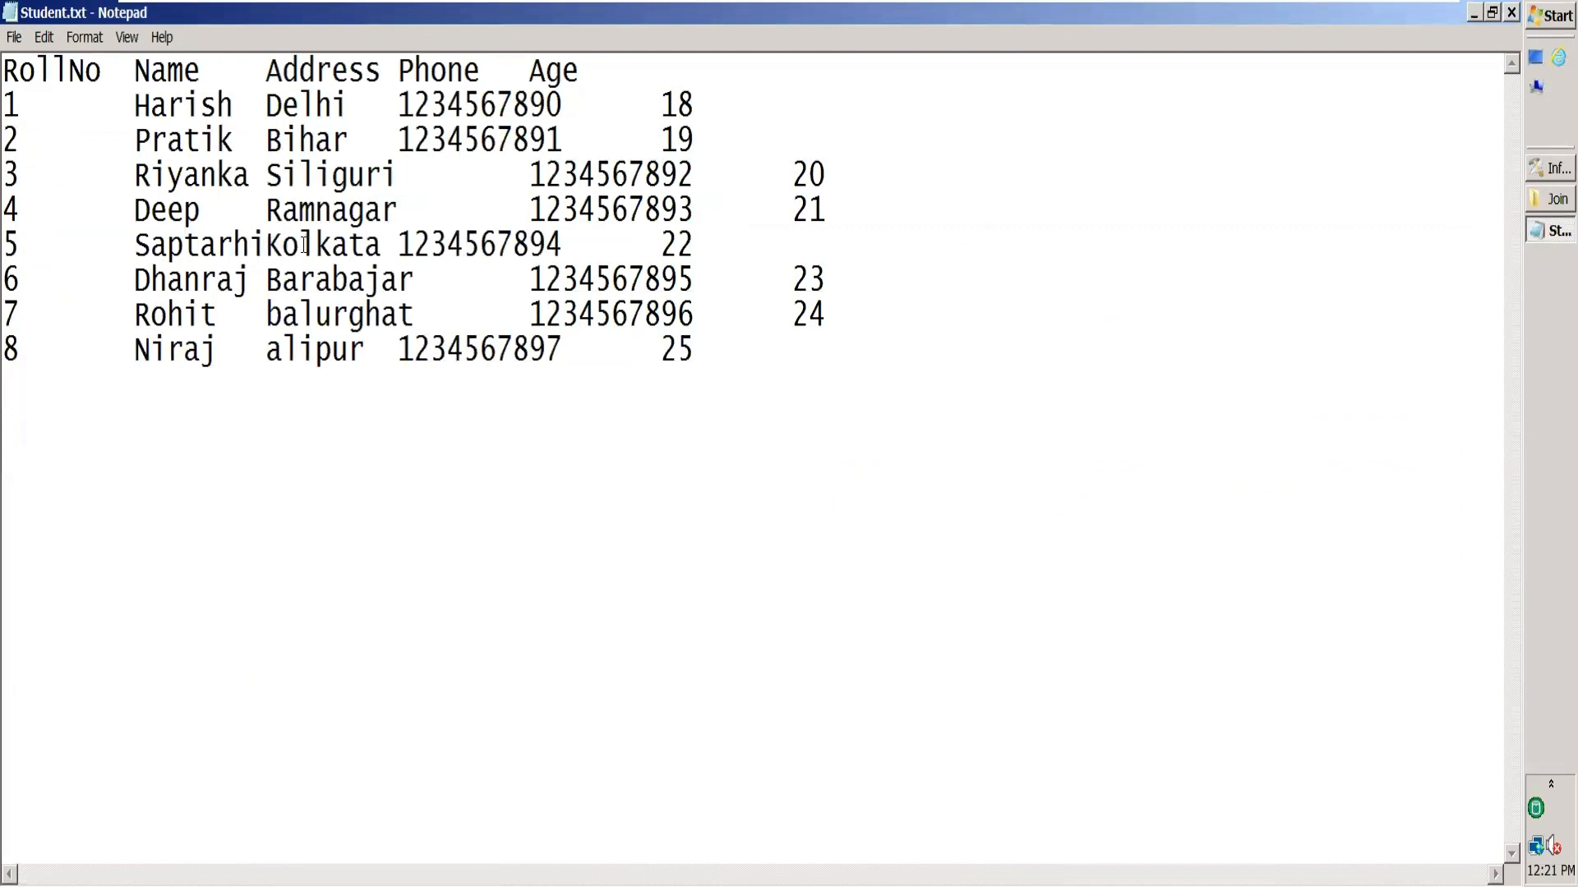
pyautogui.moveTo(12, 244); pyautogui.dragTo(782, 236)
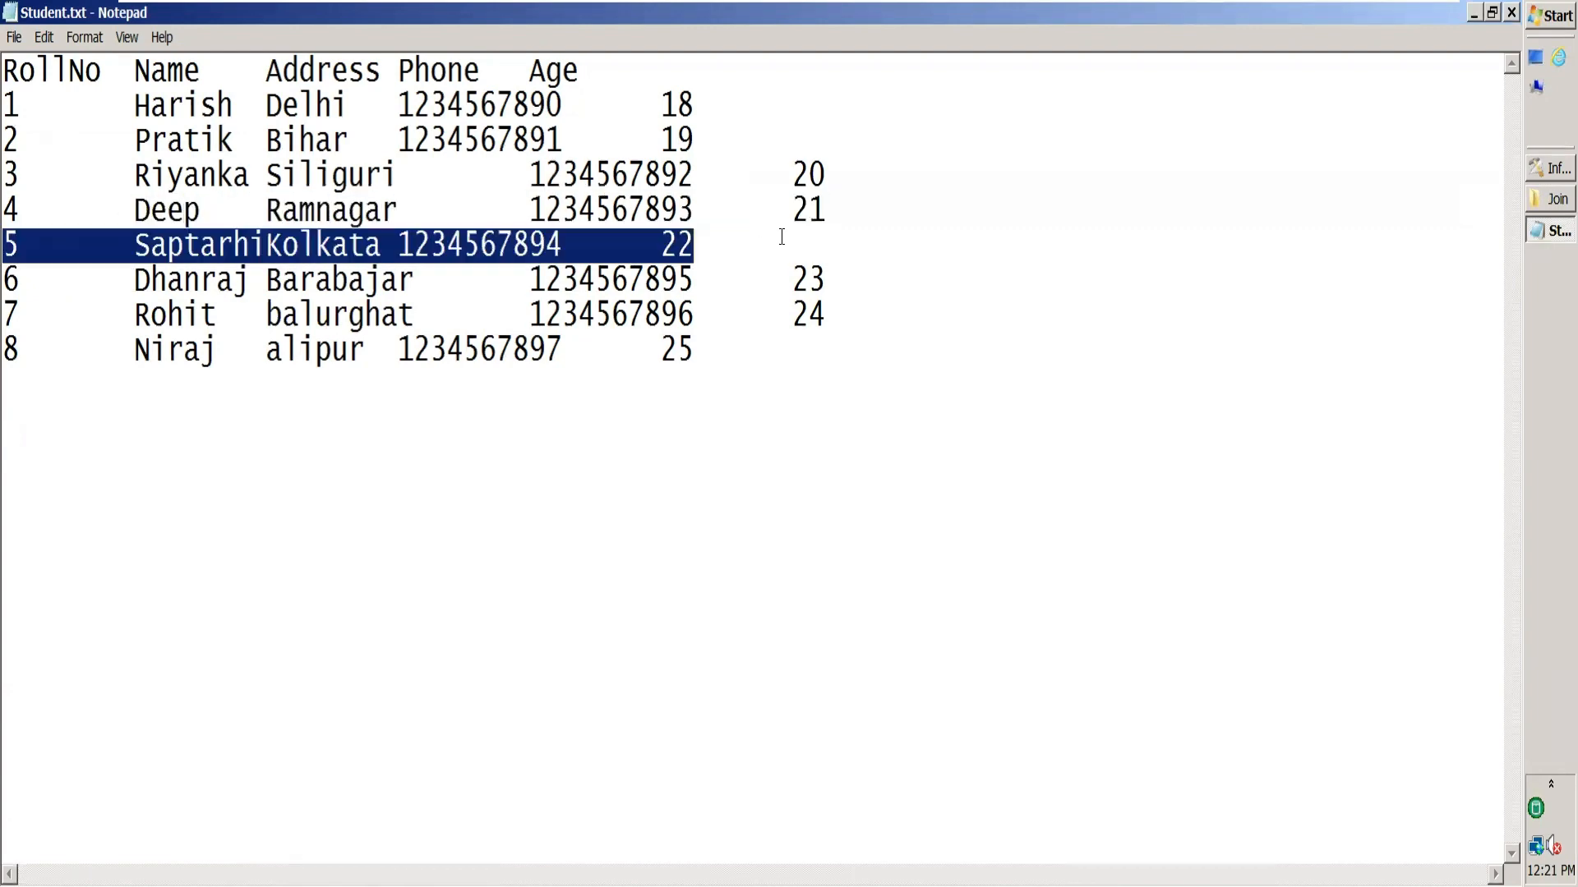
pyautogui.click(1512, 15)
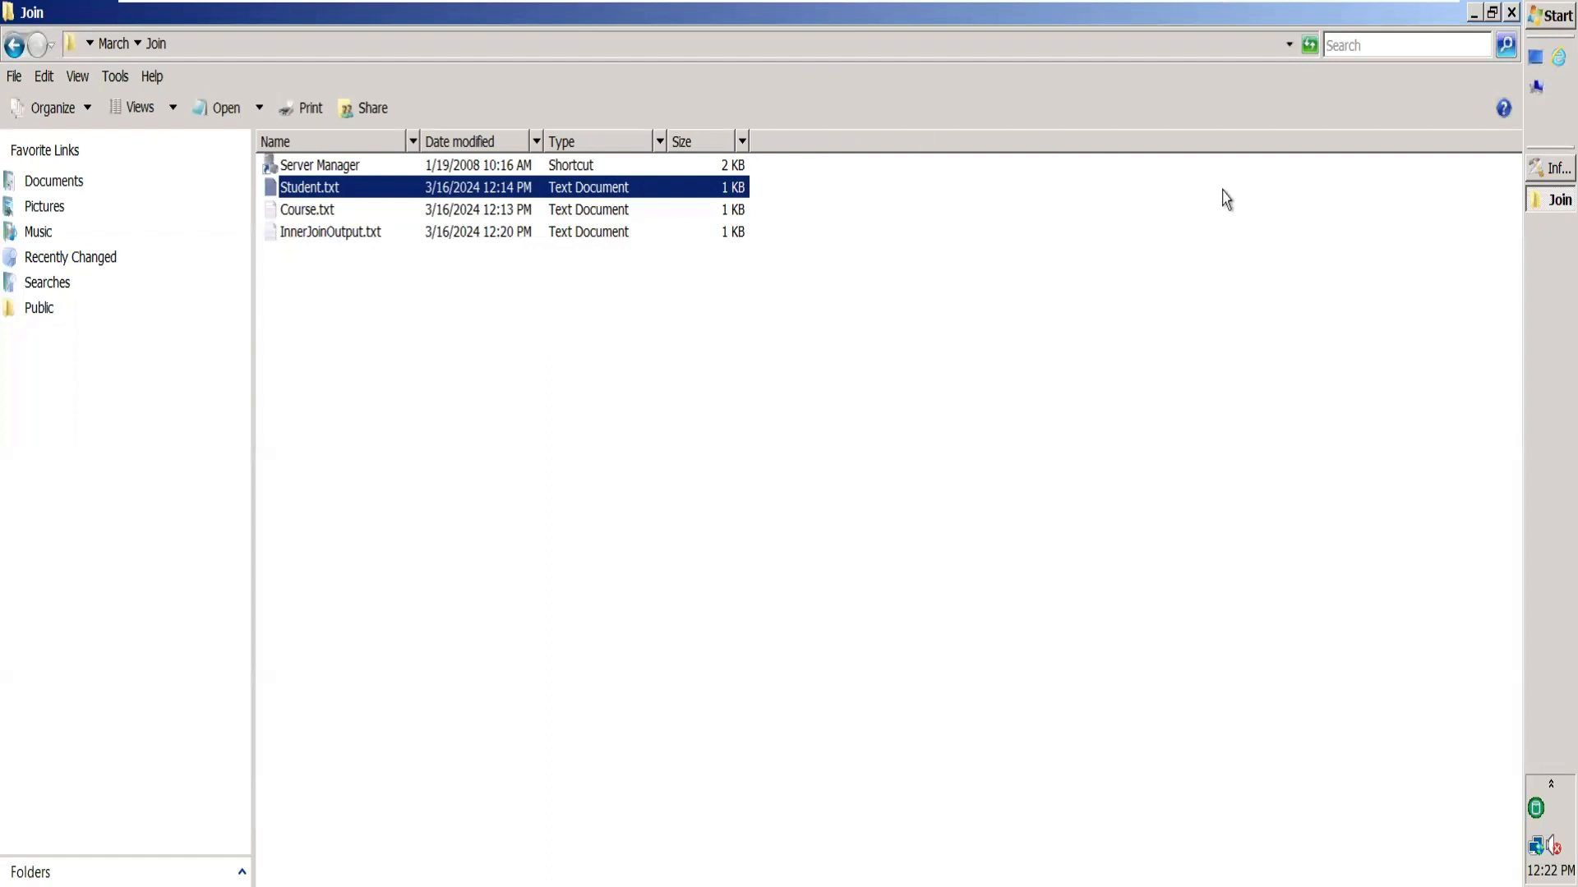
# Close the StudentData preview and cancel its properties without changes.
pyautogui.click(1535, 171)
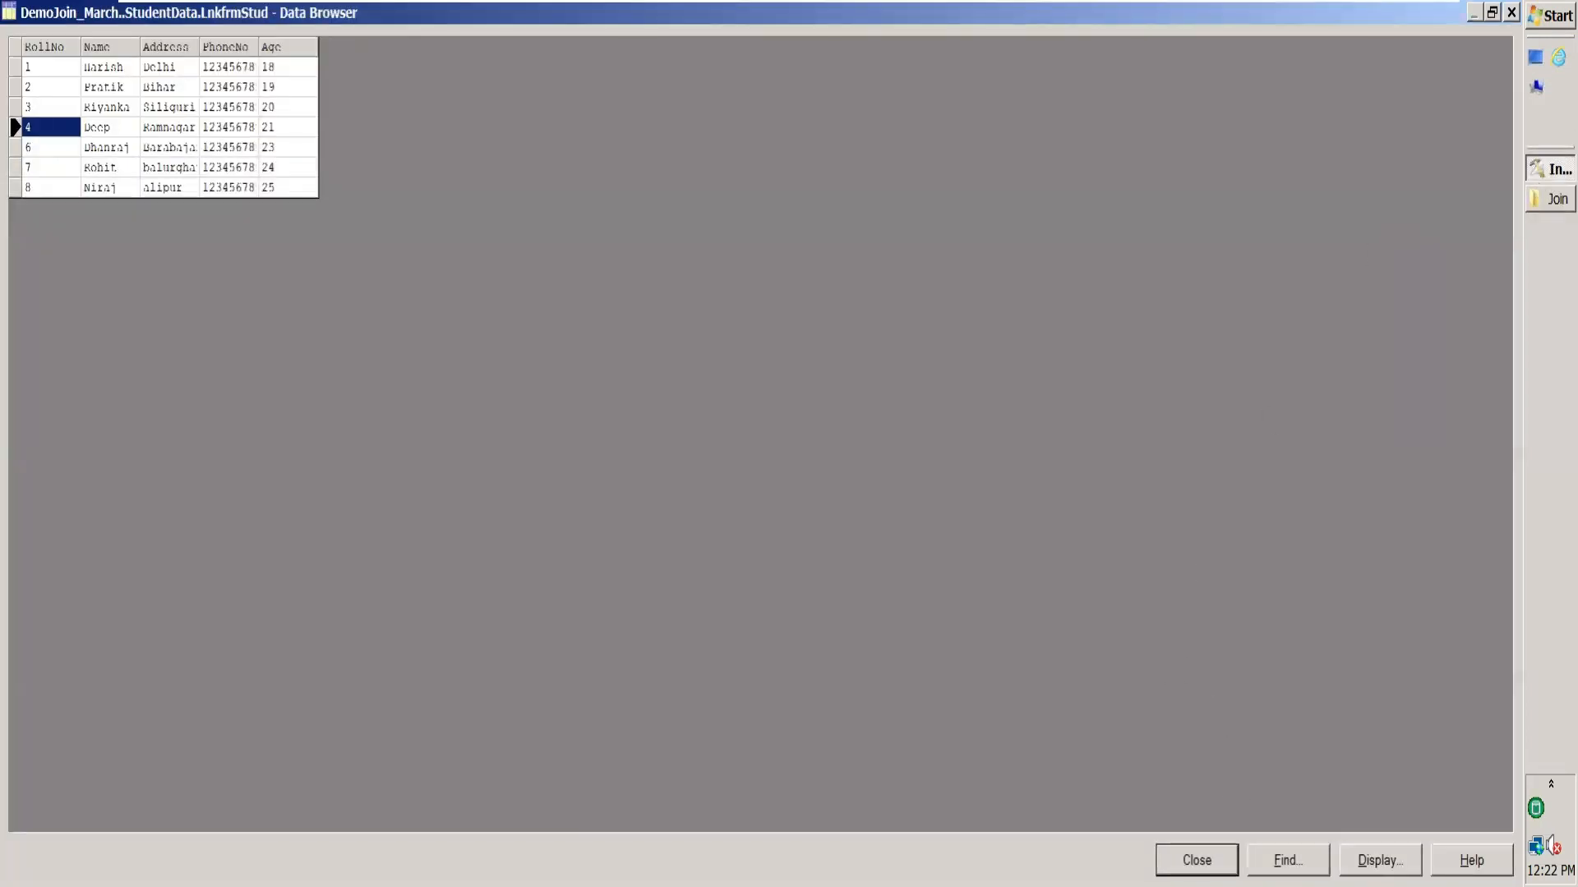
pyautogui.click(1196, 861)
pyautogui.click(1387, 863)
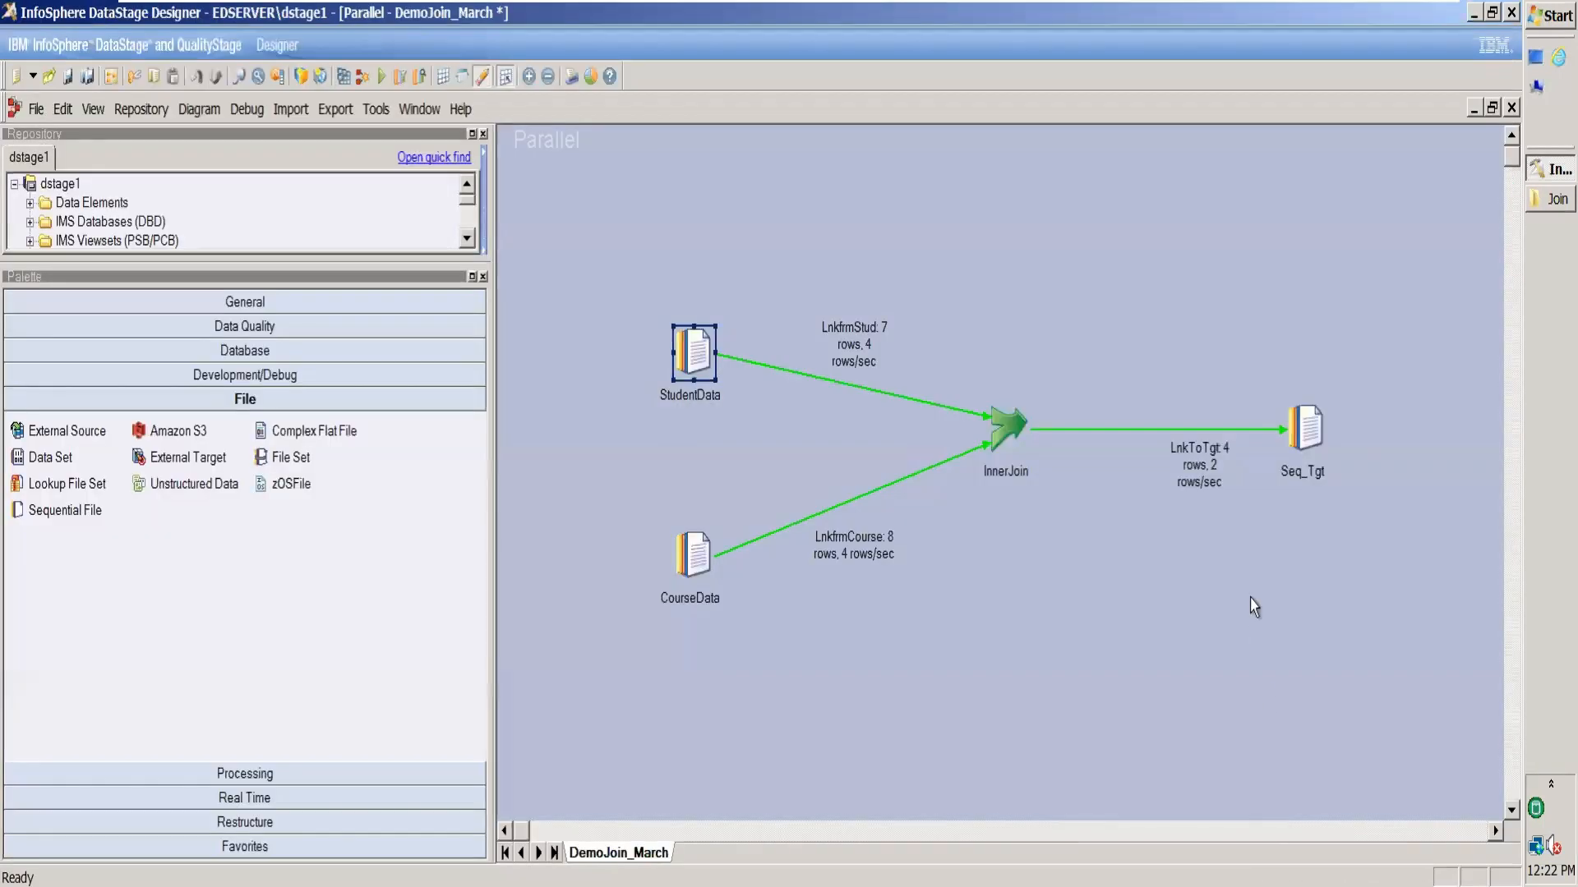
# Review the job log's import messages: StudentData imported 7 records and rejected 1 on PhoneNo.
pyautogui.hotkey('ctrl', 'l')
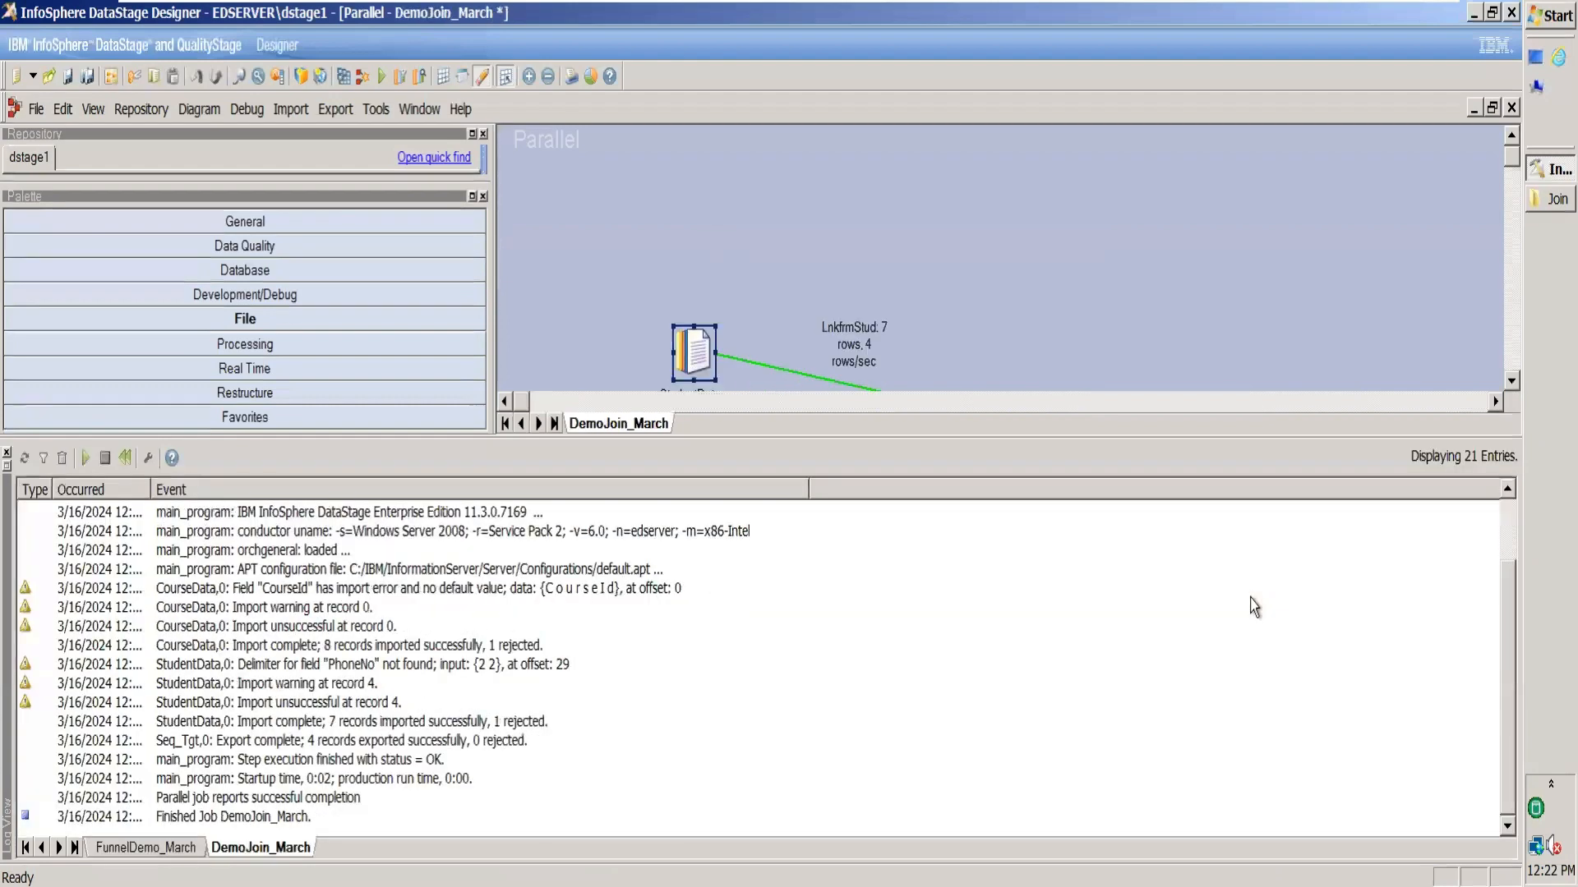
pyautogui.click(359, 649)
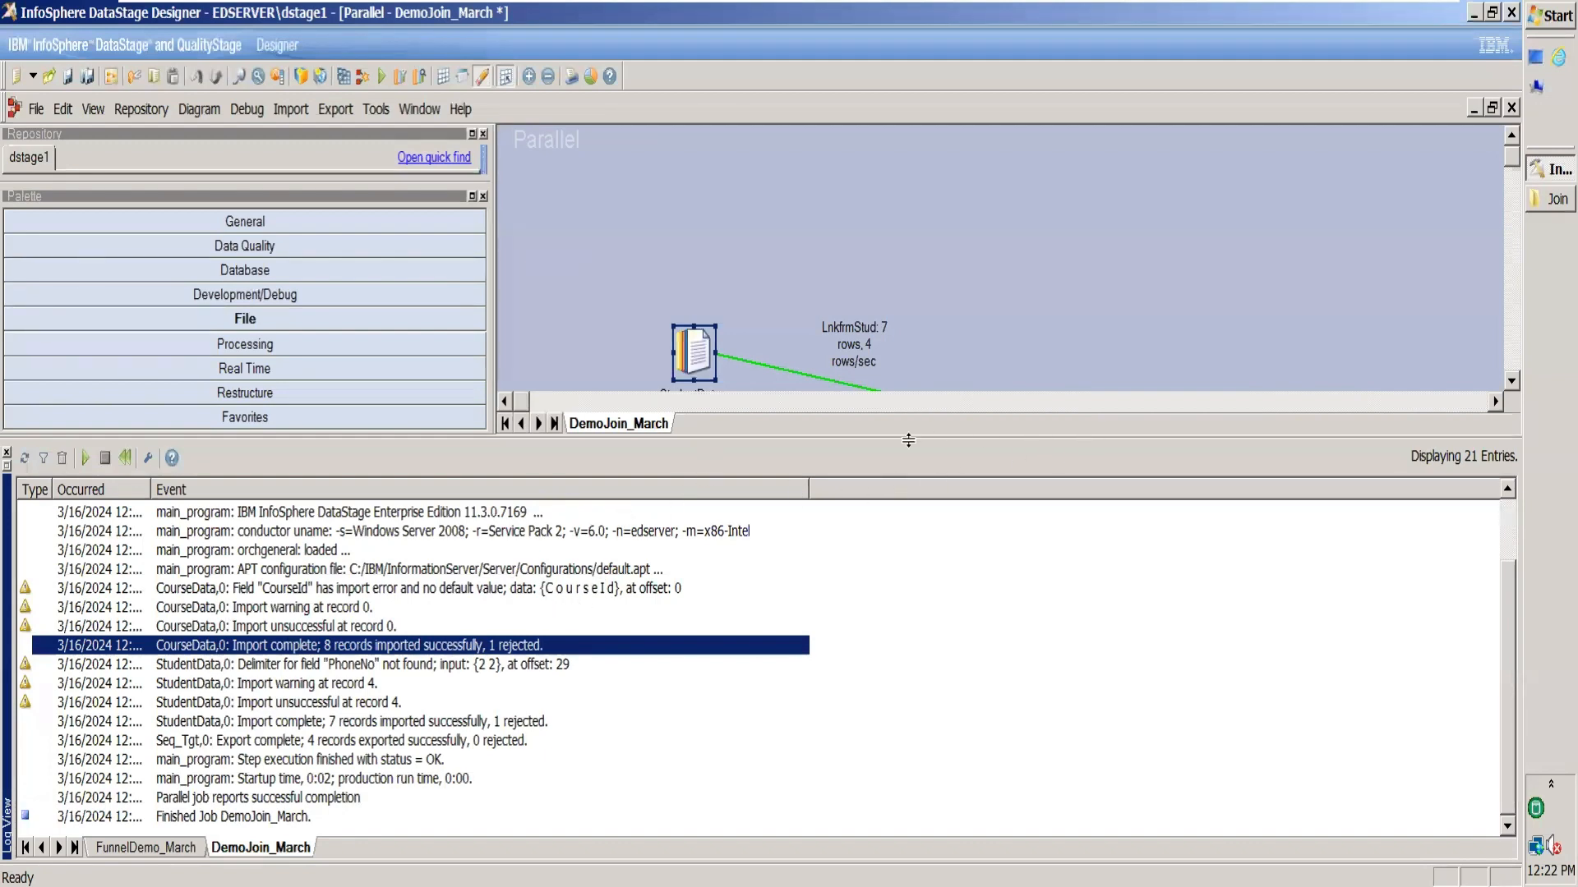
pyautogui.click(480, 723)
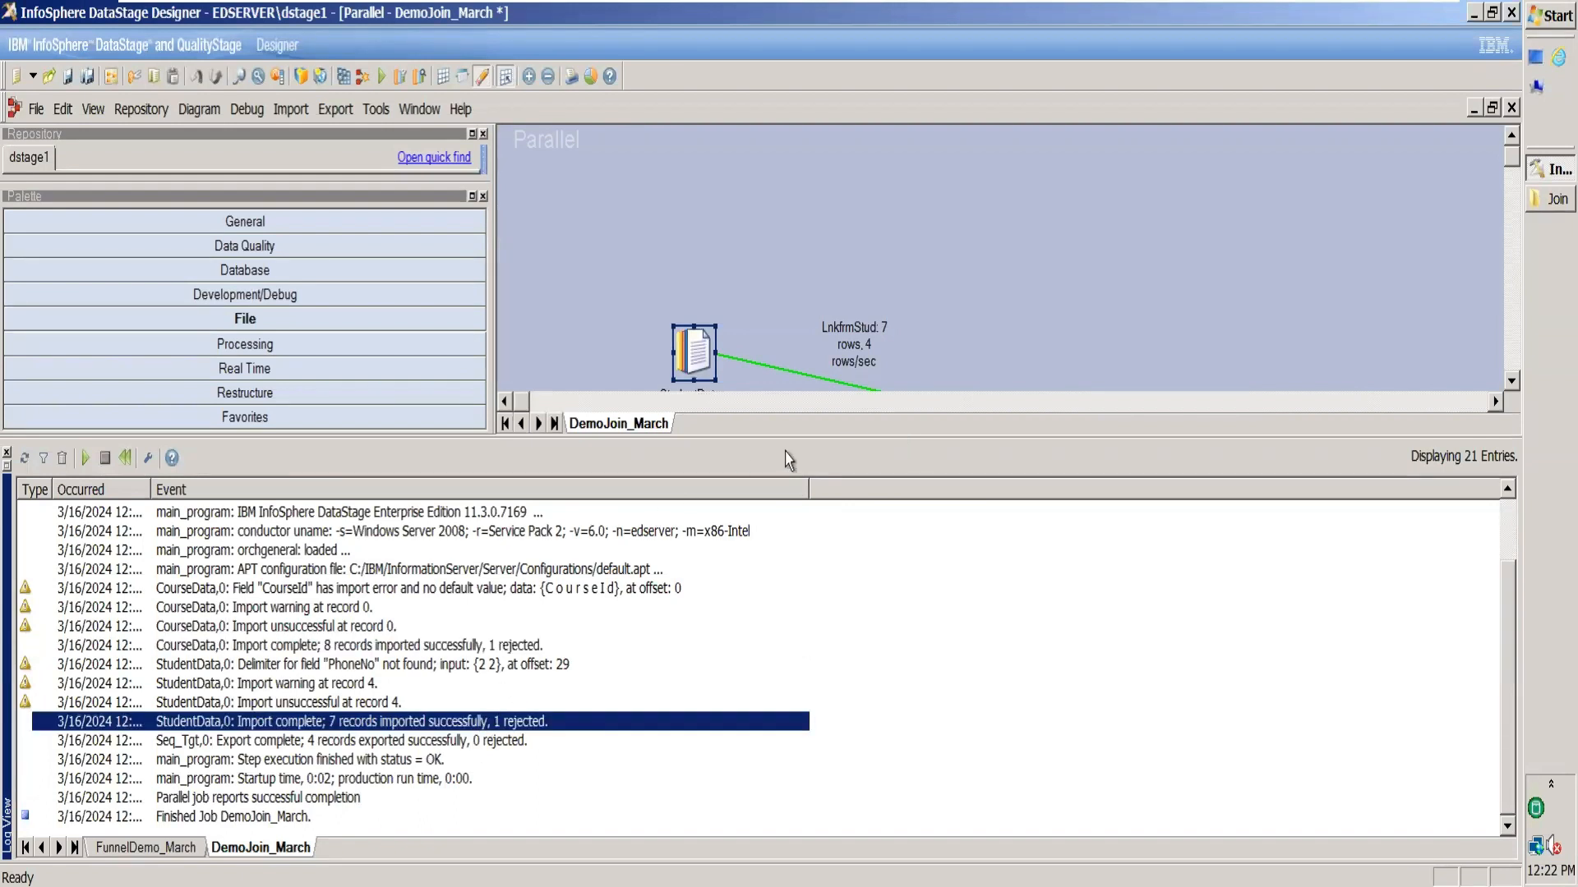
pyautogui.click(1534, 206)
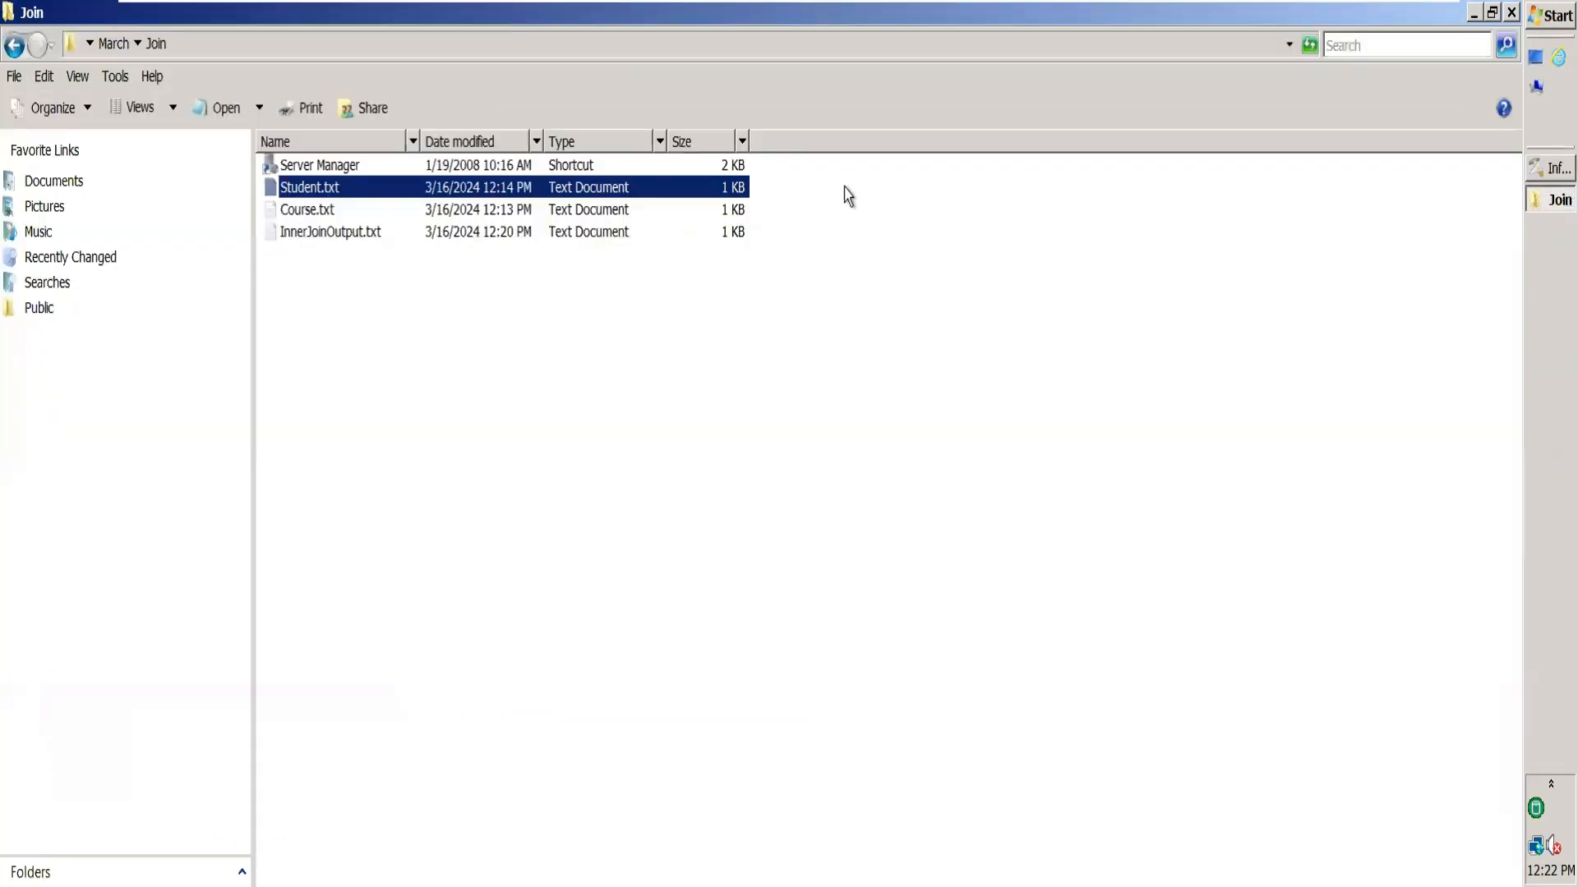
# Insert a tab between Saptarhi and Kolkata on row 5 of Student.txt and save it.
pyautogui.doubleClick(374, 189)
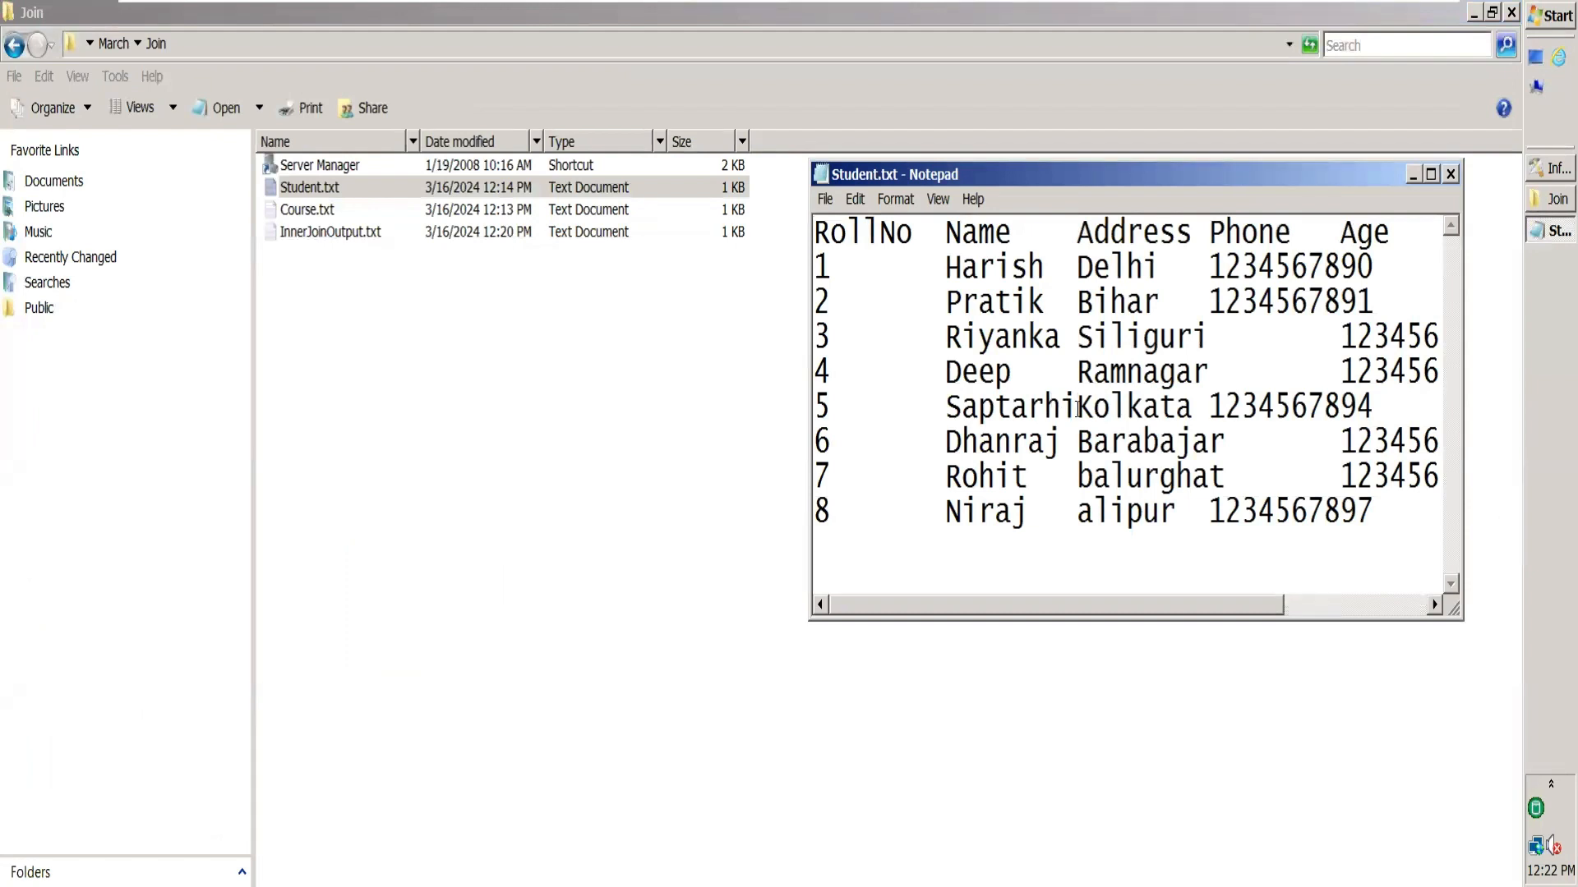
pyautogui.press('Tab')
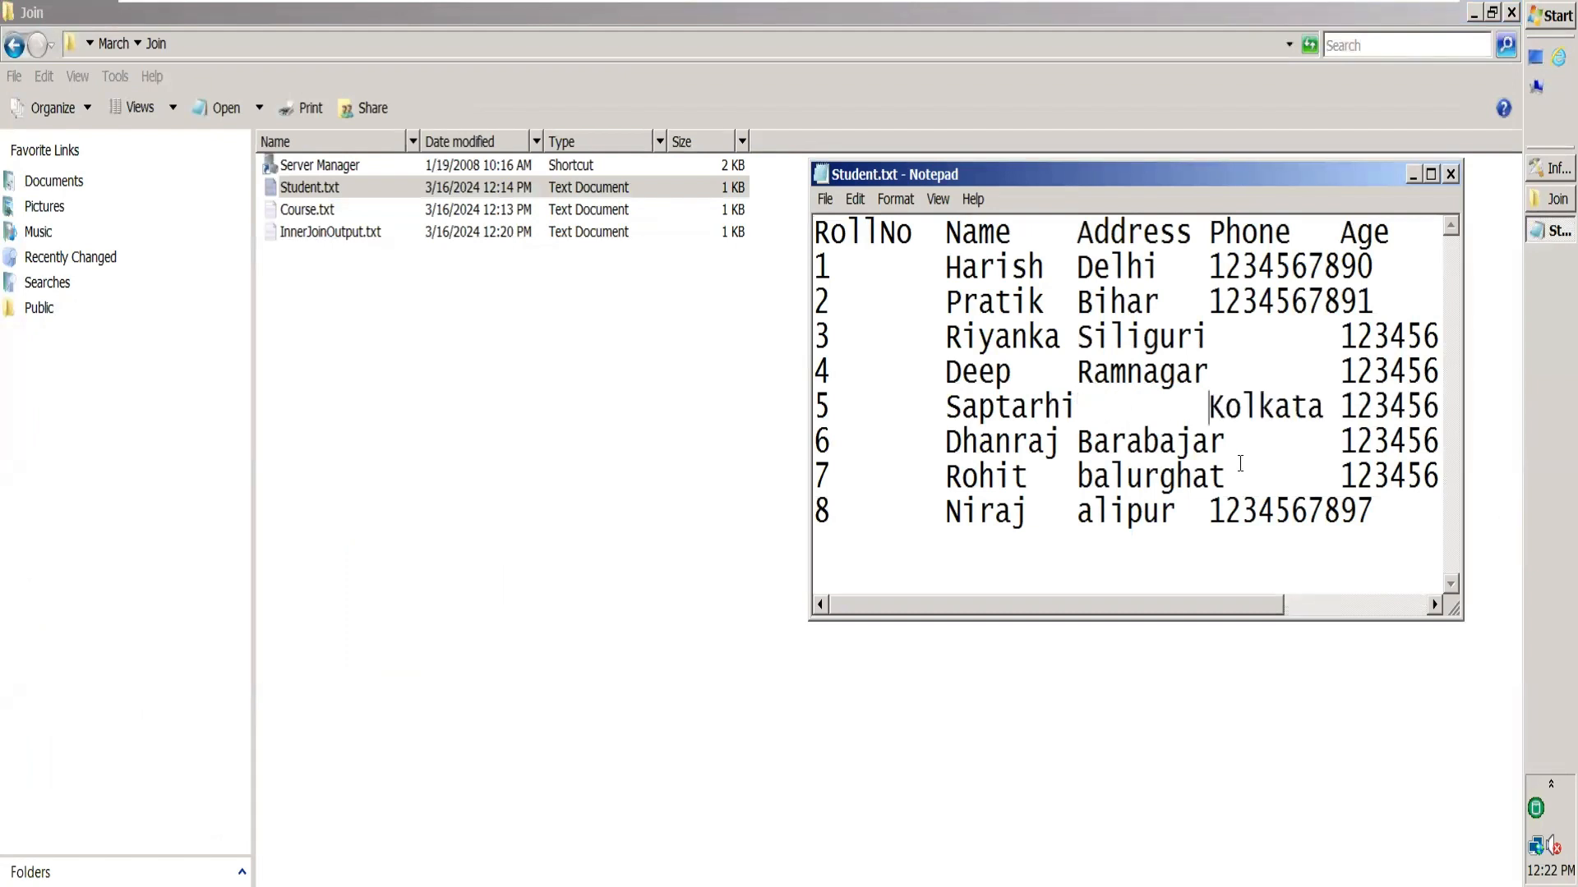
pyautogui.press('BackSpace')
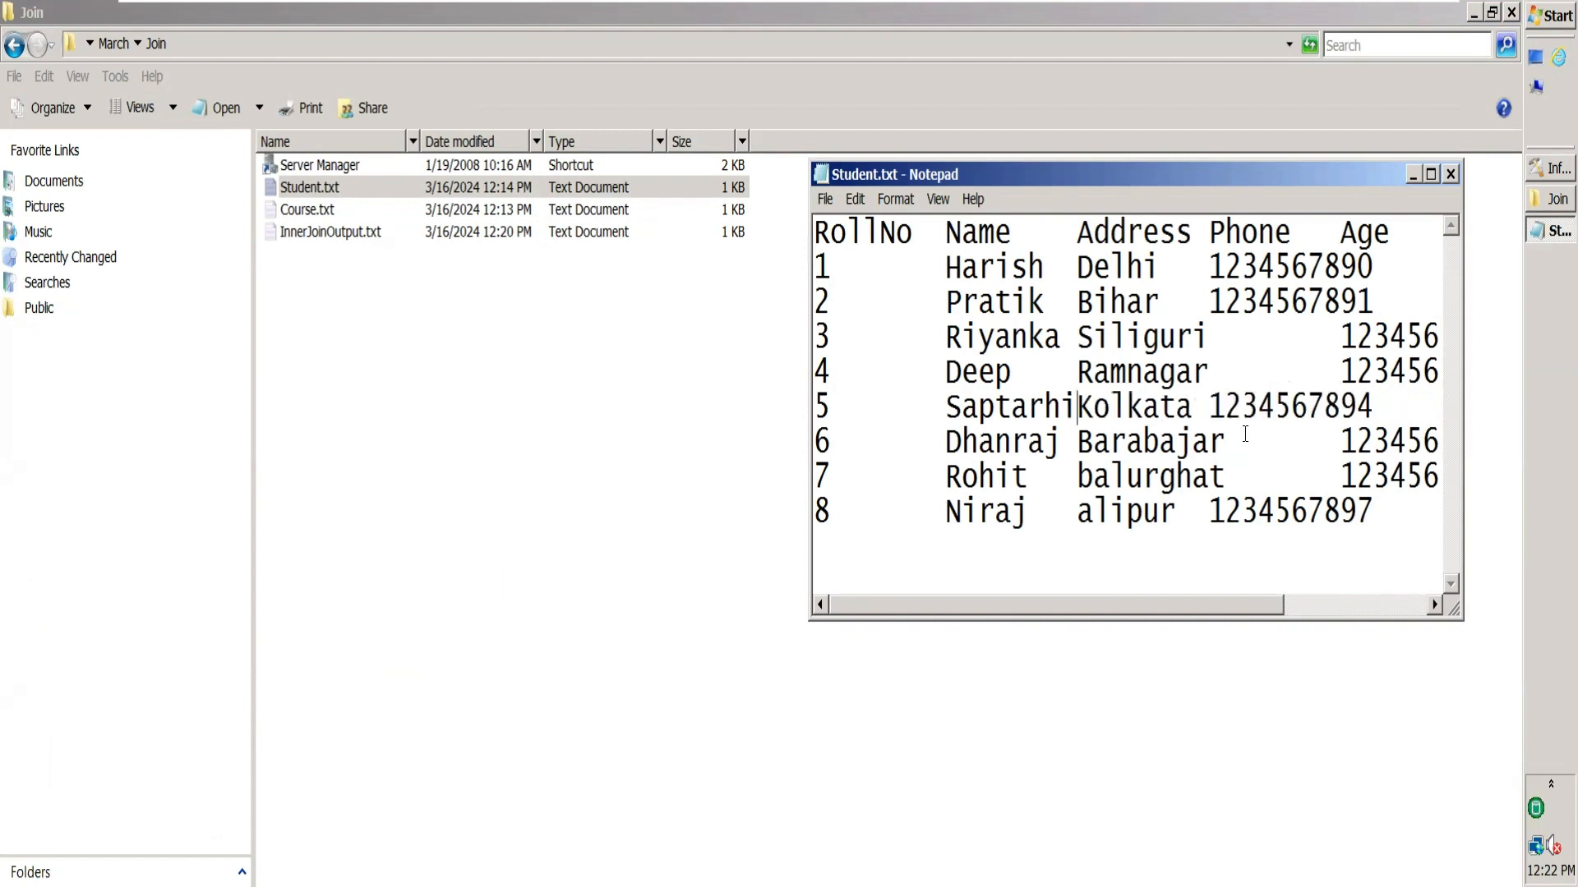
pyautogui.press('Tab')
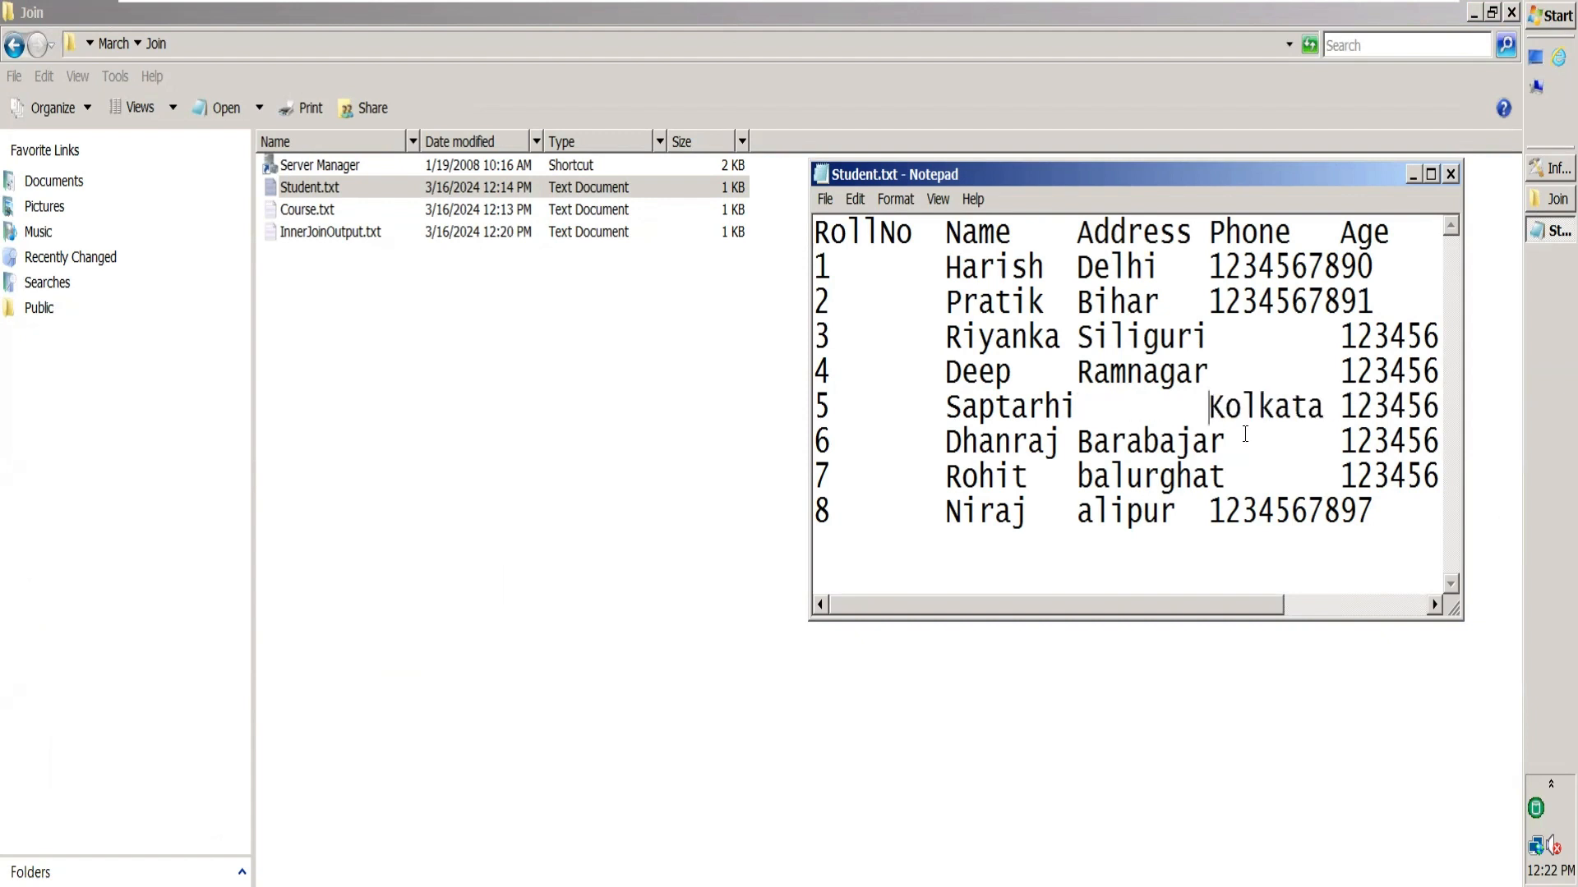
pyautogui.hotkey('ctrl', 's')
pyautogui.click(1451, 174)
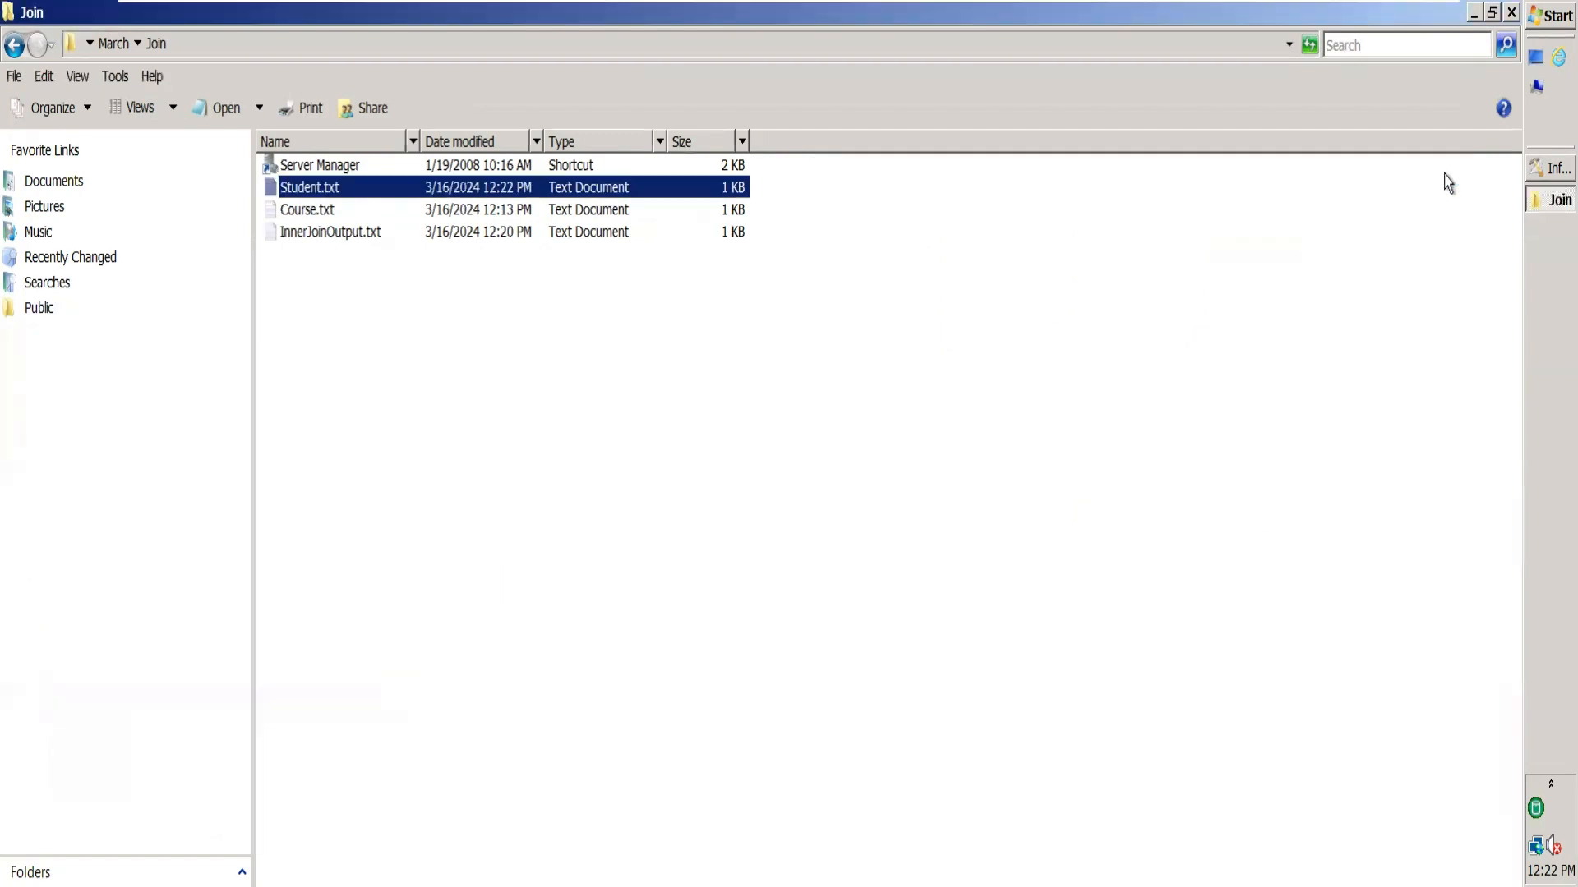
pyautogui.click(1530, 170)
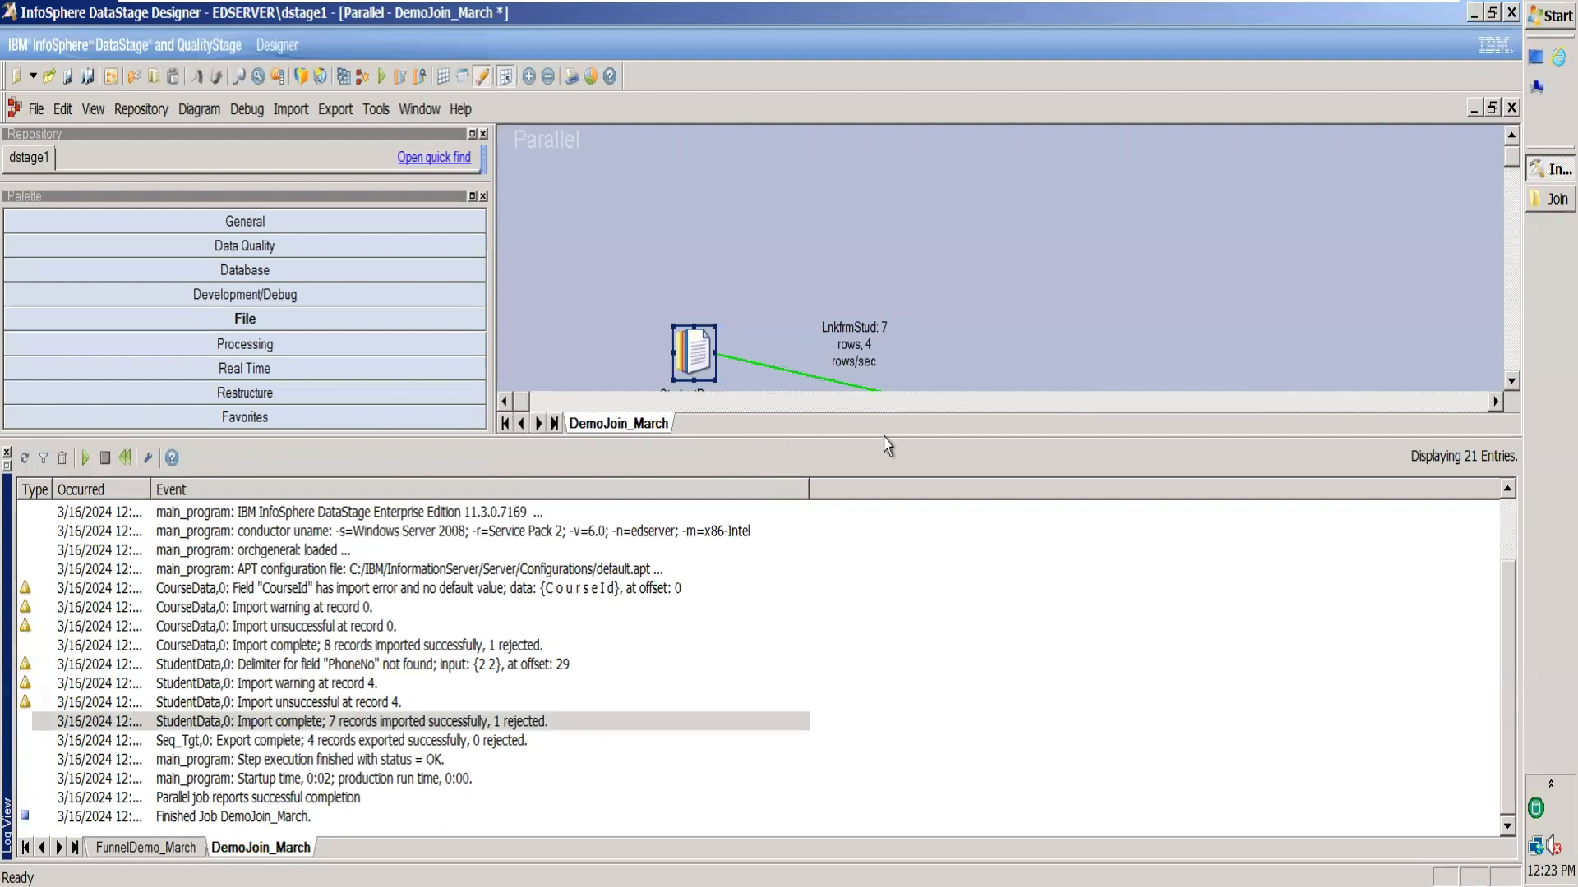
pyautogui.click(1512, 327)
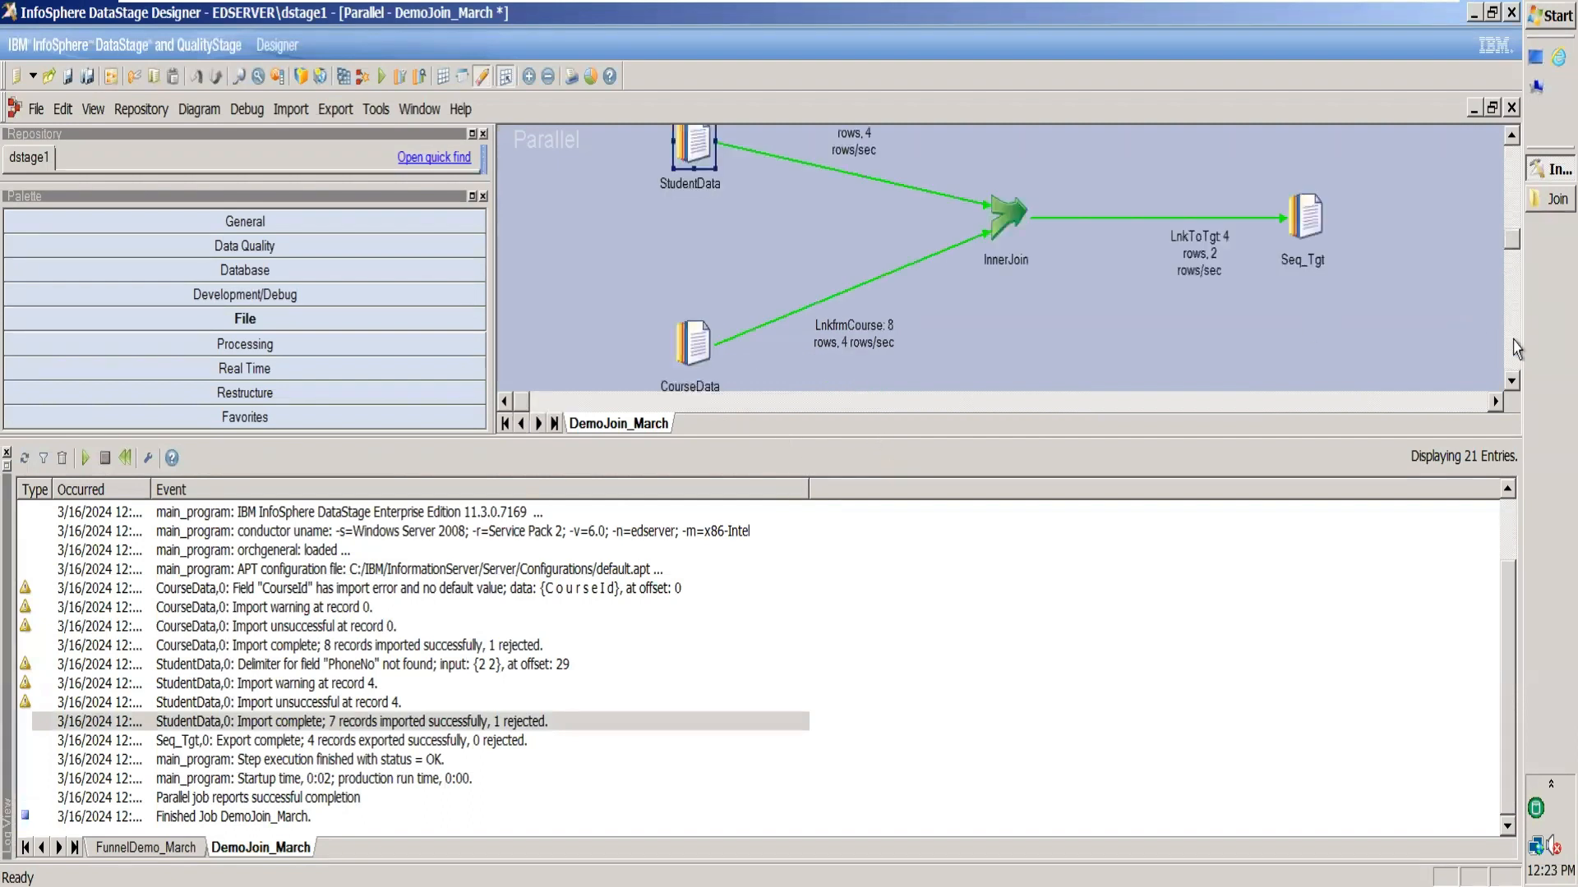
pyautogui.doubleClick(698, 154)
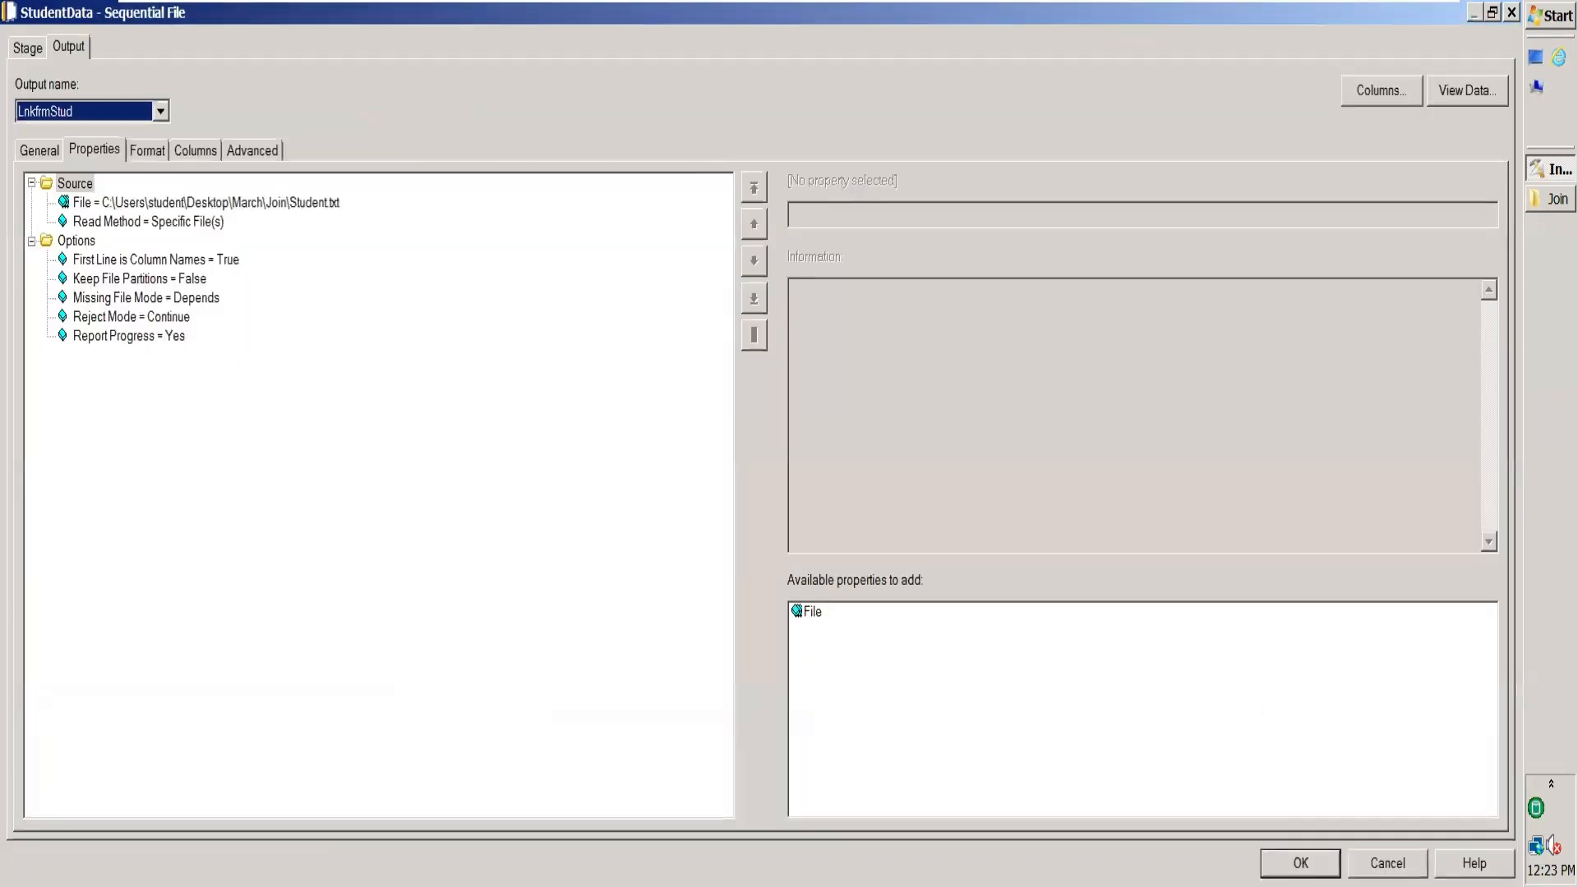
pyautogui.press('Return')
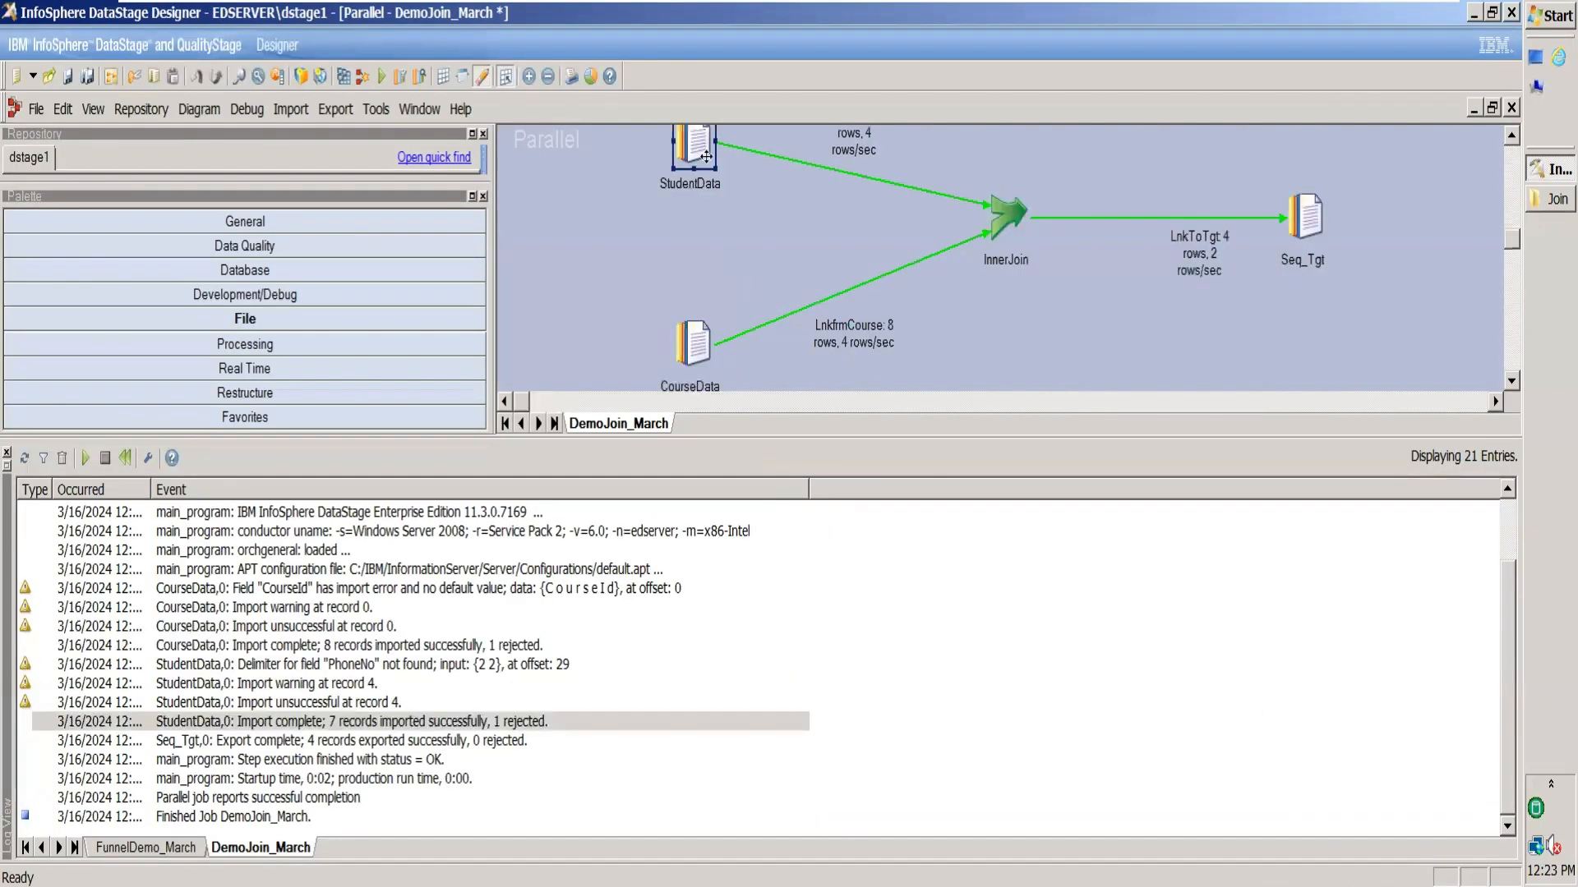
pyautogui.doubleClick(704, 343)
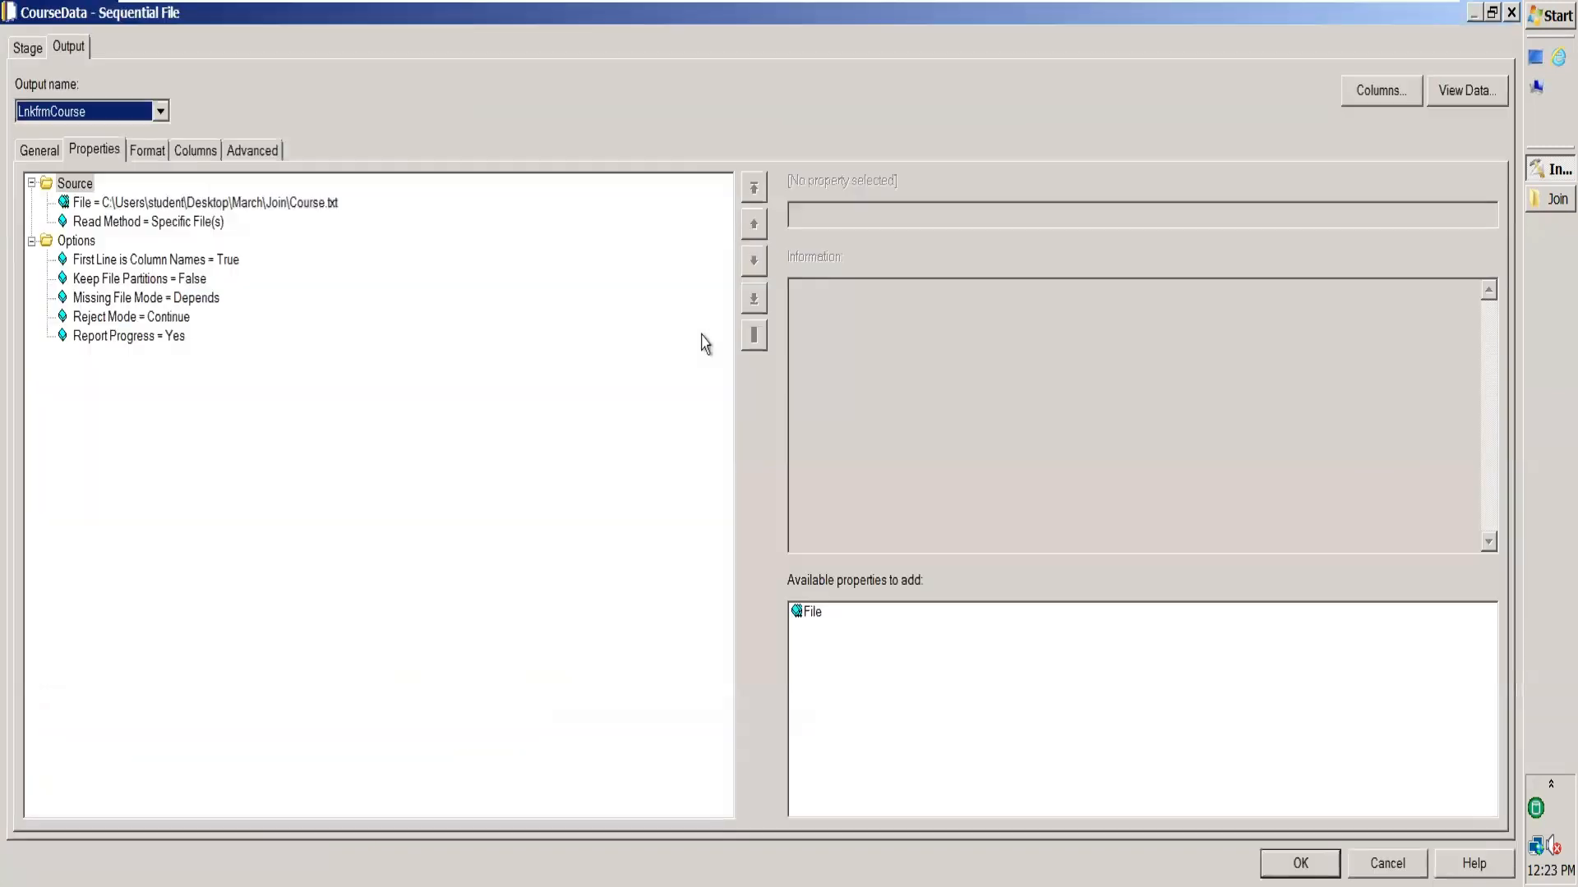
pyautogui.click(182, 153)
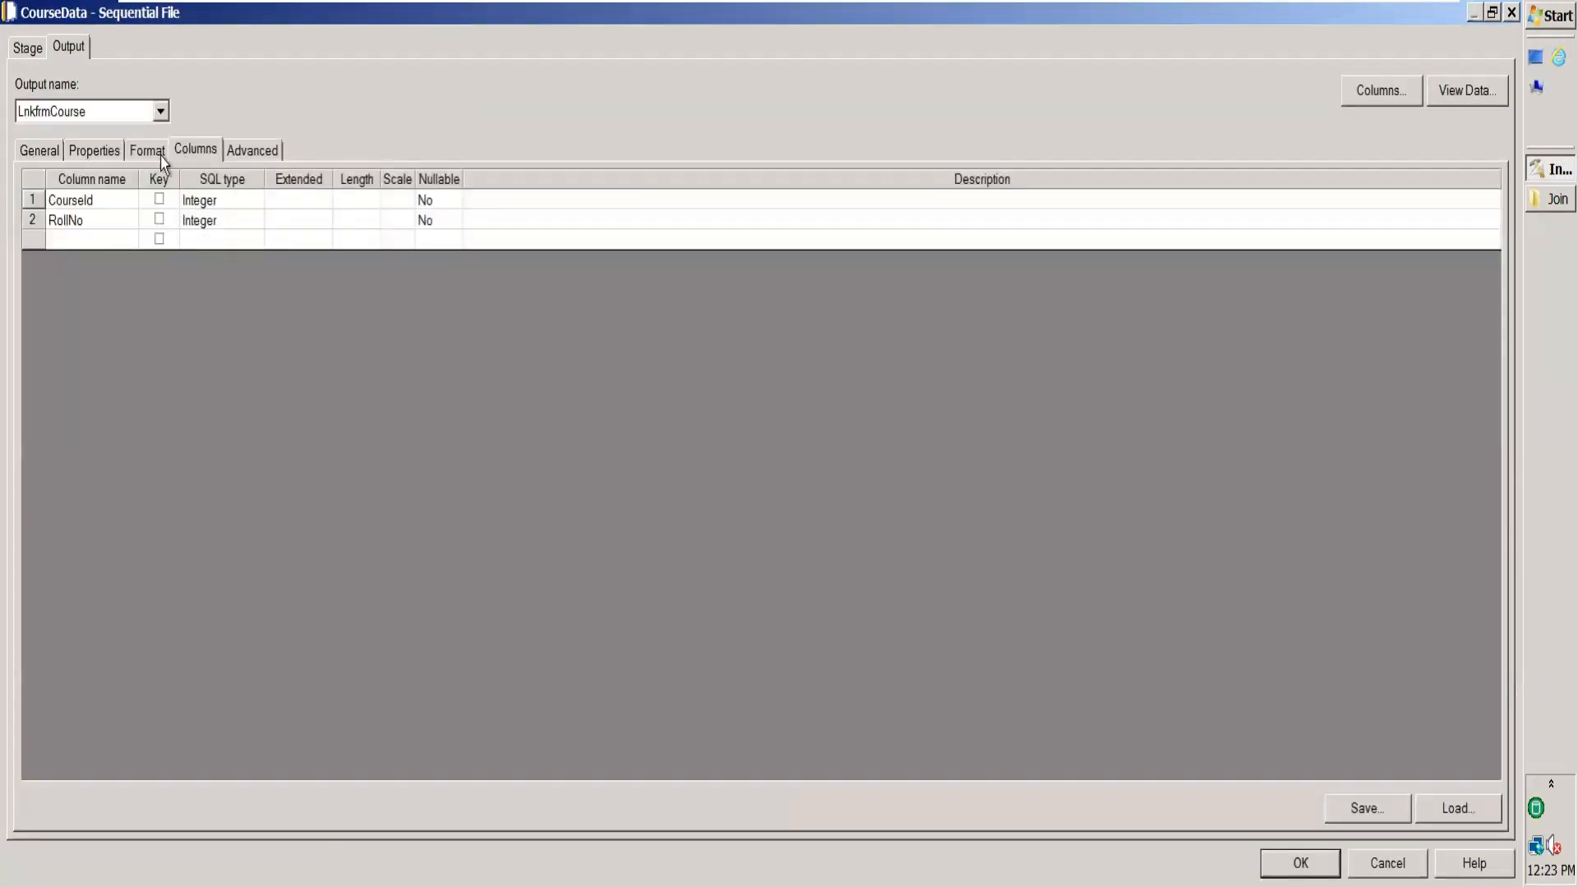
pyautogui.click(139, 156)
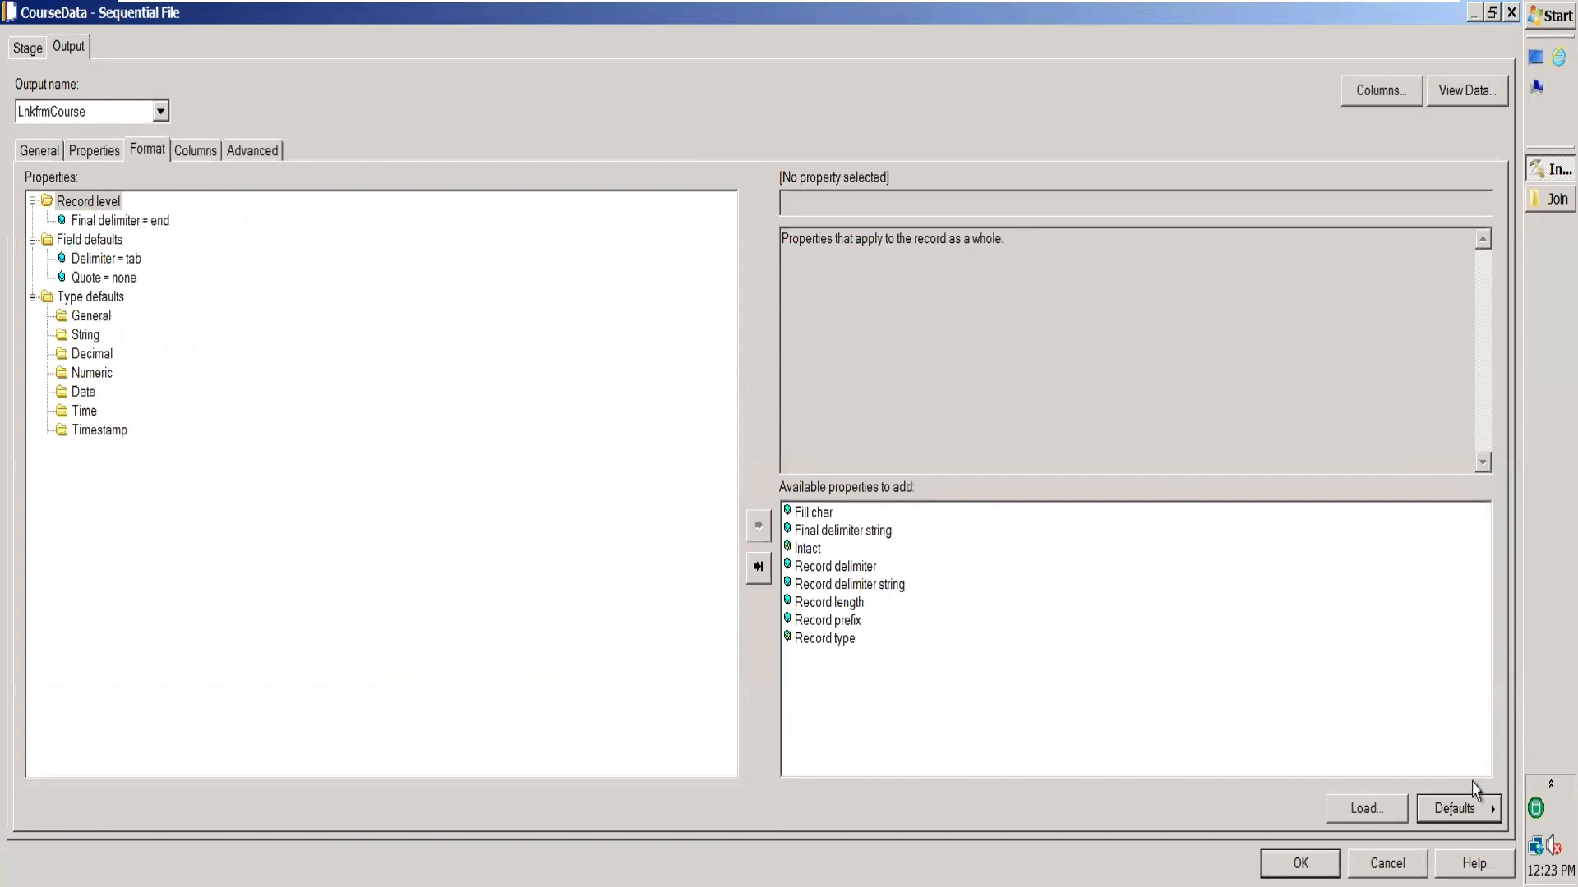
pyautogui.click(1300, 863)
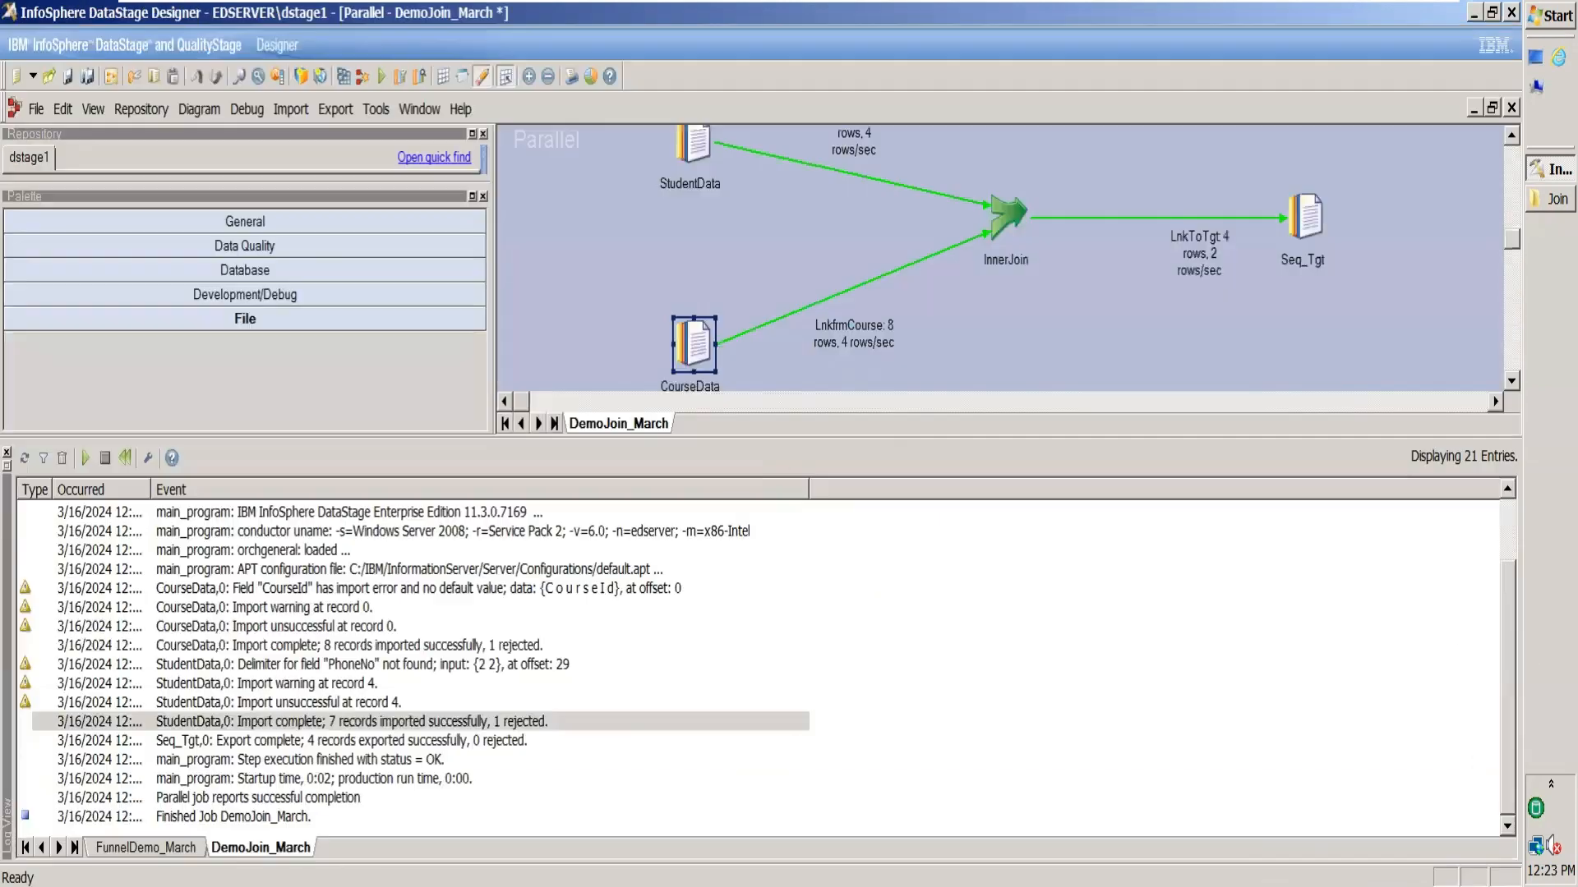
# Recompile DemoJoin_March without errors, confirming InnerJoinOutput.txt still holds 4 joined rows.
pyautogui.click(344, 77)
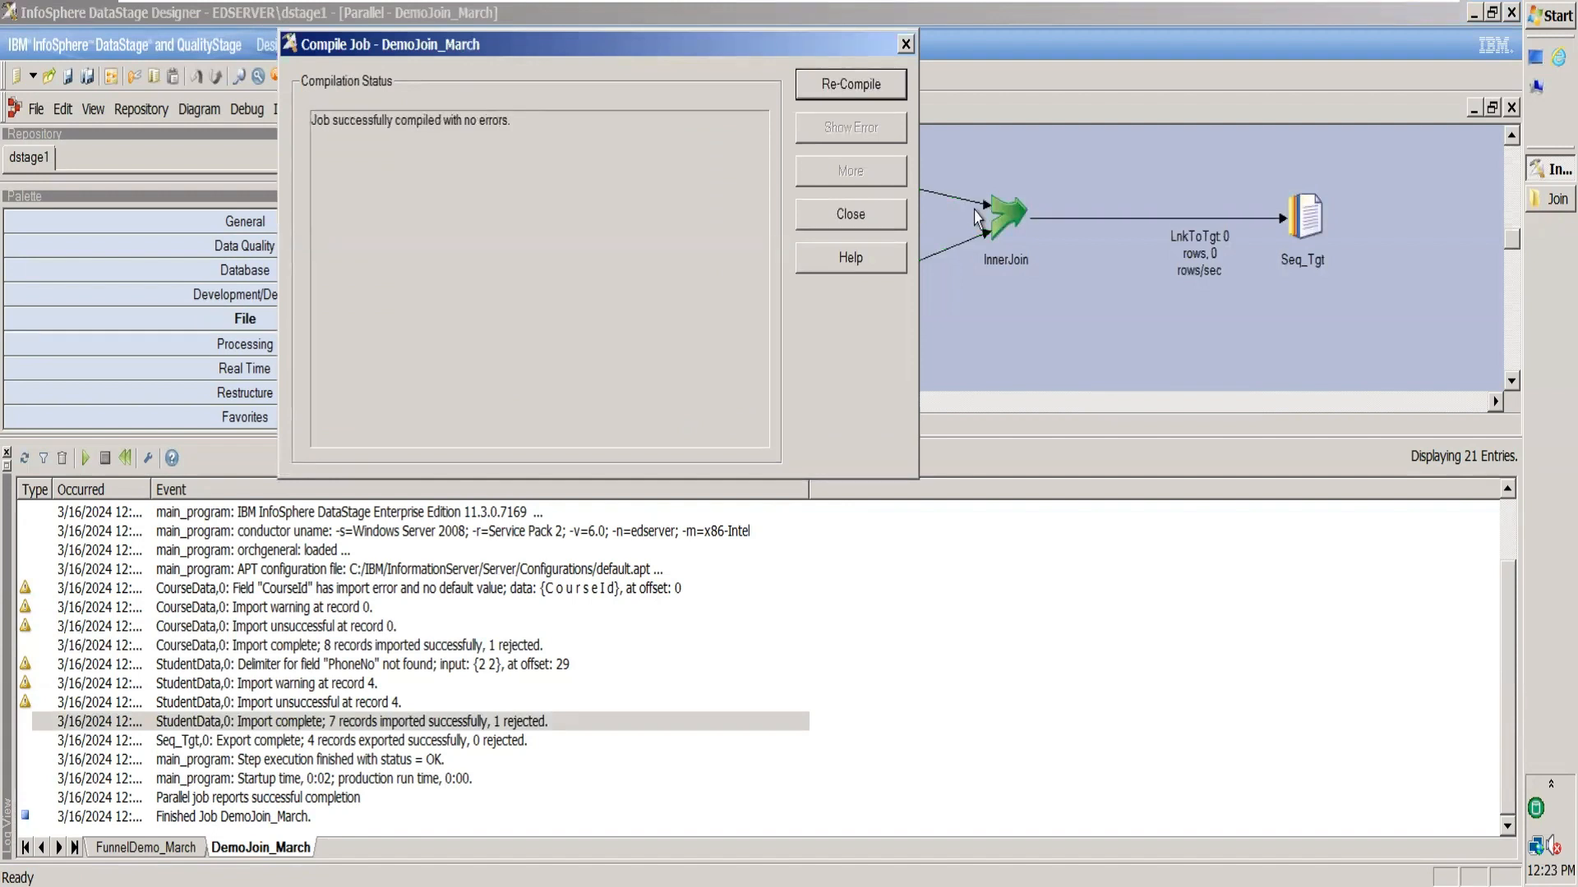
pyautogui.click(1538, 204)
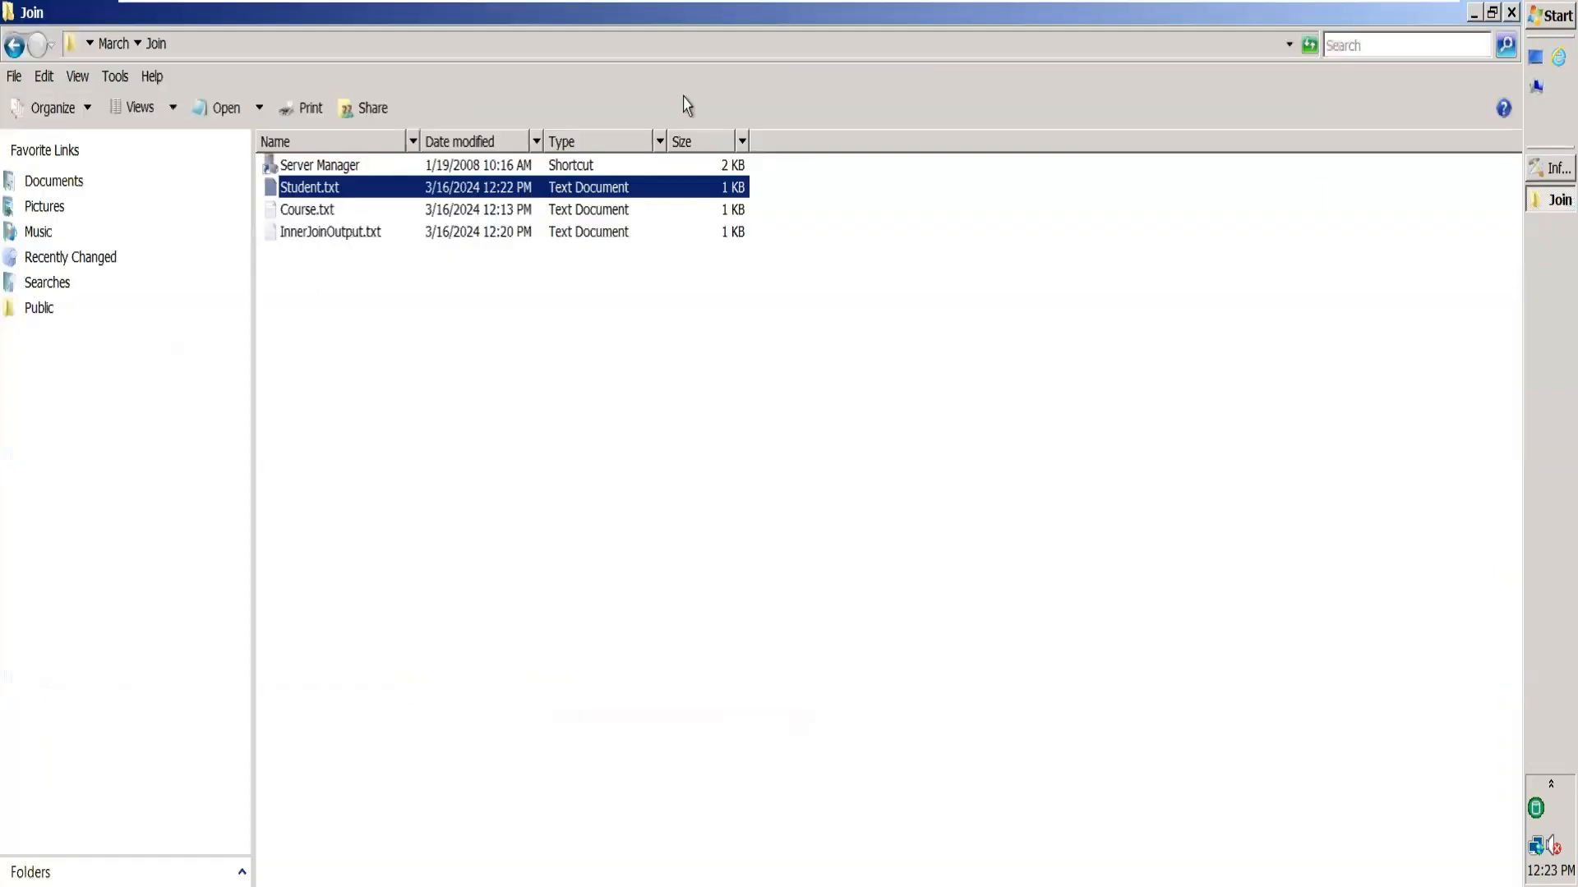
pyautogui.doubleClick(374, 237)
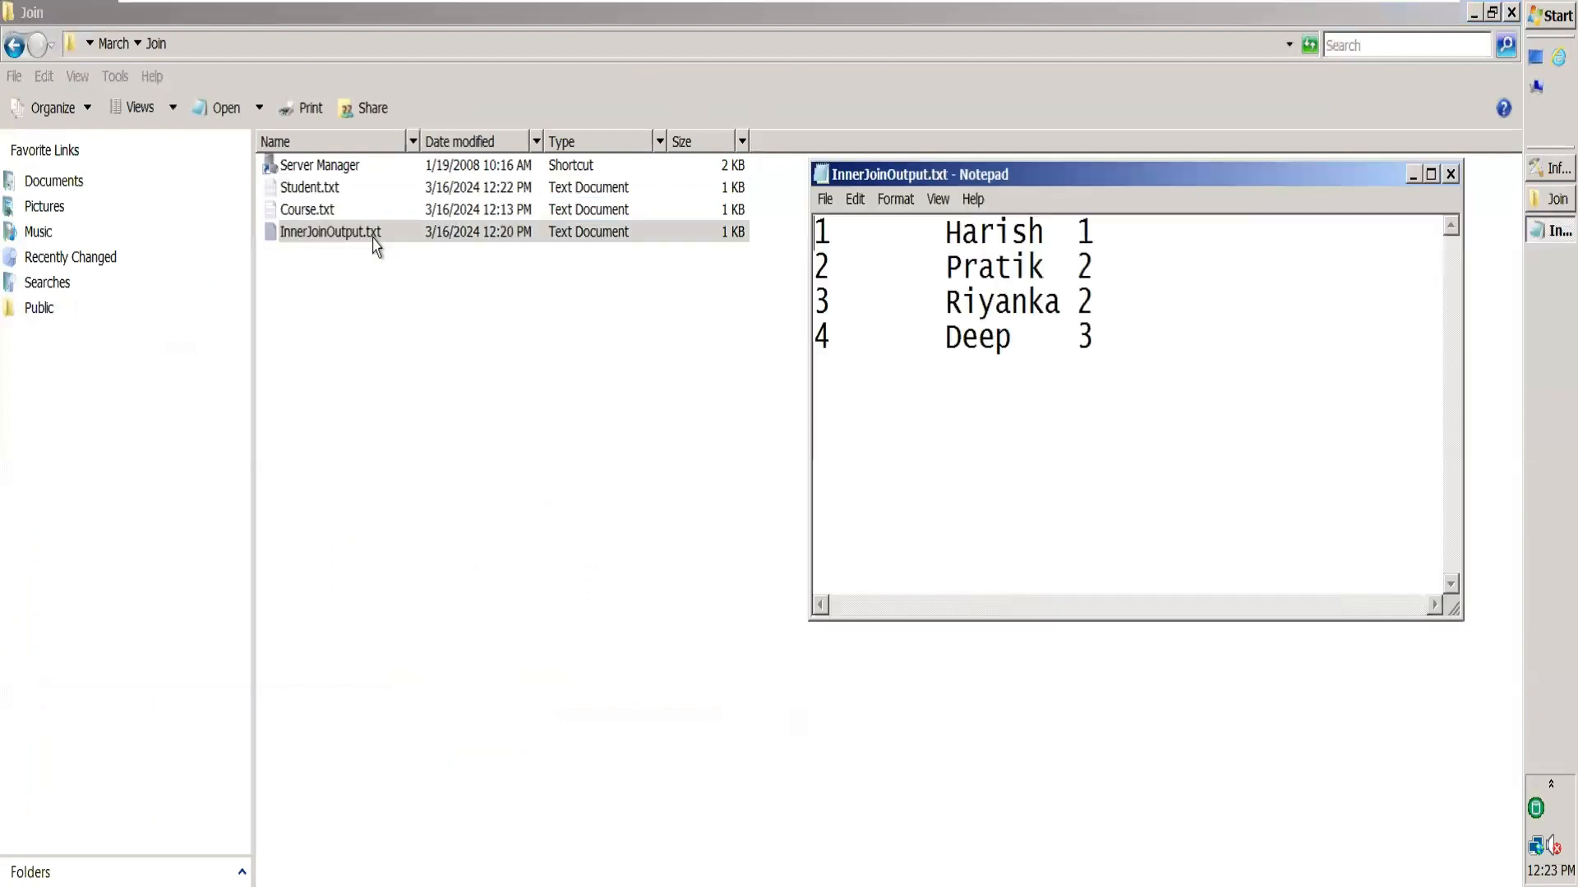
pyautogui.click(1451, 183)
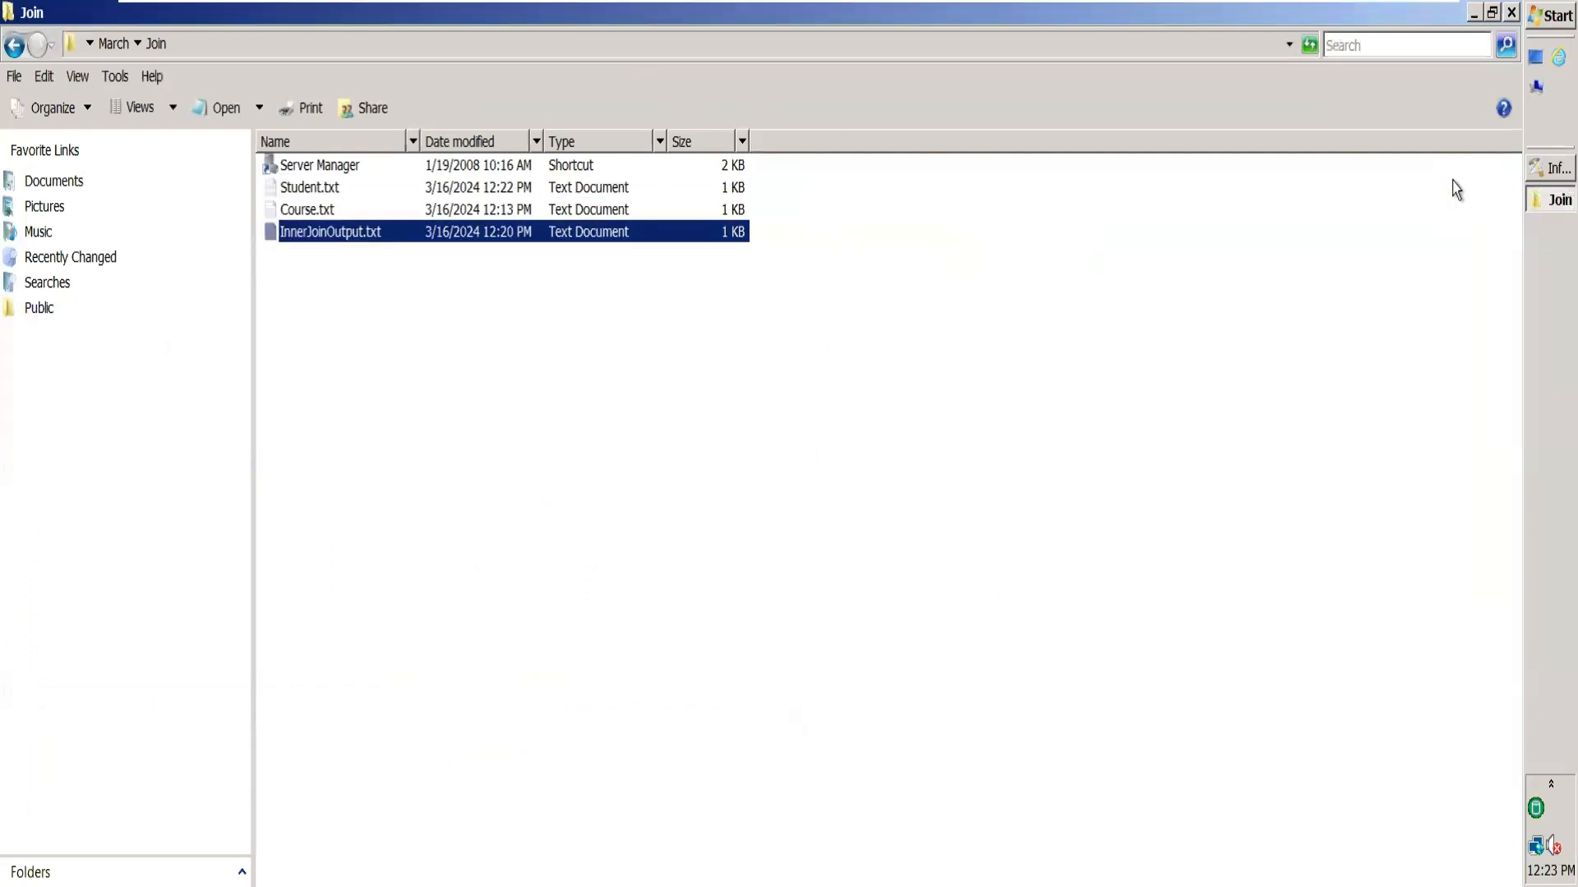
pyautogui.click(1549, 169)
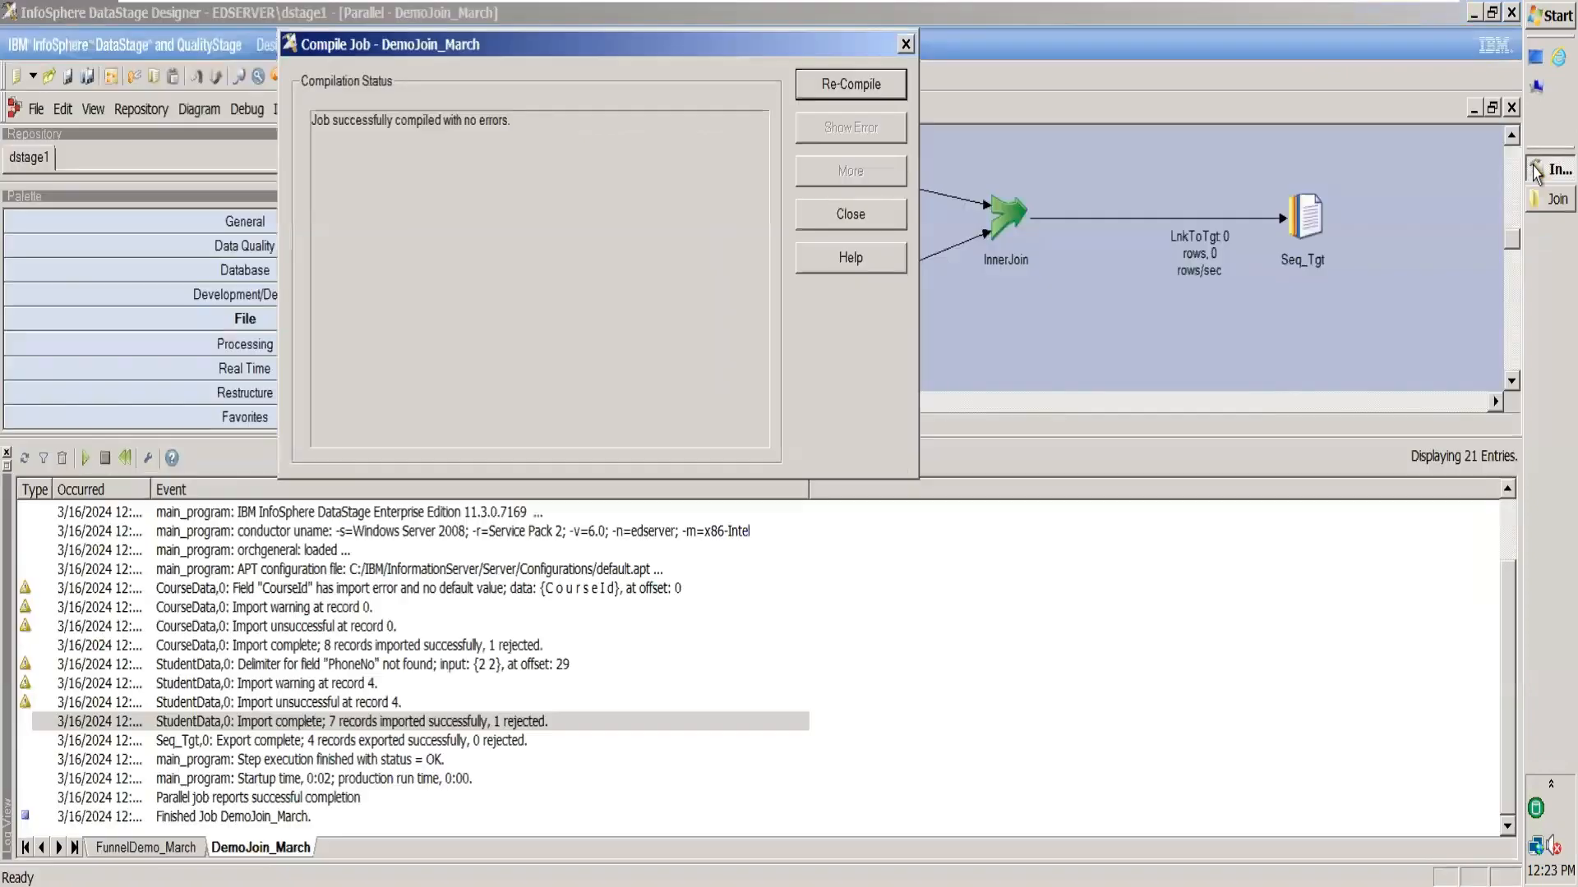
pyautogui.click(850, 215)
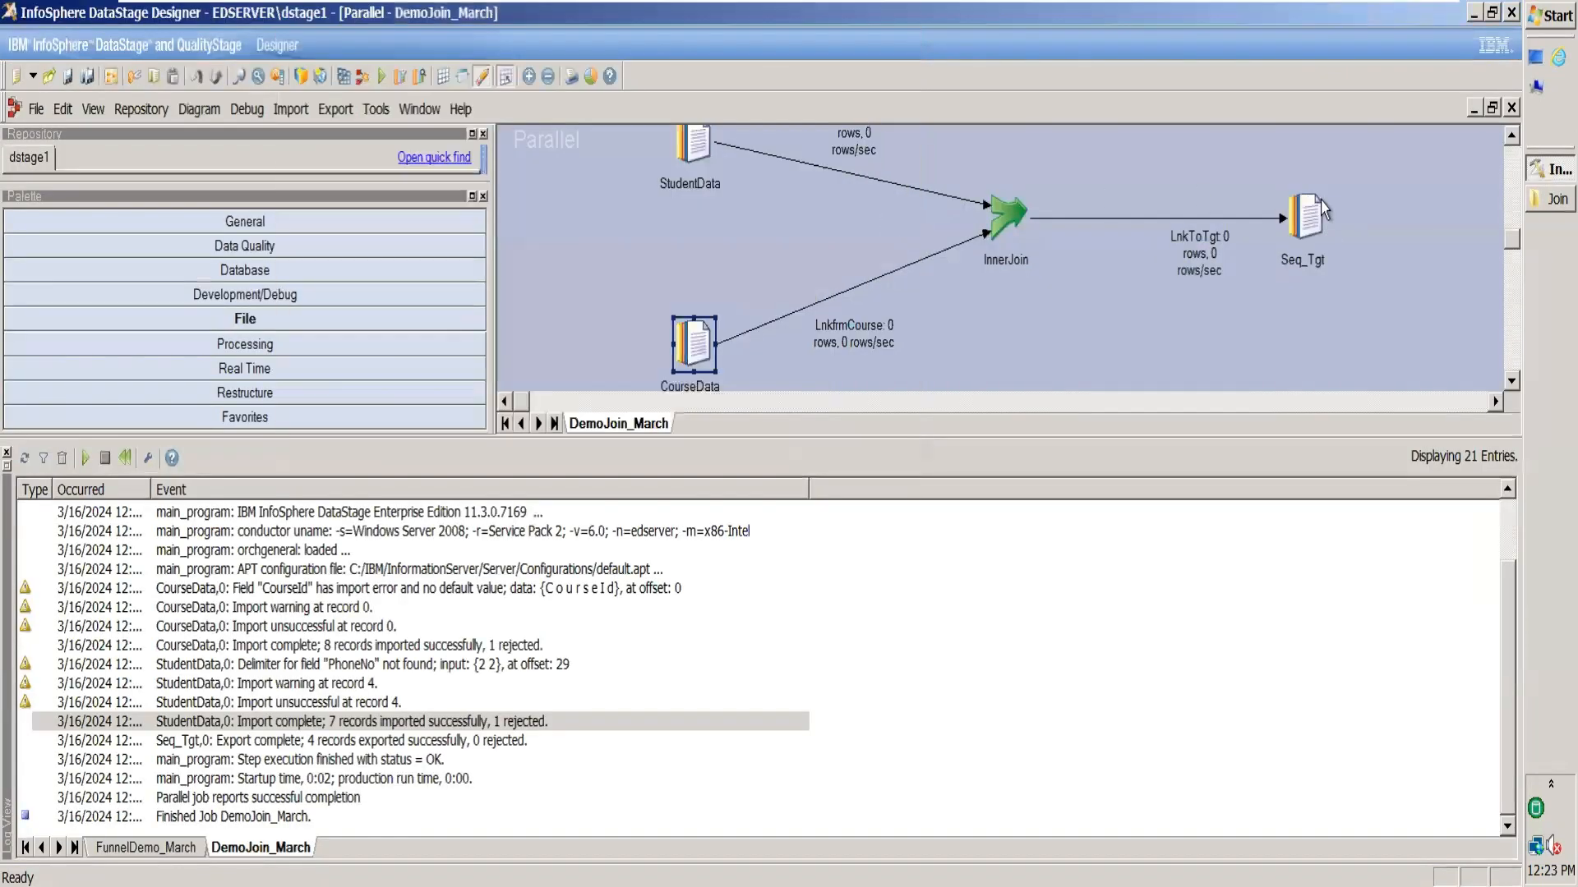
# Set Seq_Tgt's First Line is Column Names to True and recompile the job.
pyautogui.doubleClick(1305, 212)
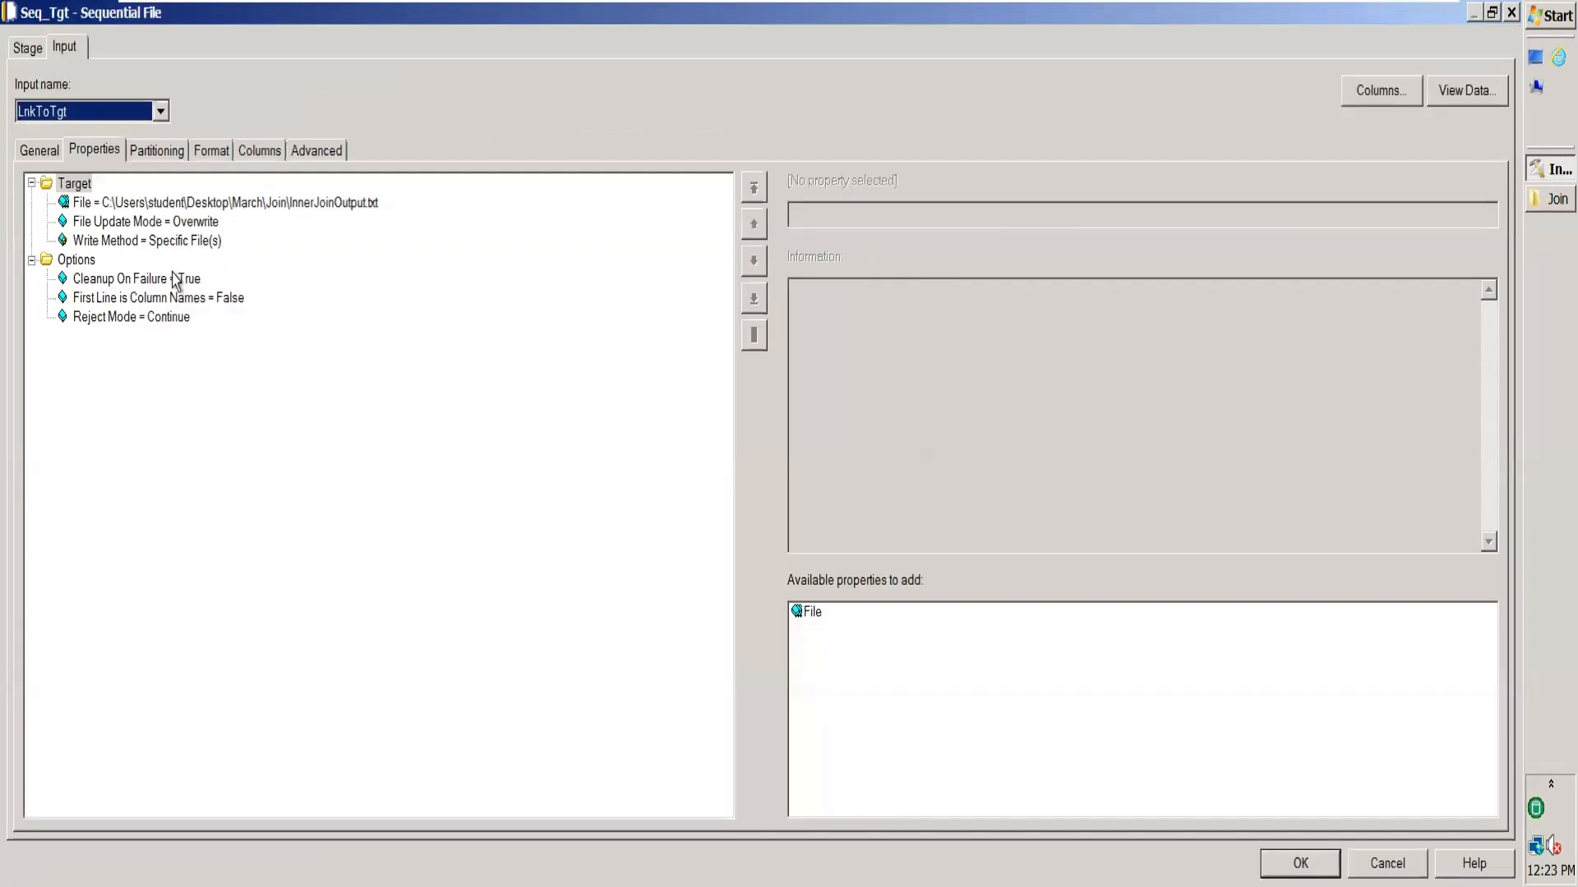
pyautogui.click(190, 298)
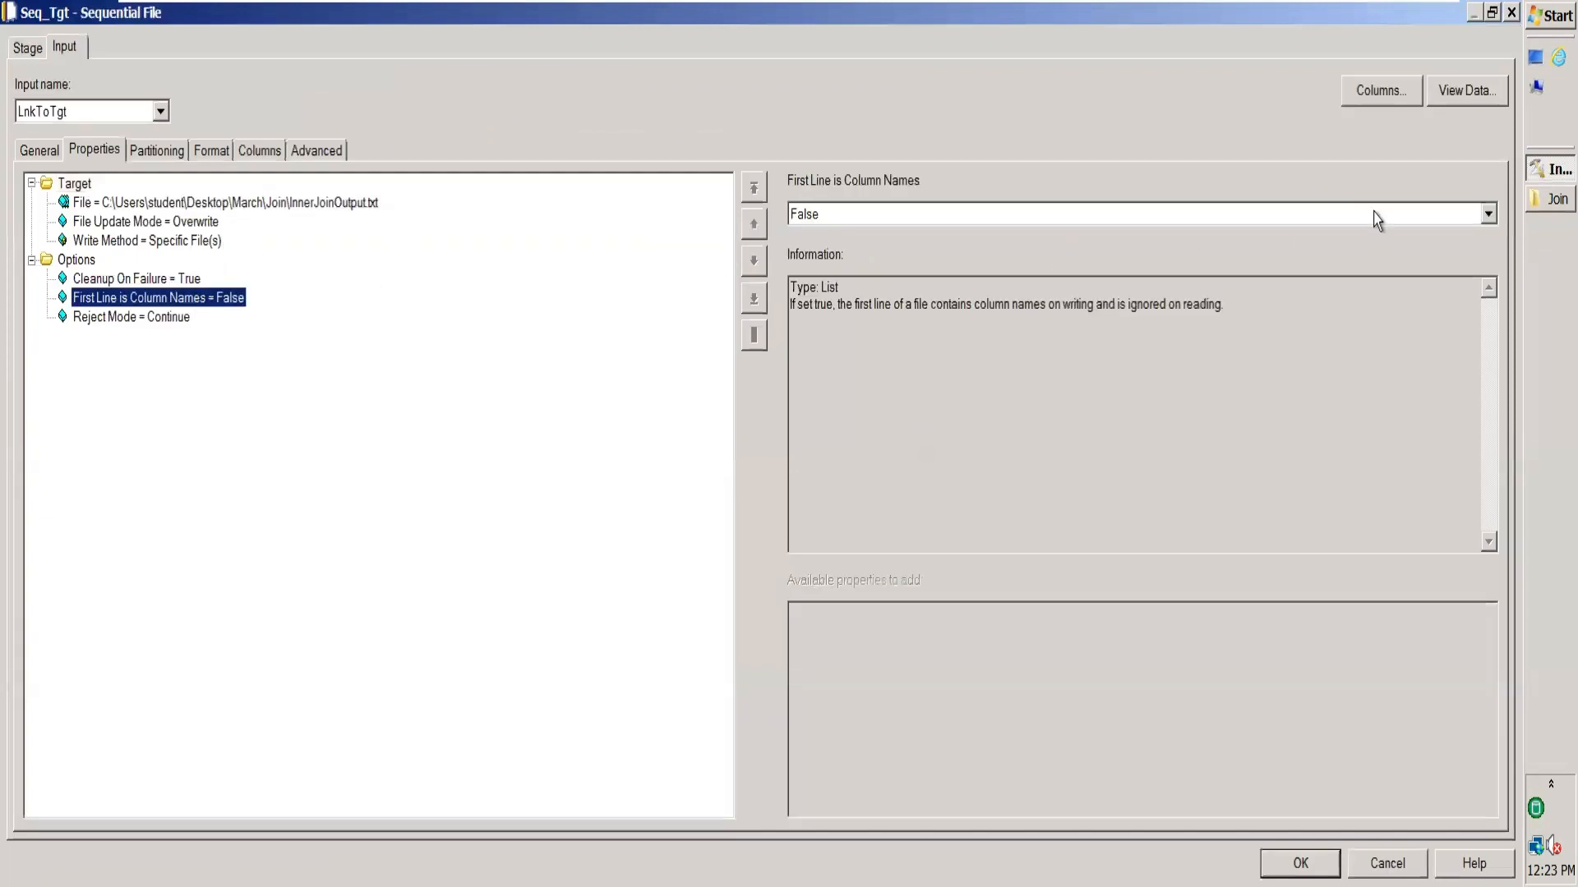
pyautogui.click(1489, 215)
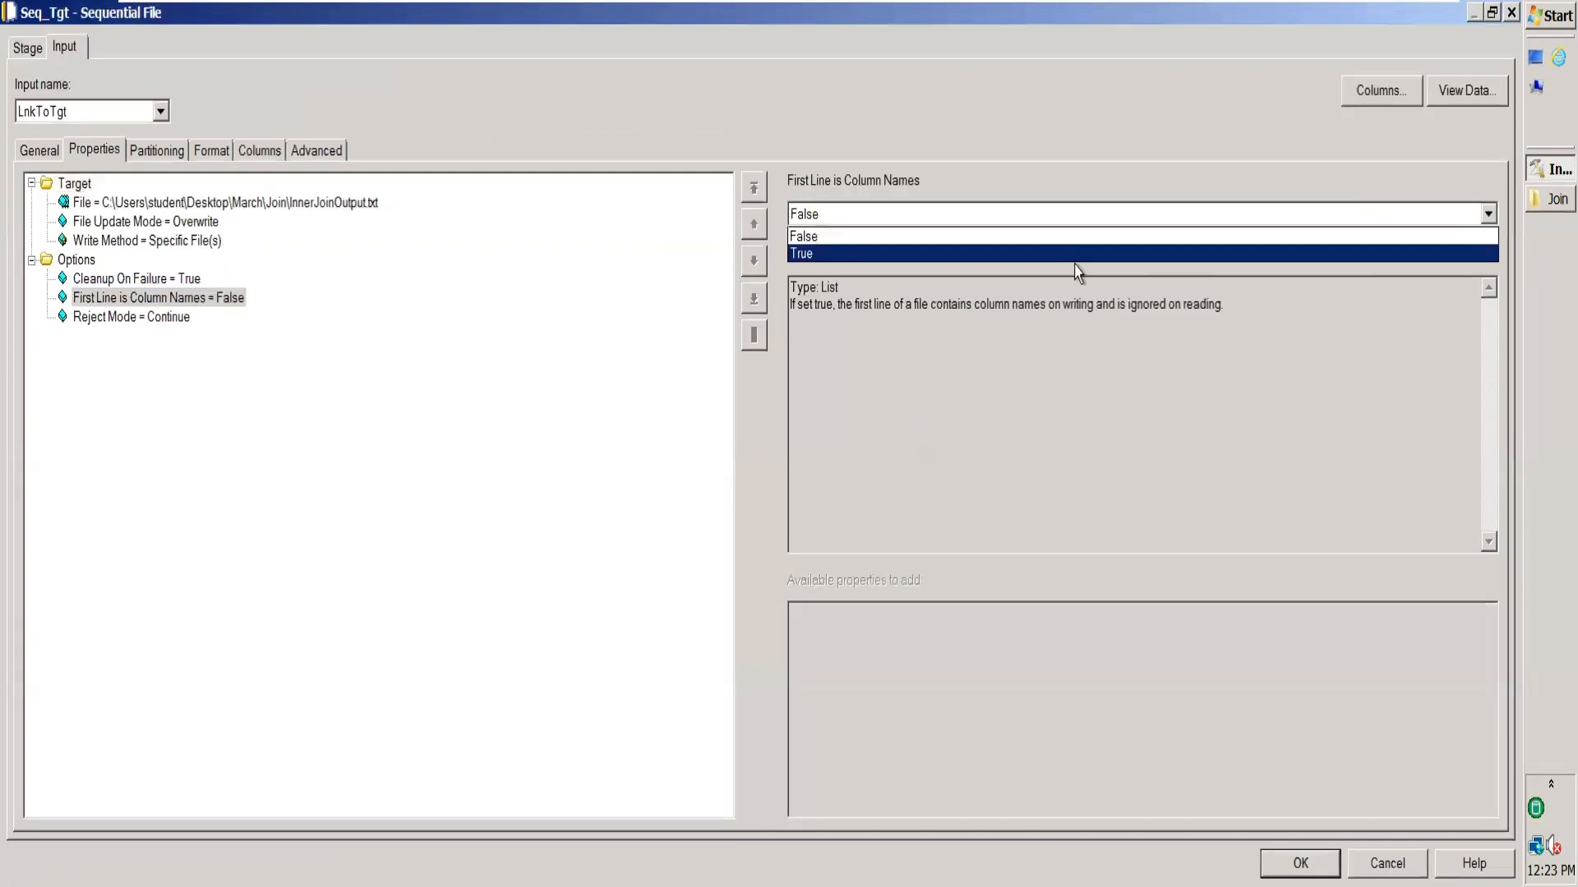
pyautogui.click(1135, 254)
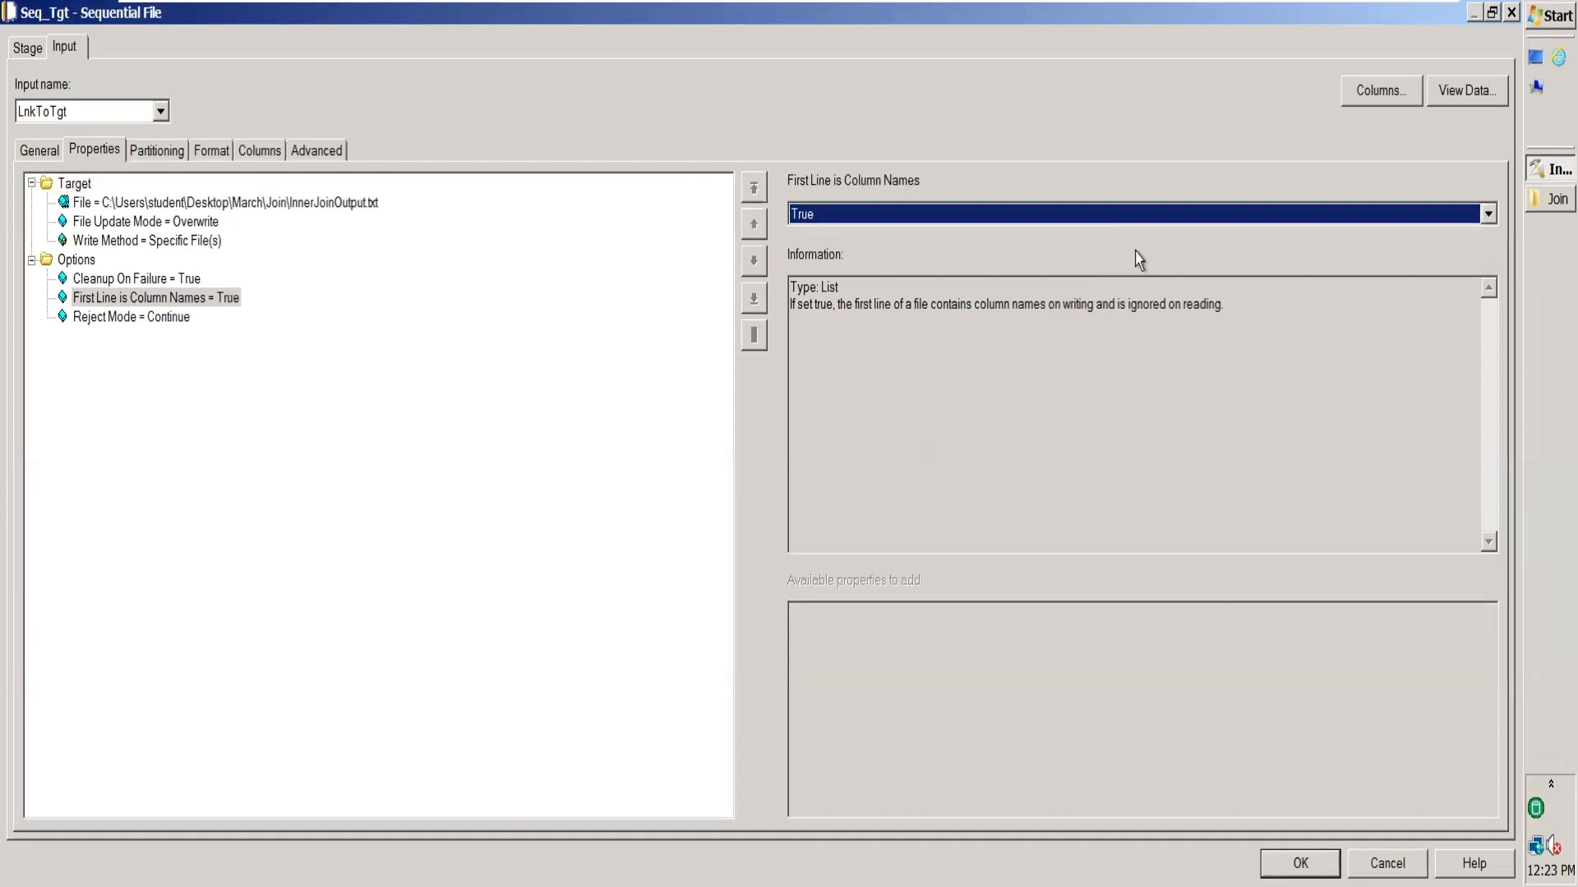
pyautogui.press('Return')
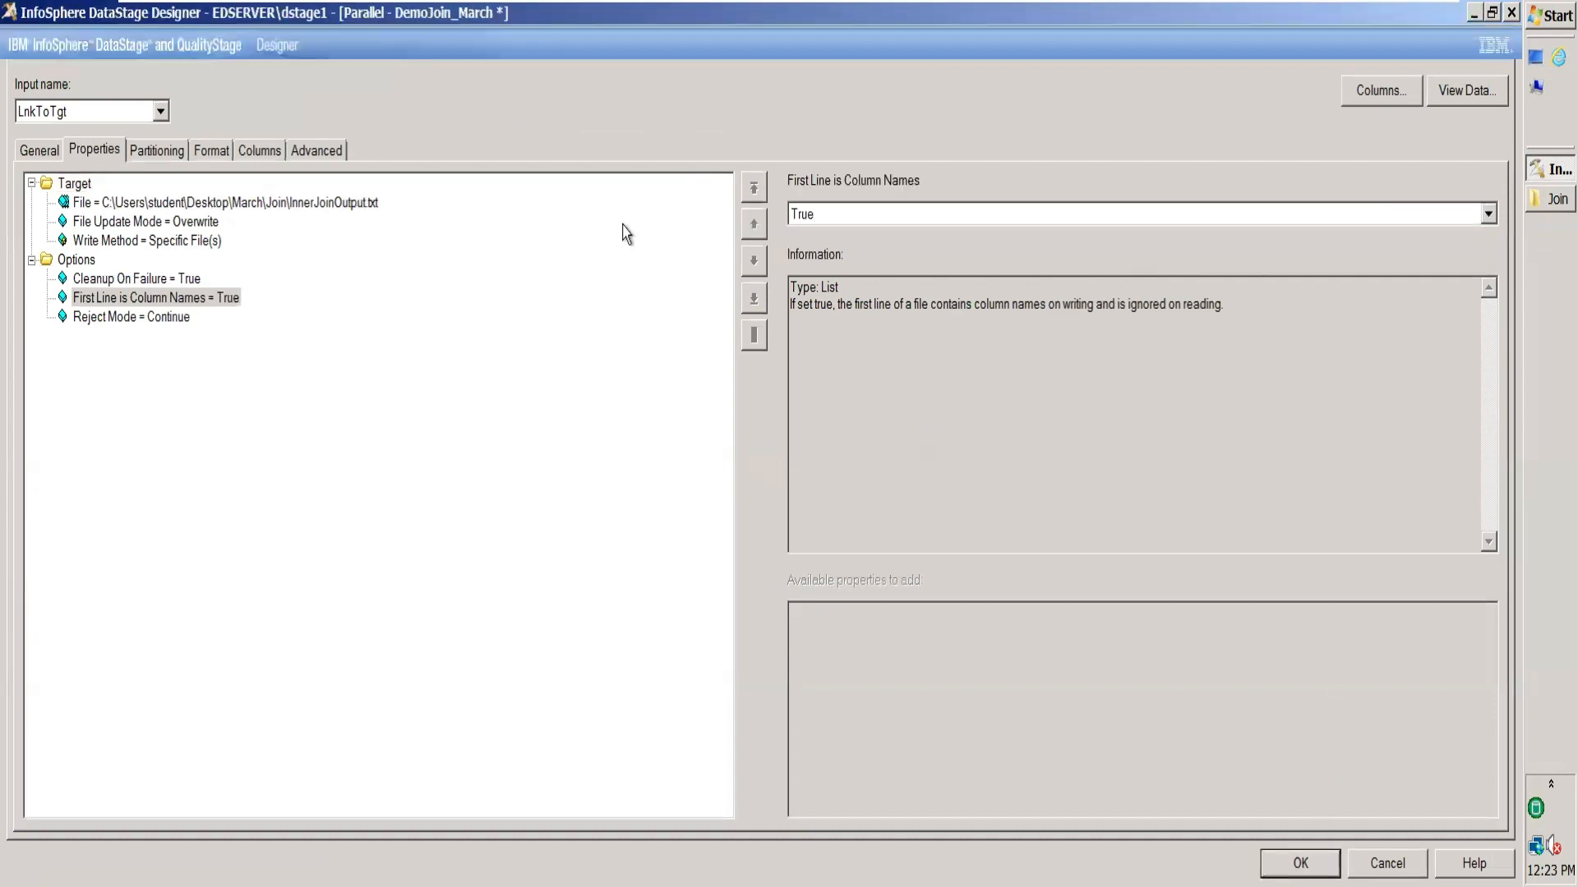
pyautogui.click(344, 78)
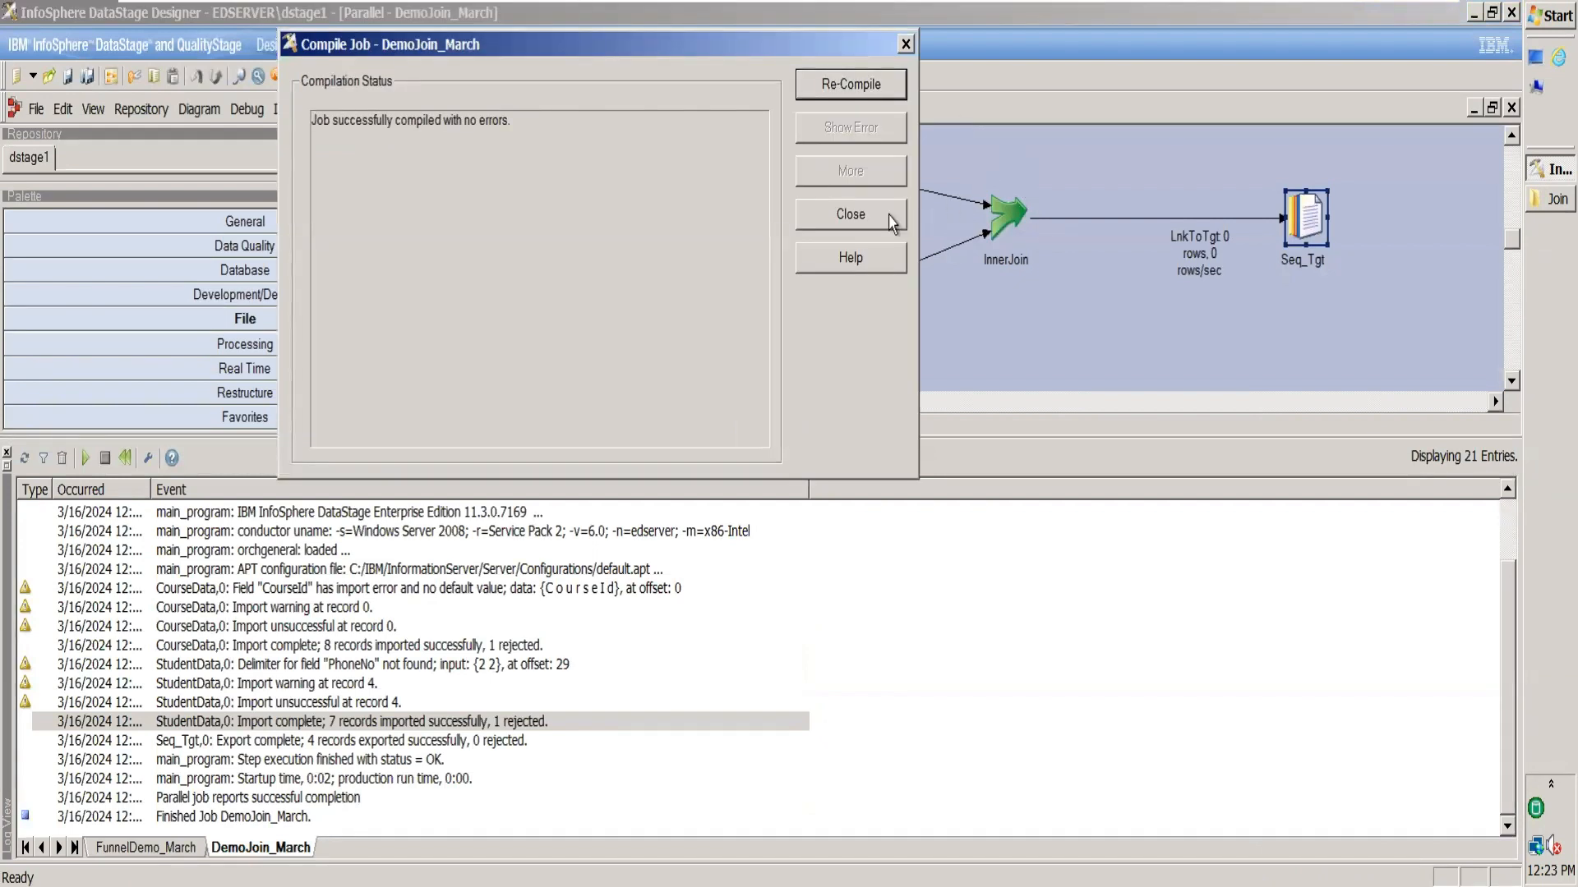
pyautogui.click(891, 220)
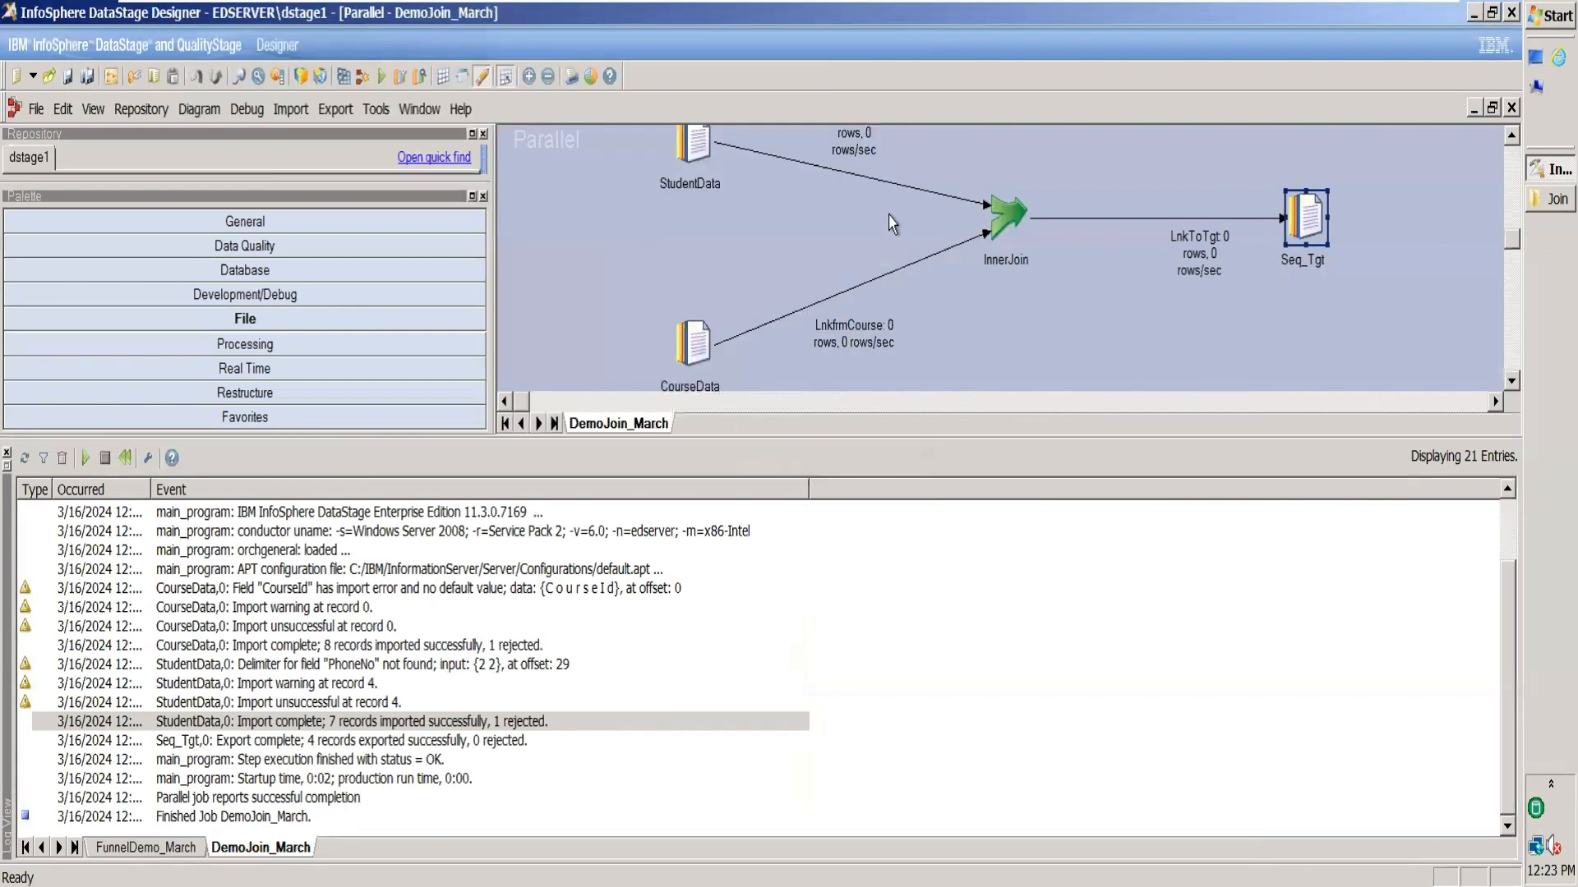
# Run DemoJoin_March so 5 joined rows reach Seq_Tgt, then hide the job log.
pyautogui.click(379, 73)
pyautogui.click(304, 558)
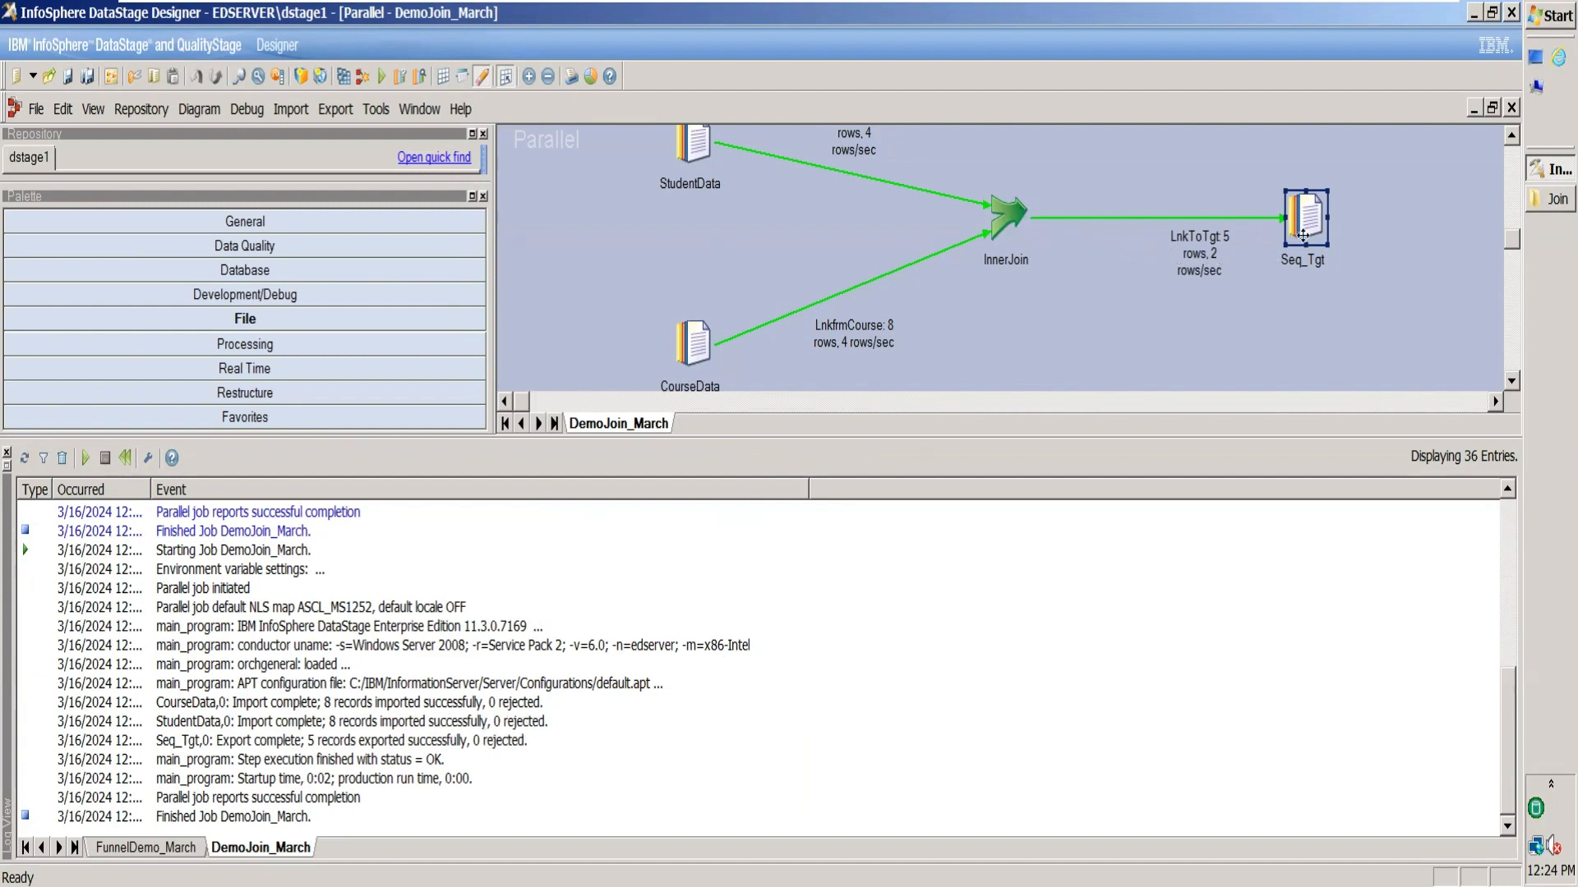
pyautogui.click(9, 452)
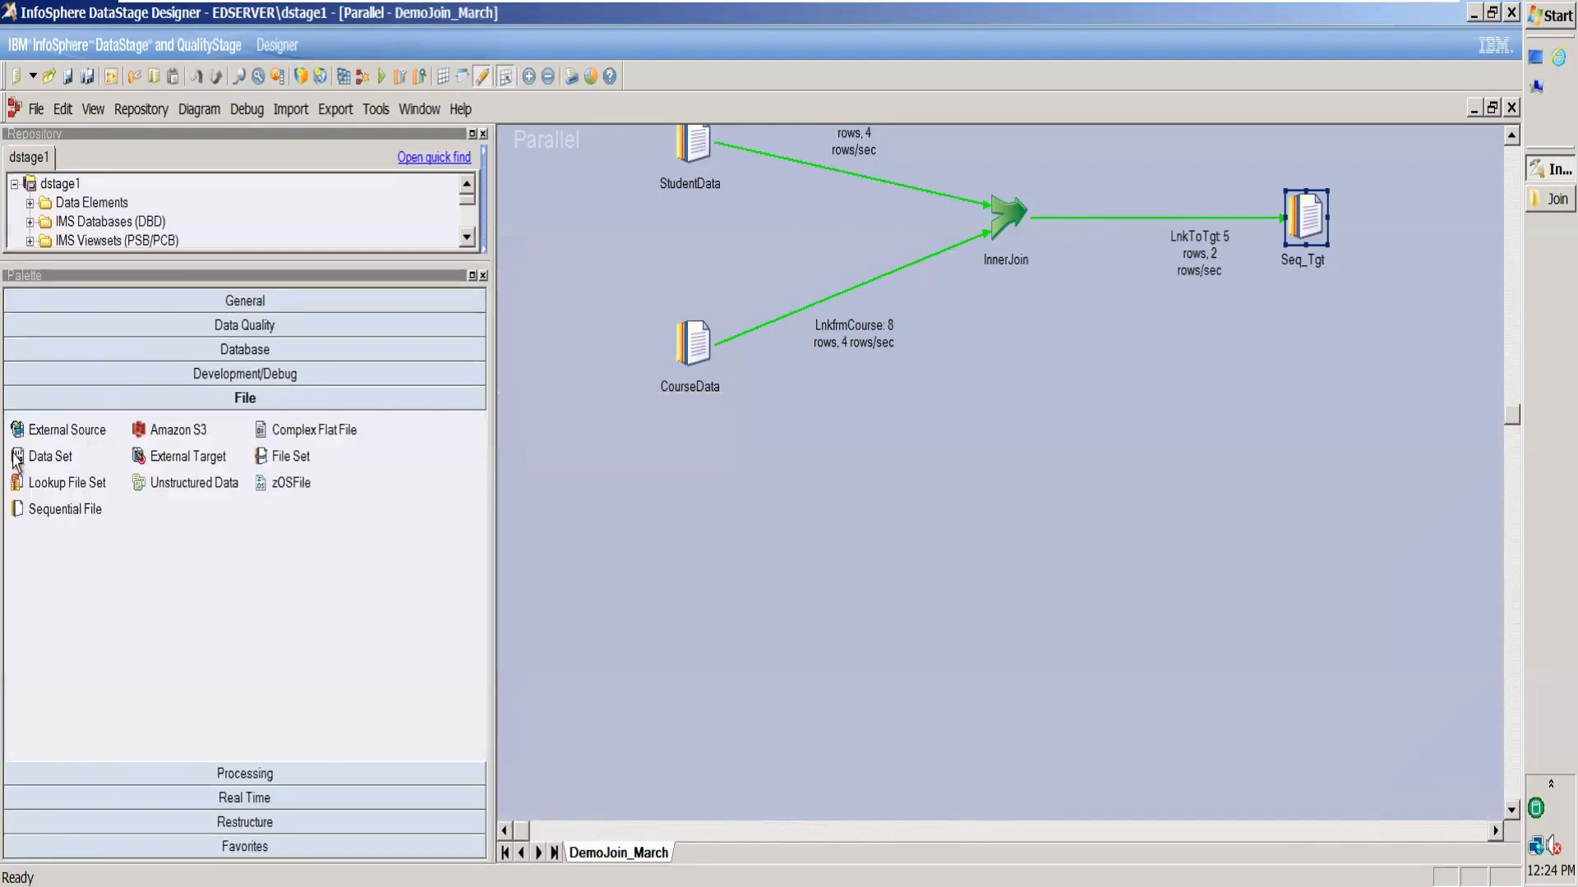
pyautogui.click(1513, 248)
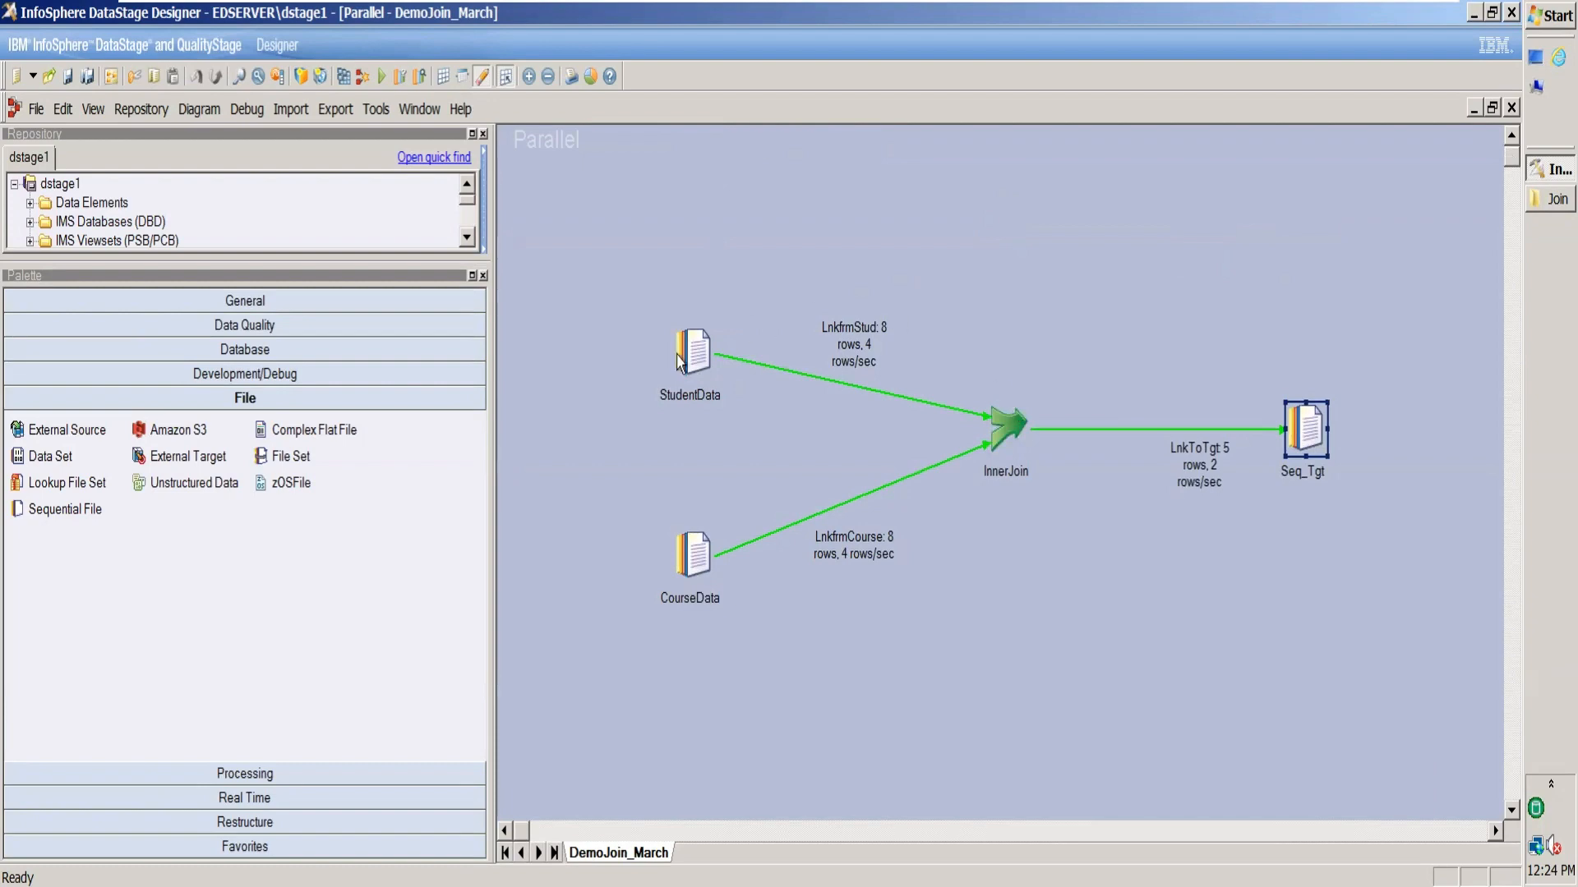
# Check InnerJoinOutput.txt's RollNo, Name, CourseId header above the five joined rows.
pyautogui.click(1535, 202)
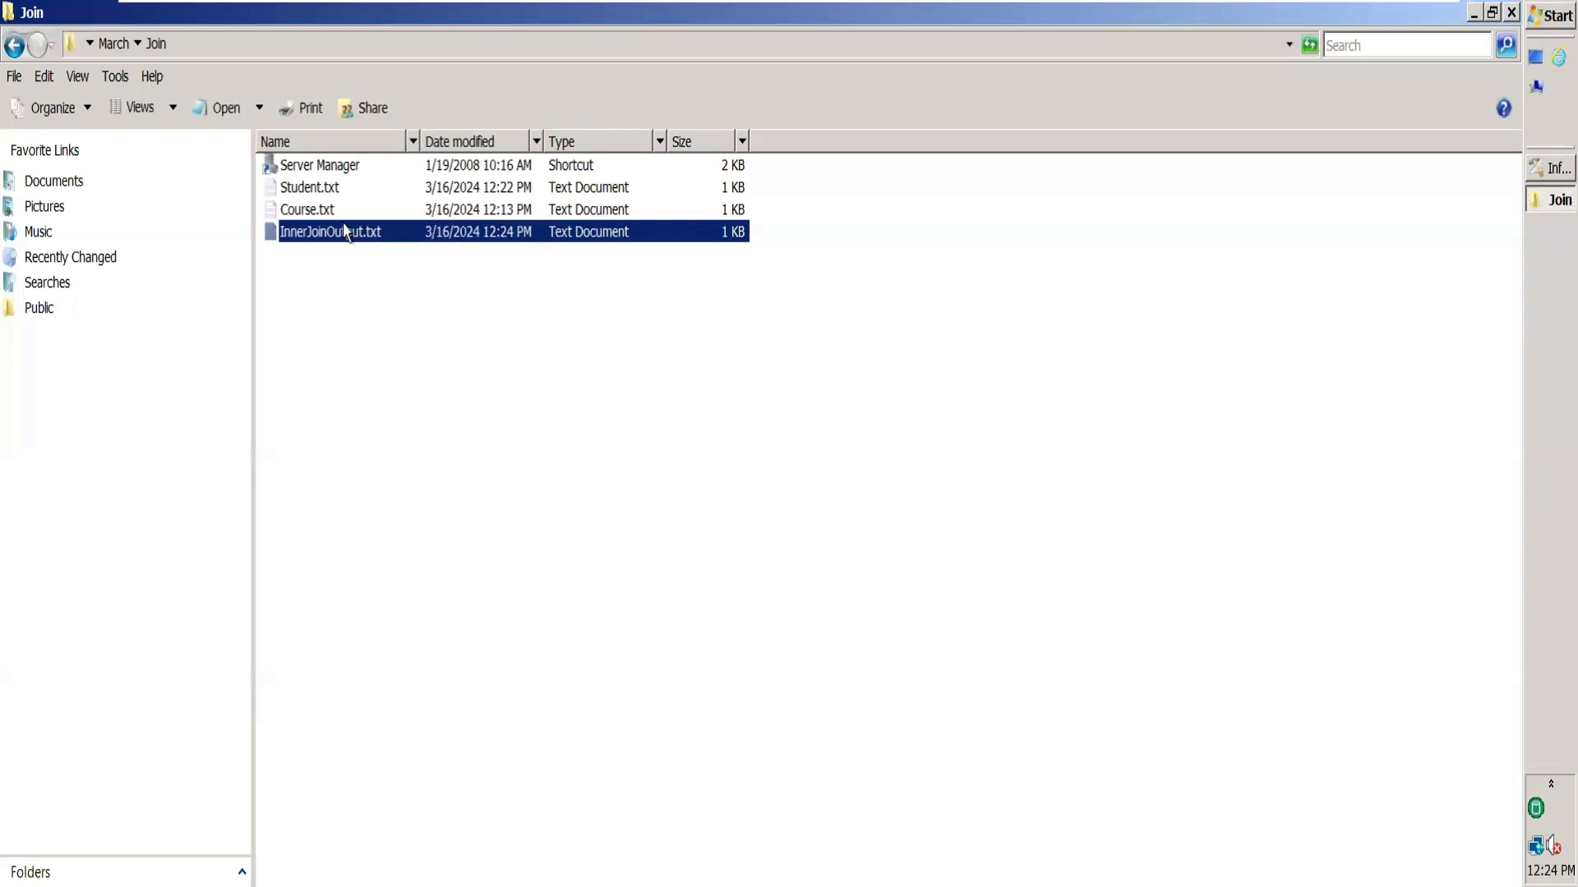
pyautogui.doubleClick(362, 233)
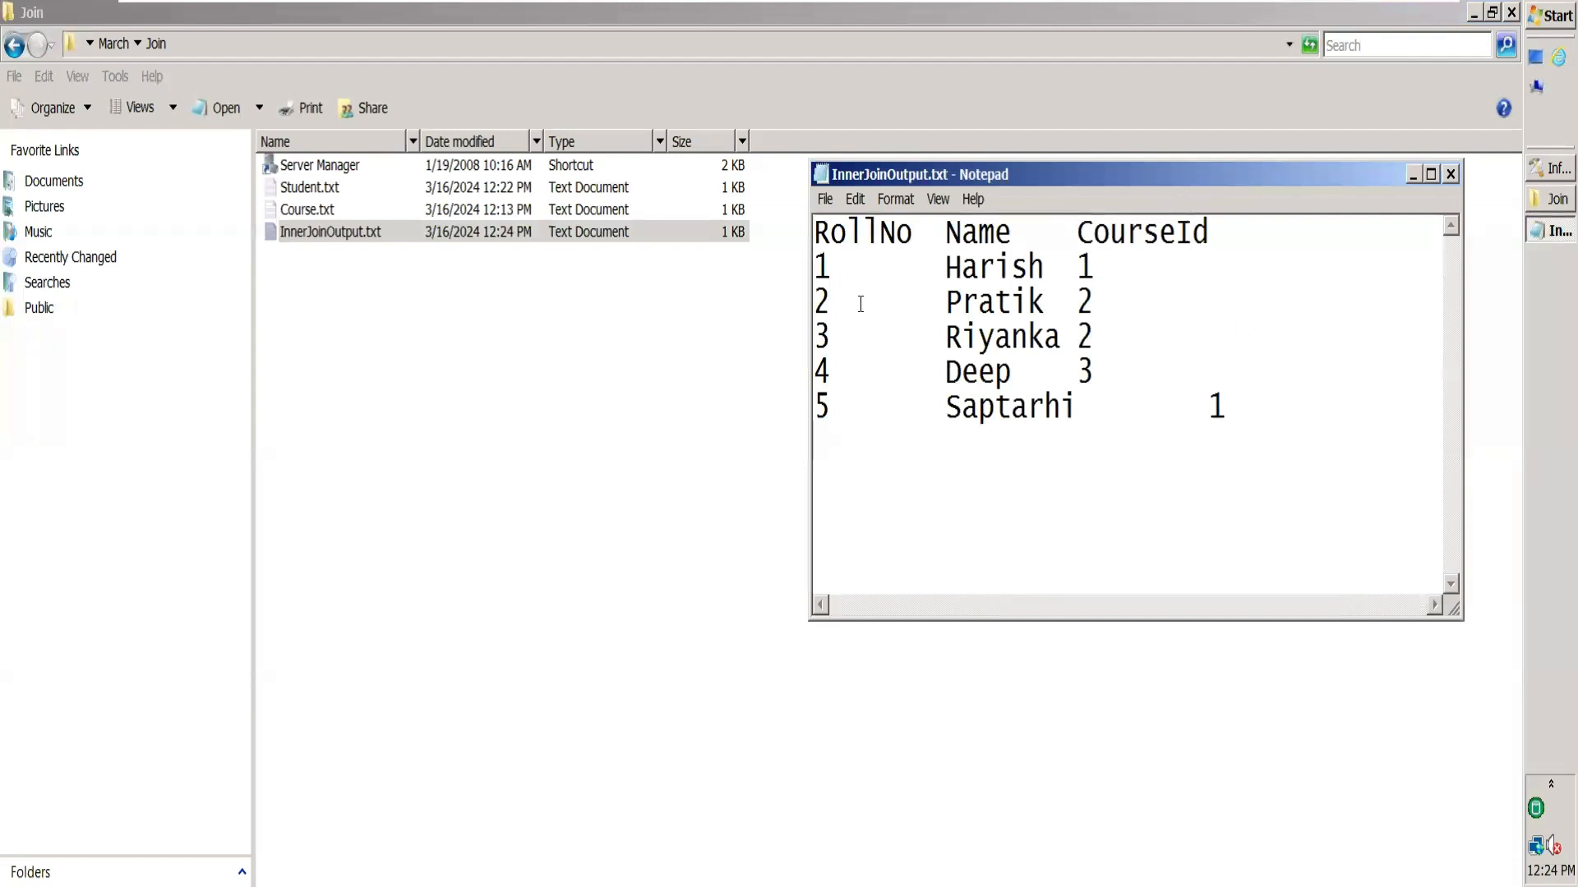
pyautogui.doubleClick(823, 233)
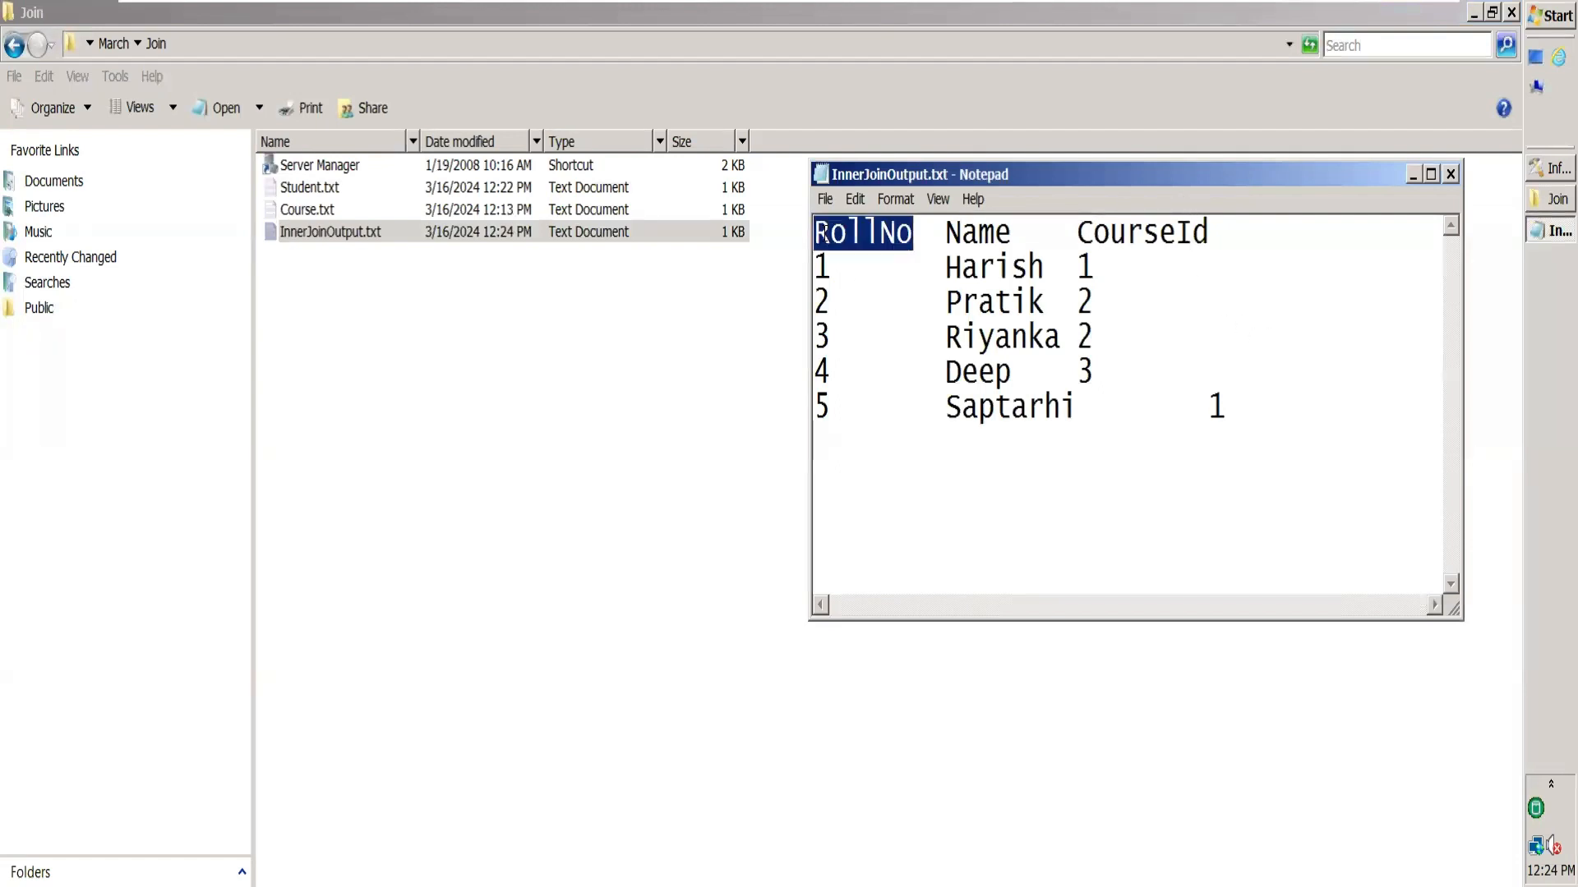
pyautogui.doubleClick(978, 234)
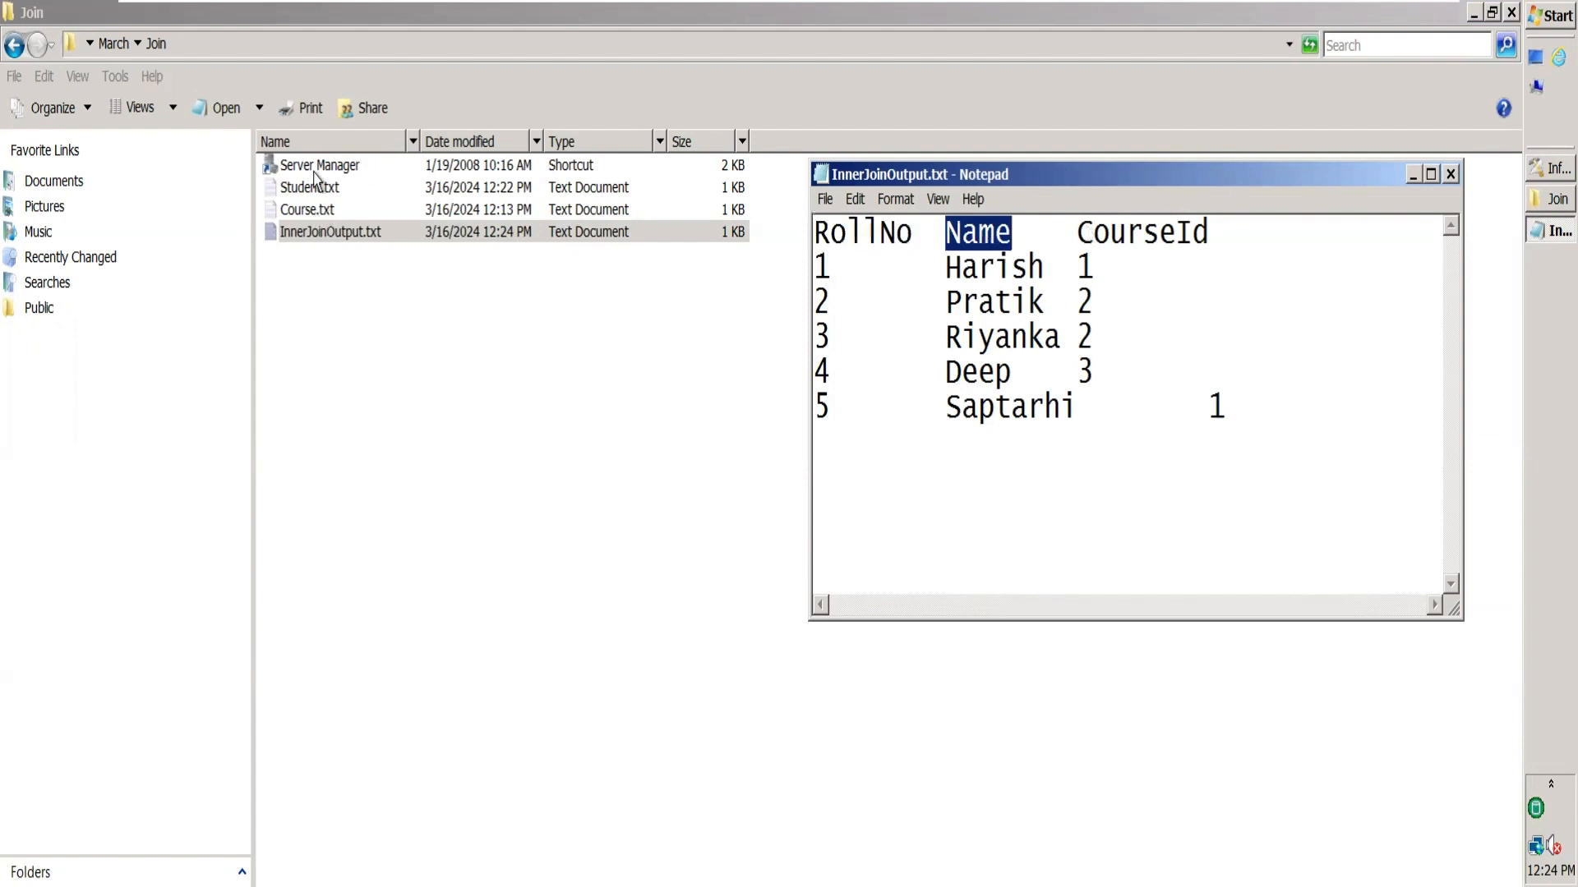
pyautogui.doubleClick(1176, 234)
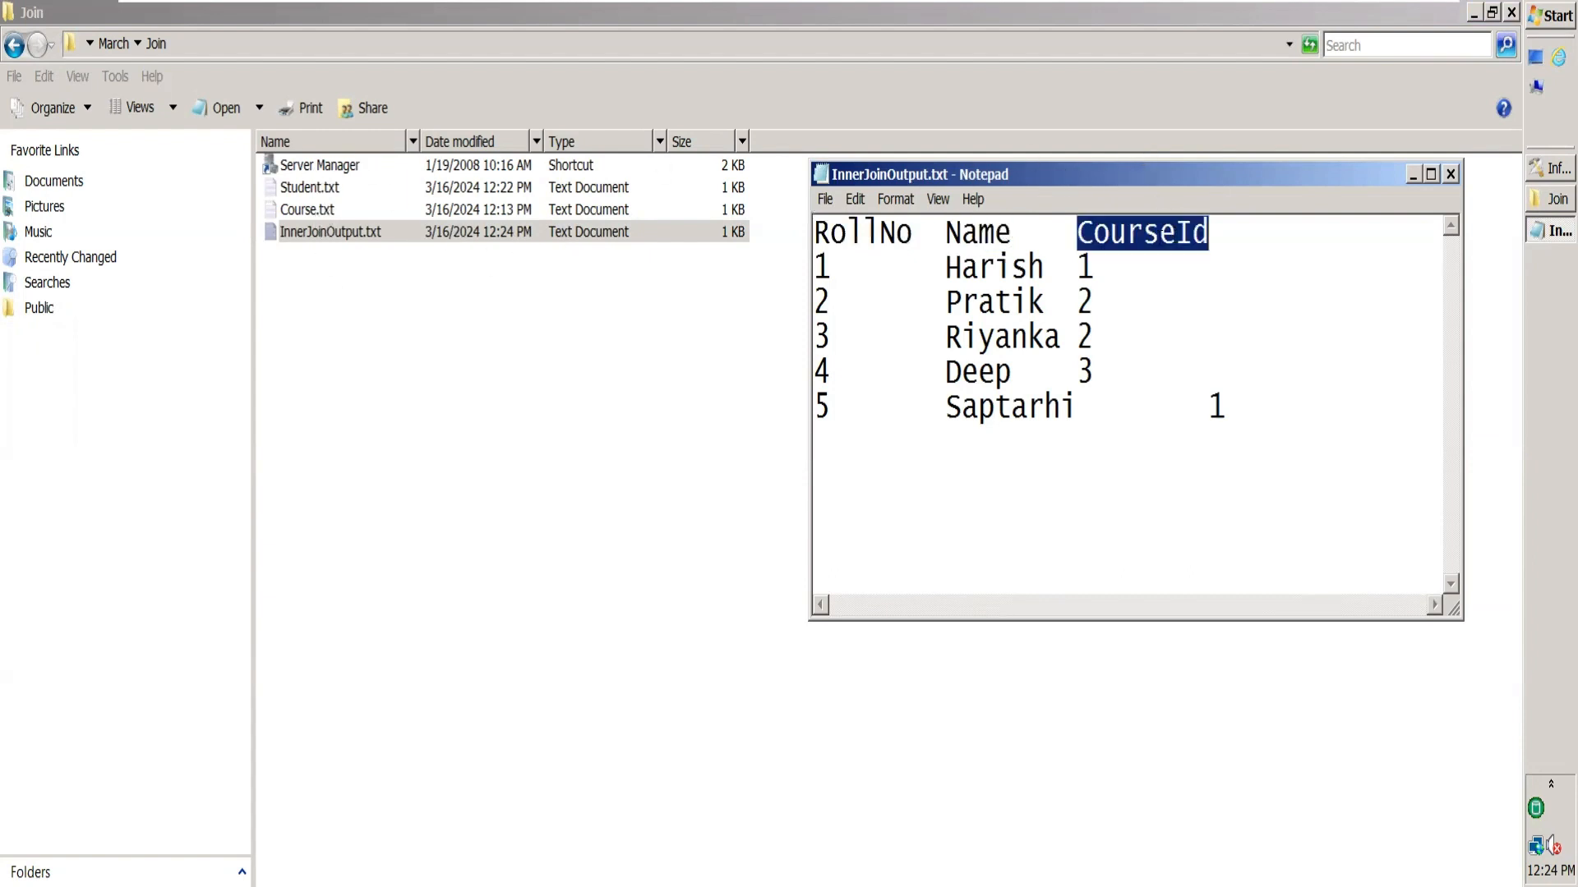
pyautogui.click(310, 207)
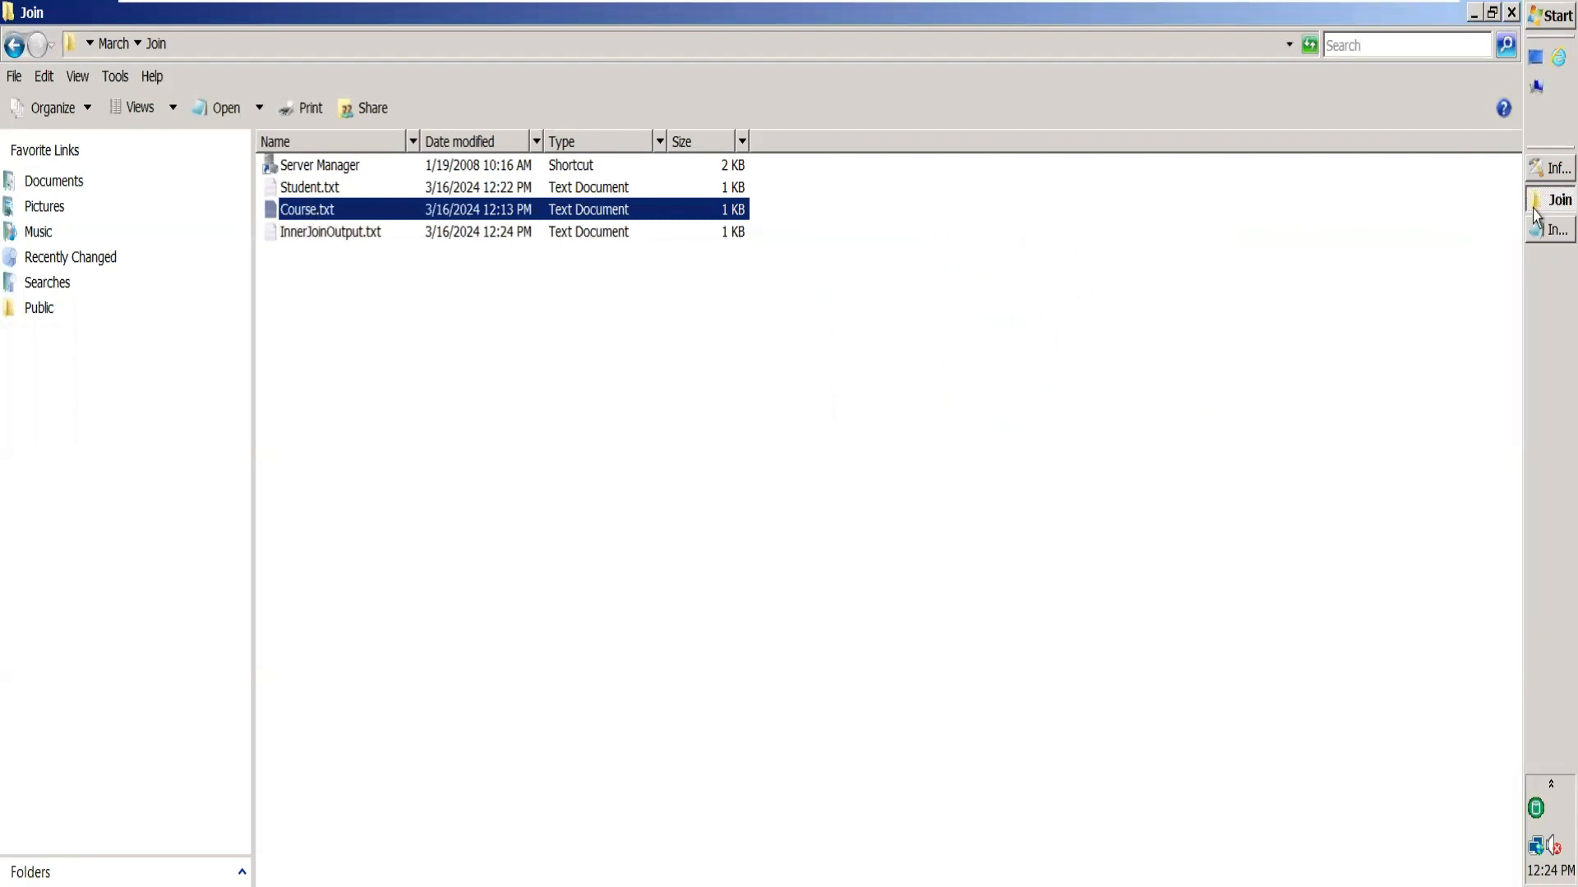
pyautogui.click(1537, 170)
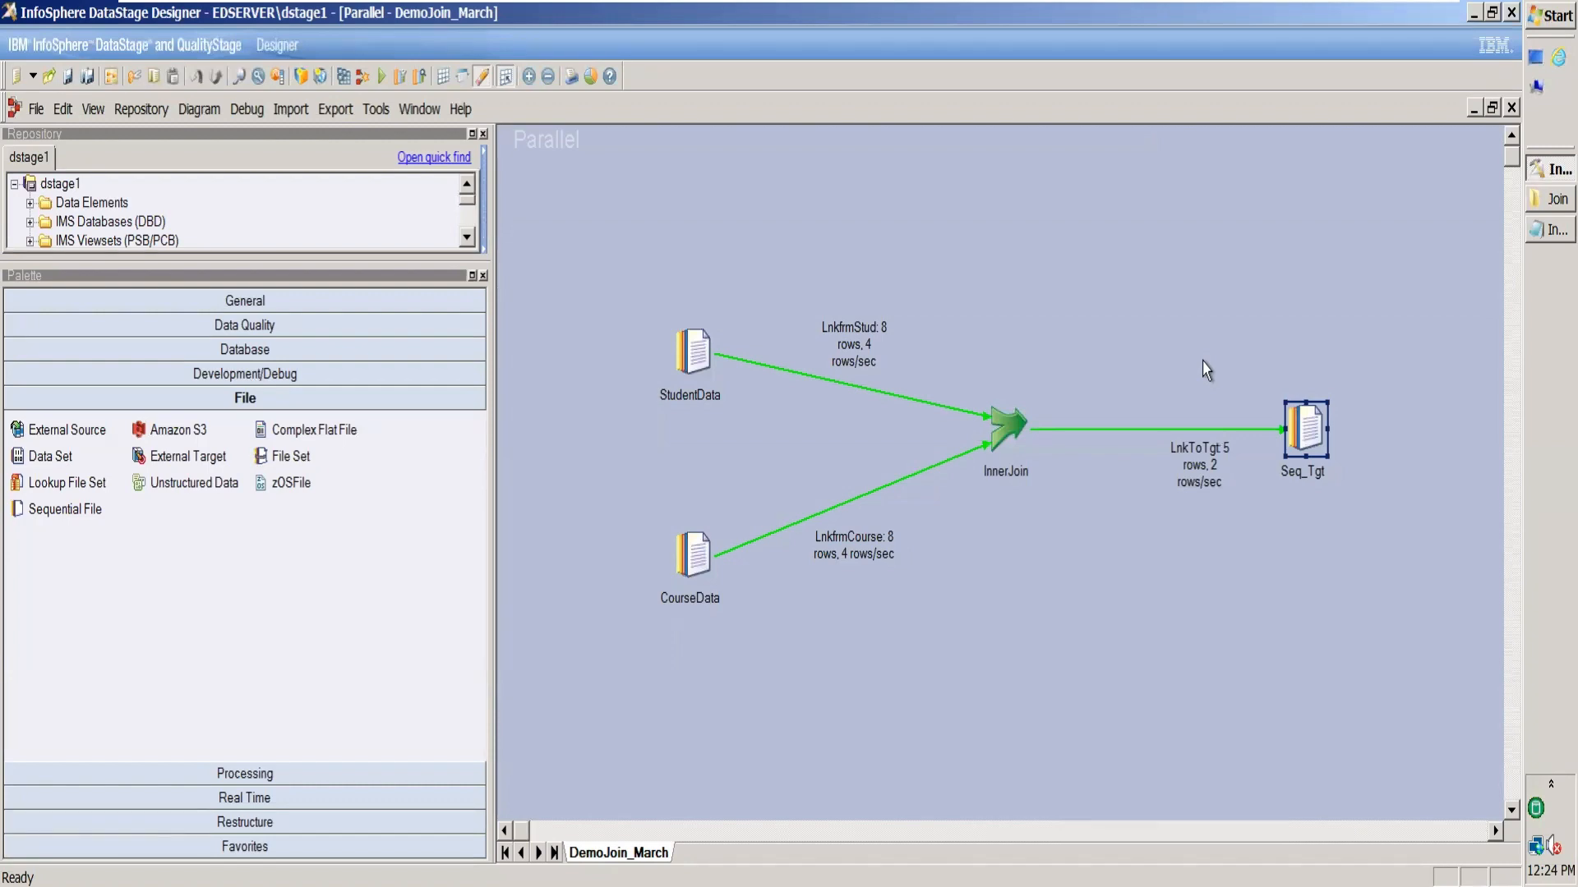
# Set the InnerJoin stage's Join Type to Left Outer.
pyautogui.doubleClick(1009, 427)
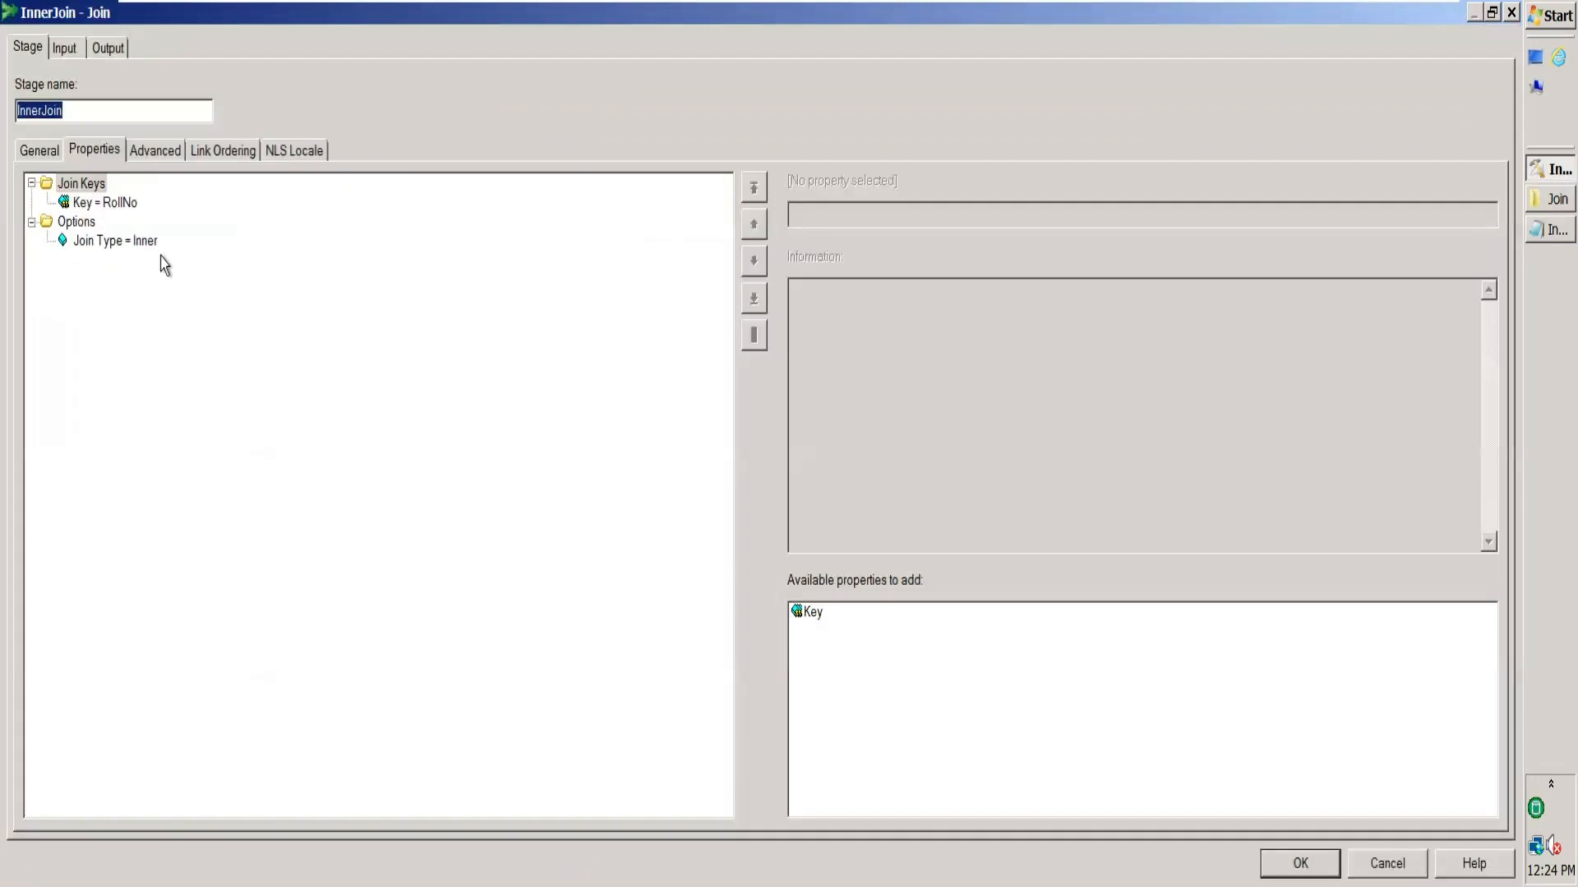
pyautogui.click(145, 241)
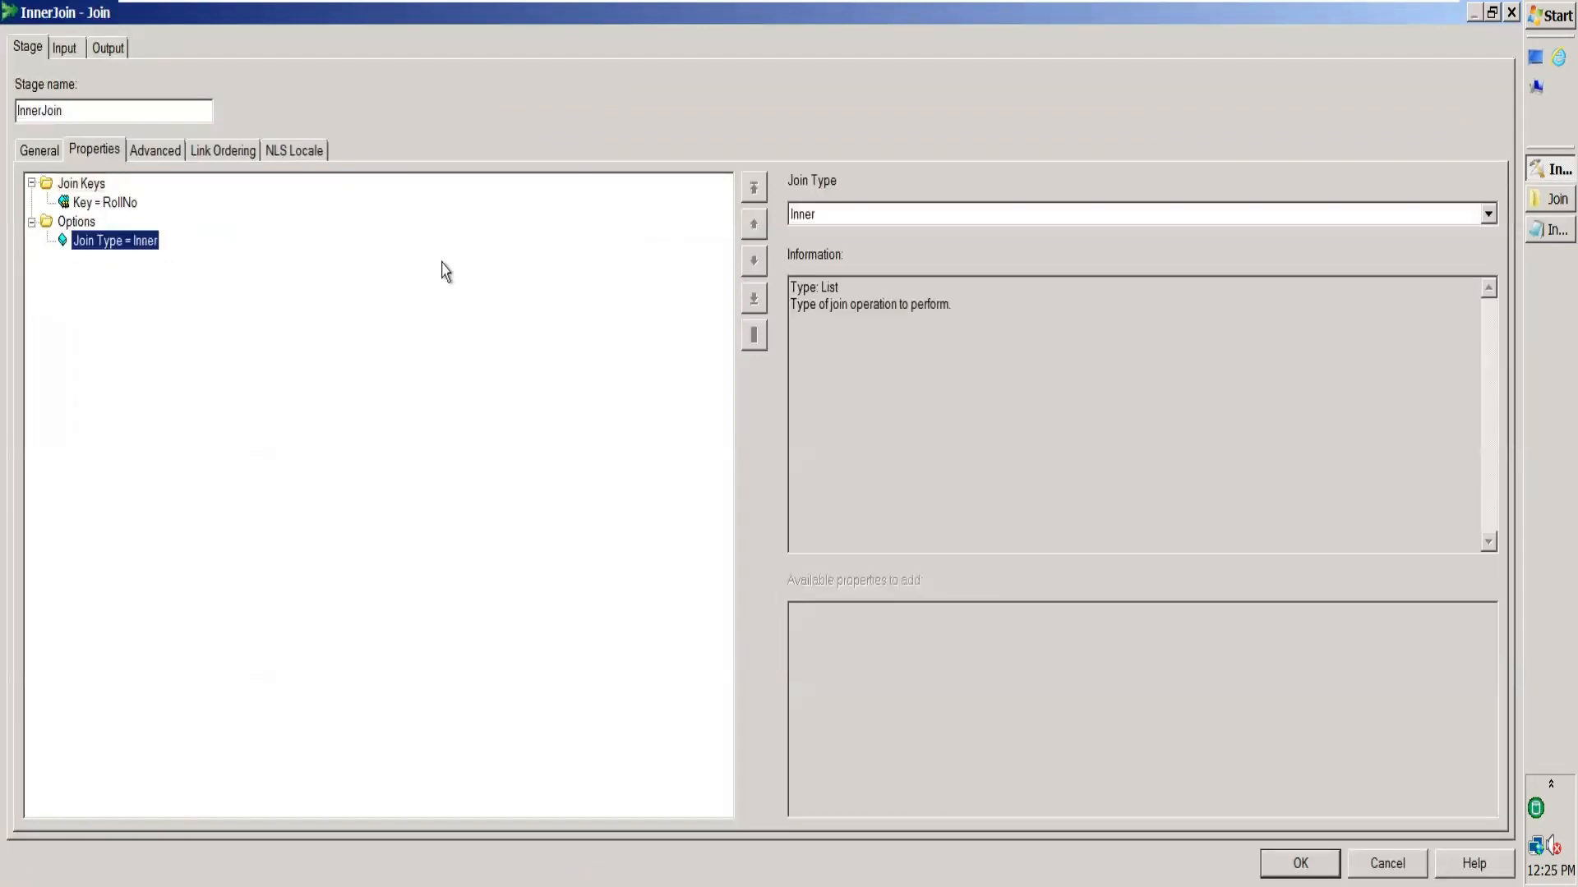
pyautogui.click(1488, 214)
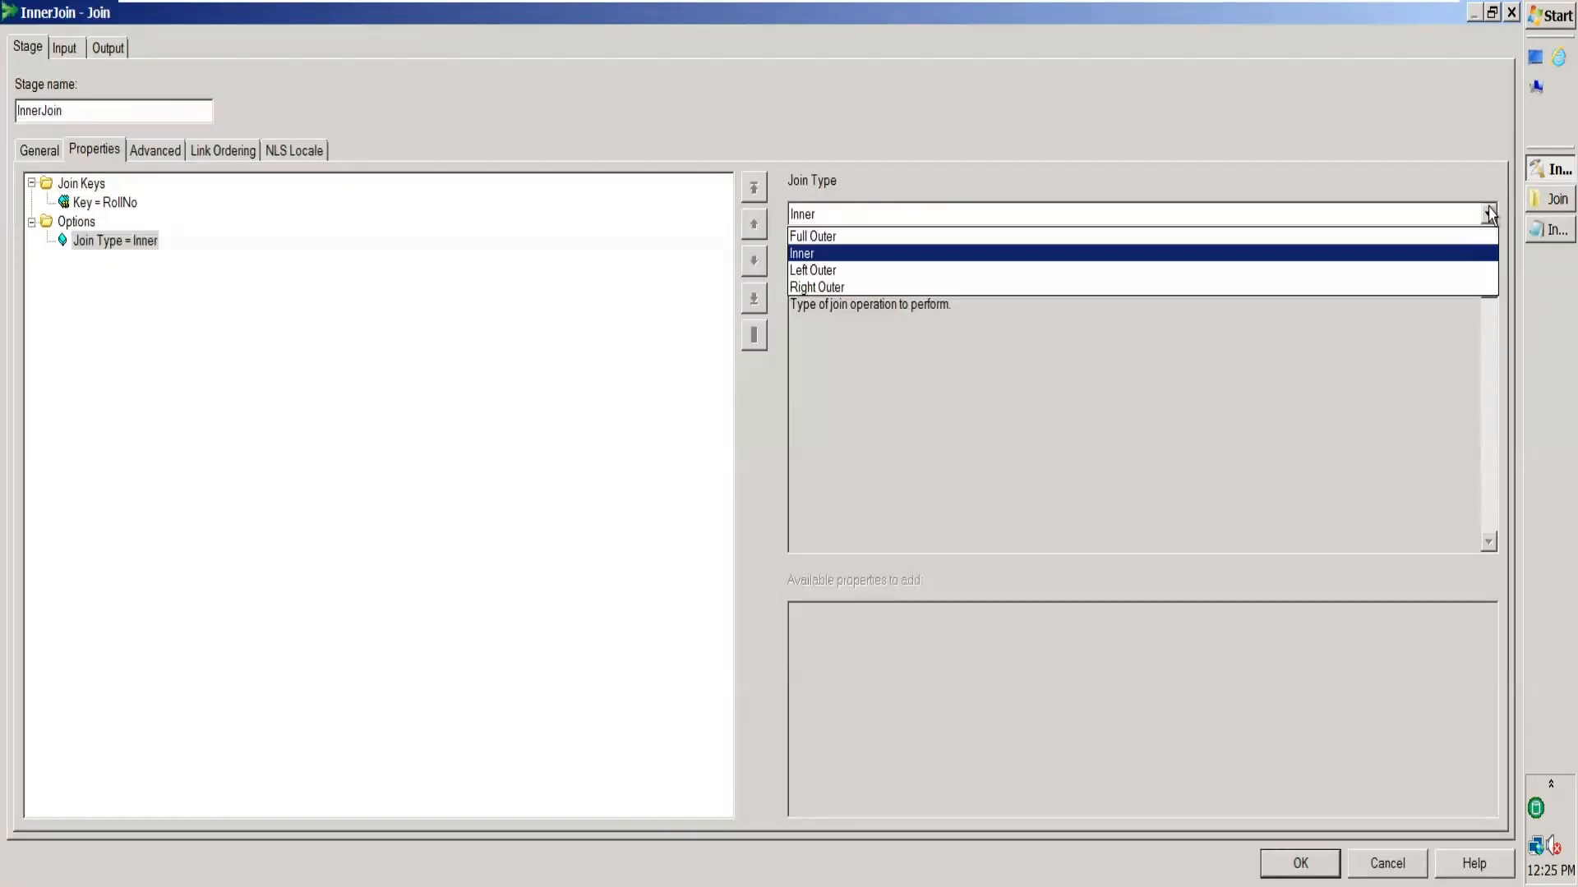
pyautogui.click(926, 270)
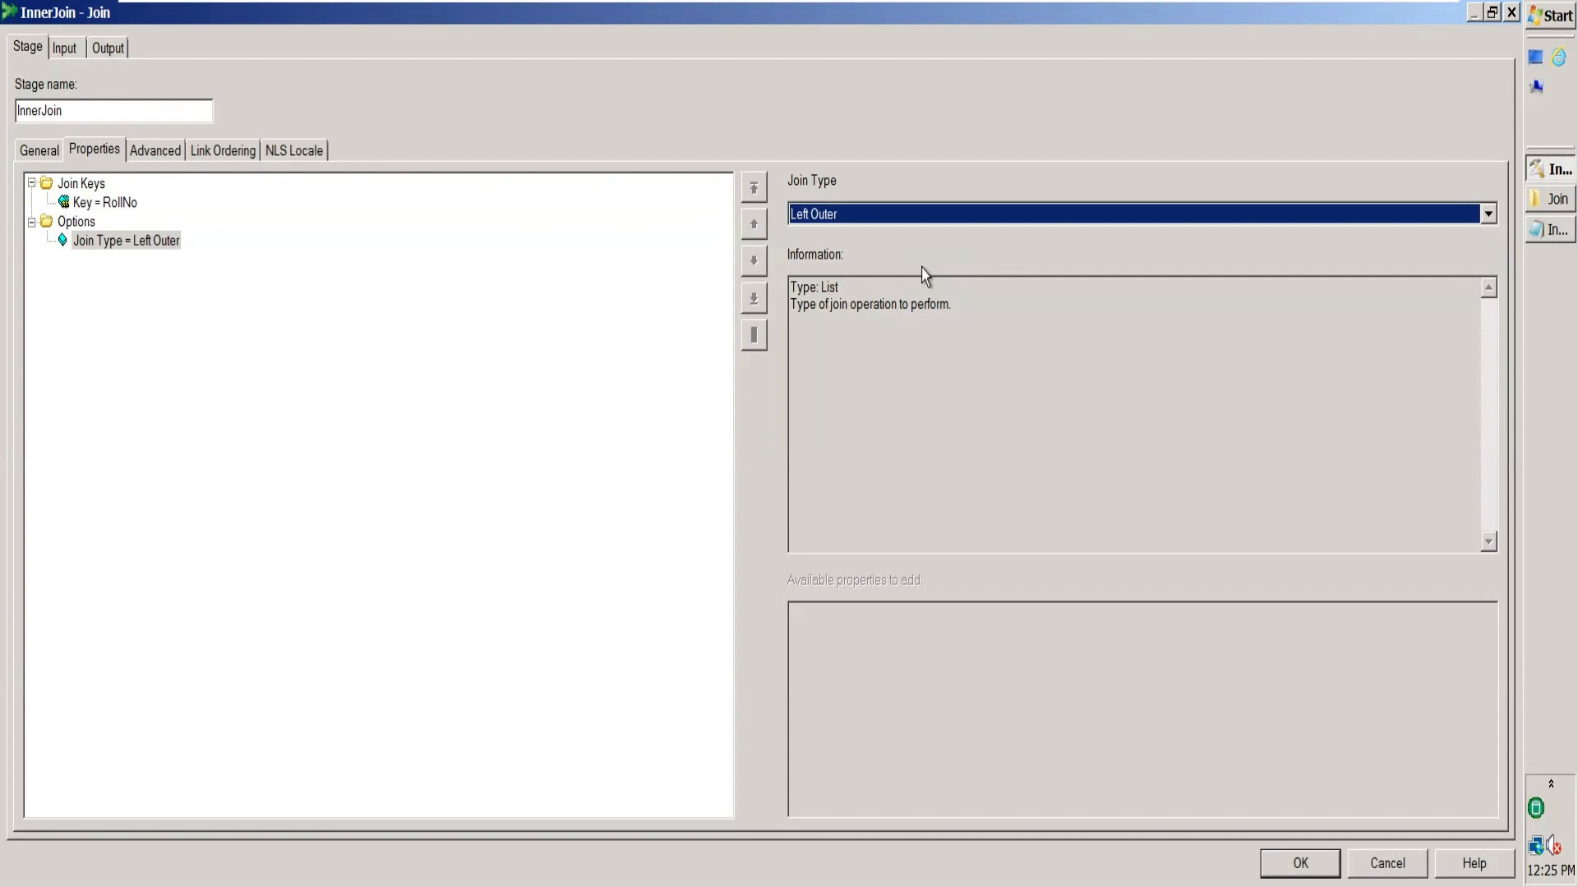
pyautogui.click(458, 343)
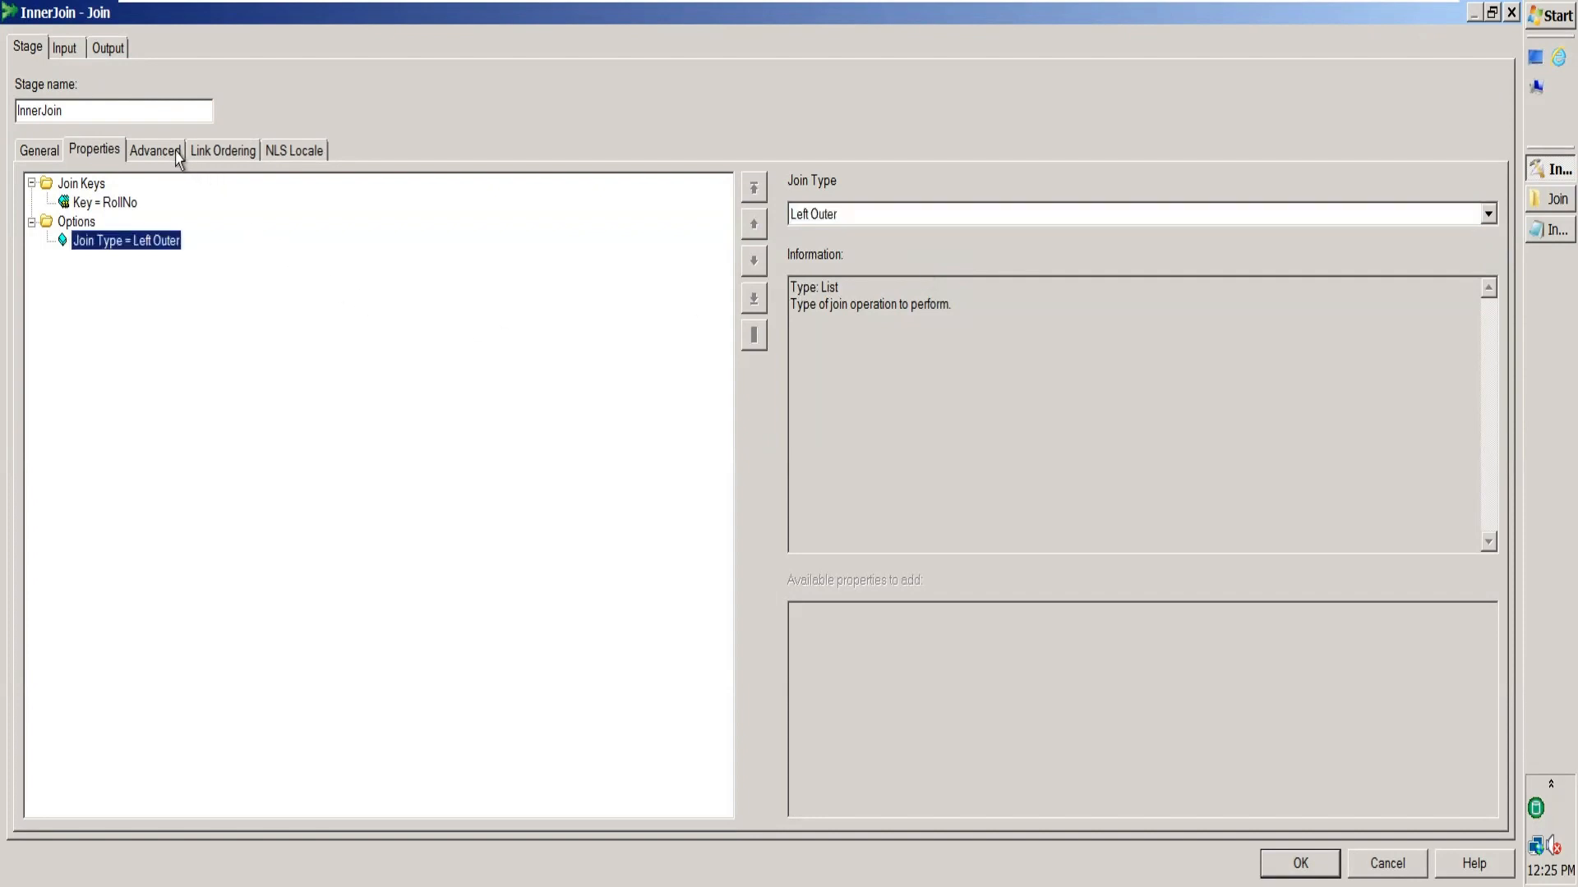
# Confirm LnkfrmStud is the left link and LnkfrmCourse the right, then apply.
pyautogui.click(218, 160)
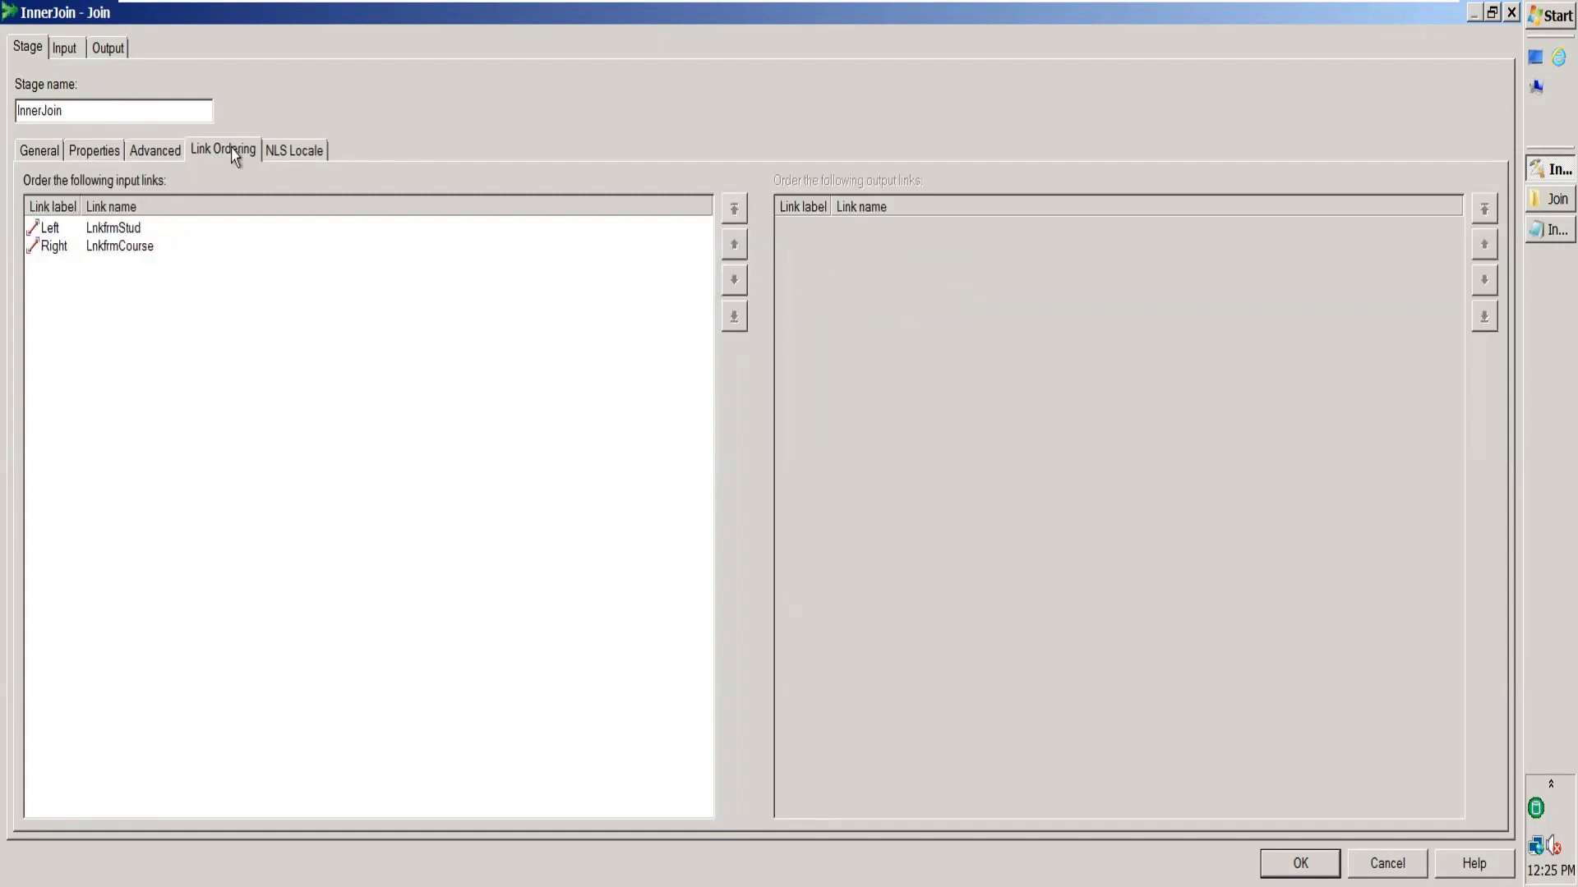
pyautogui.click(58, 232)
pyautogui.click(60, 246)
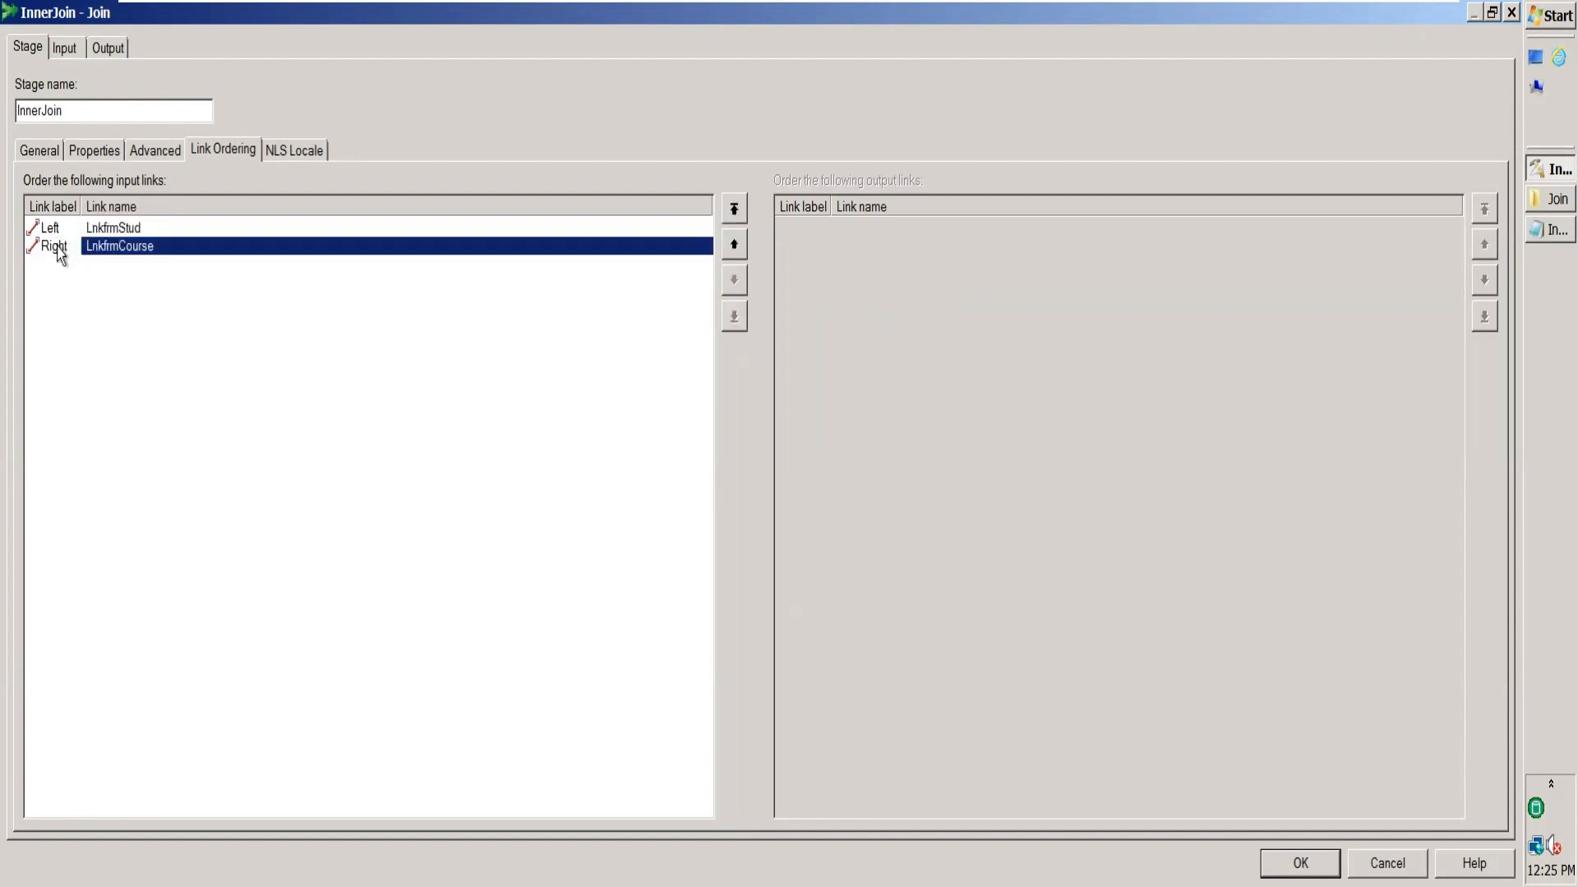
pyautogui.click(120, 233)
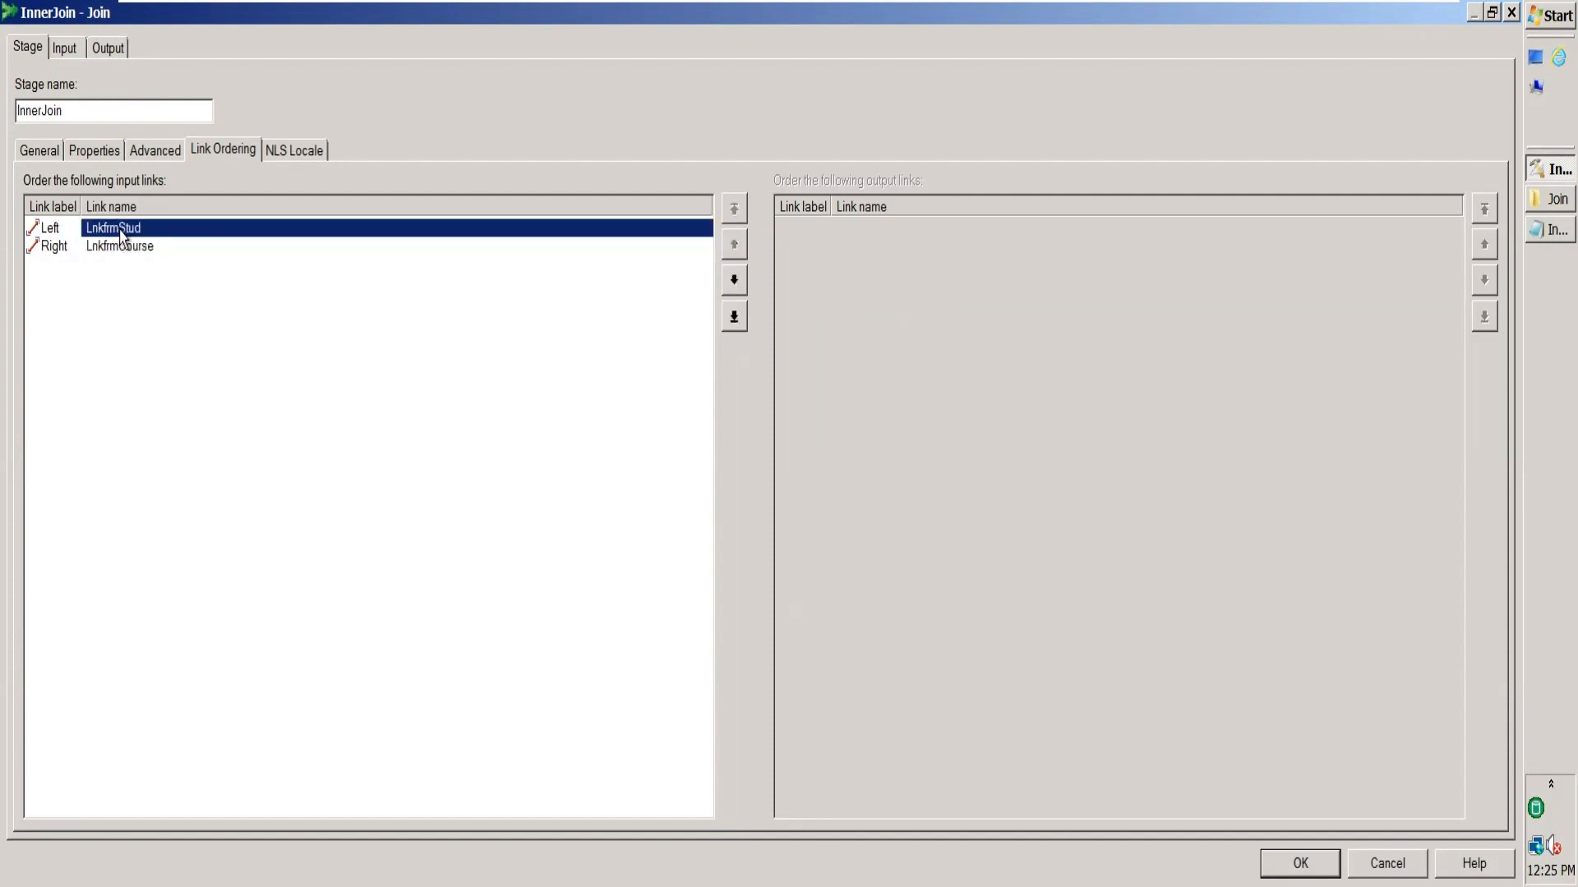
pyautogui.click(59, 247)
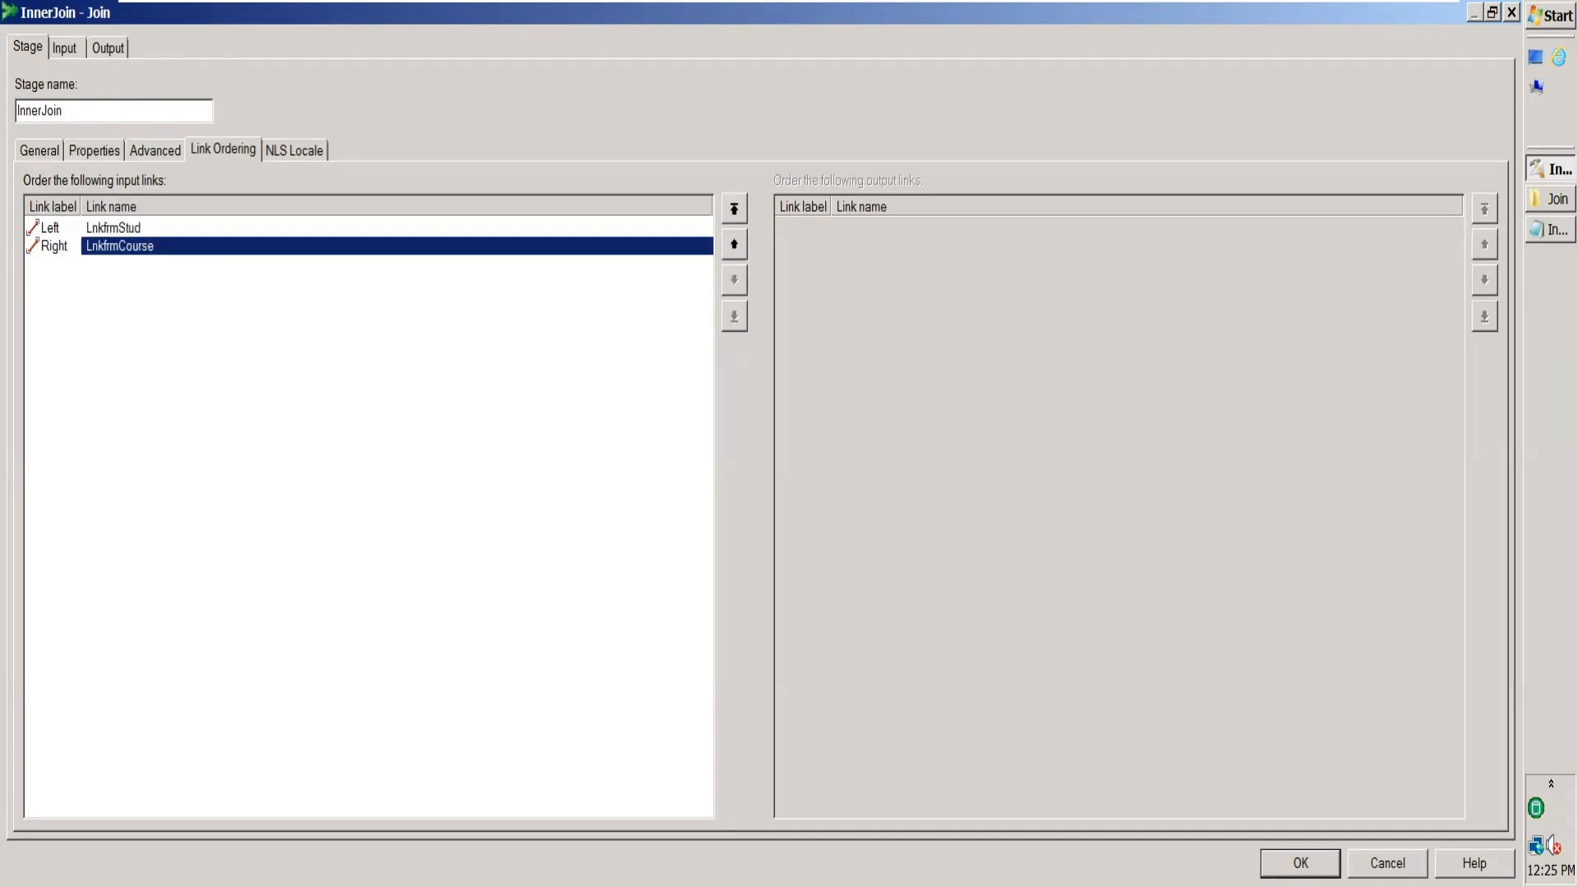
pyautogui.click(1300, 863)
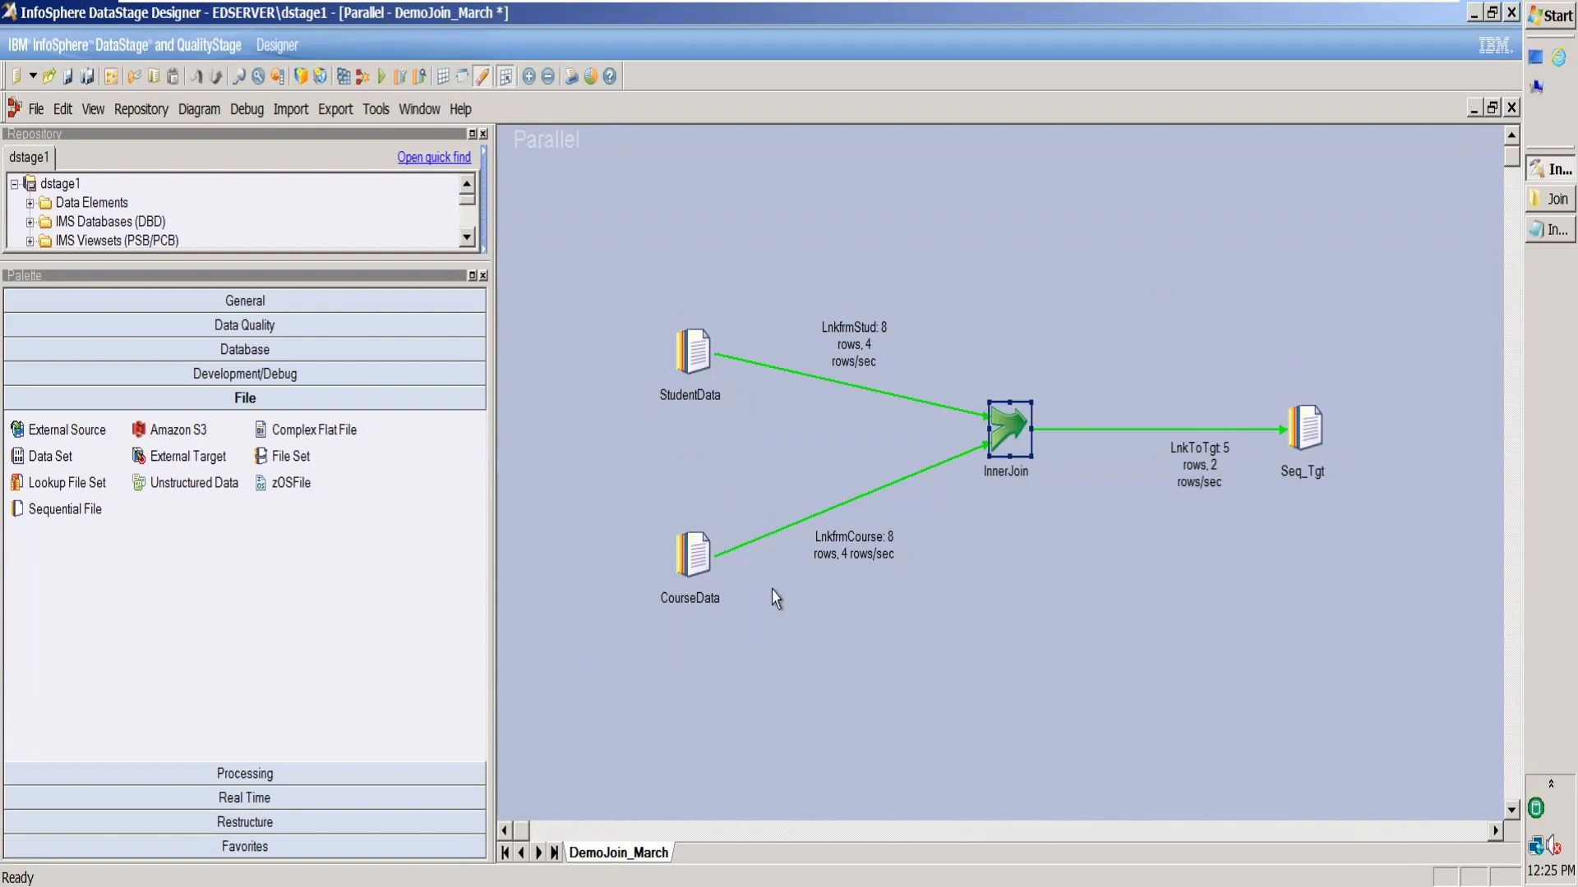
# Change Seq_Tgt's output file from InnerJoinOutput.txt to LeftJoinOutput.txt.
pyautogui.doubleClick(1309, 431)
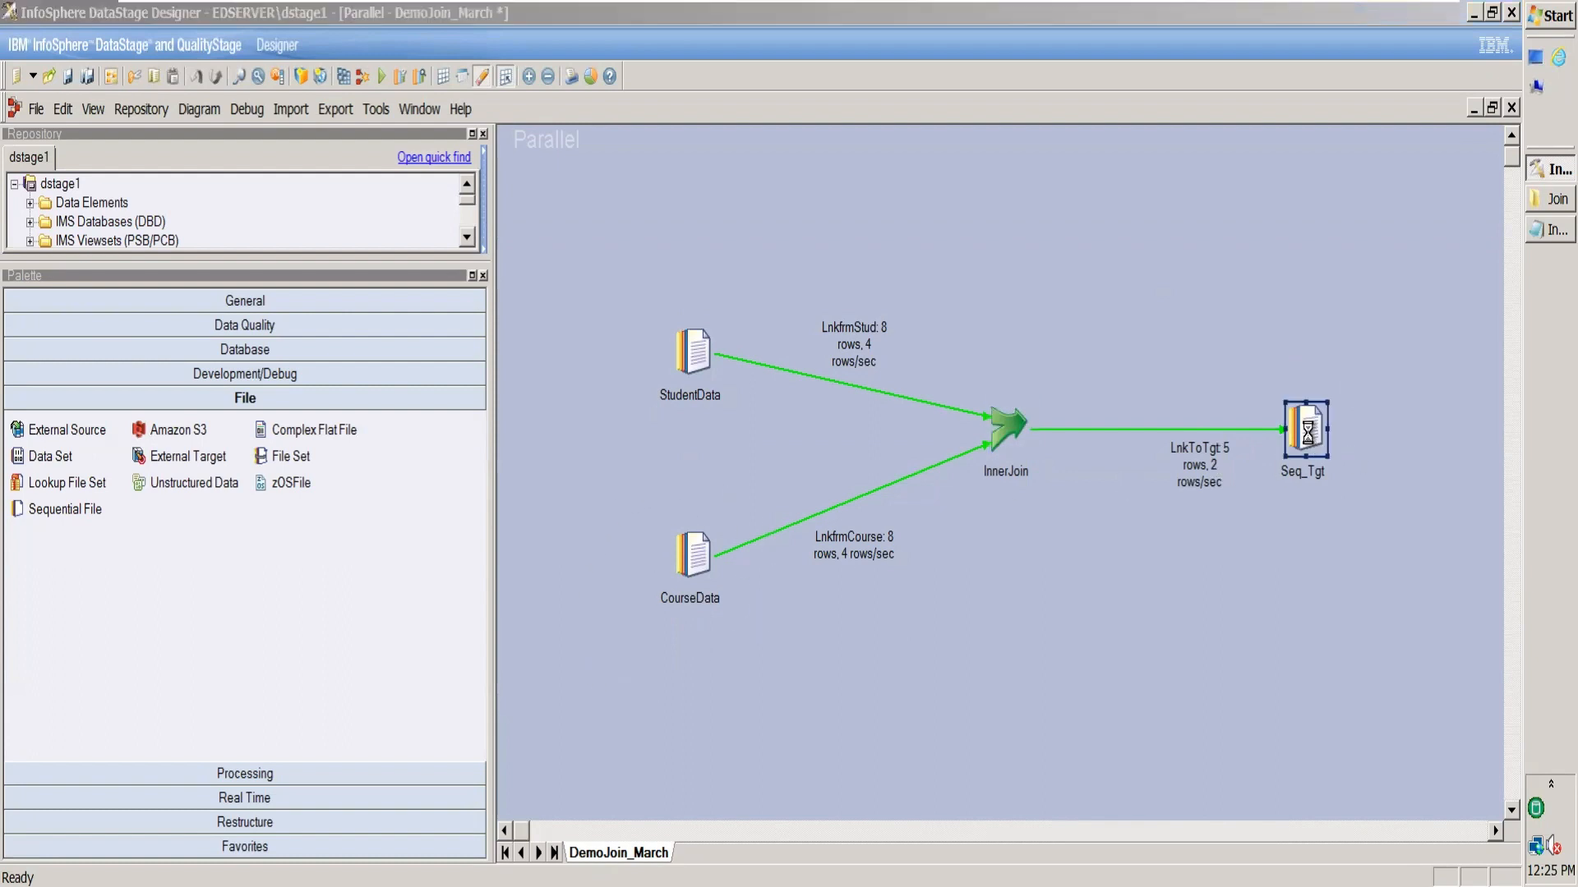
pyautogui.click(370, 203)
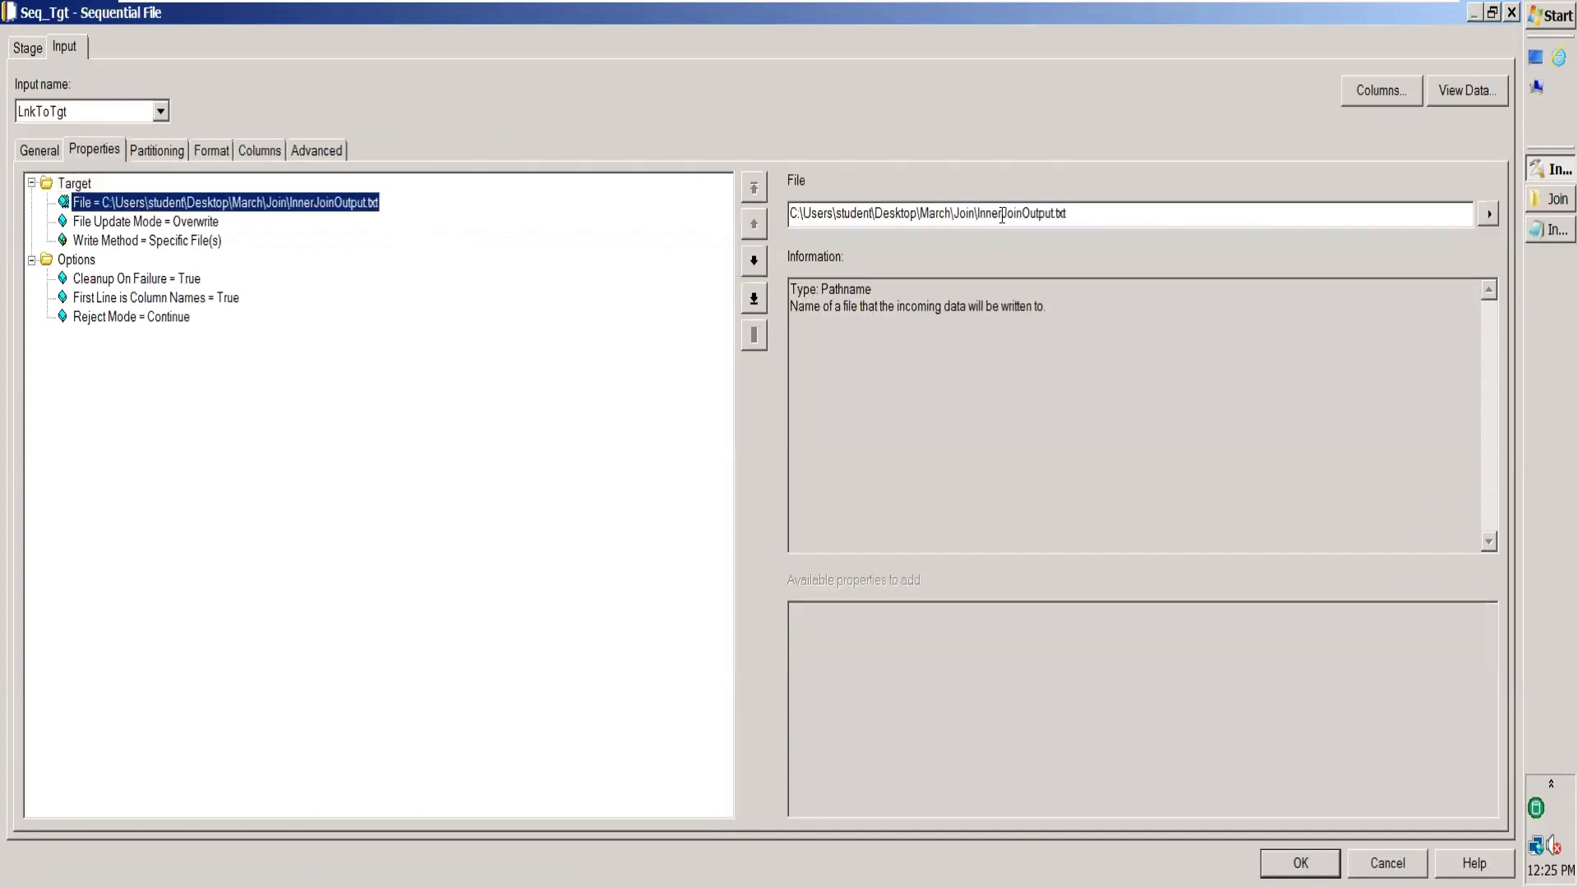
pyautogui.click(1002, 216)
pyautogui.press('BackSpace')
pyautogui.press('BackSpace')
pyautogui.press('BackSpace')
pyautogui.press('BackSpace')
pyautogui.press('BackSpace')
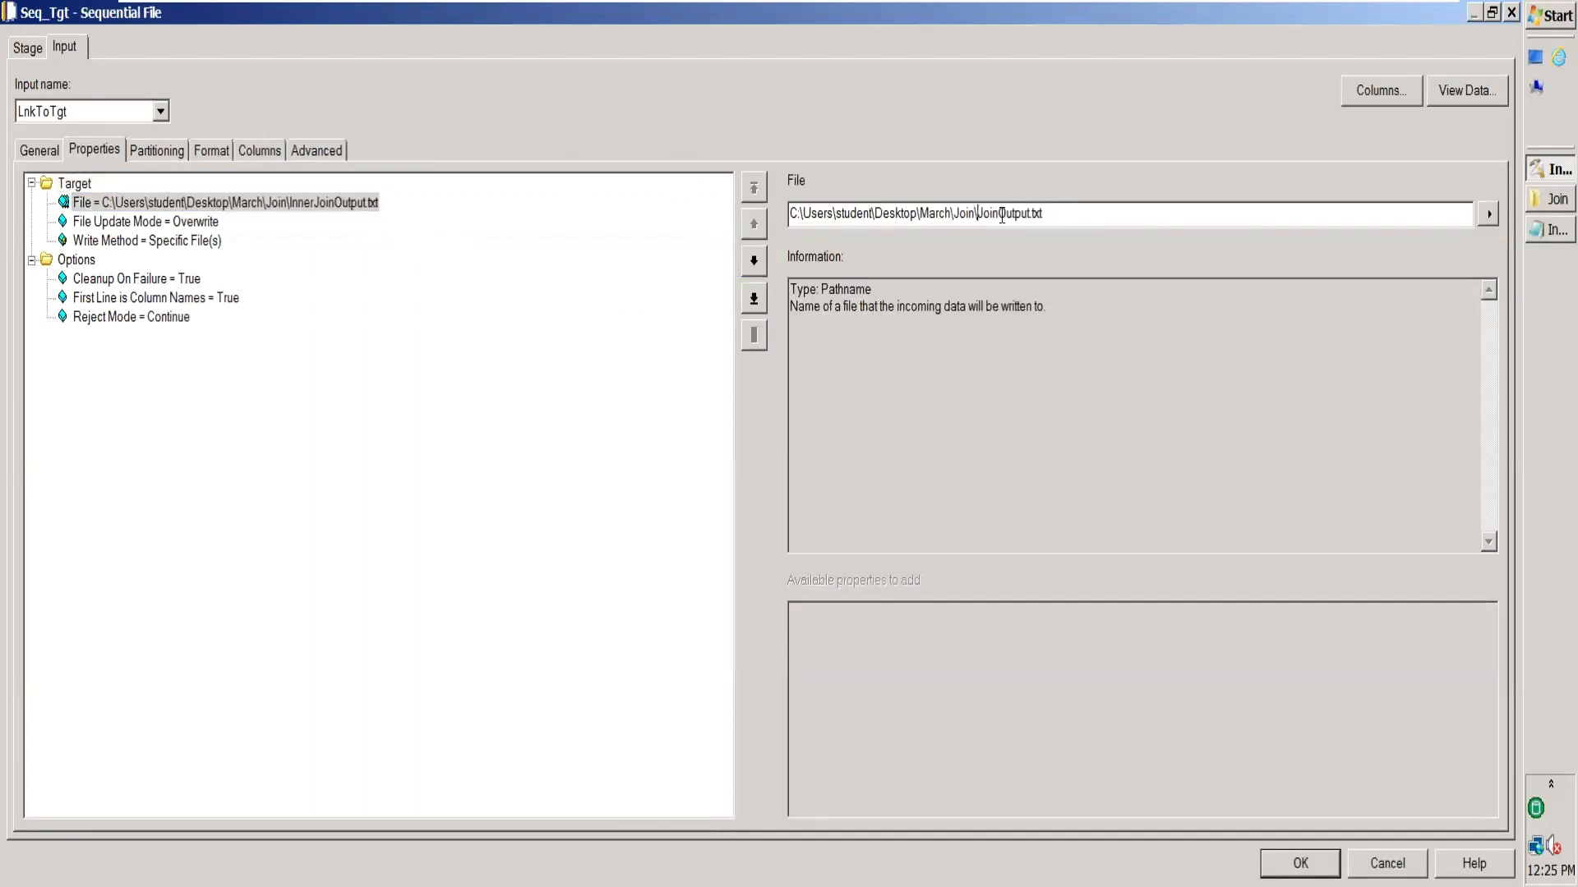
pyautogui.write('Left')
pyautogui.click(1300, 863)
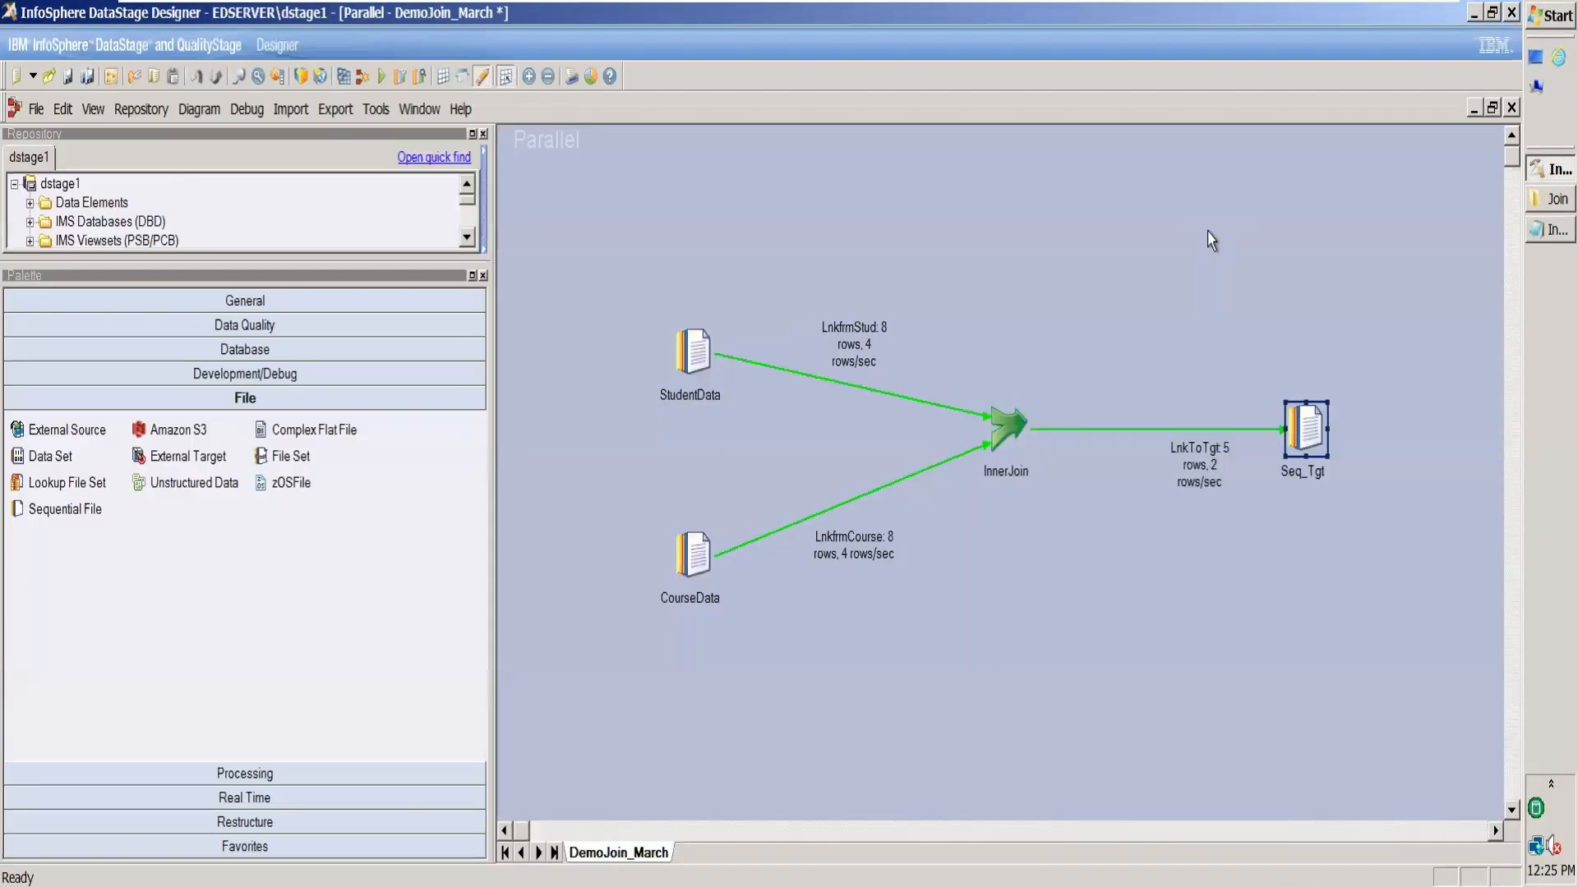
# Compile and run the Left Outer job, writing 8 rows to Seq_Tgt.
pyautogui.click(344, 75)
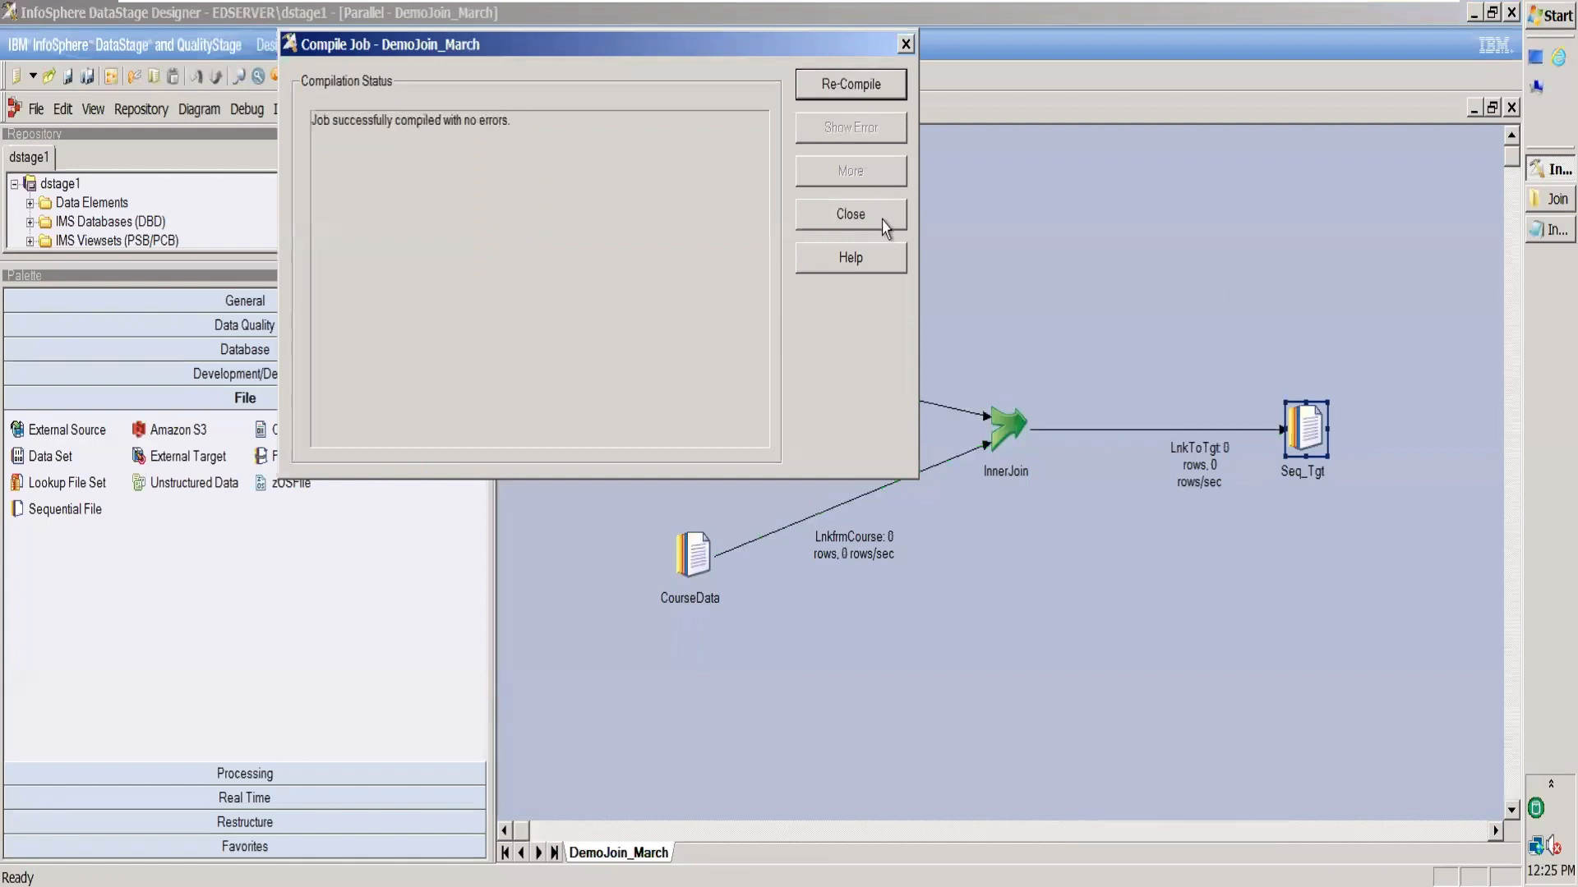
pyautogui.click(882, 227)
pyautogui.click(382, 76)
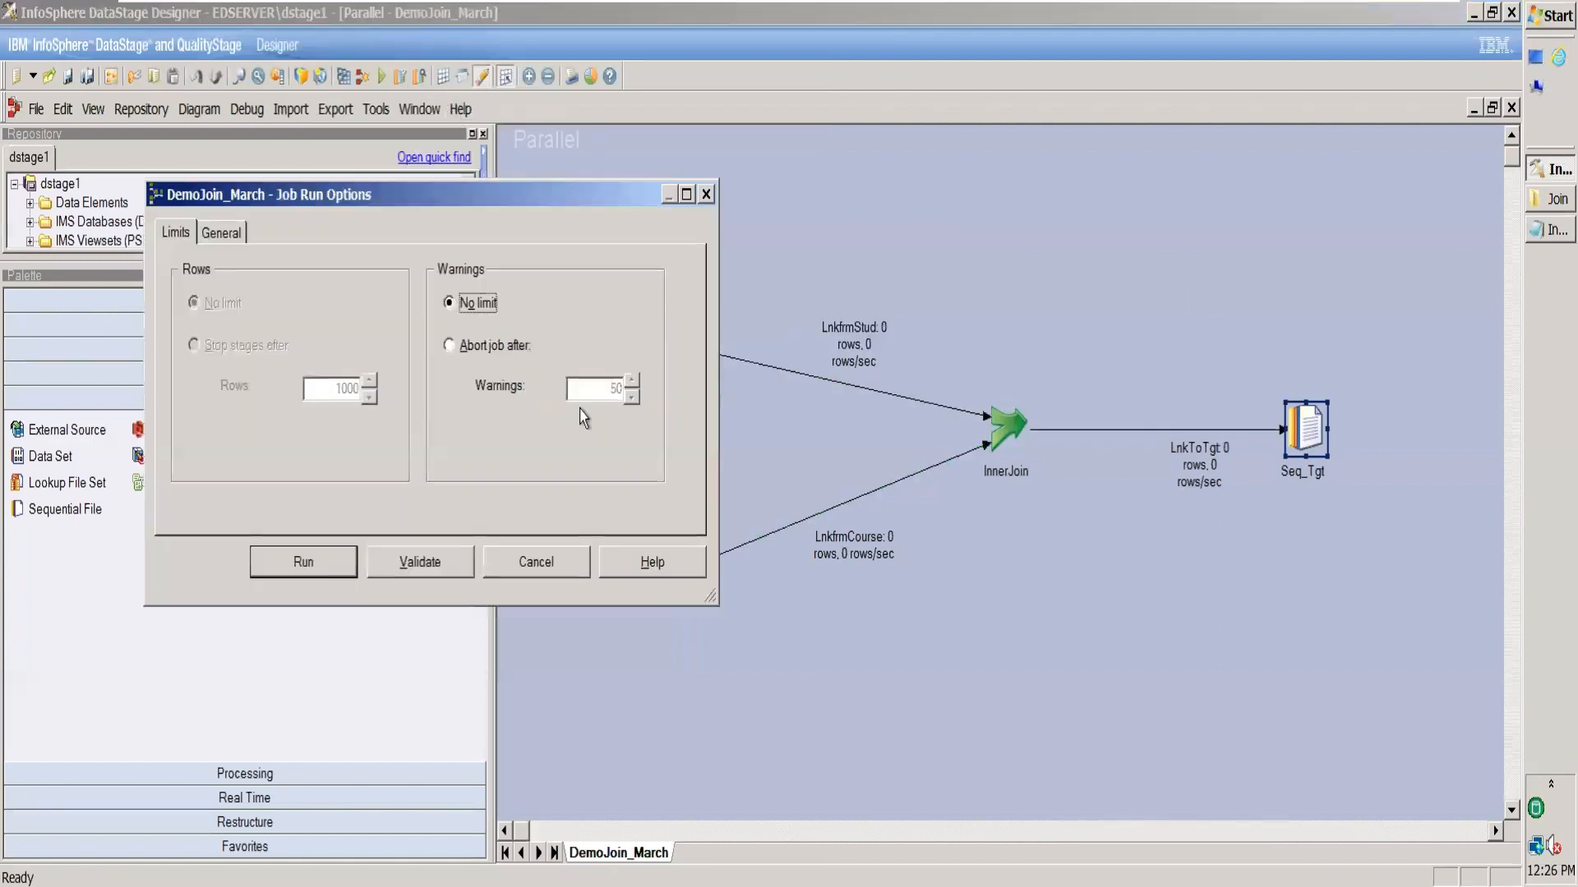
pyautogui.click(312, 562)
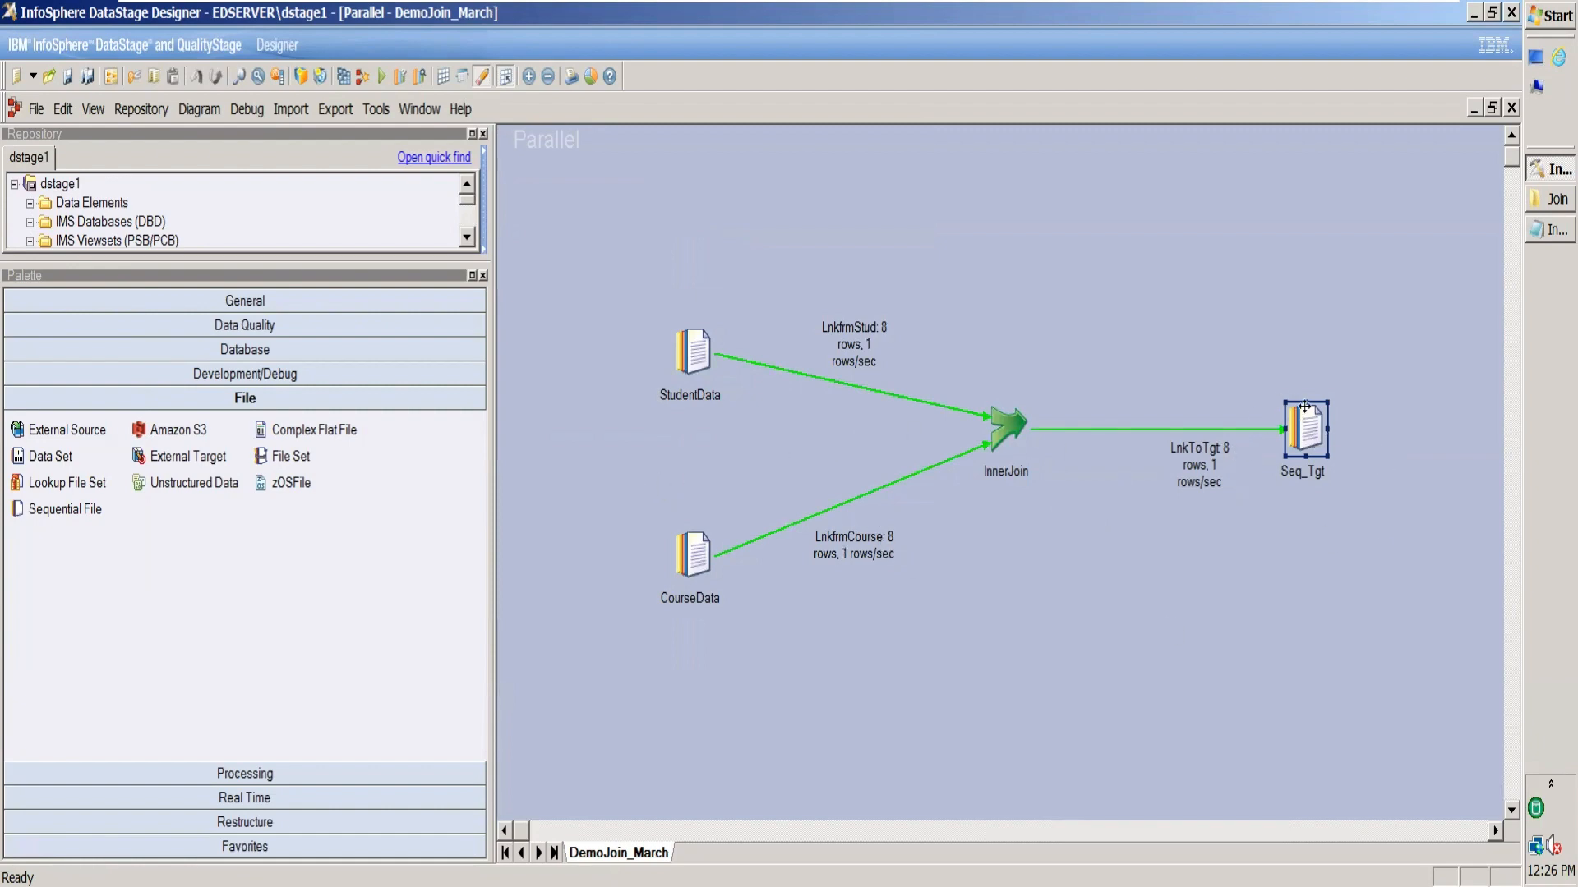
# Open LeftJoinOutput.txt from the Join folder.
pyautogui.click(1544, 199)
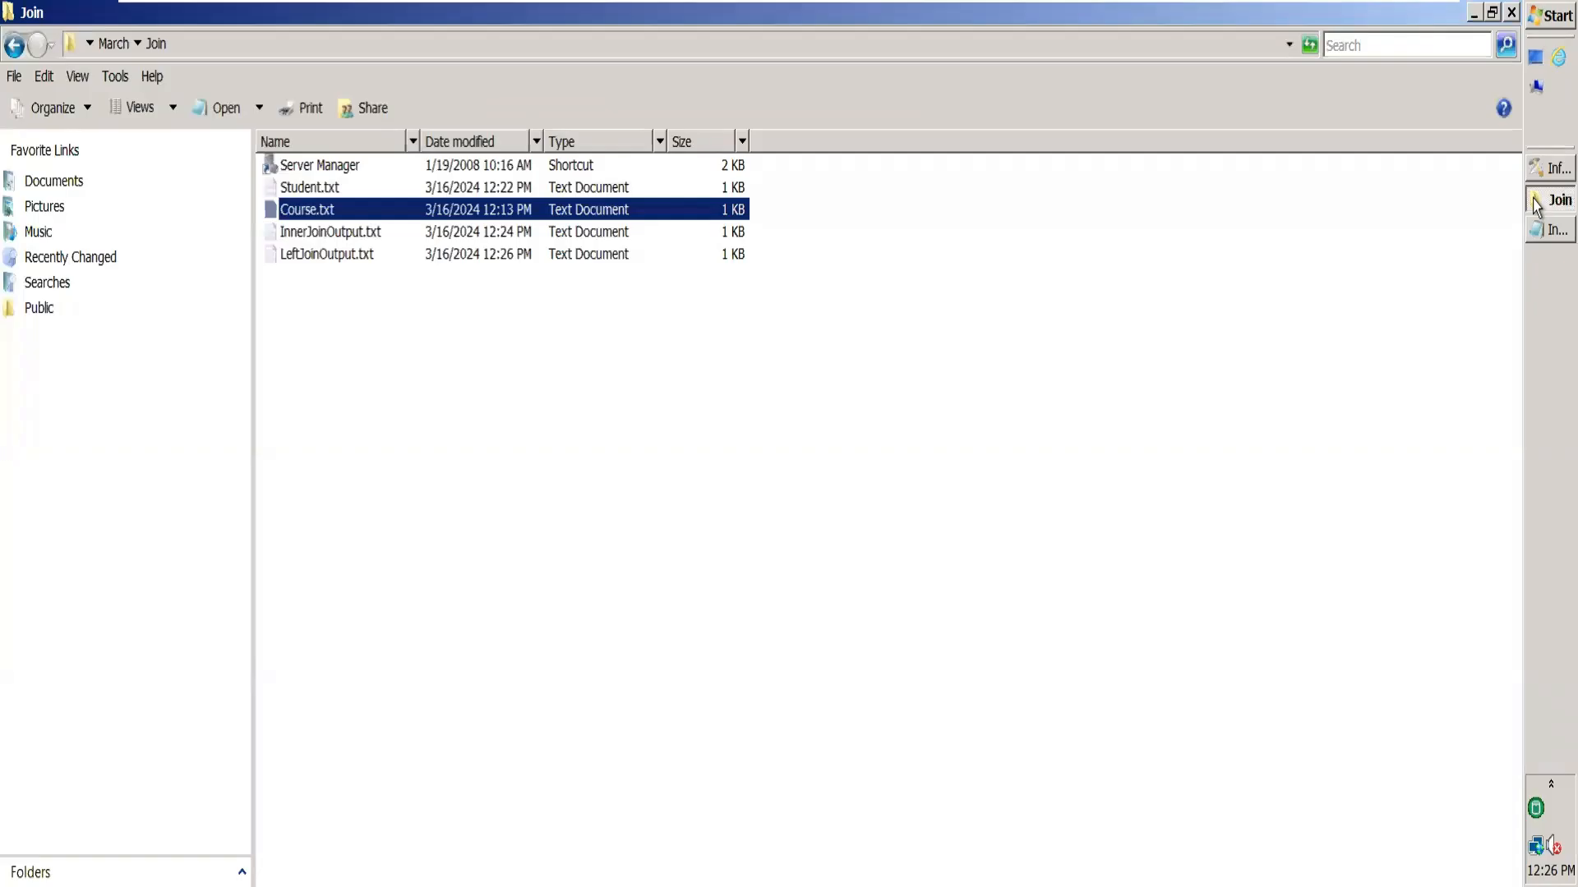
pyautogui.click(591, 341)
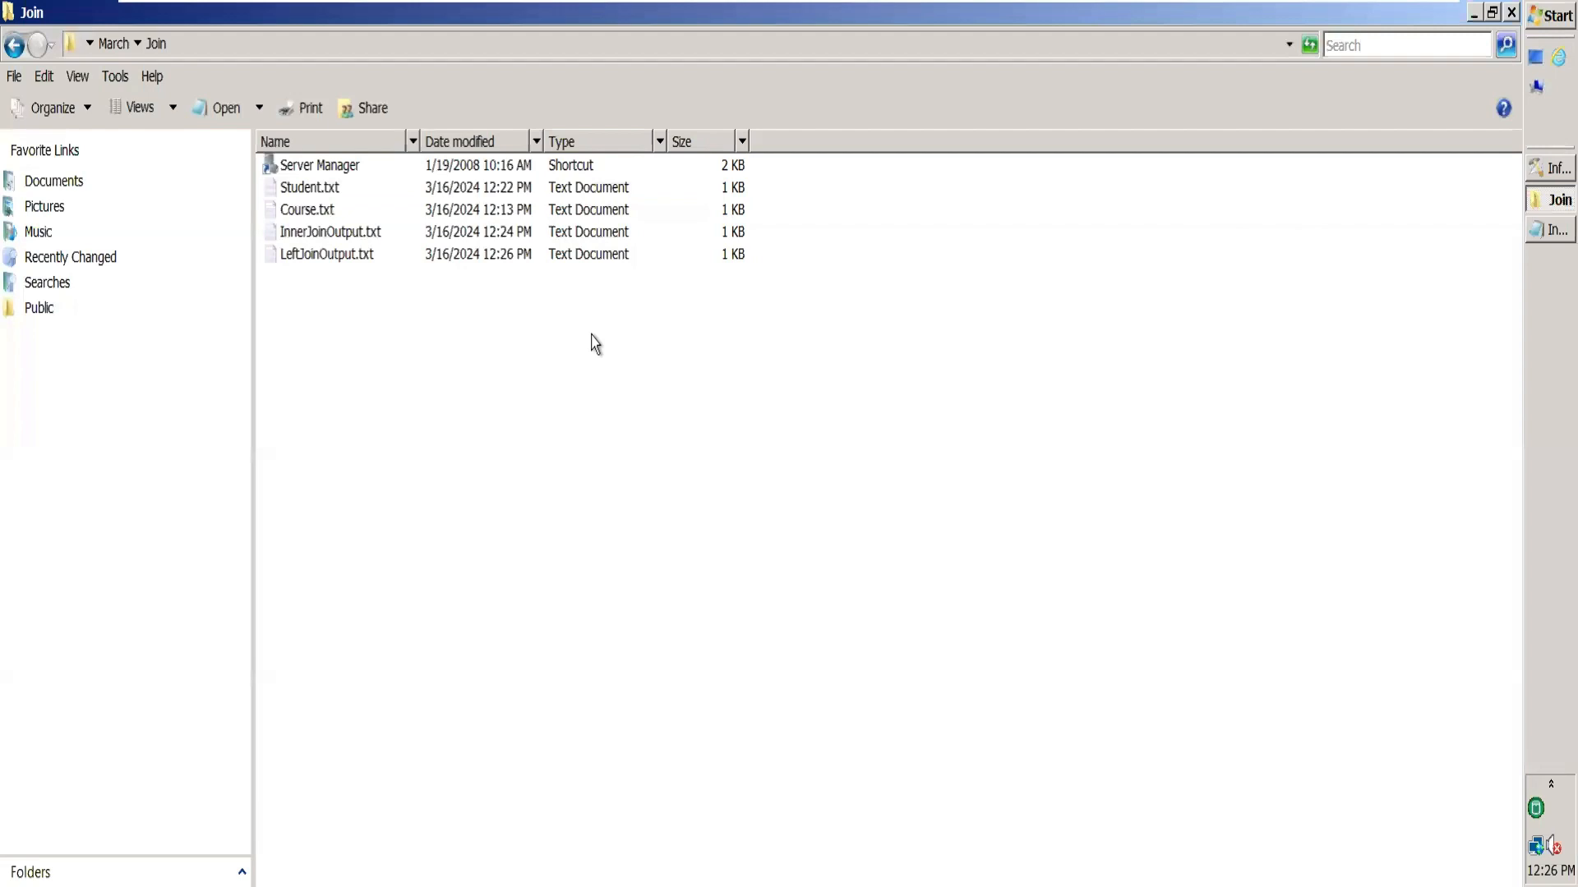
pyautogui.click(515, 259)
pyautogui.doubleClick(514, 259)
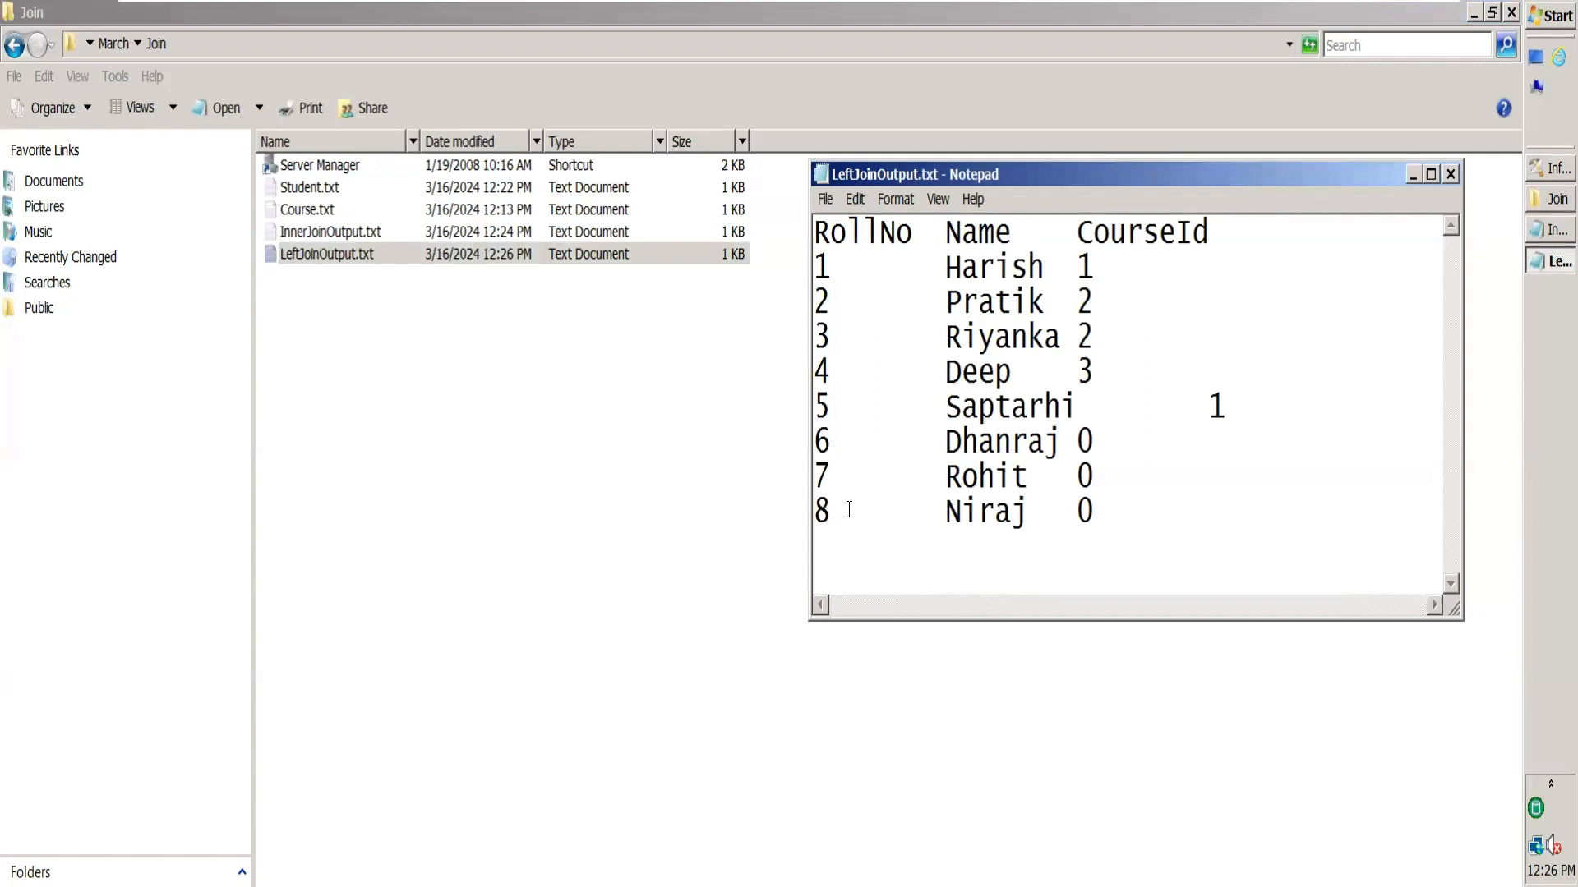
# Highlight rows 6–8 with CourseId 0 for unmatched students, then close Notepad.
pyautogui.moveTo(845, 511); pyautogui.dragTo(811, 232)
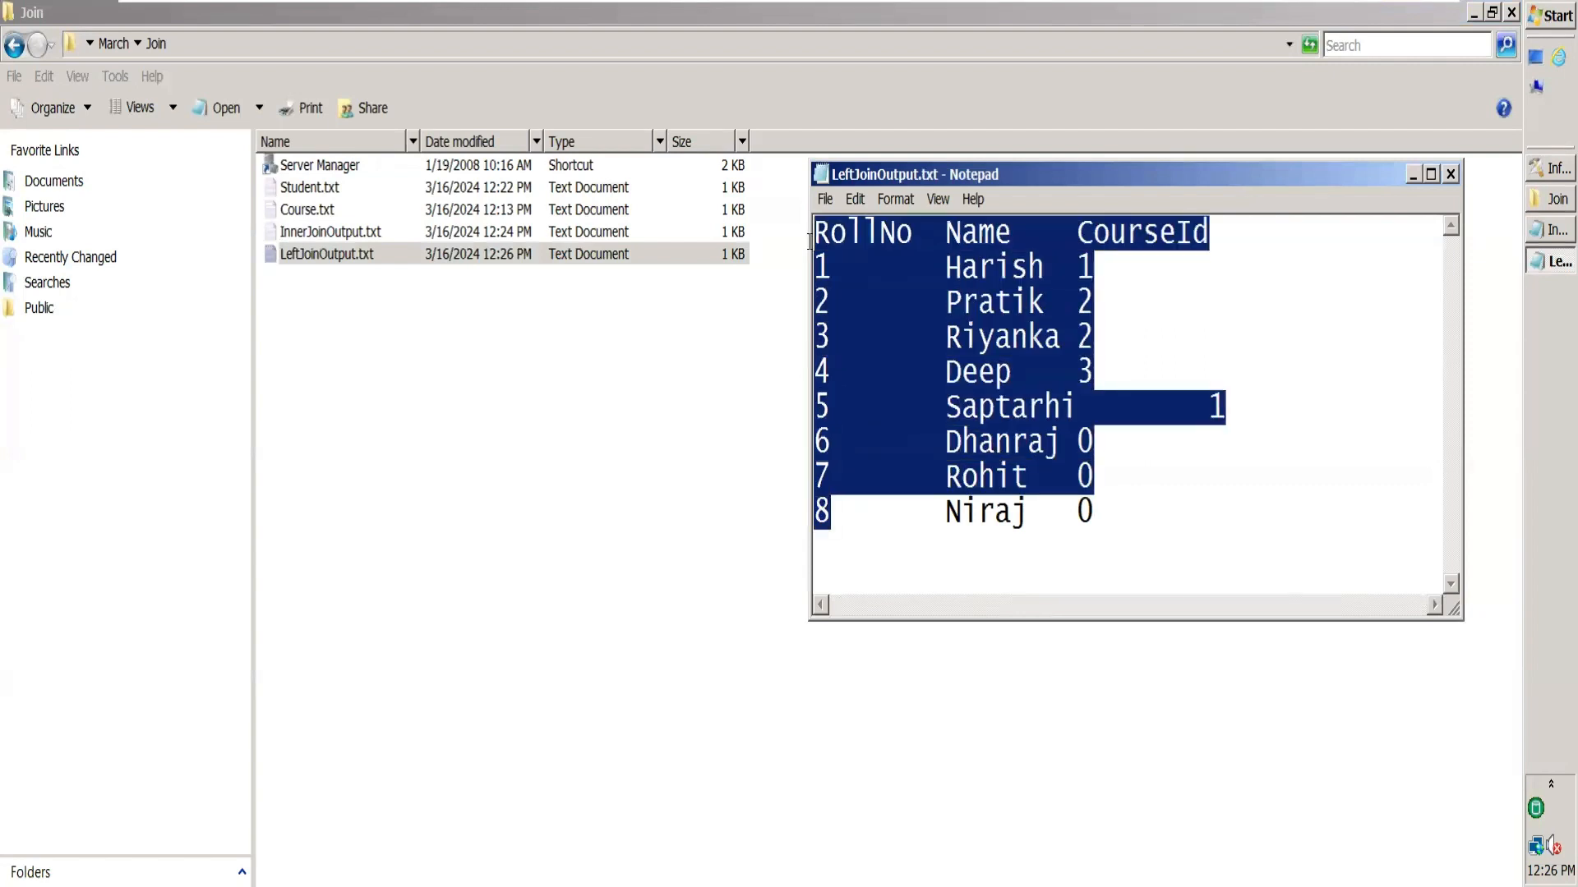
pyautogui.click(1003, 274)
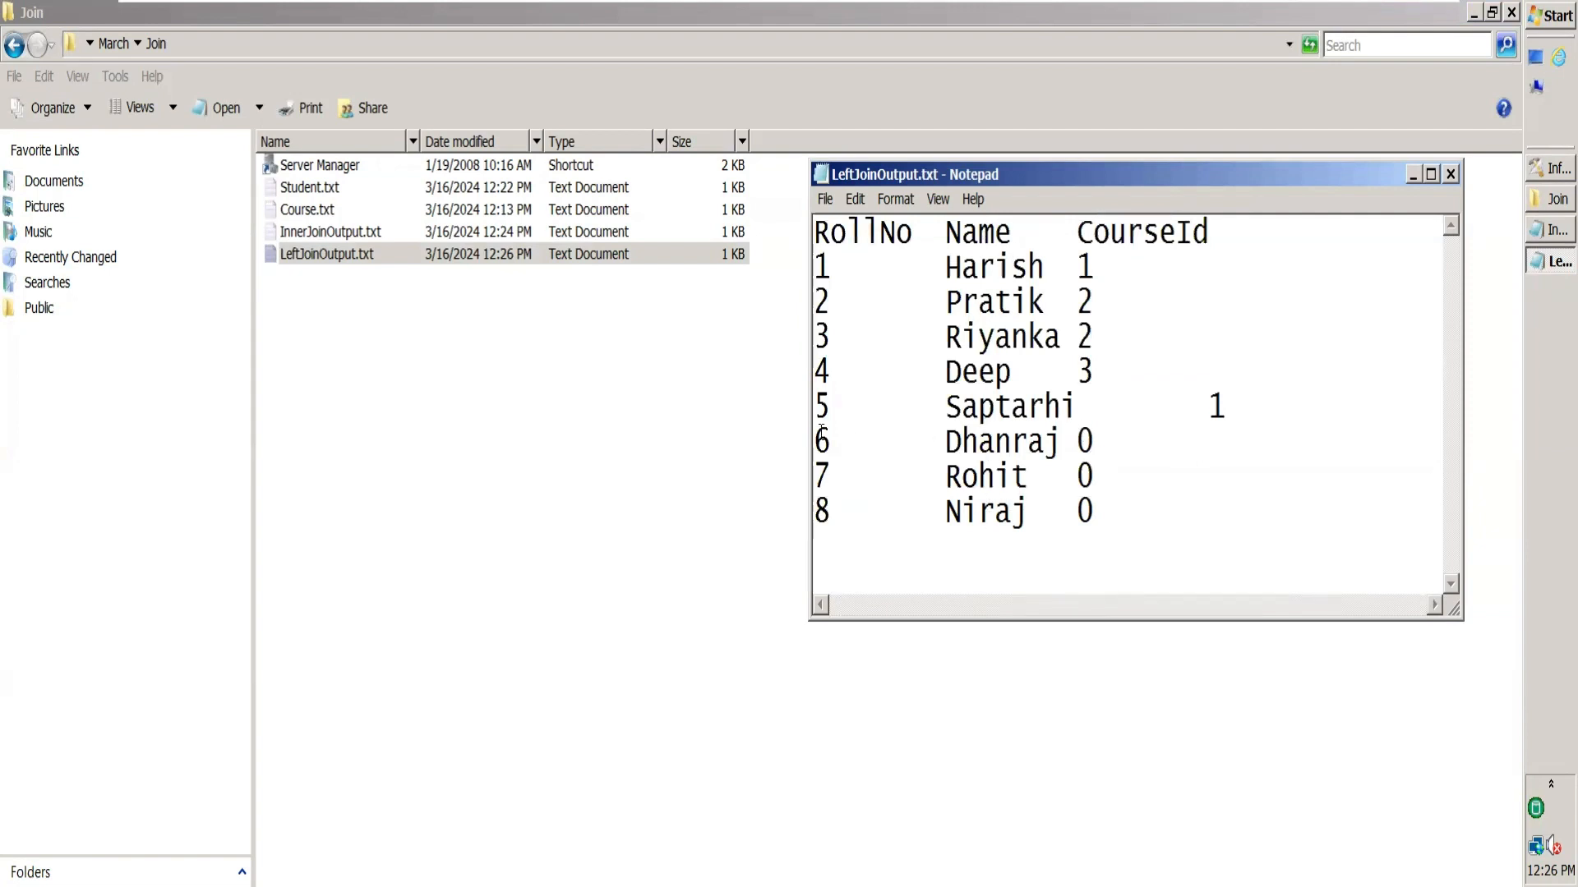
pyautogui.moveTo(816, 435); pyautogui.dragTo(1106, 513)
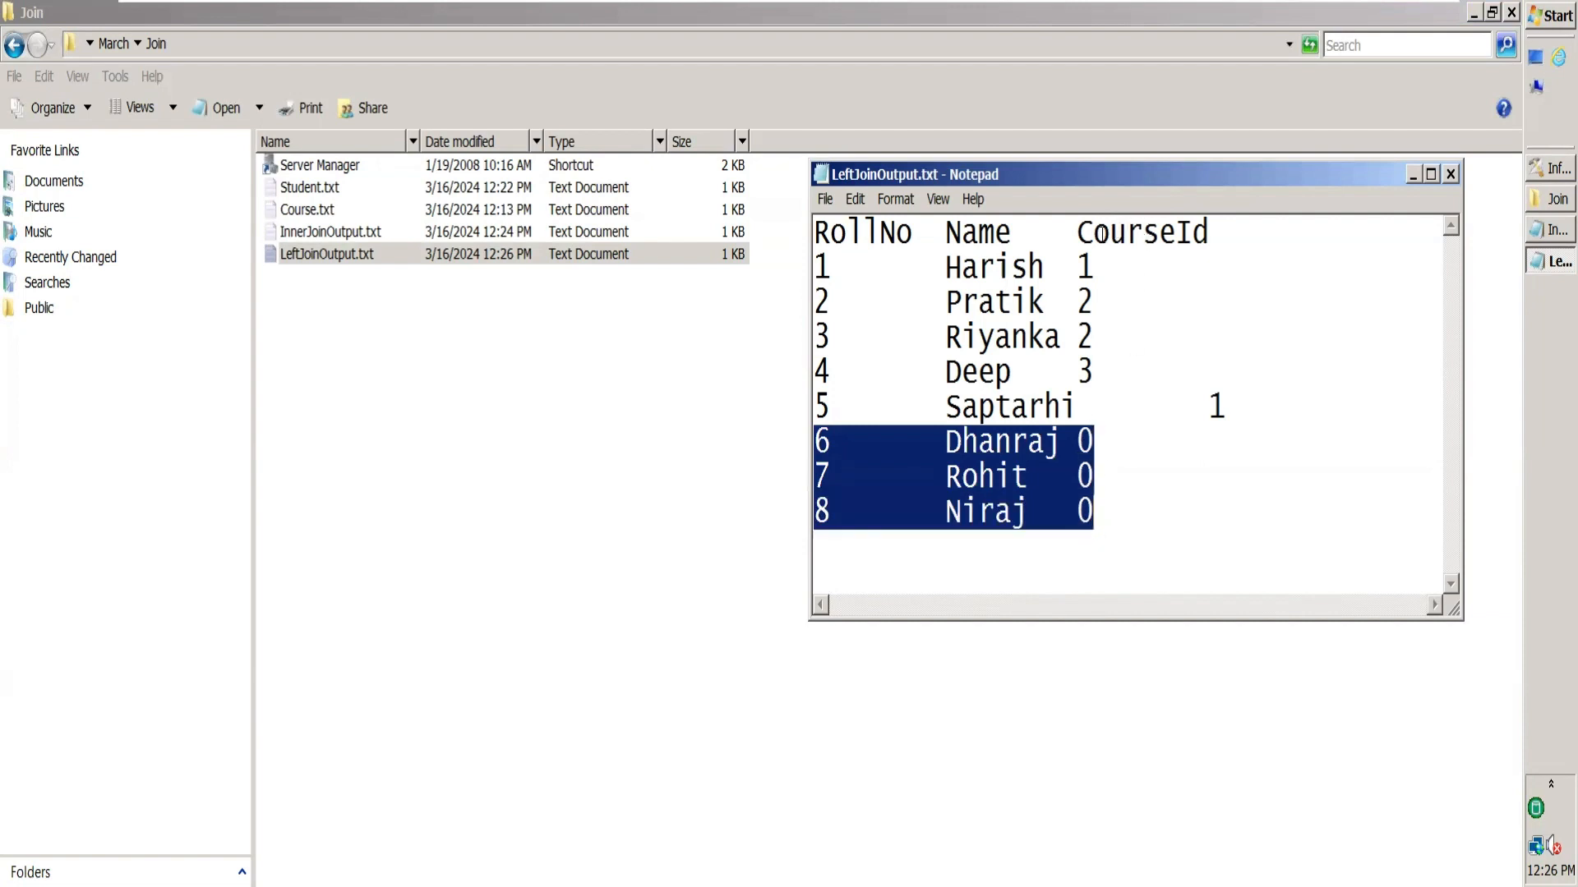
pyautogui.moveTo(1078, 232); pyautogui.dragTo(1224, 228)
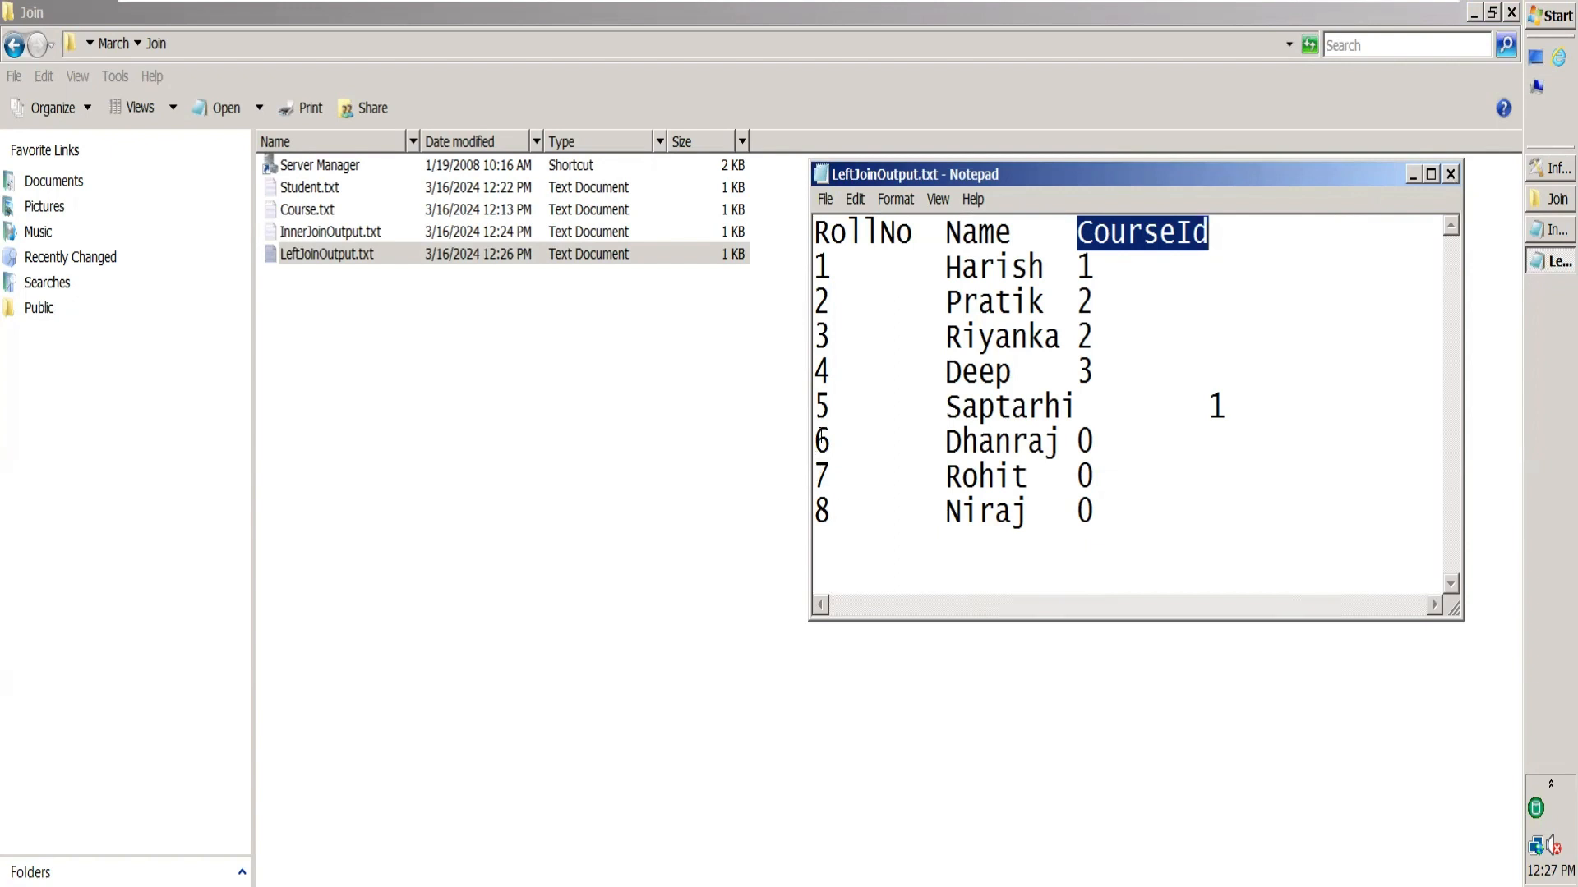
pyautogui.moveTo(821, 438); pyautogui.dragTo(831, 506)
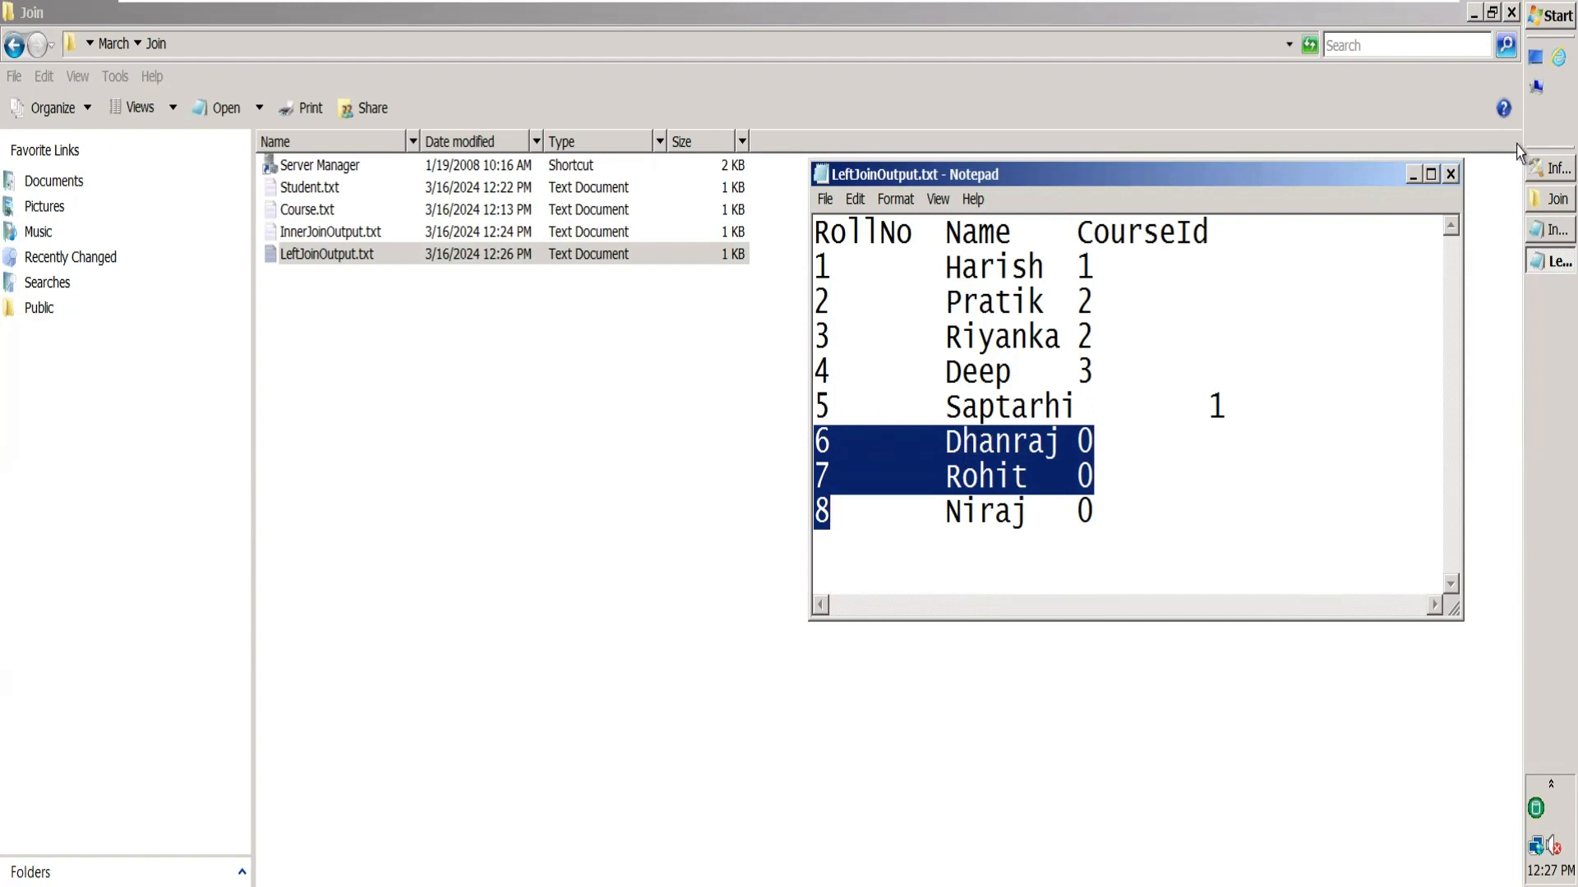
pyautogui.click(1450, 175)
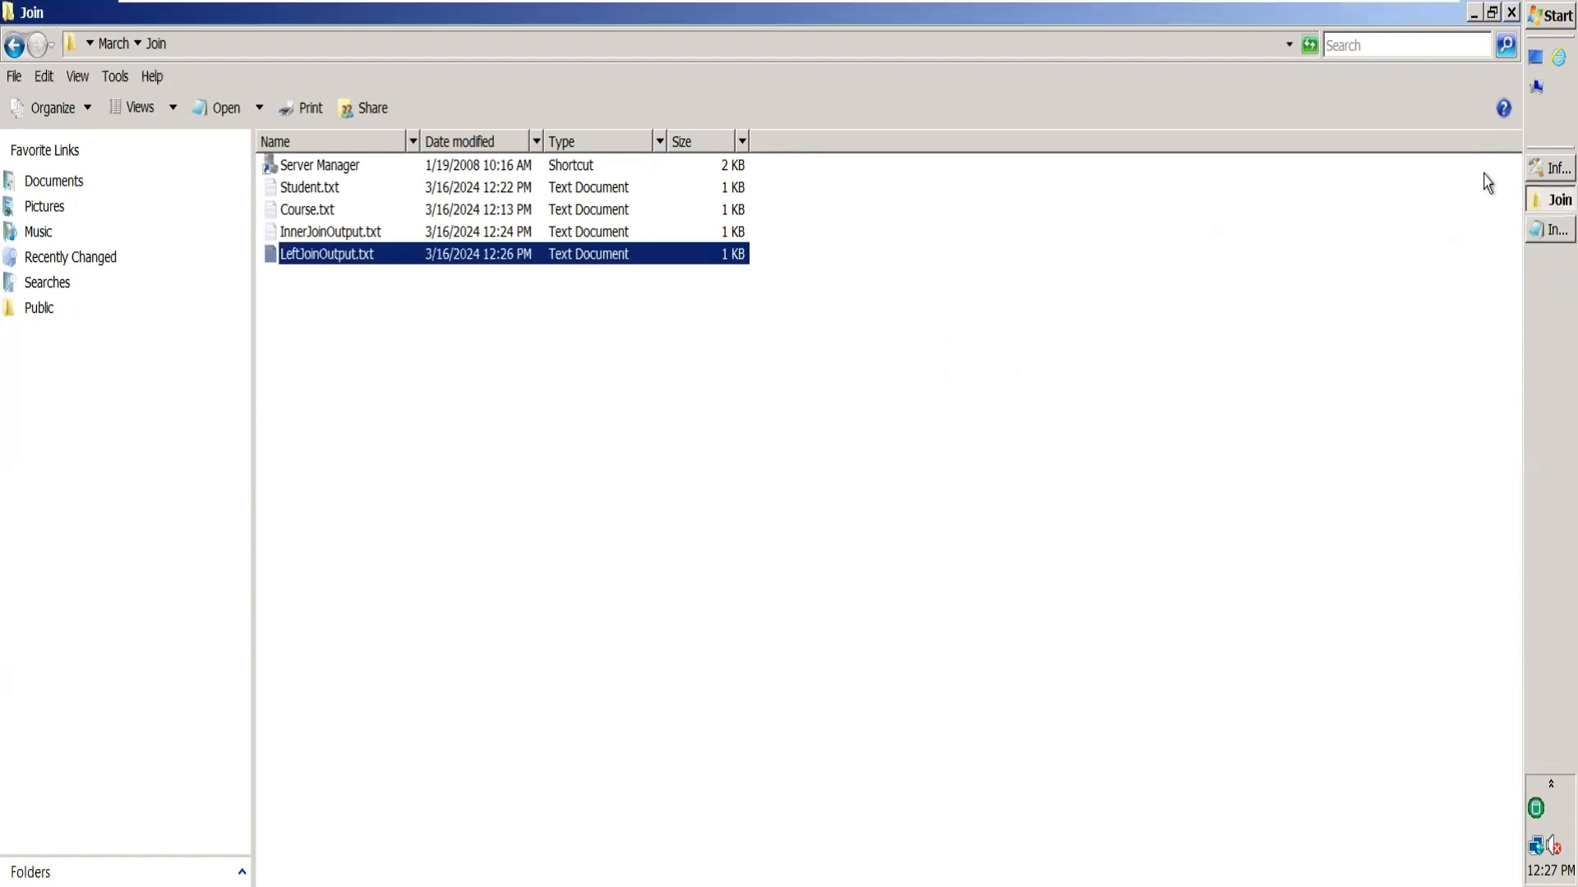
# Change the InnerJoin stage's Join Type to Right Outer and check the link order.
pyautogui.click(1550, 170)
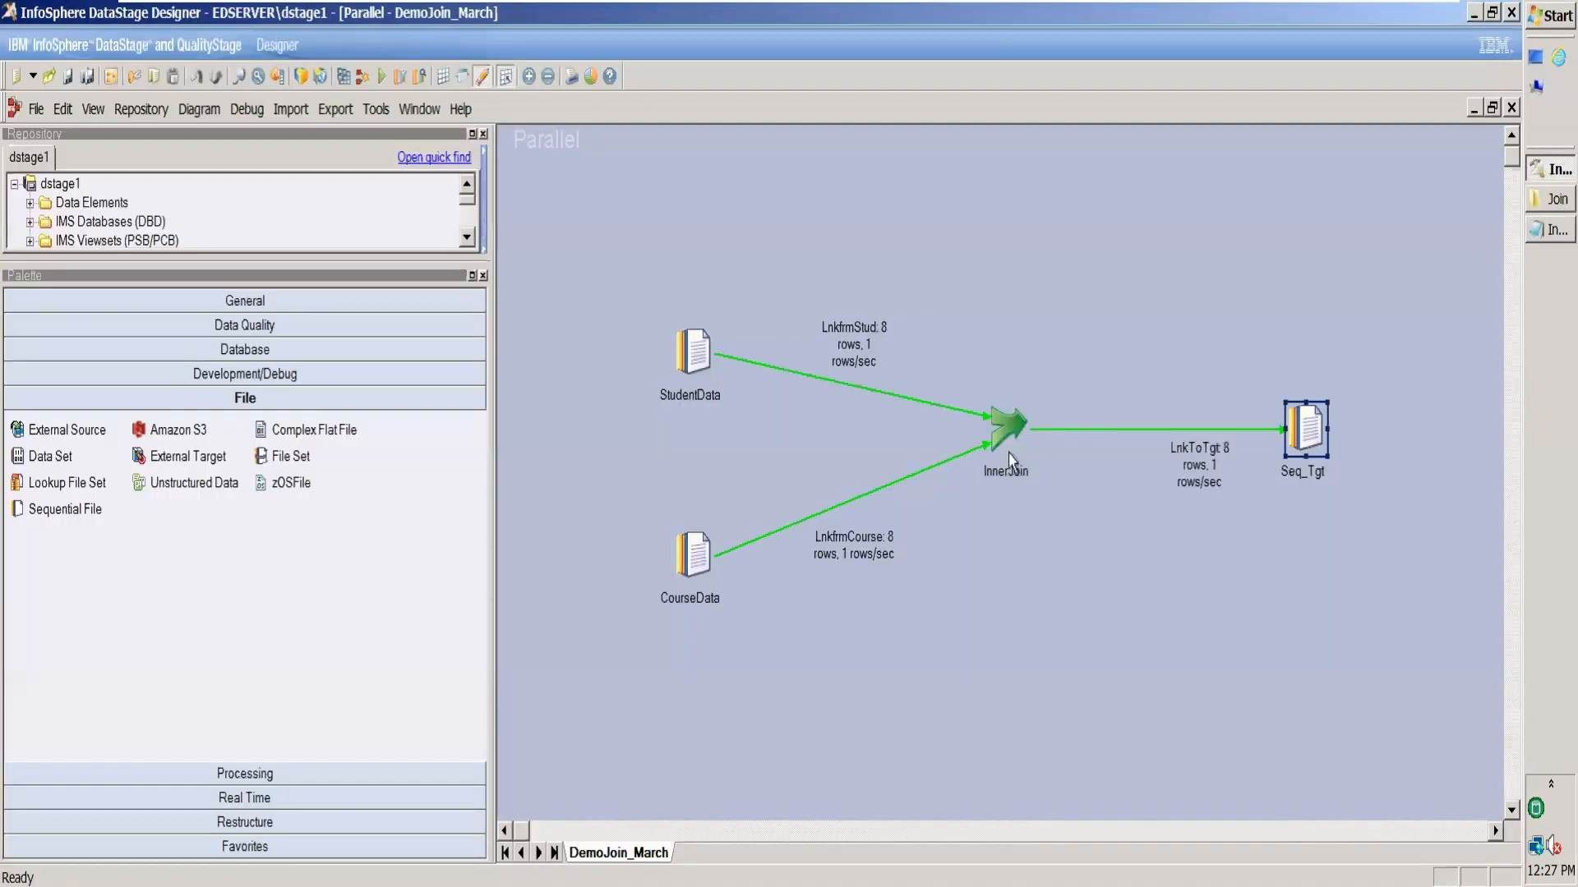
pyautogui.doubleClick(1009, 415)
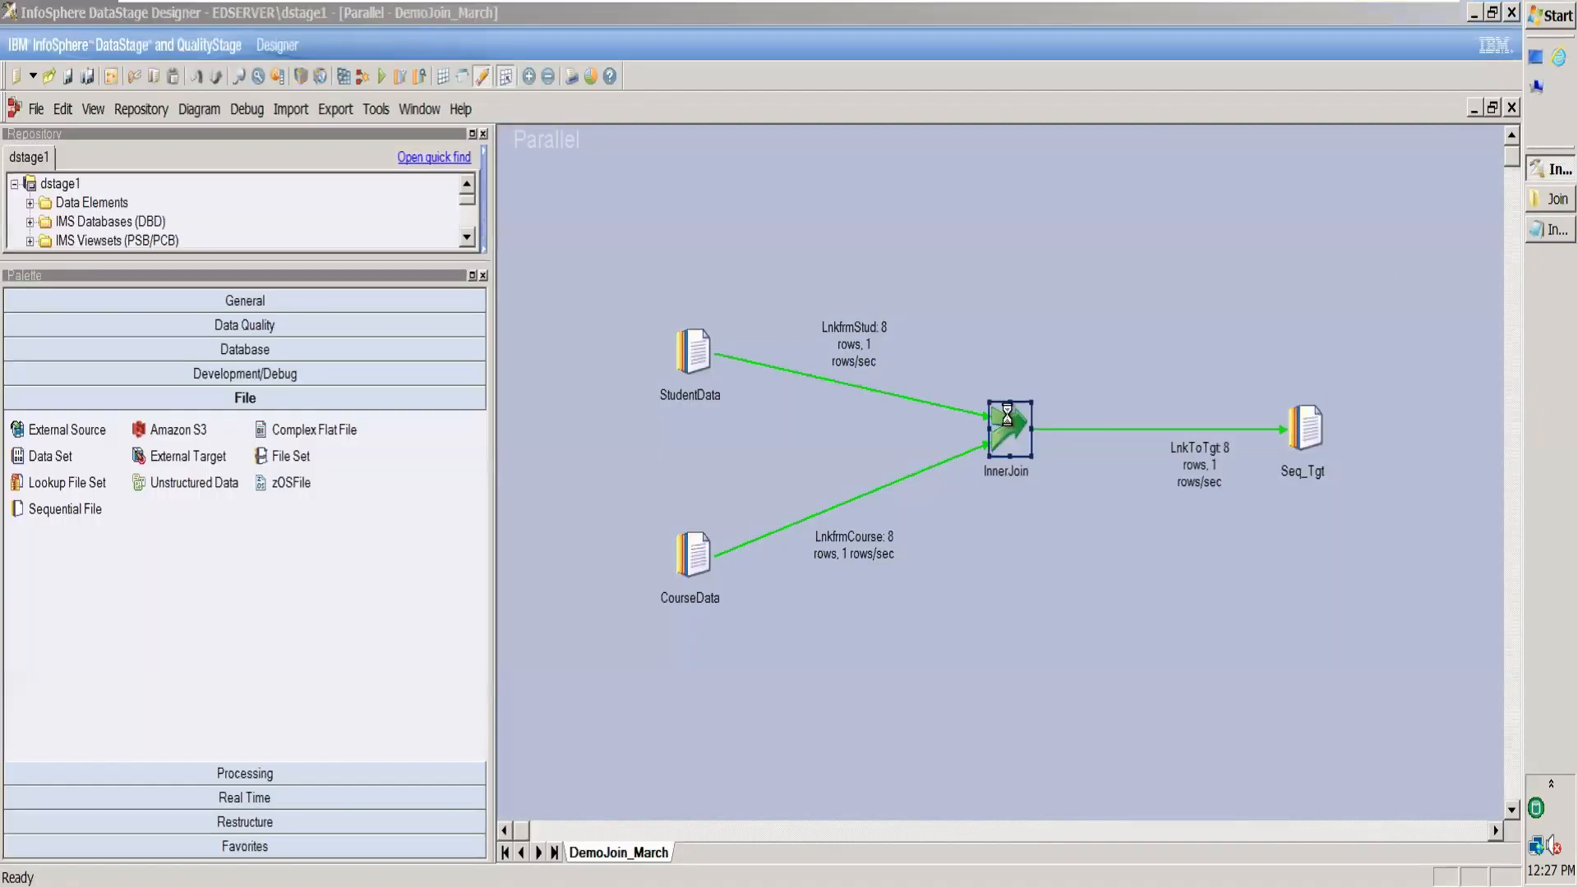
pyautogui.click(148, 241)
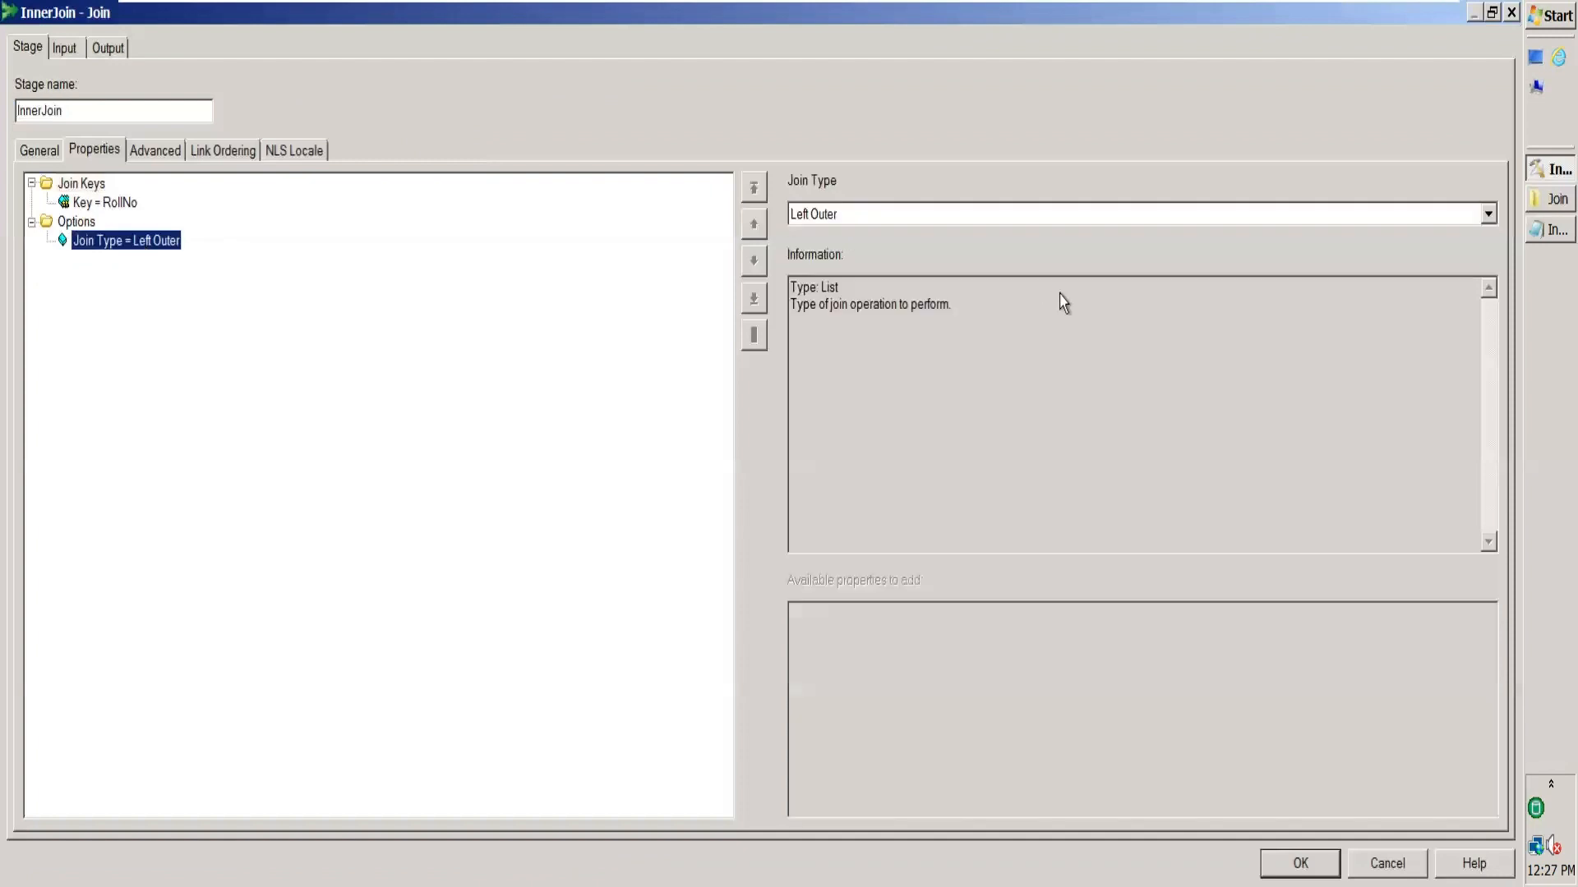
pyautogui.click(1488, 217)
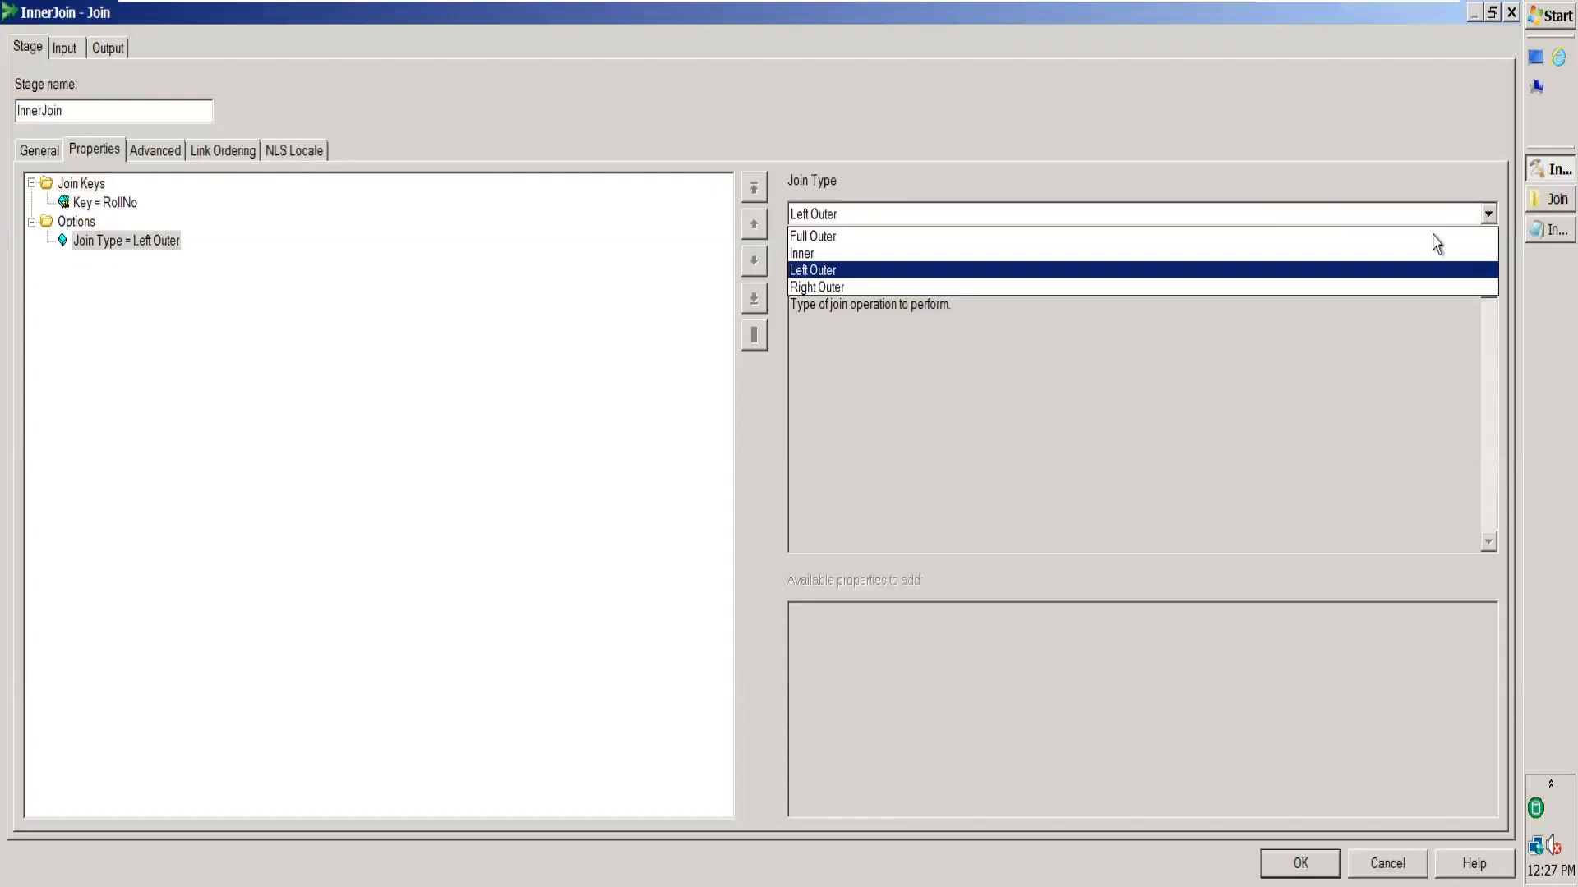
pyautogui.click(1169, 282)
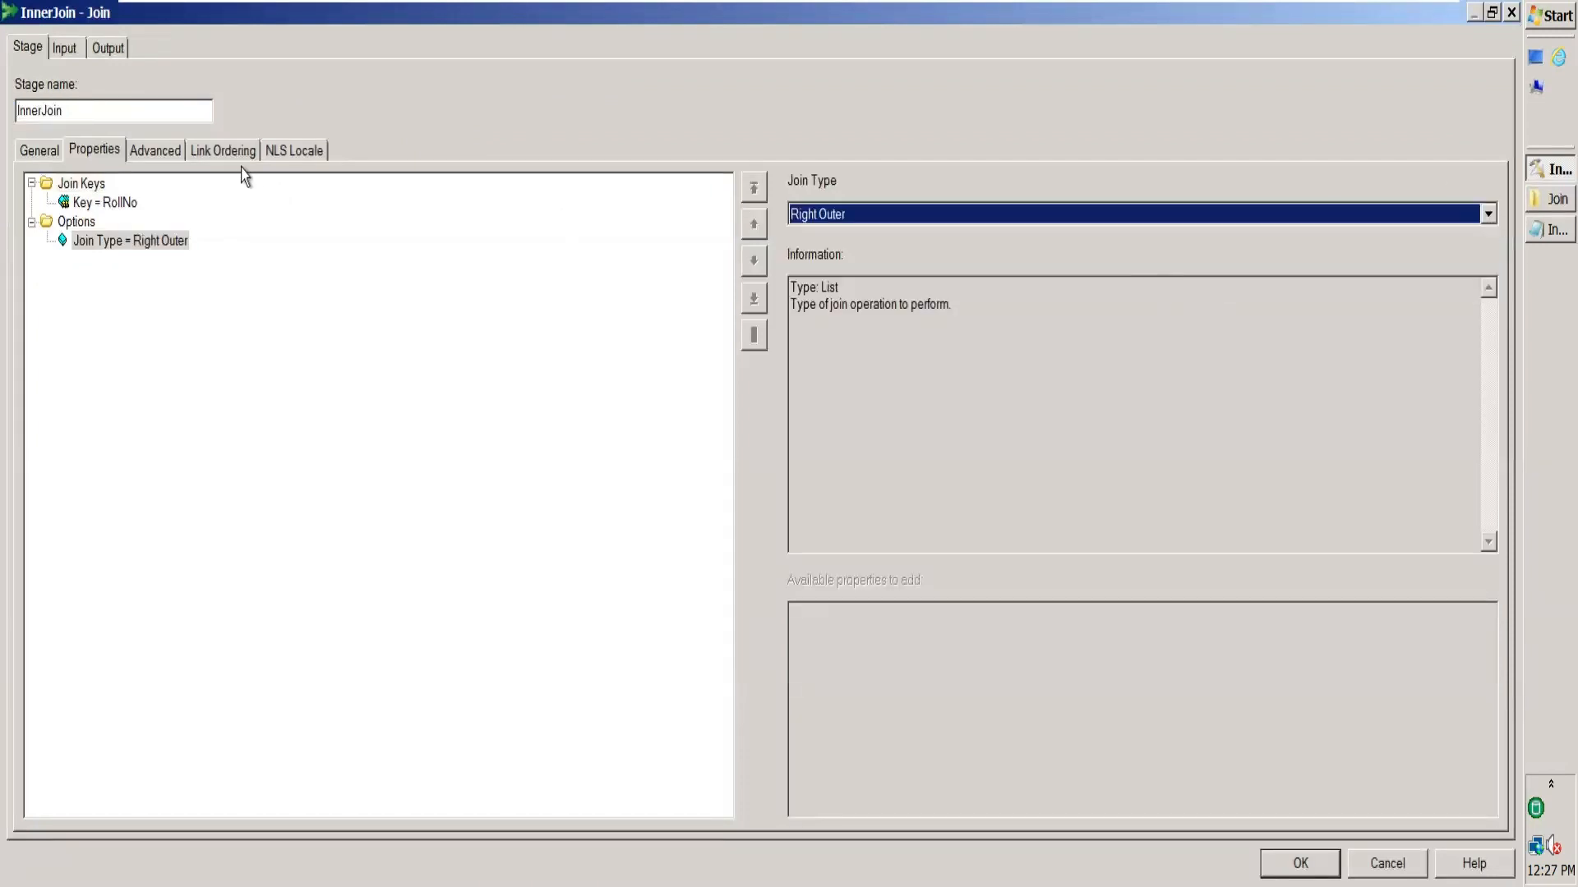
pyautogui.click(225, 154)
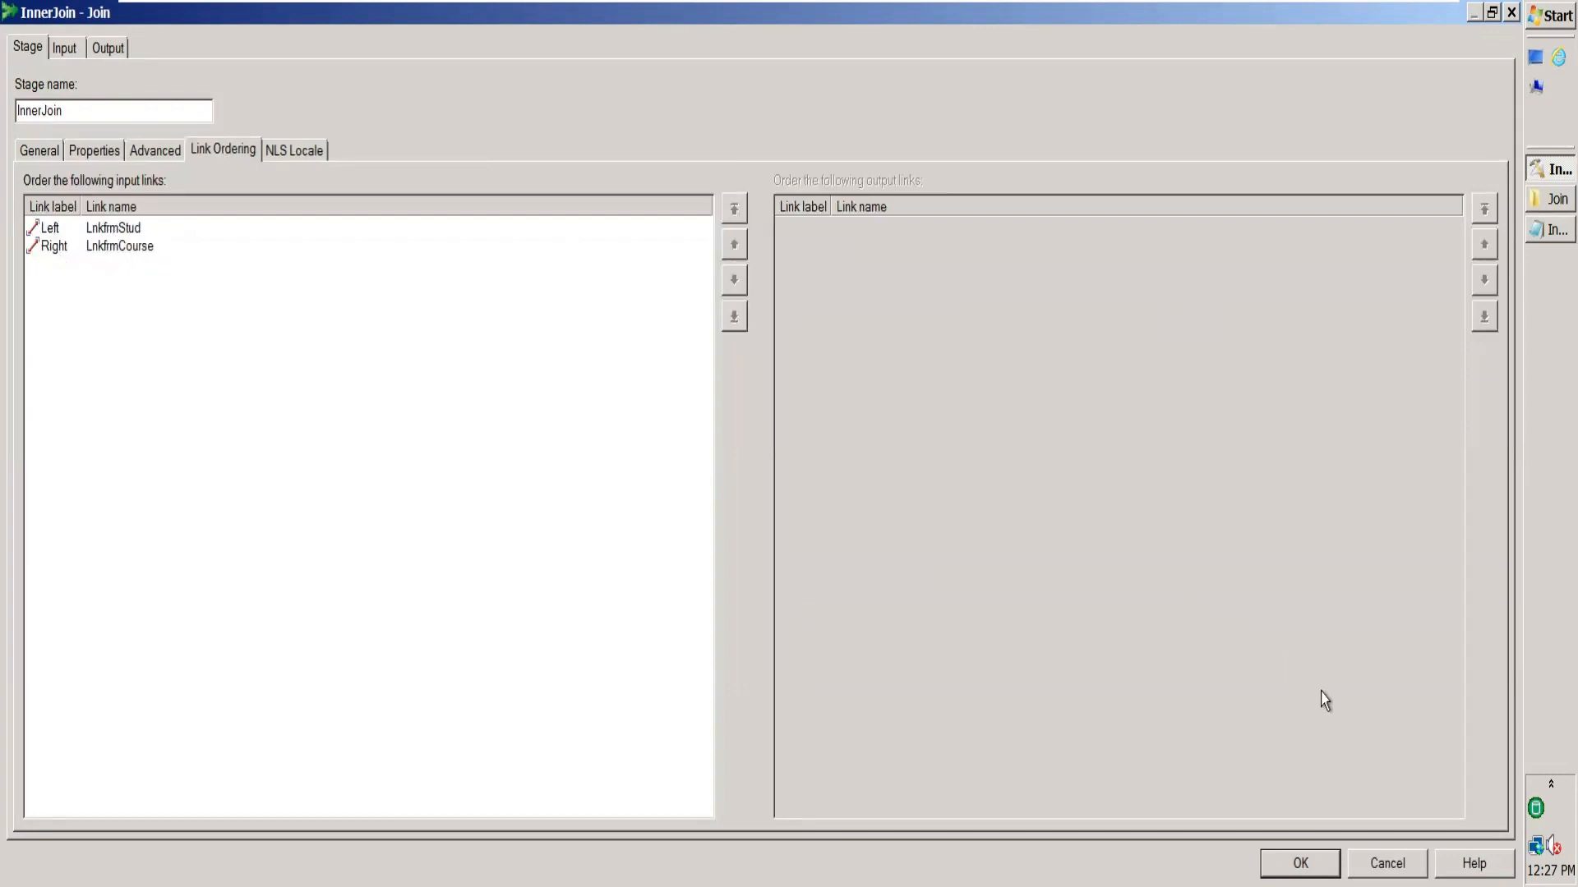
pyautogui.click(1300, 862)
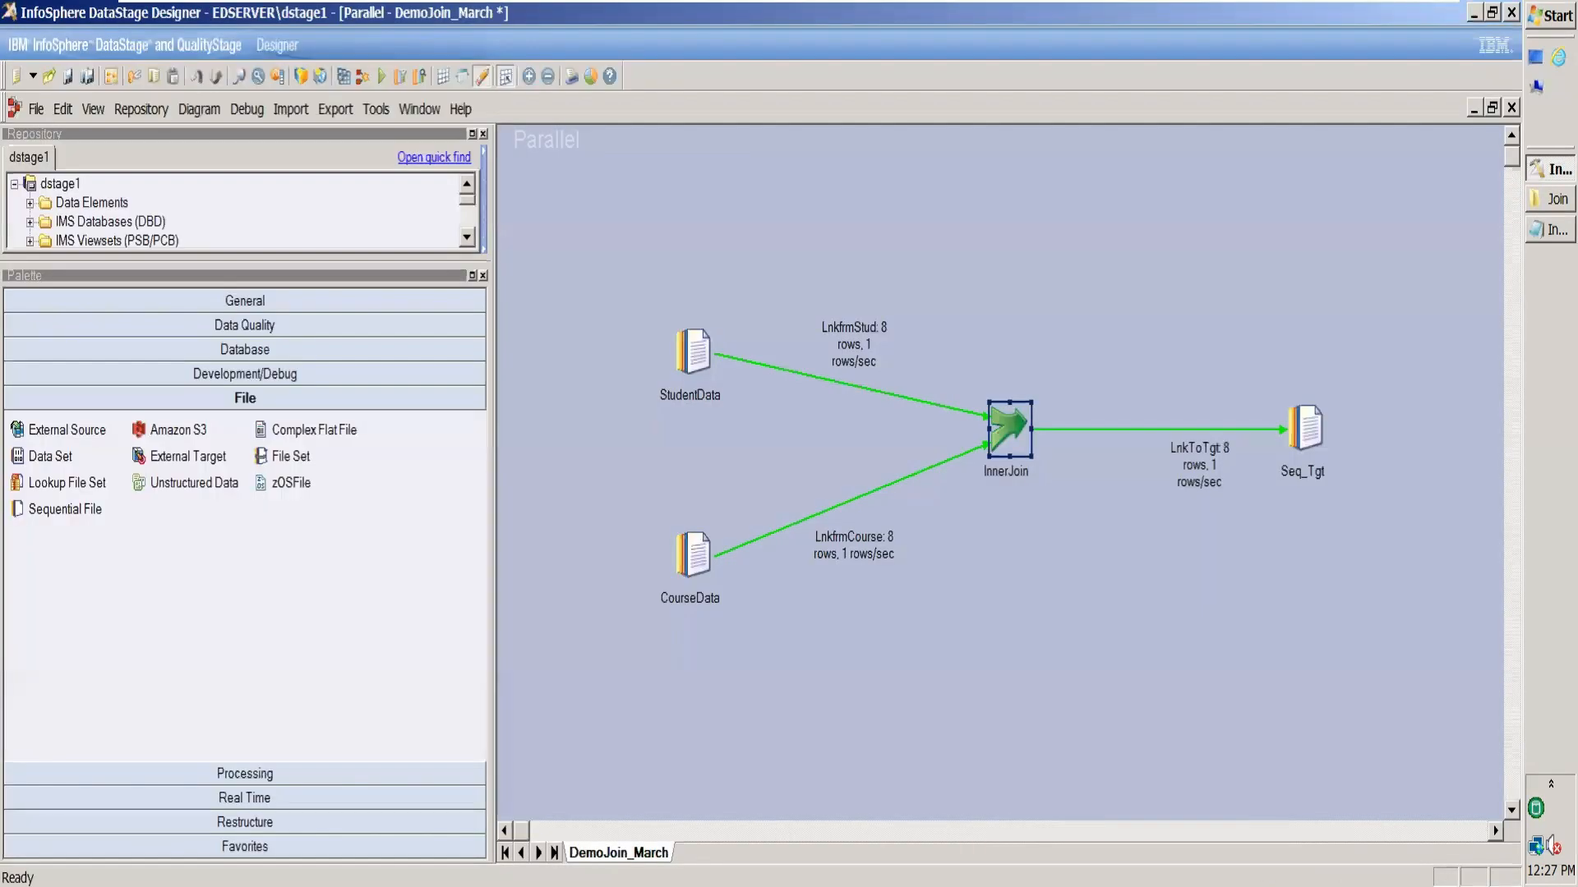
# Change Seq_Tgt's output file from LeftJoinOutput.txt to RightJoinOutput.txt.
pyautogui.doubleClick(1305, 435)
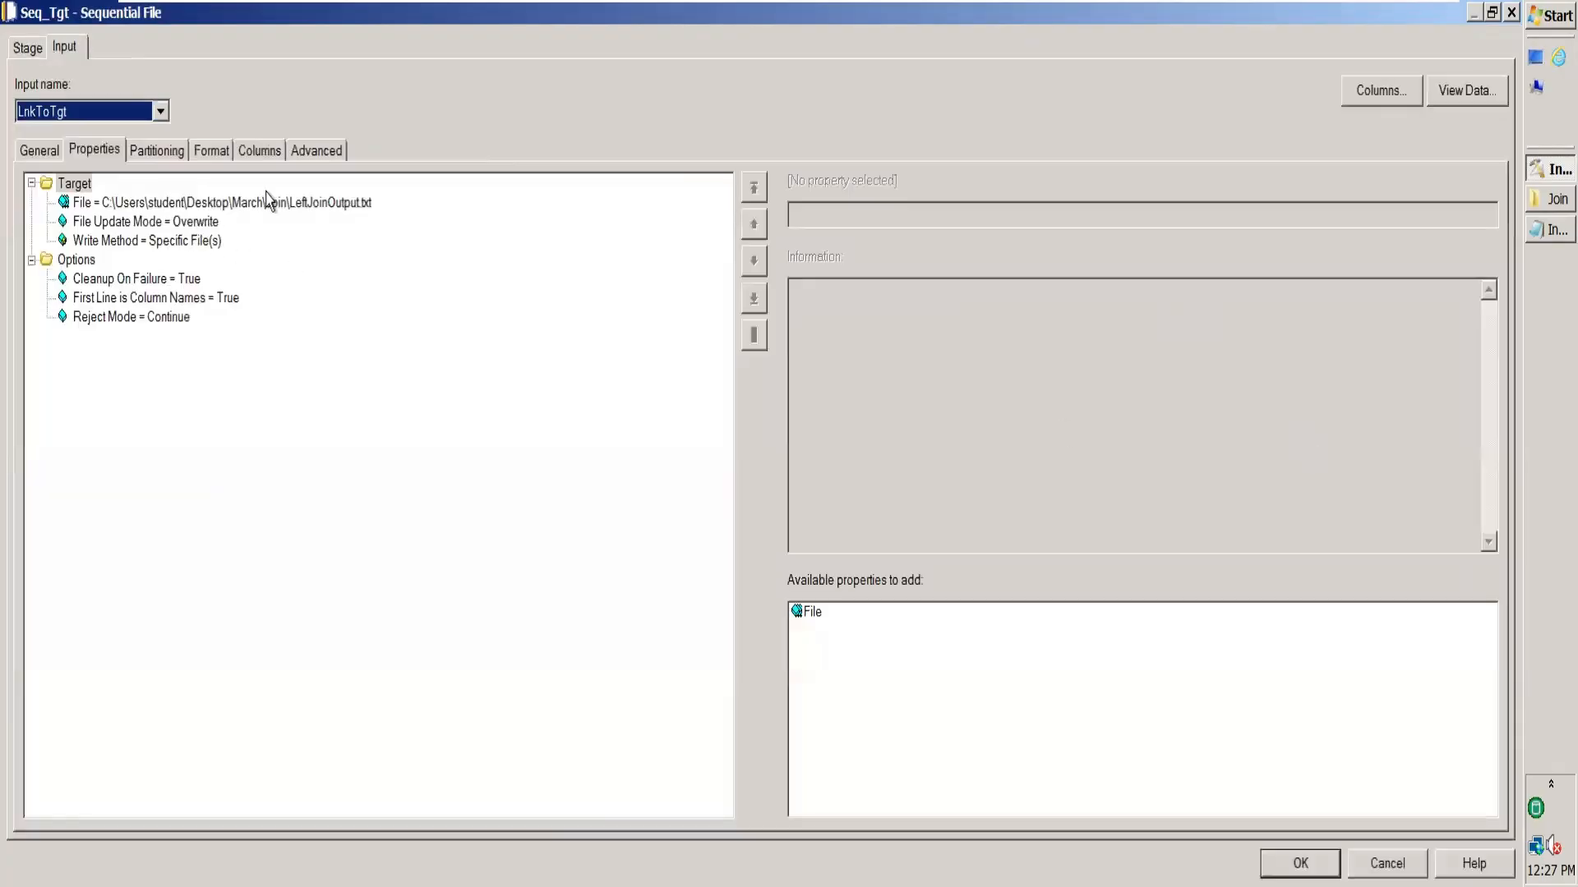
pyautogui.click(361, 204)
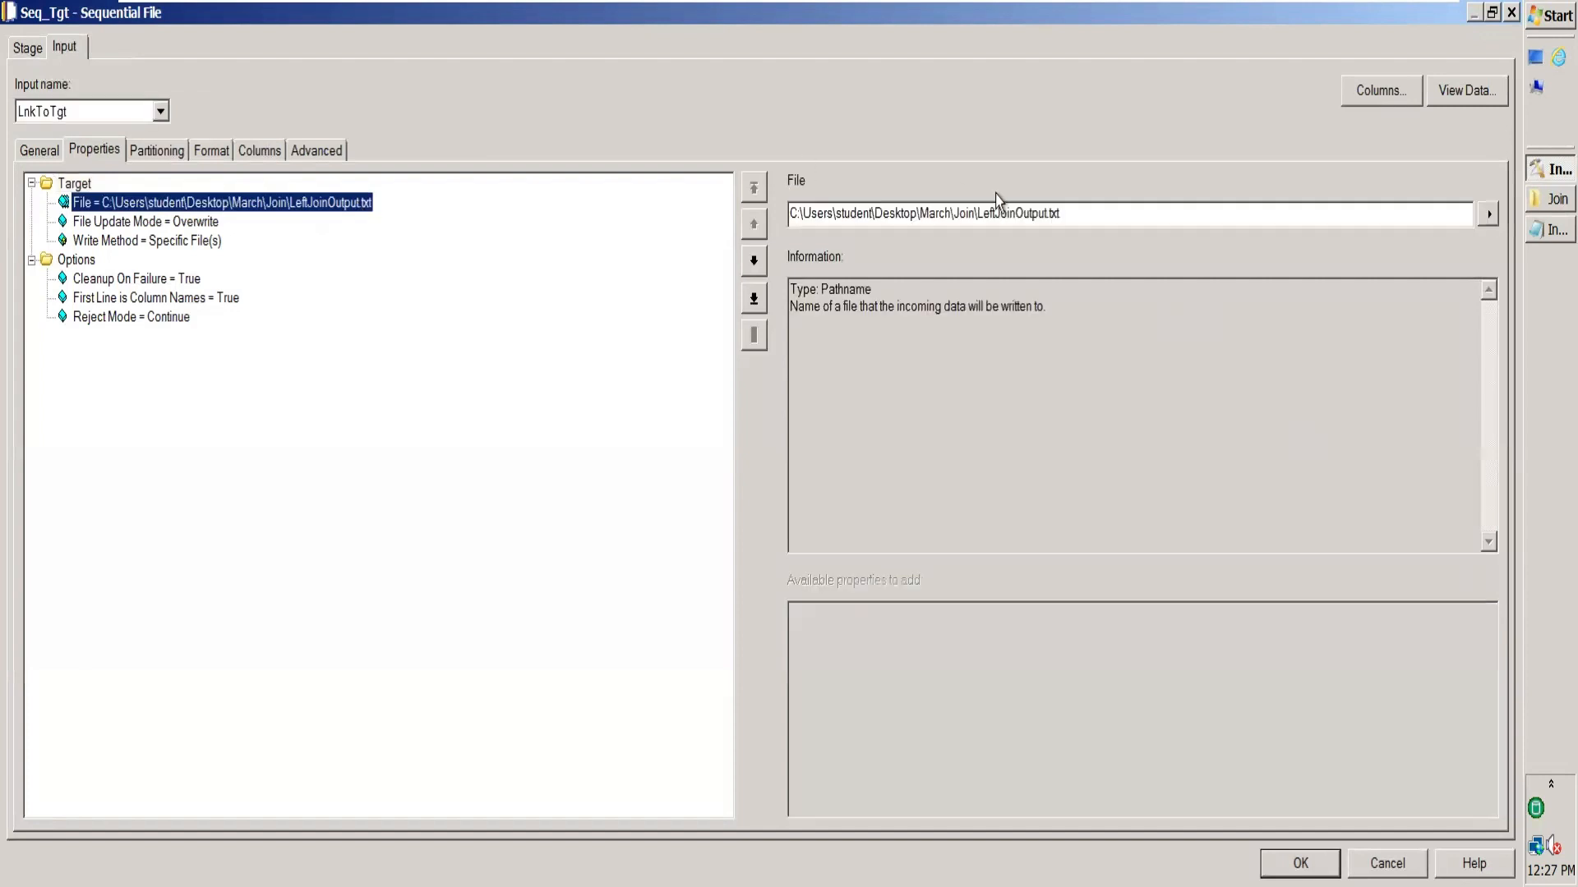
pyautogui.click(996, 214)
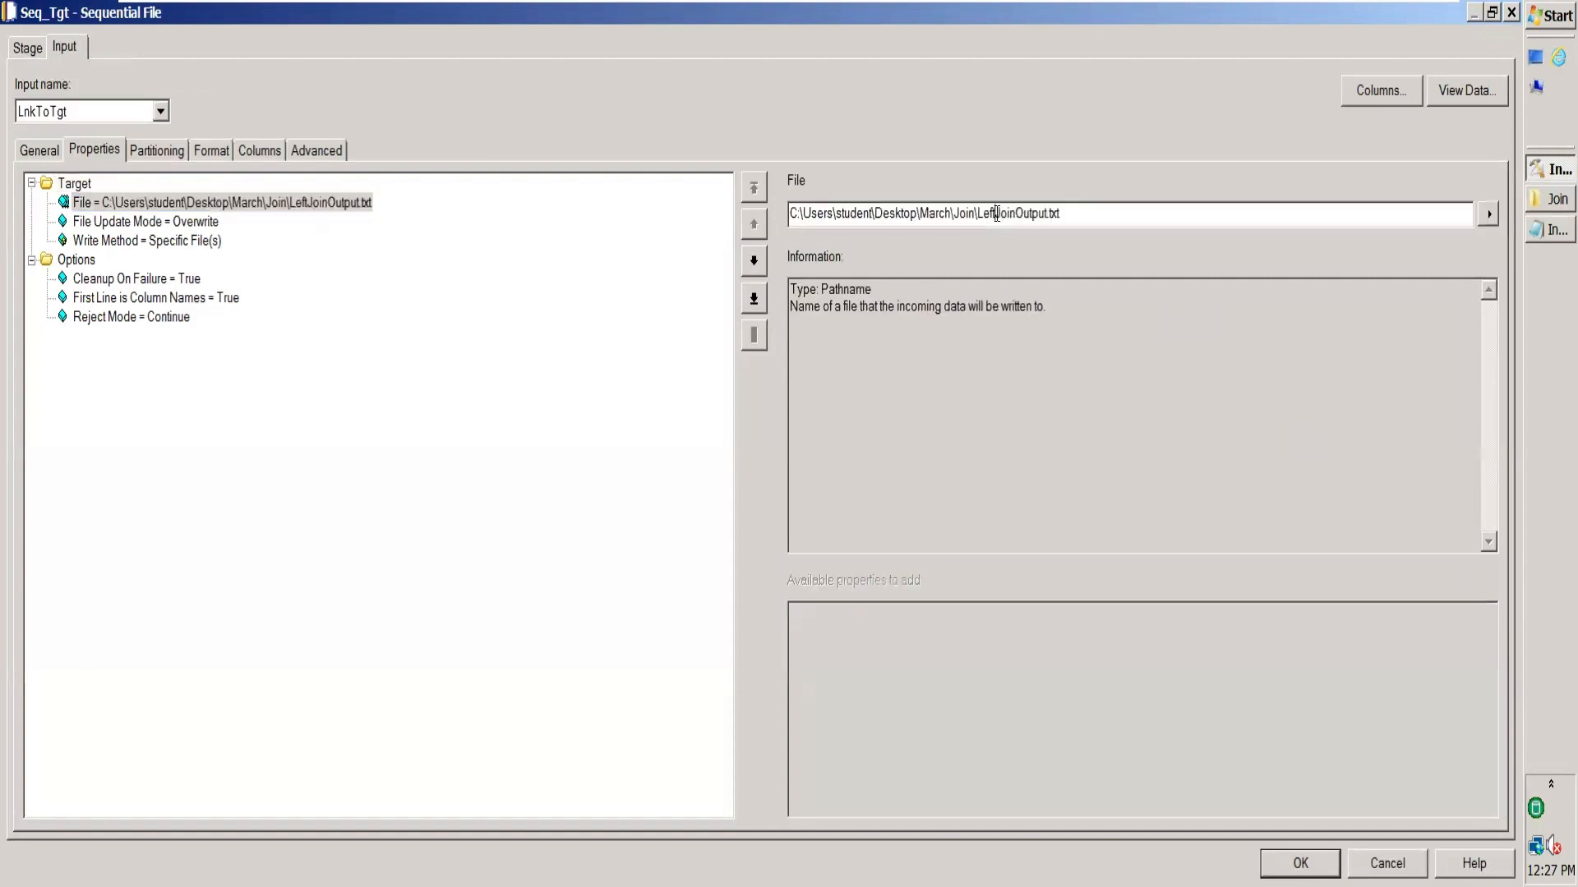
pyautogui.press('BackSpace')
pyautogui.press('BackSpace')
pyautogui.press('BackSpace')
pyautogui.press('BackSpace')
pyautogui.write('Right')
pyautogui.click(1301, 862)
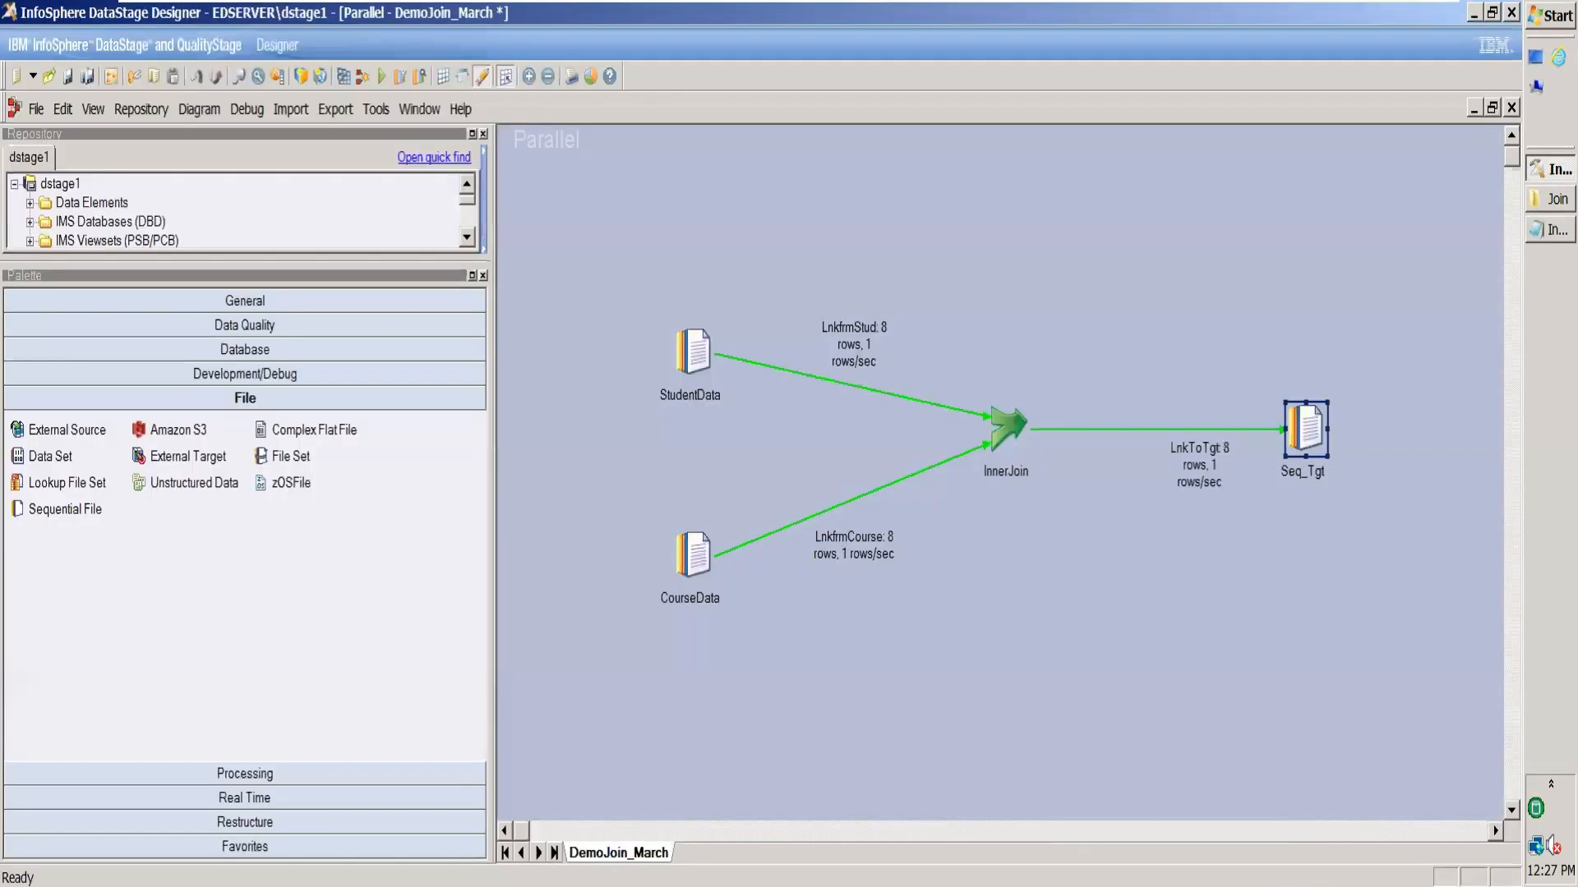
# Compile the Right Outer job and dismiss the invalid derivation error for RollNo.
pyautogui.click(346, 77)
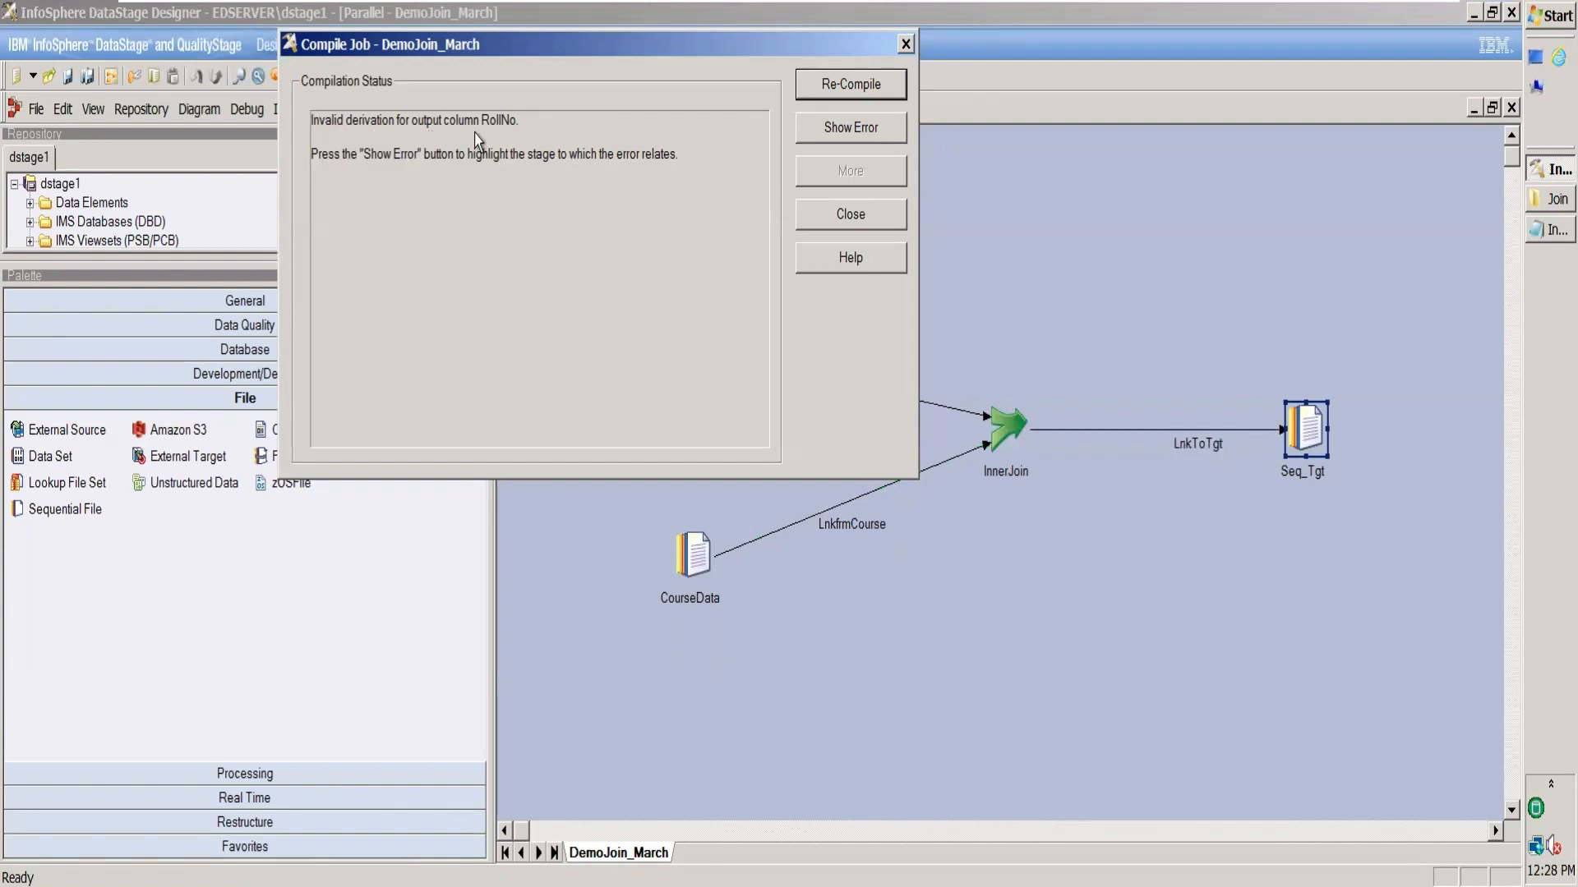
pyautogui.click(849, 217)
pyautogui.doubleClick(1011, 442)
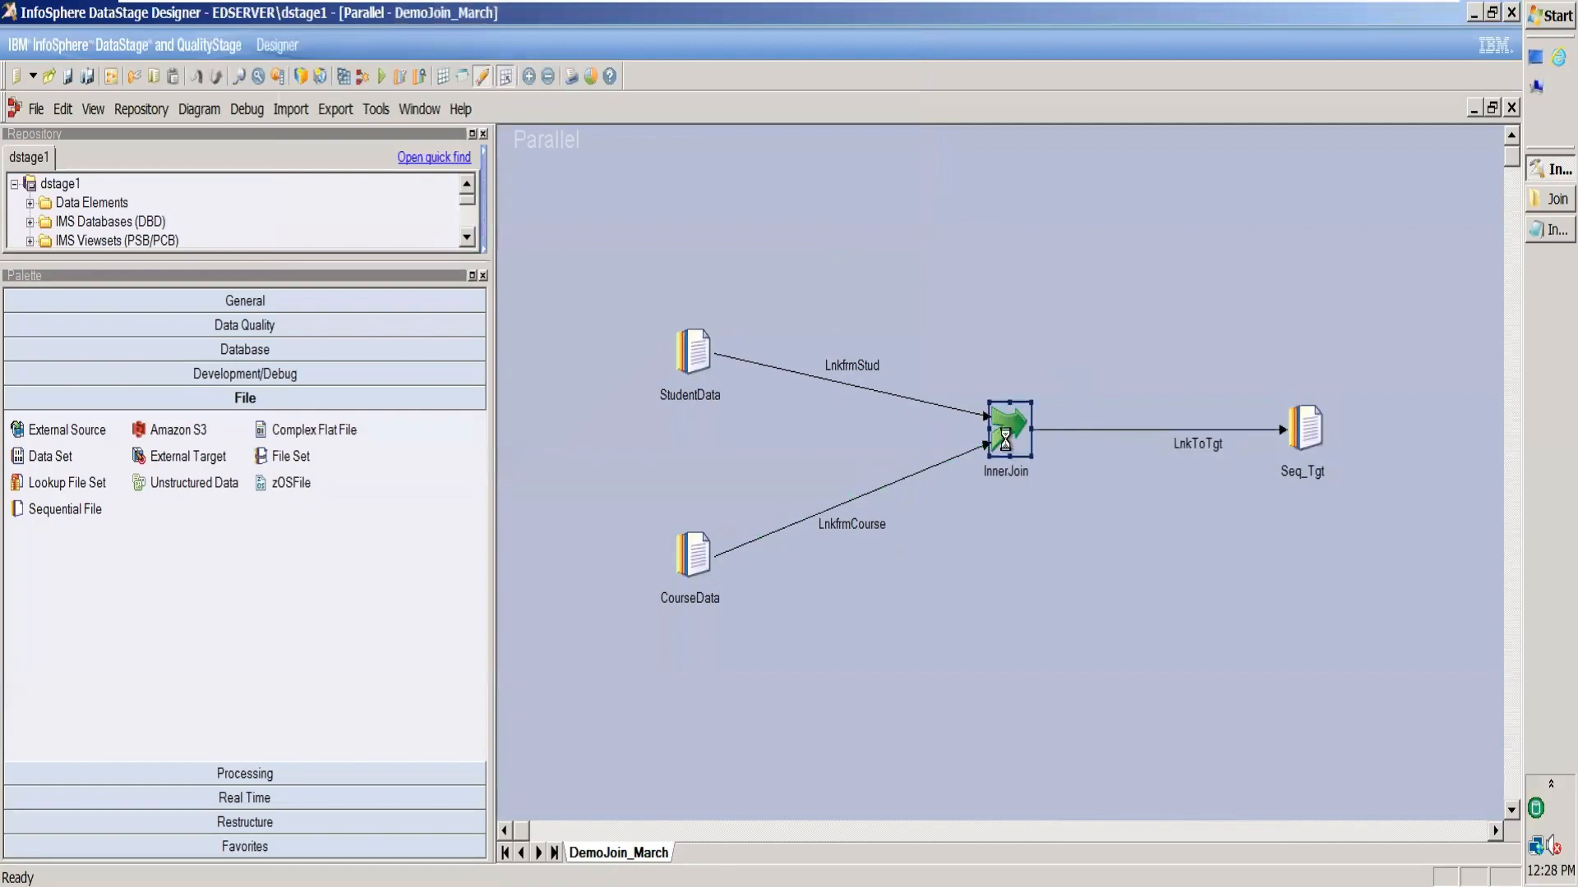
# Remap the output RollNo column to LnkfrmCourse.RollNo, overwriting its LnkfrmStud.RollNo derivation.
pyautogui.click(107, 47)
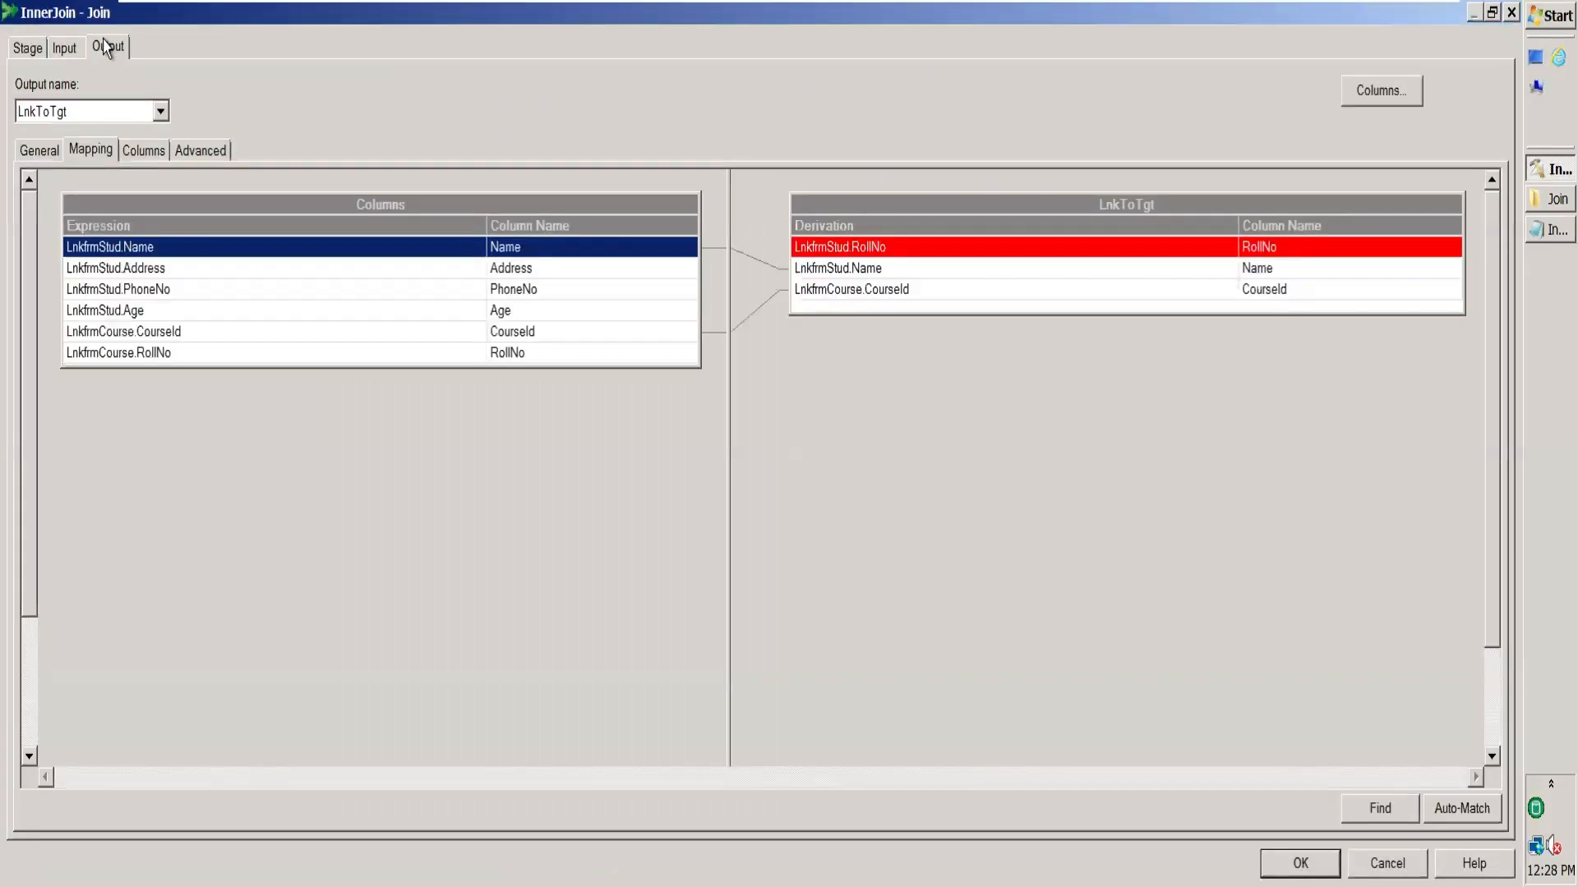
pyautogui.click(1081, 261)
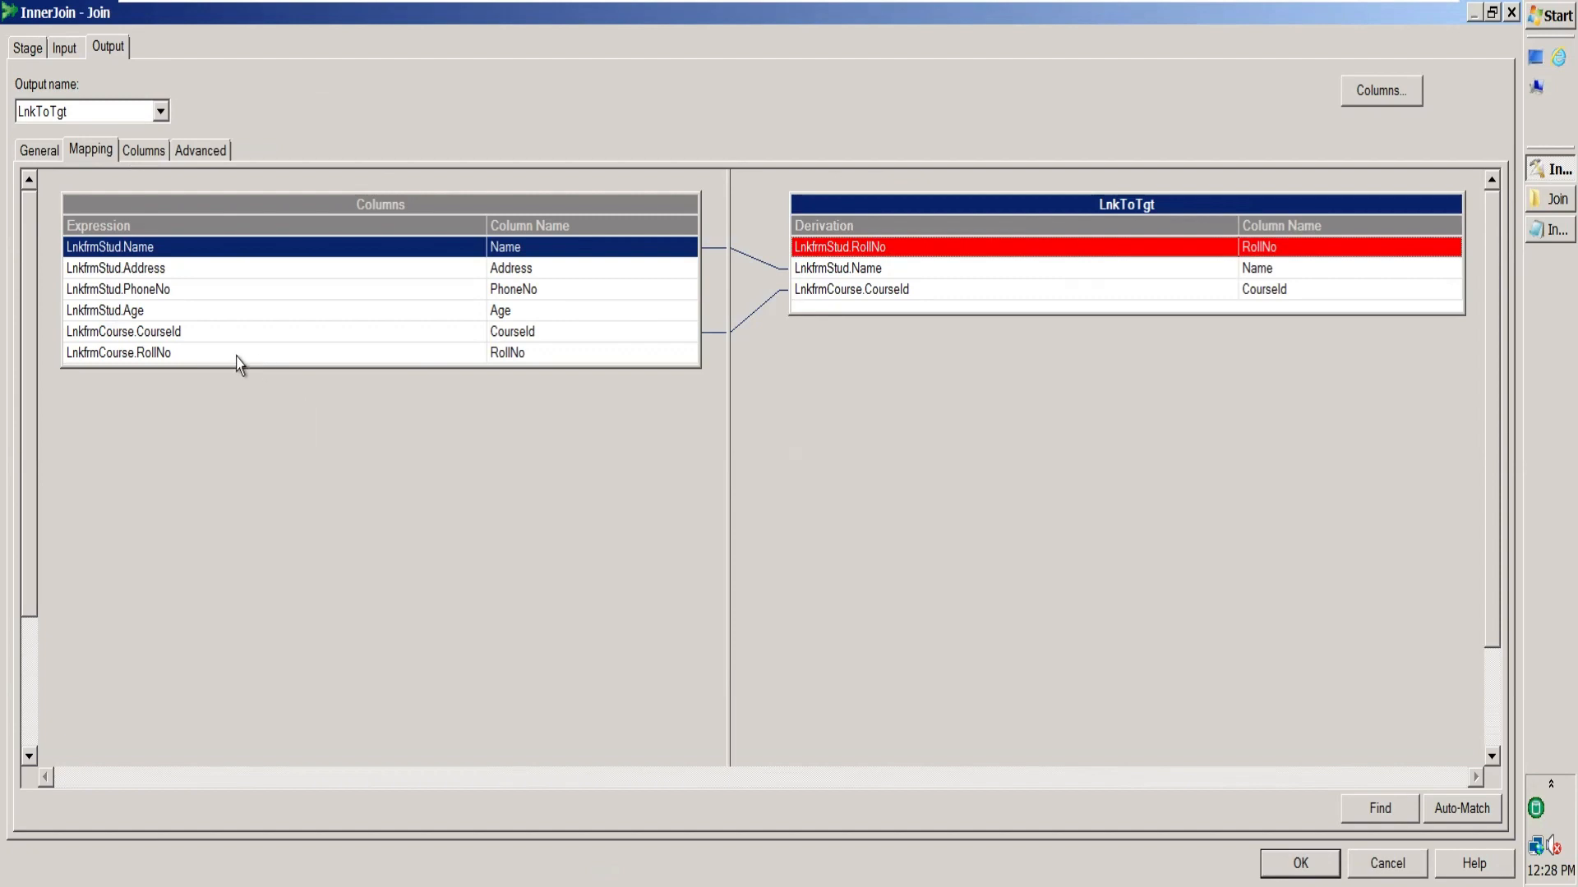
pyautogui.click(102, 355)
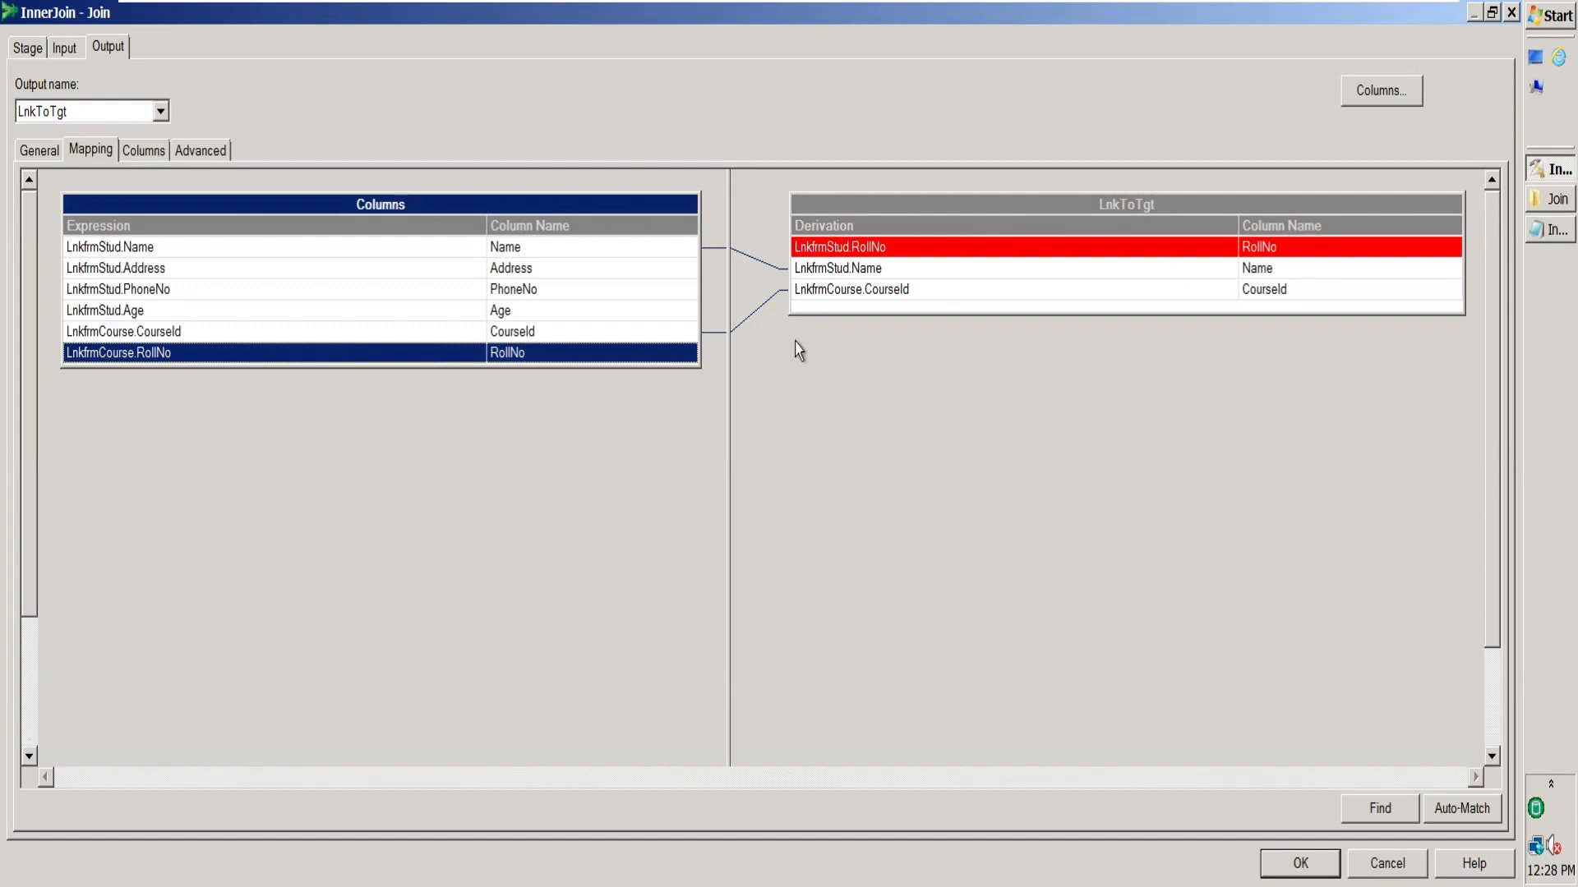
pyautogui.moveTo(456, 363); pyautogui.dragTo(850, 255)
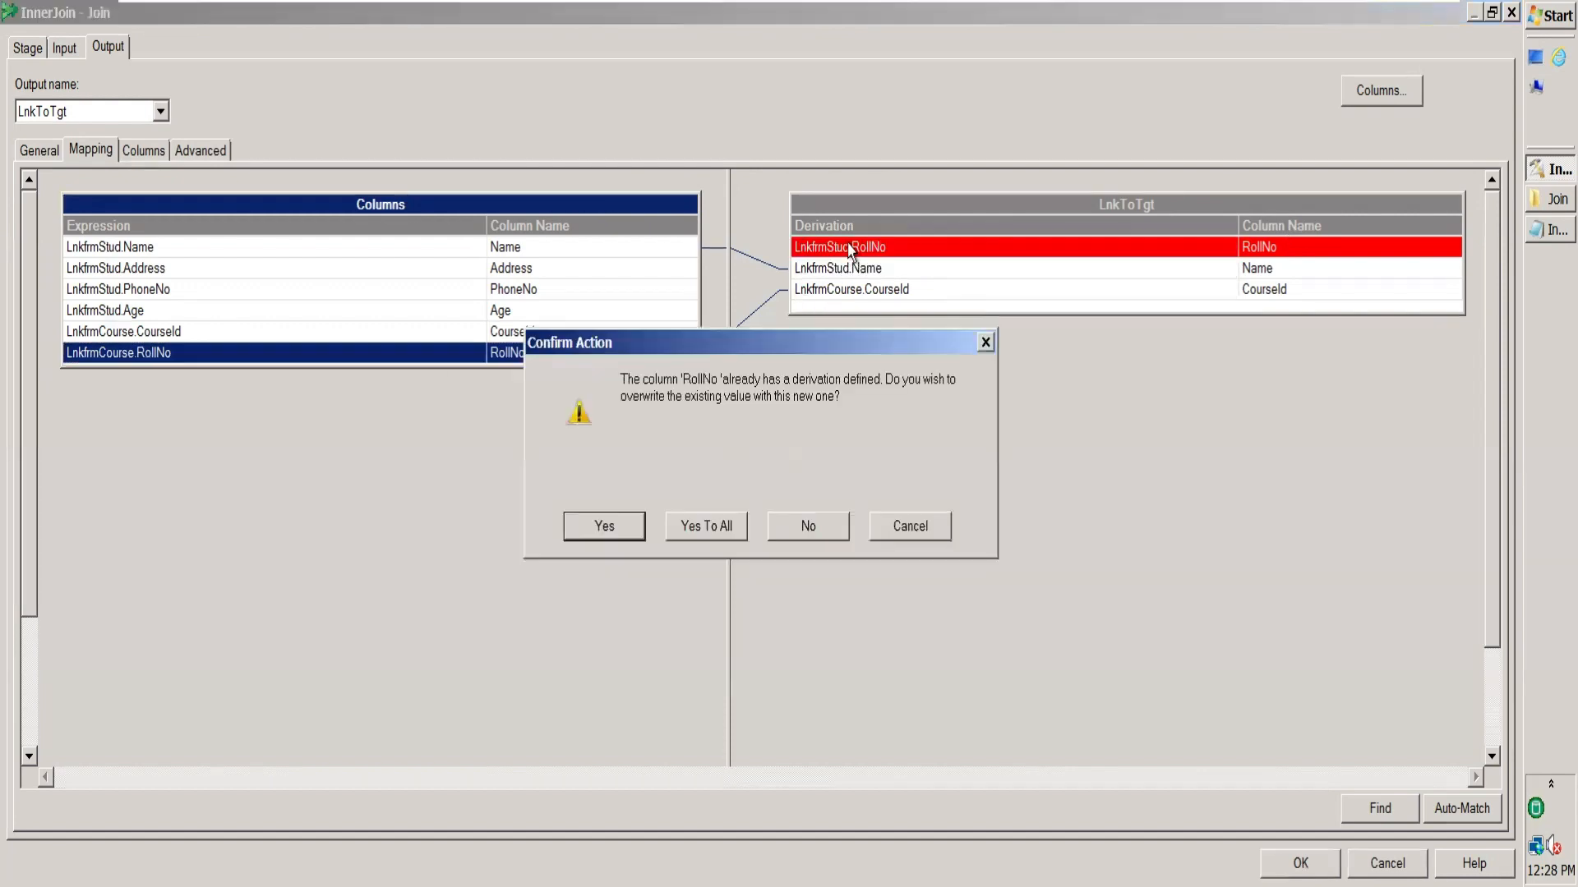
pyautogui.click(603, 531)
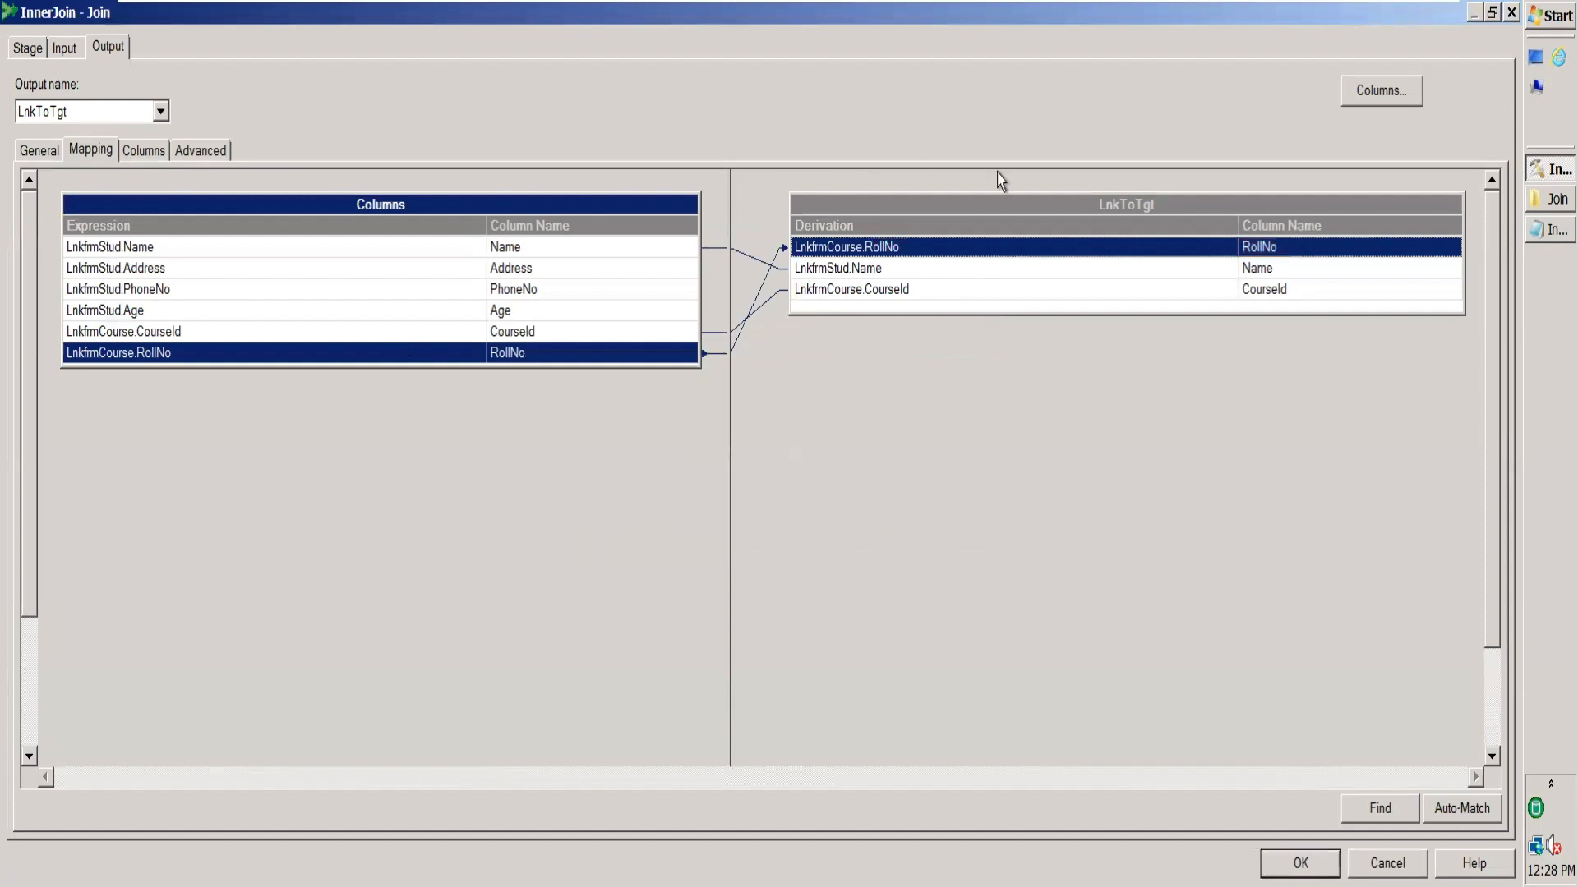
# Save the join stage, then recompile and run the Right Outer job, passing 8 rows per link.
pyautogui.click(1300, 864)
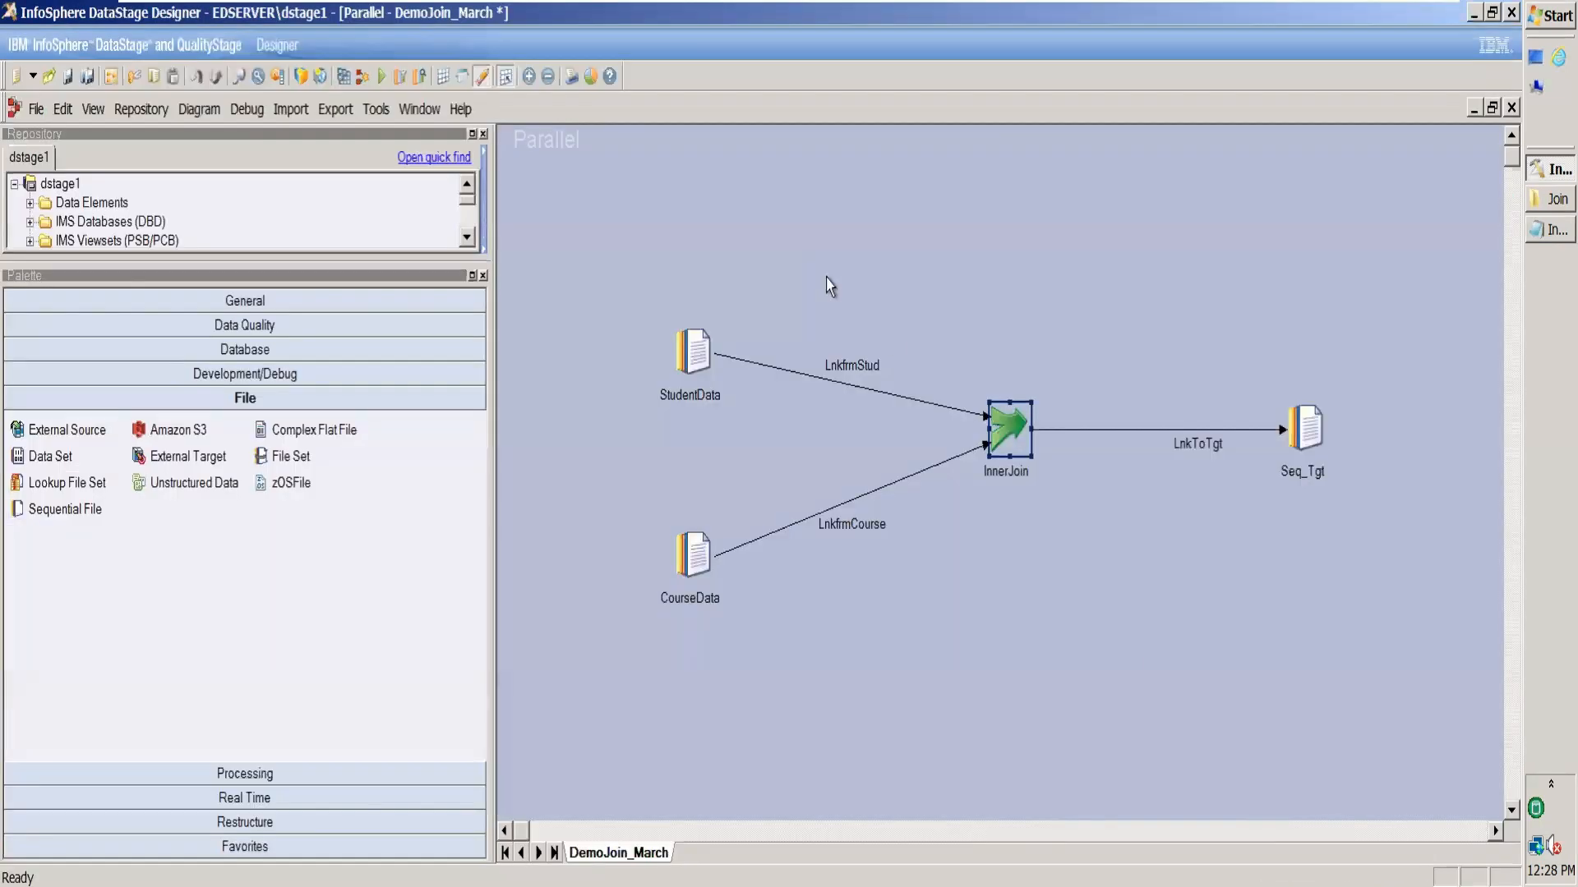
pyautogui.click(362, 77)
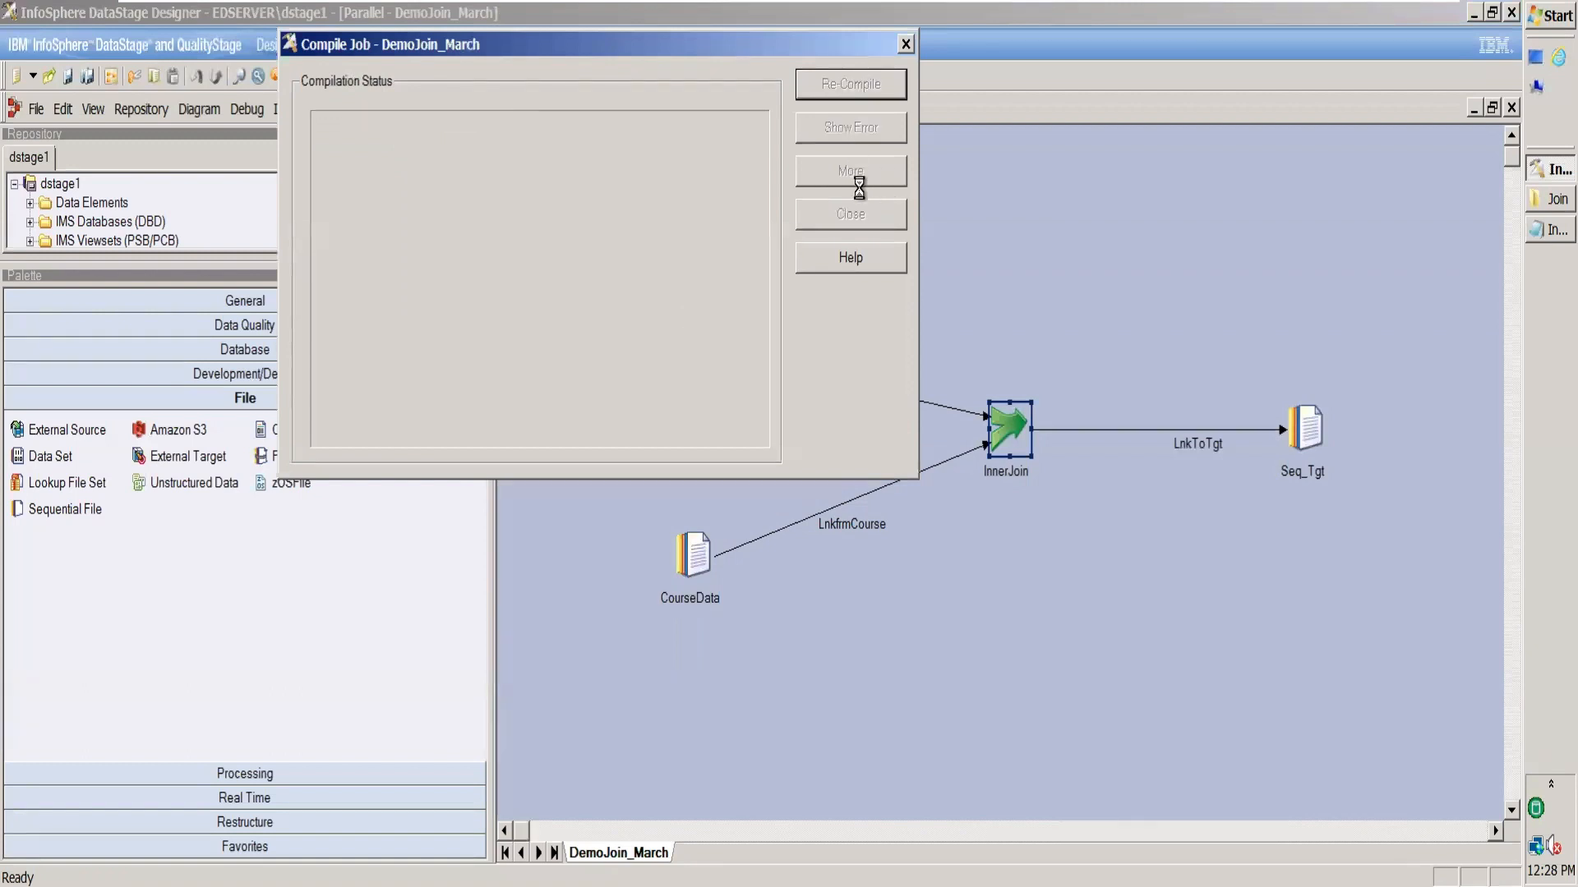
pyautogui.click(850, 215)
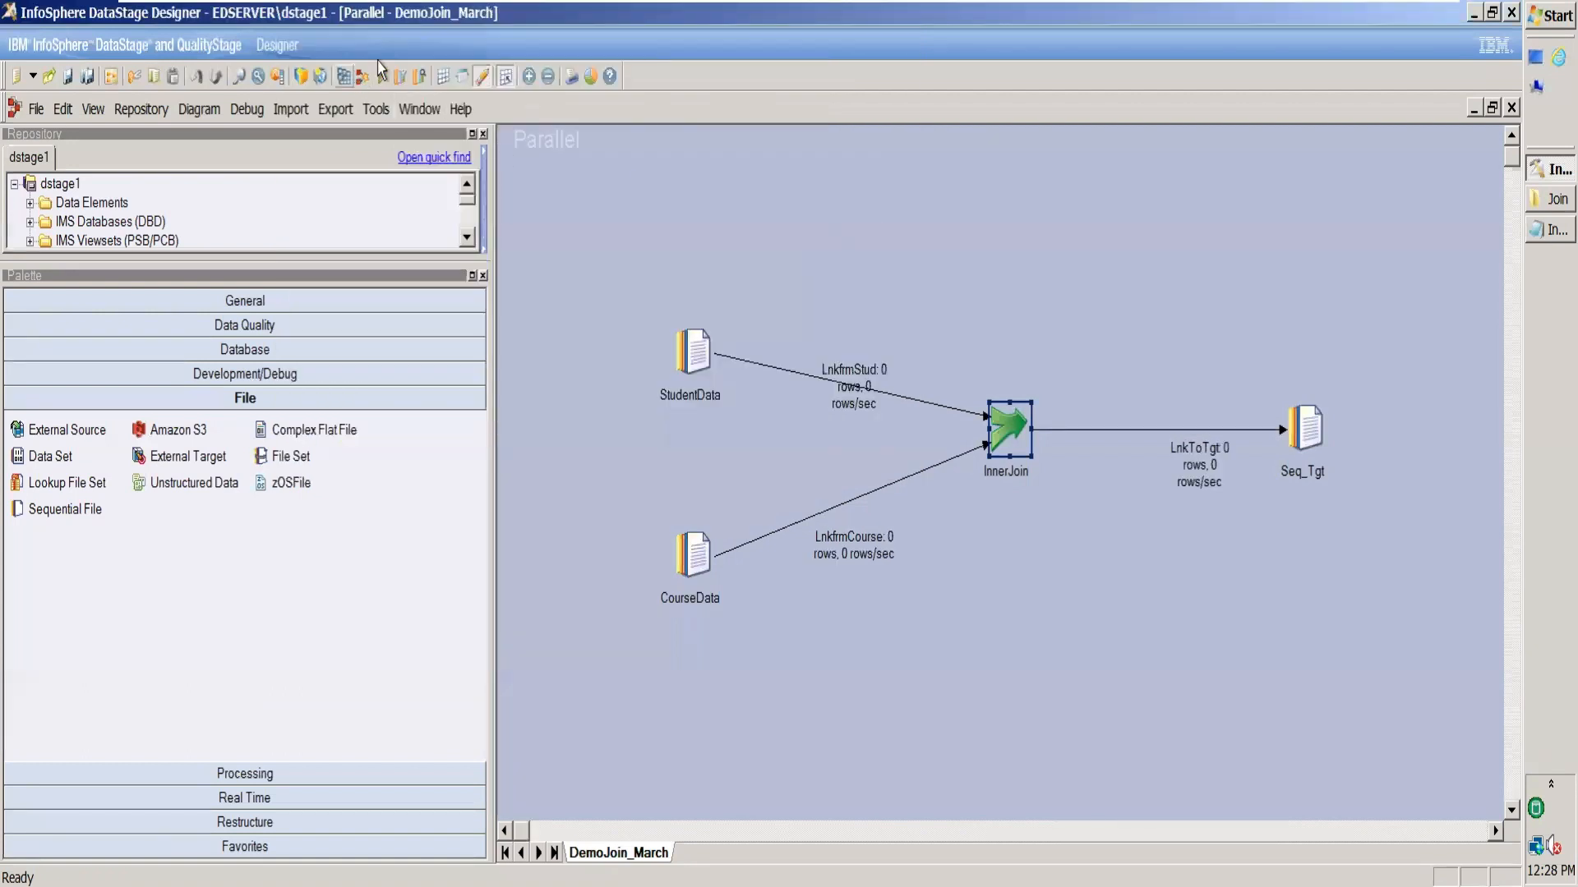
pyautogui.click(383, 76)
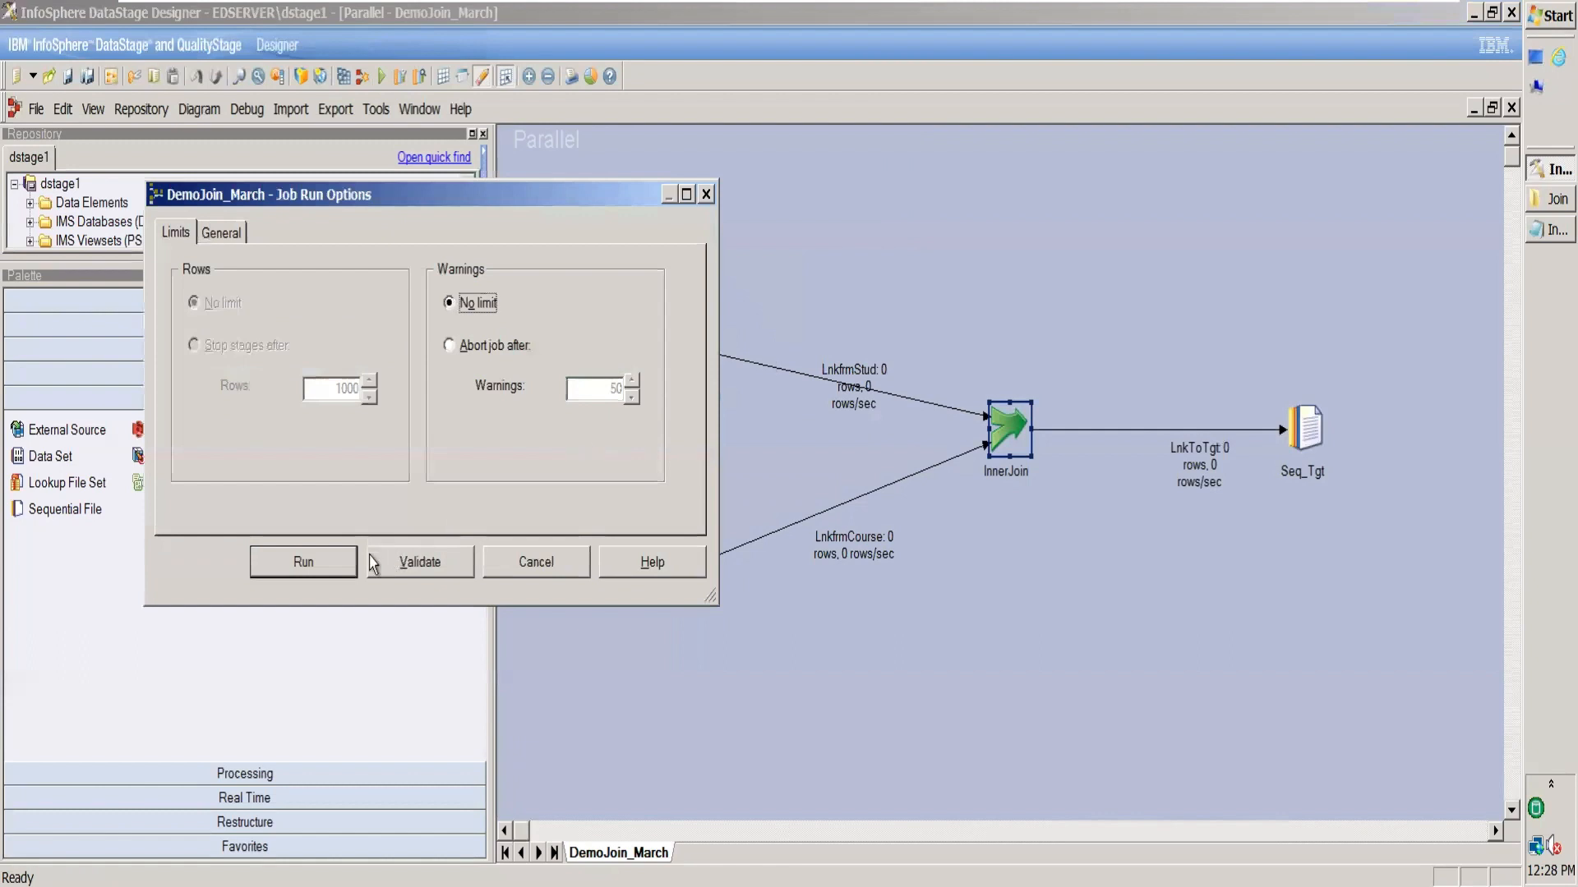
pyautogui.click(333, 562)
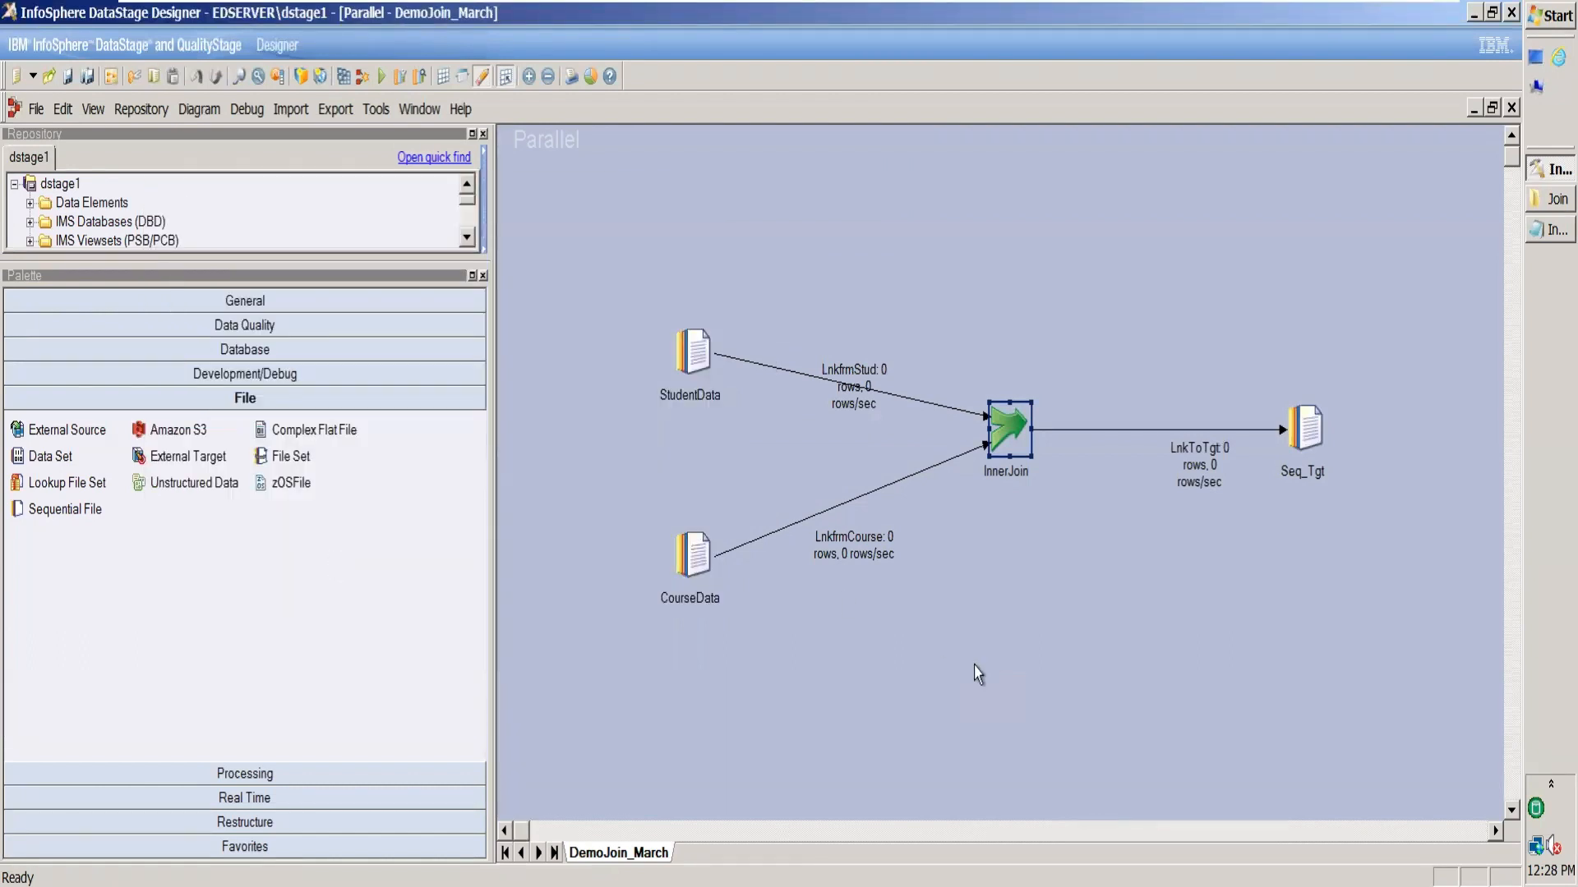
pyautogui.moveTo(844, 411); pyautogui.dragTo(820, 370)
pyautogui.click(1040, 589)
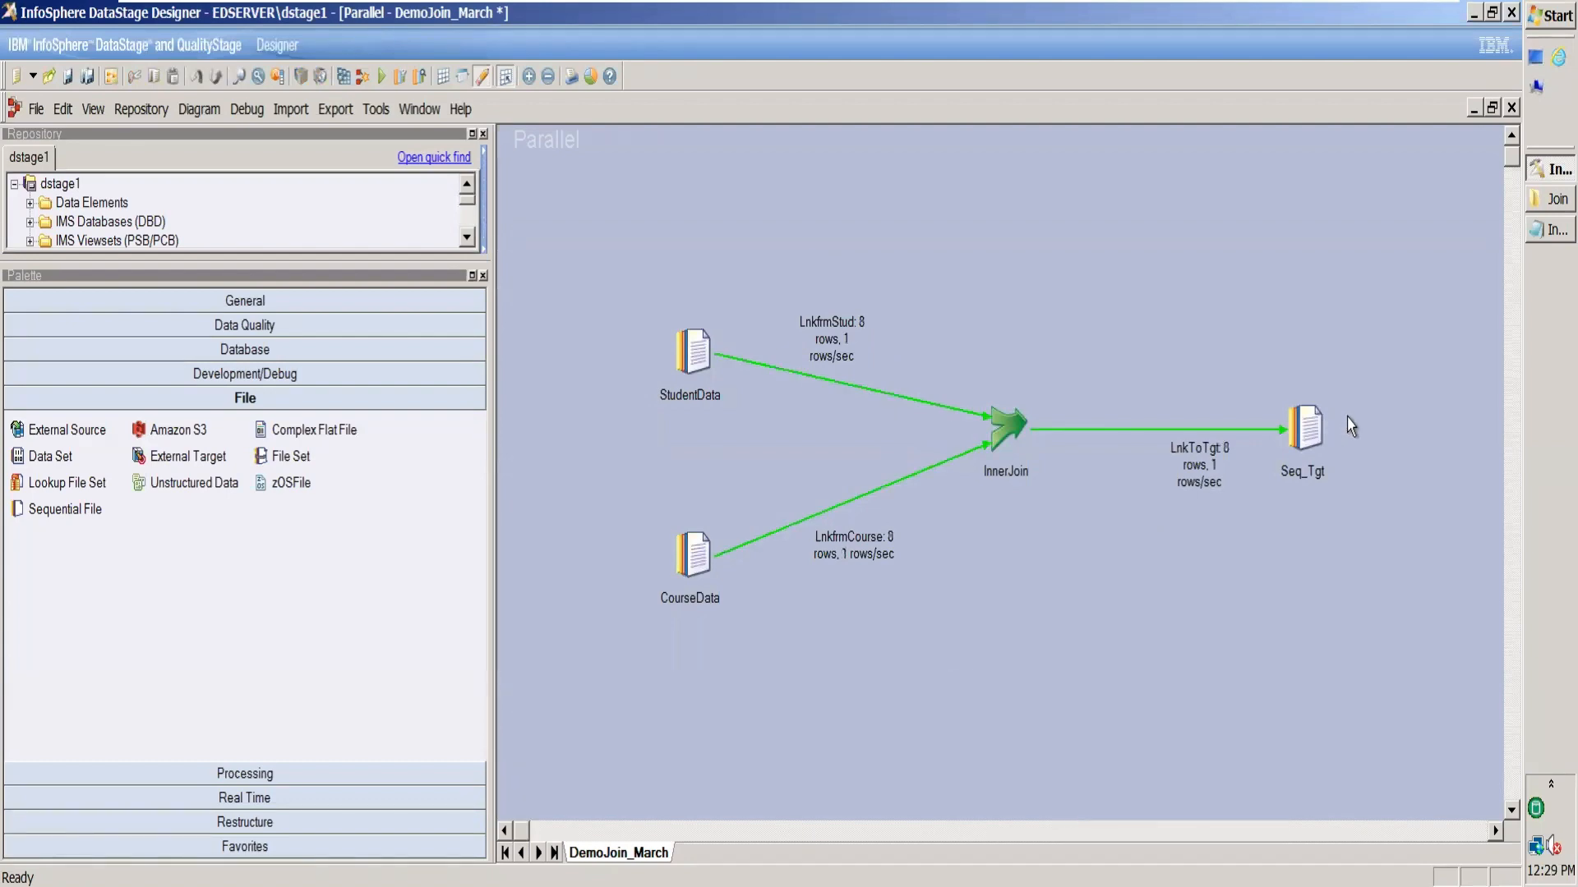
# Review RightJoinOutput.txt in Notepad, noting rows with RollNo 9–11 lack names, then close it.
pyautogui.click(1535, 206)
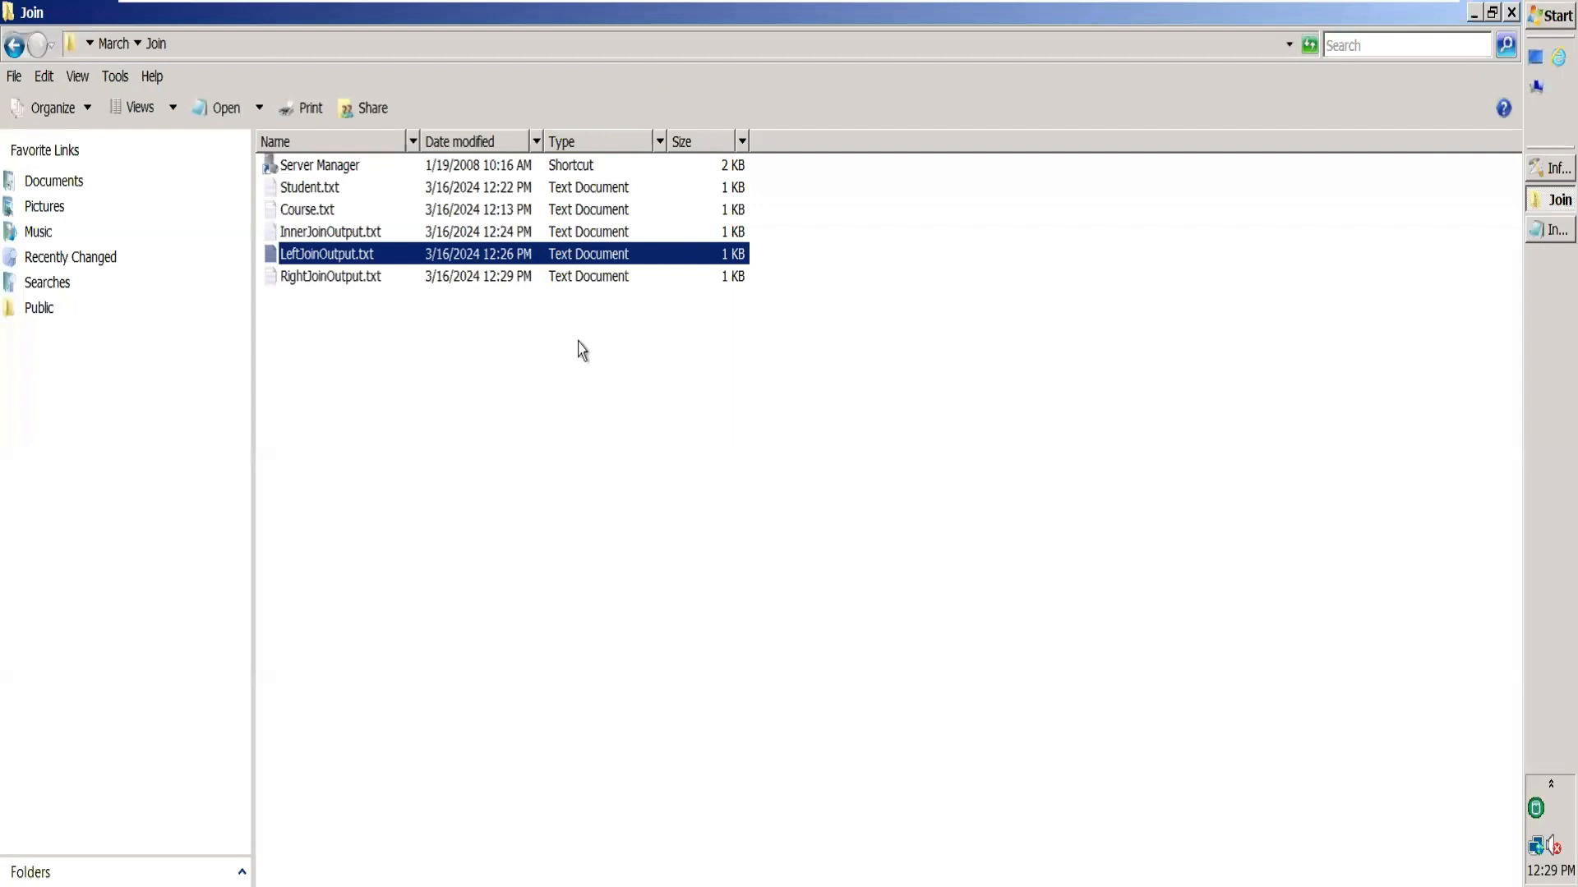
pyautogui.doubleClick(396, 279)
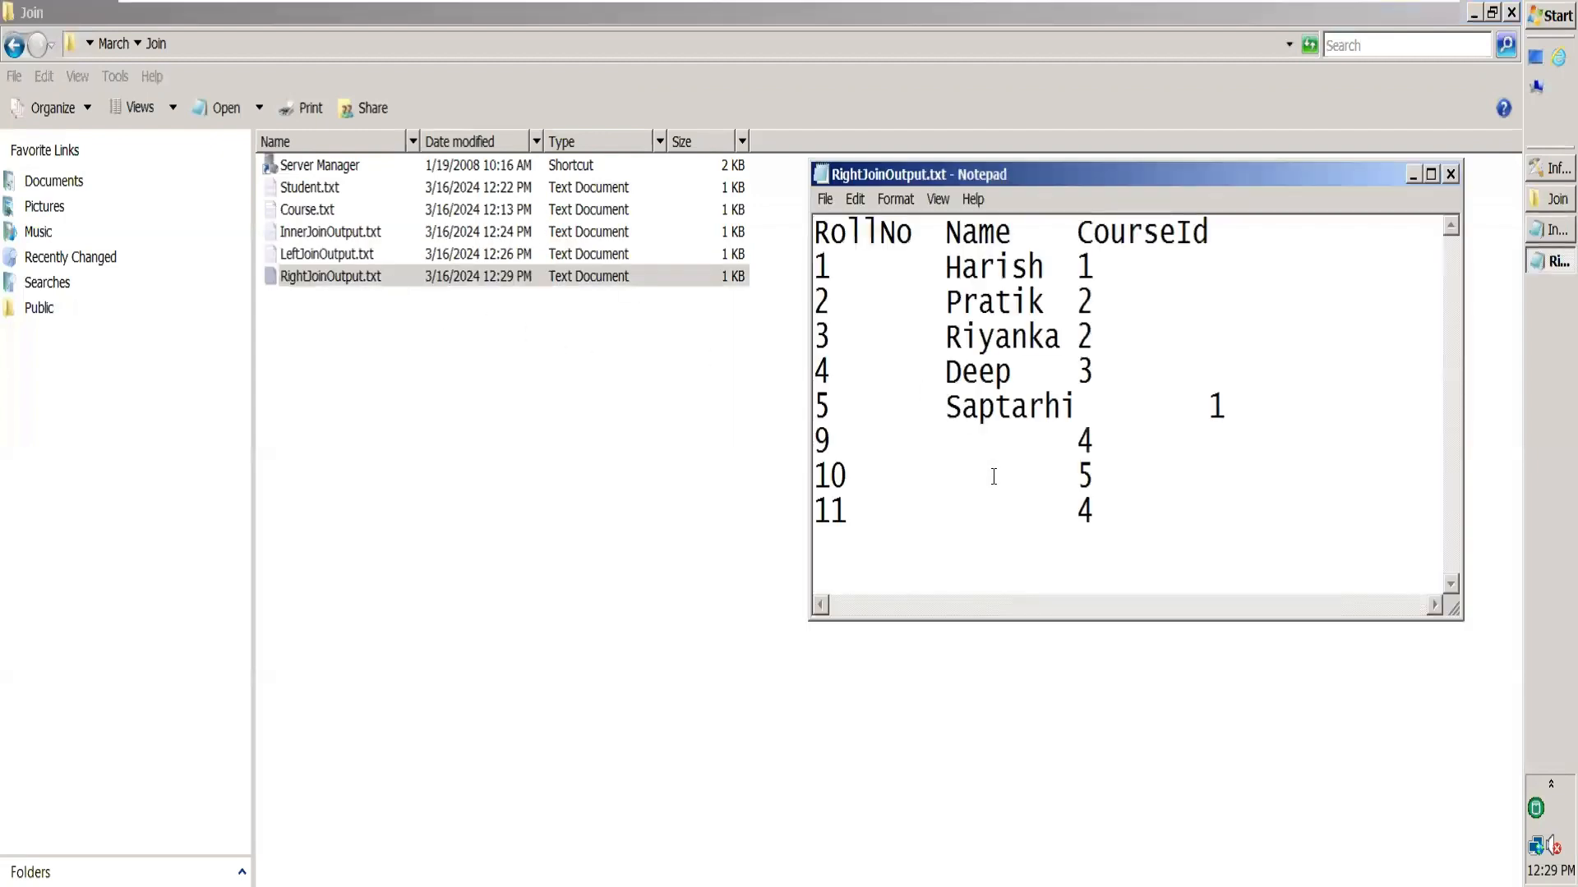
pyautogui.moveTo(1010, 440); pyautogui.dragTo(1011, 518)
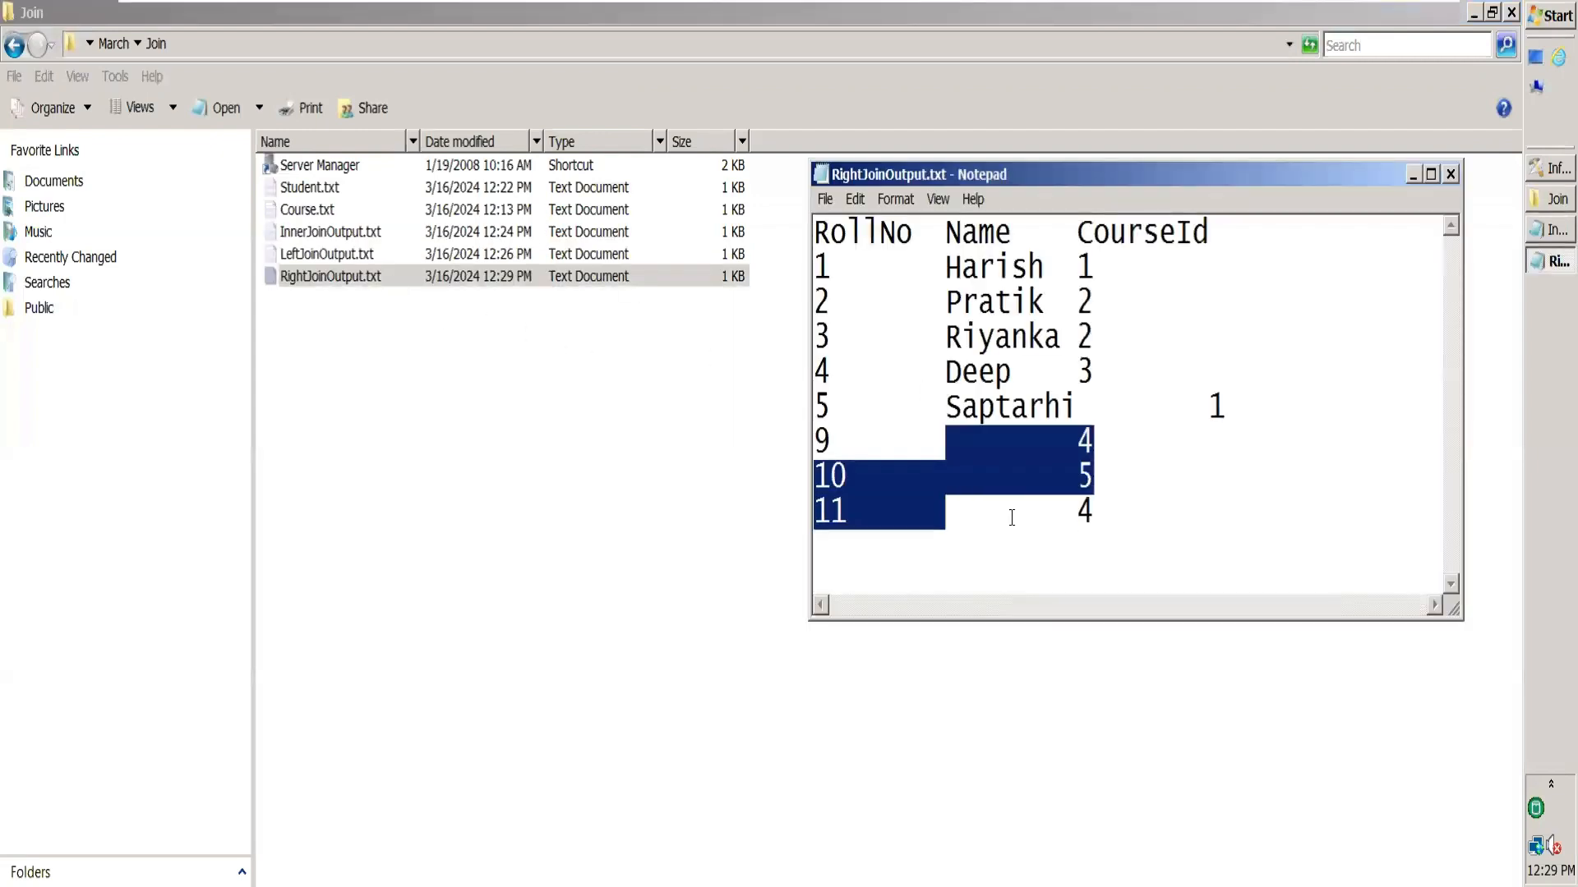
pyautogui.click(1005, 539)
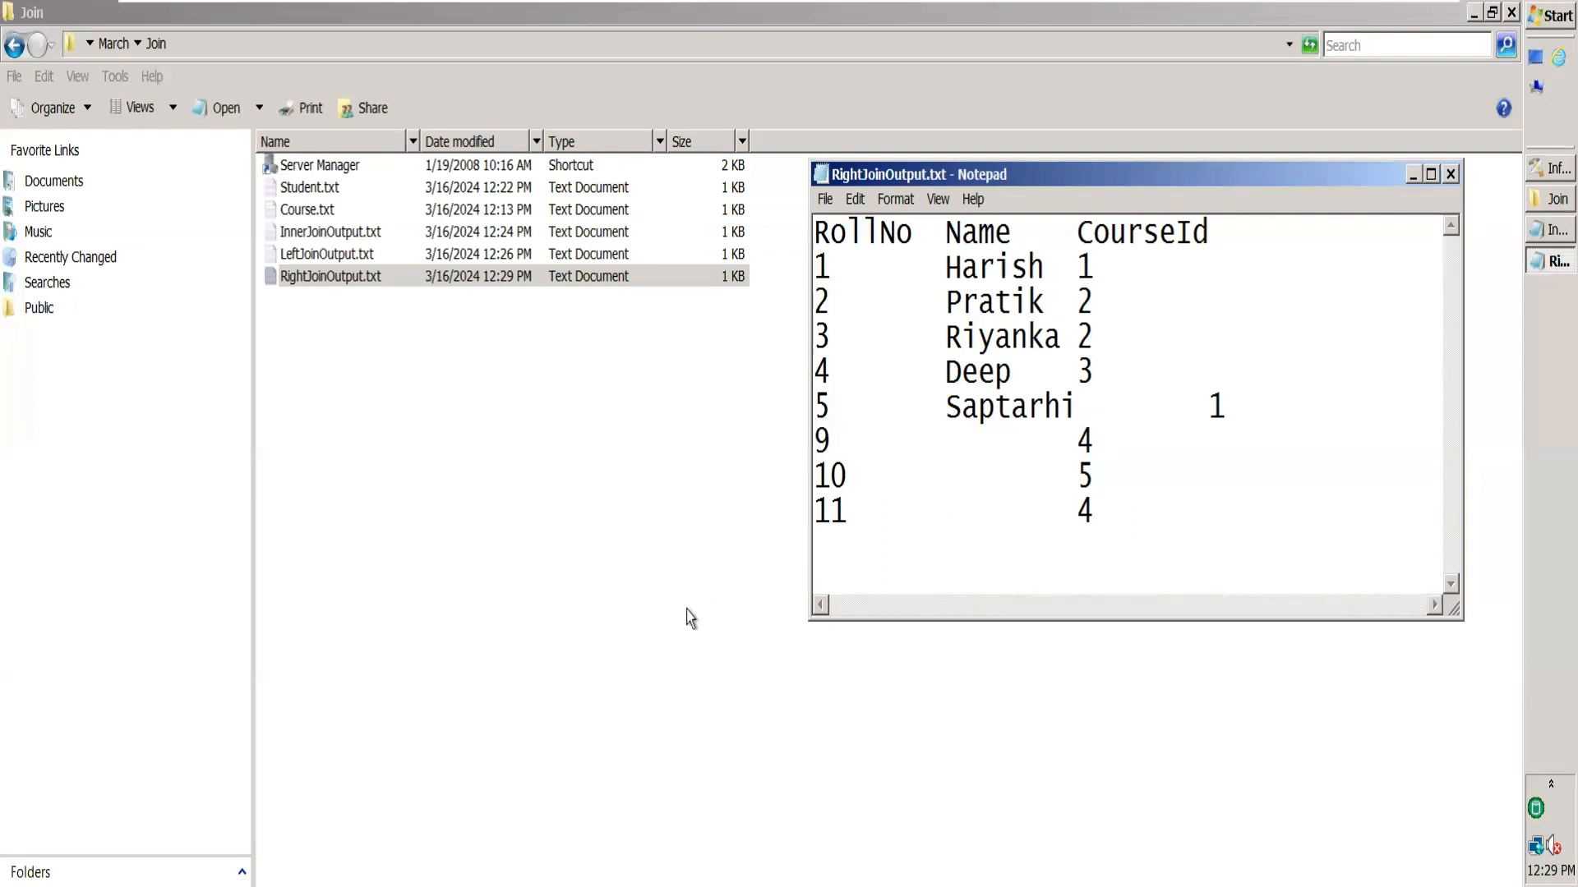
pyautogui.click(1451, 175)
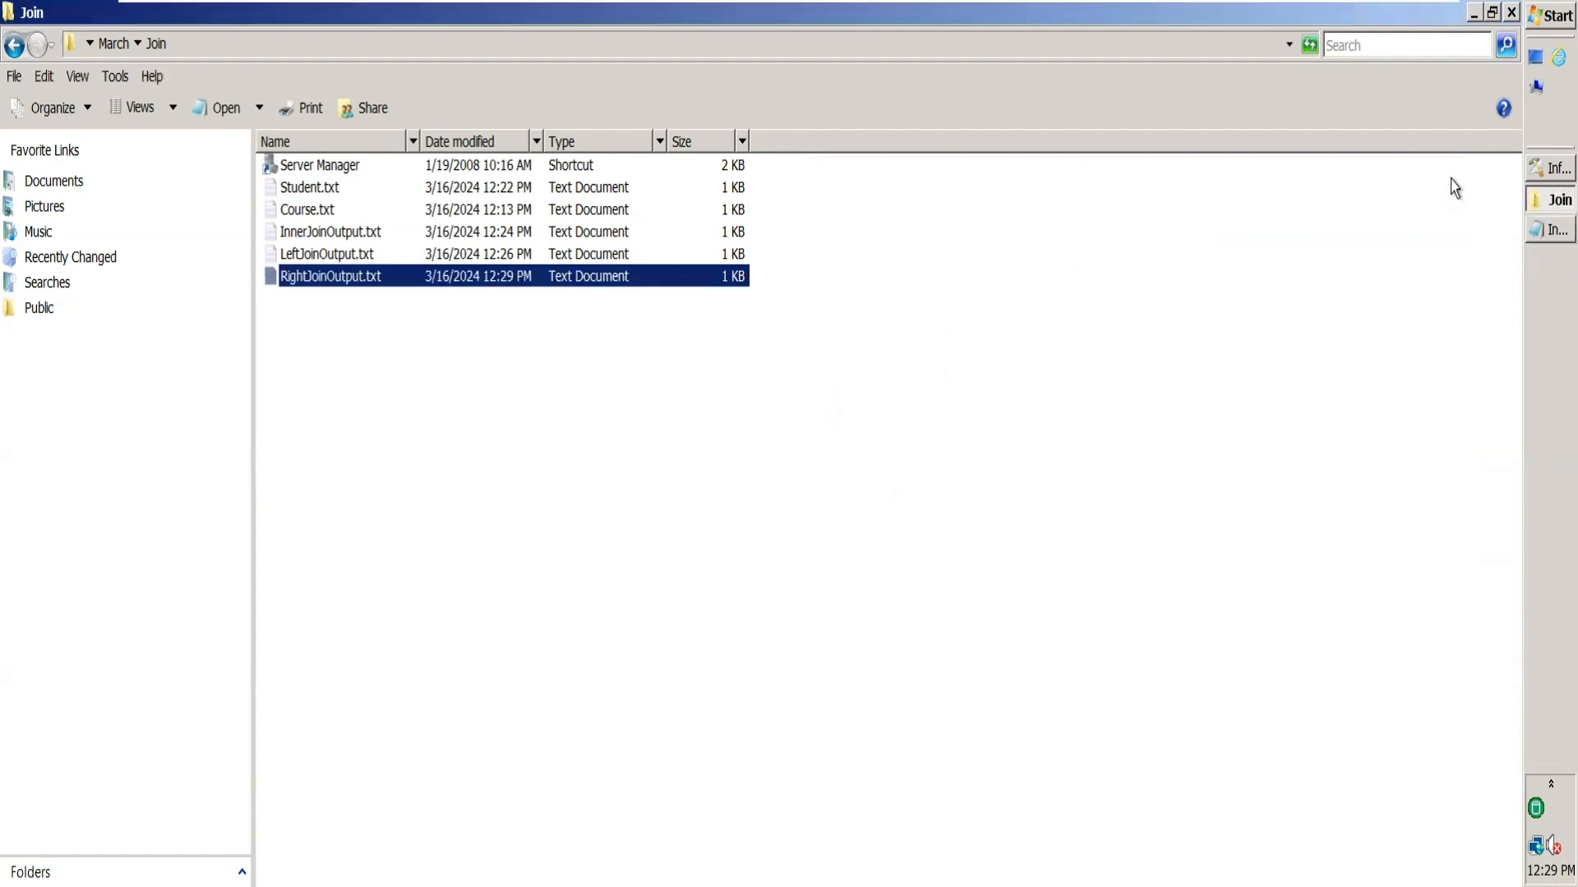
# Change the InnerJoin stage's join type to Full Outer.
pyautogui.click(1536, 171)
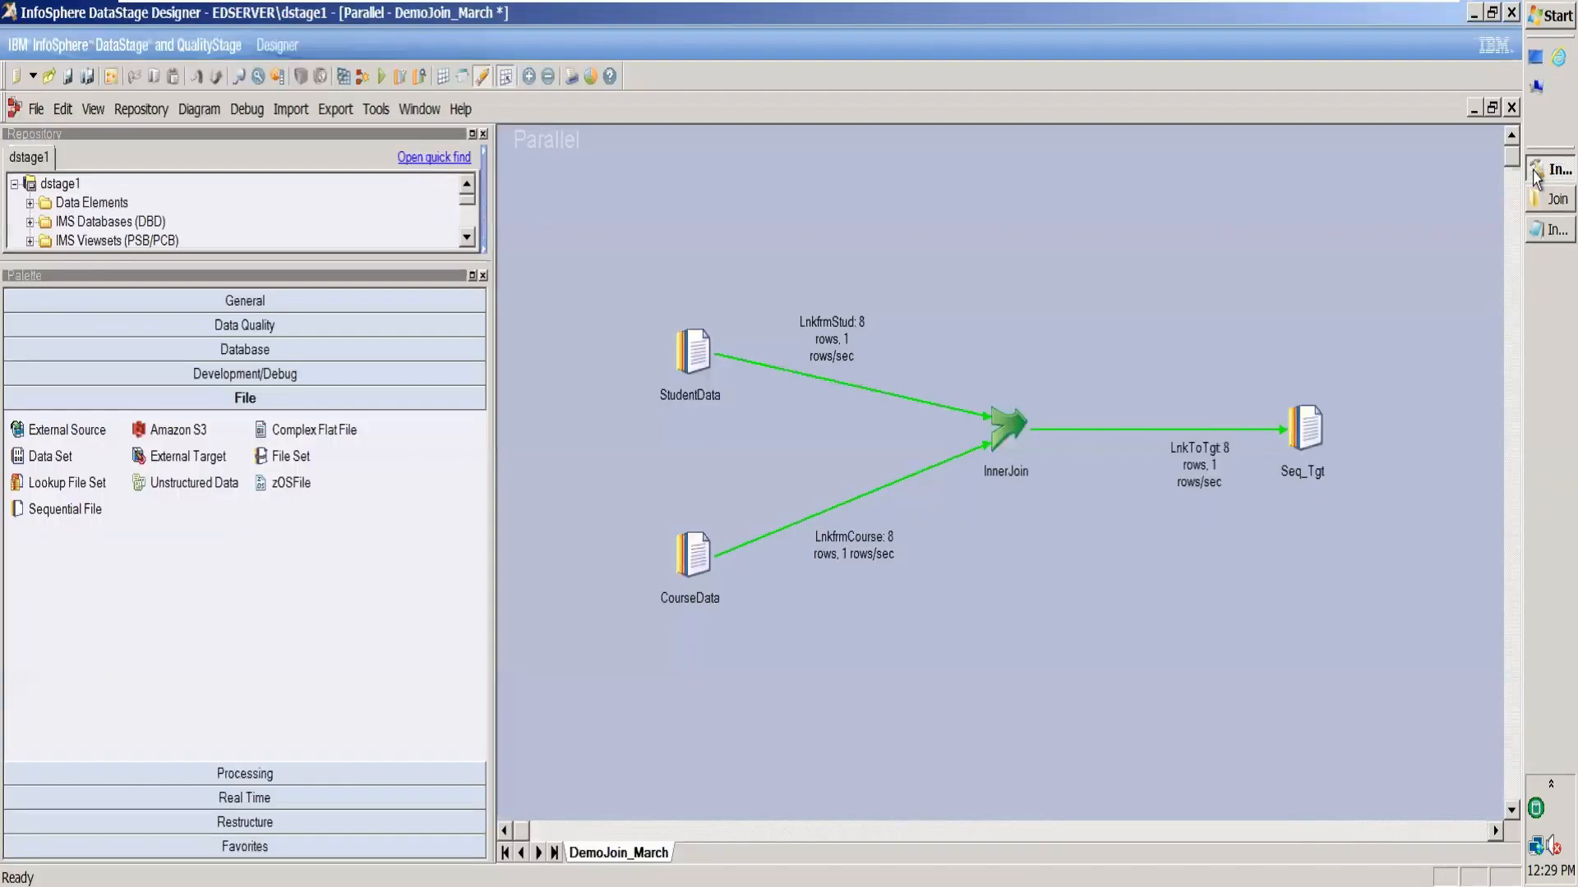
pyautogui.doubleClick(999, 448)
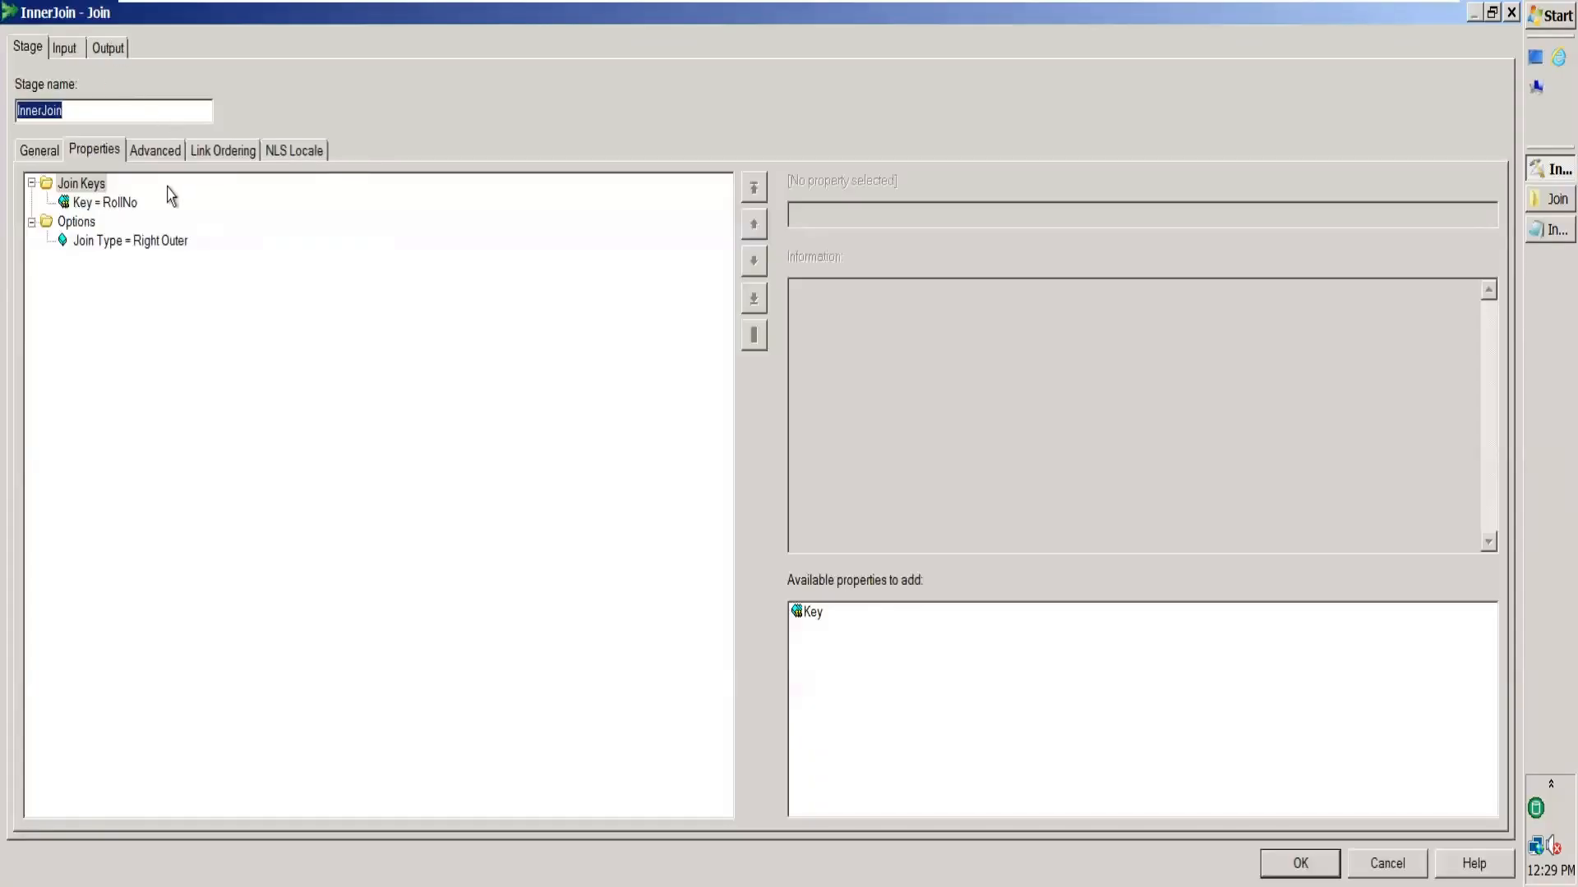
pyautogui.click(180, 244)
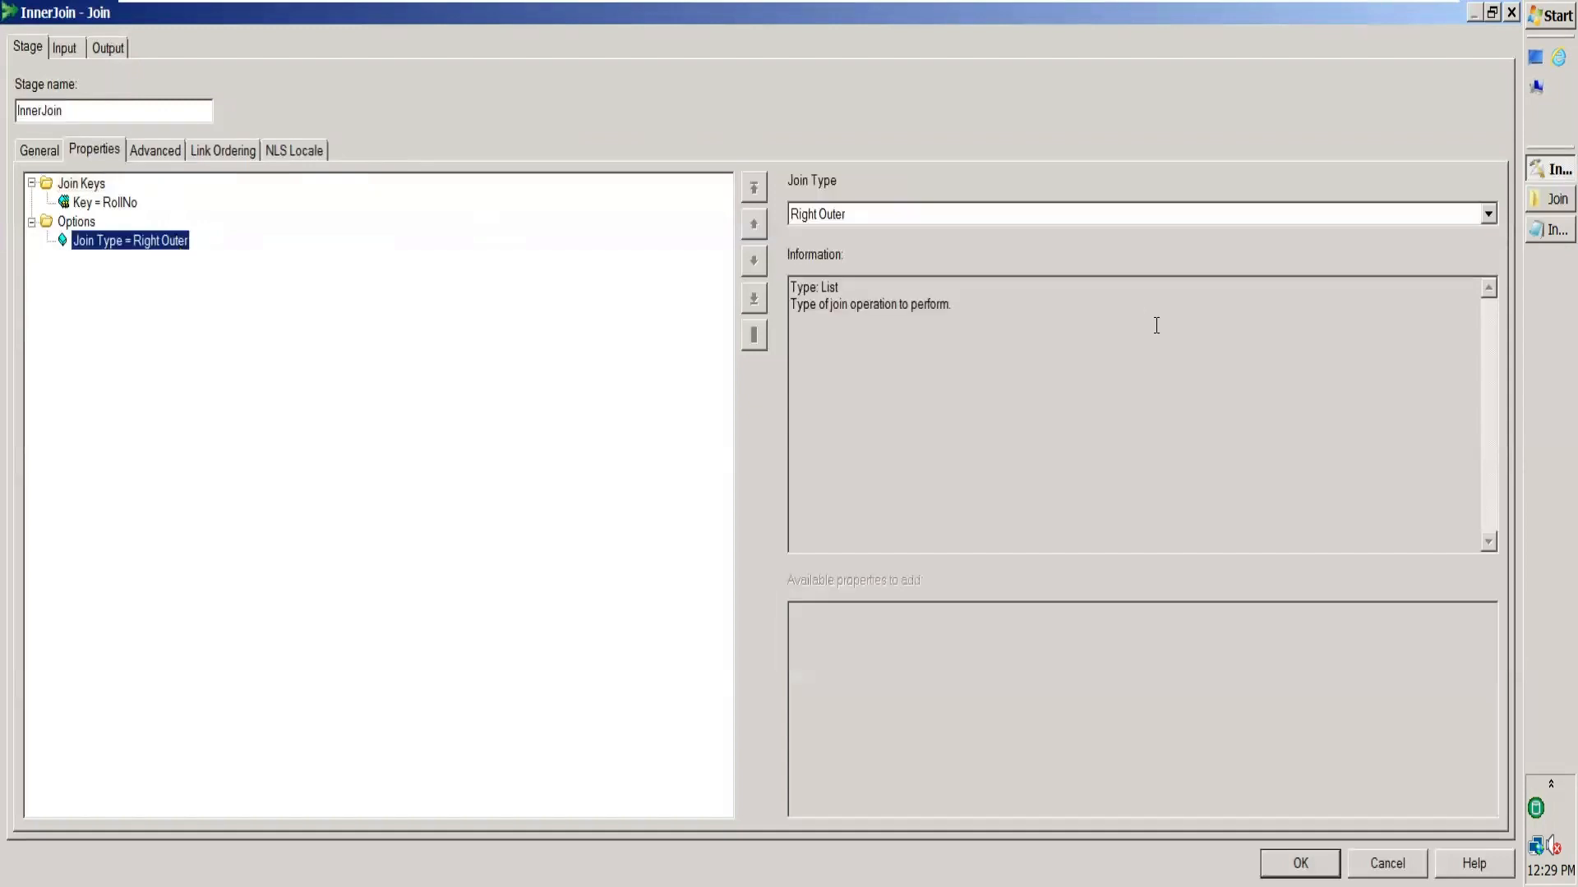
pyautogui.click(1488, 214)
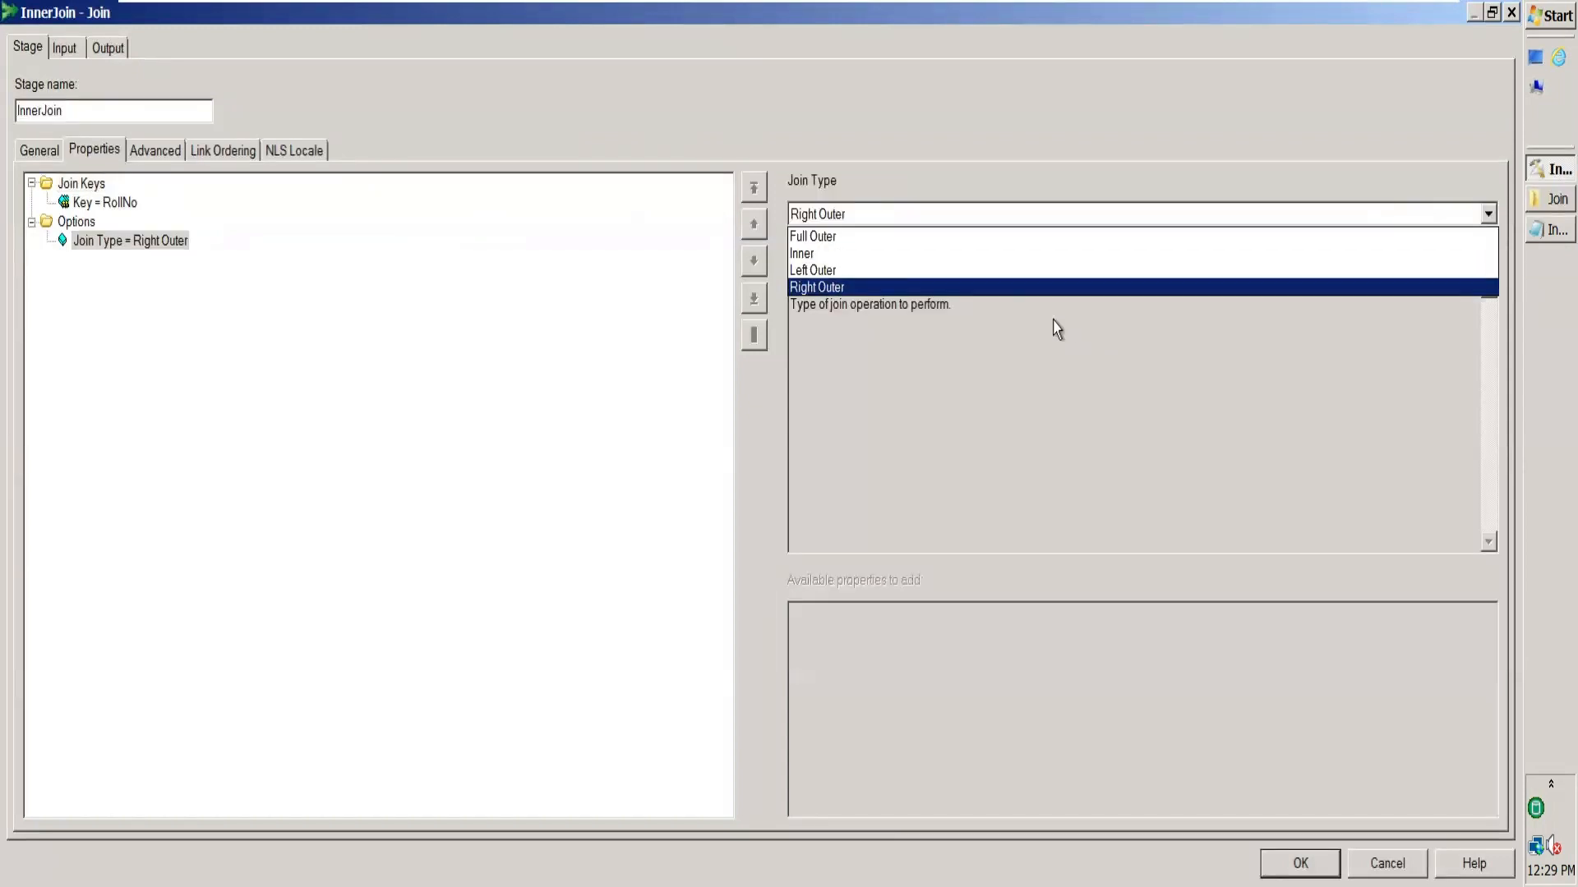
pyautogui.click(992, 238)
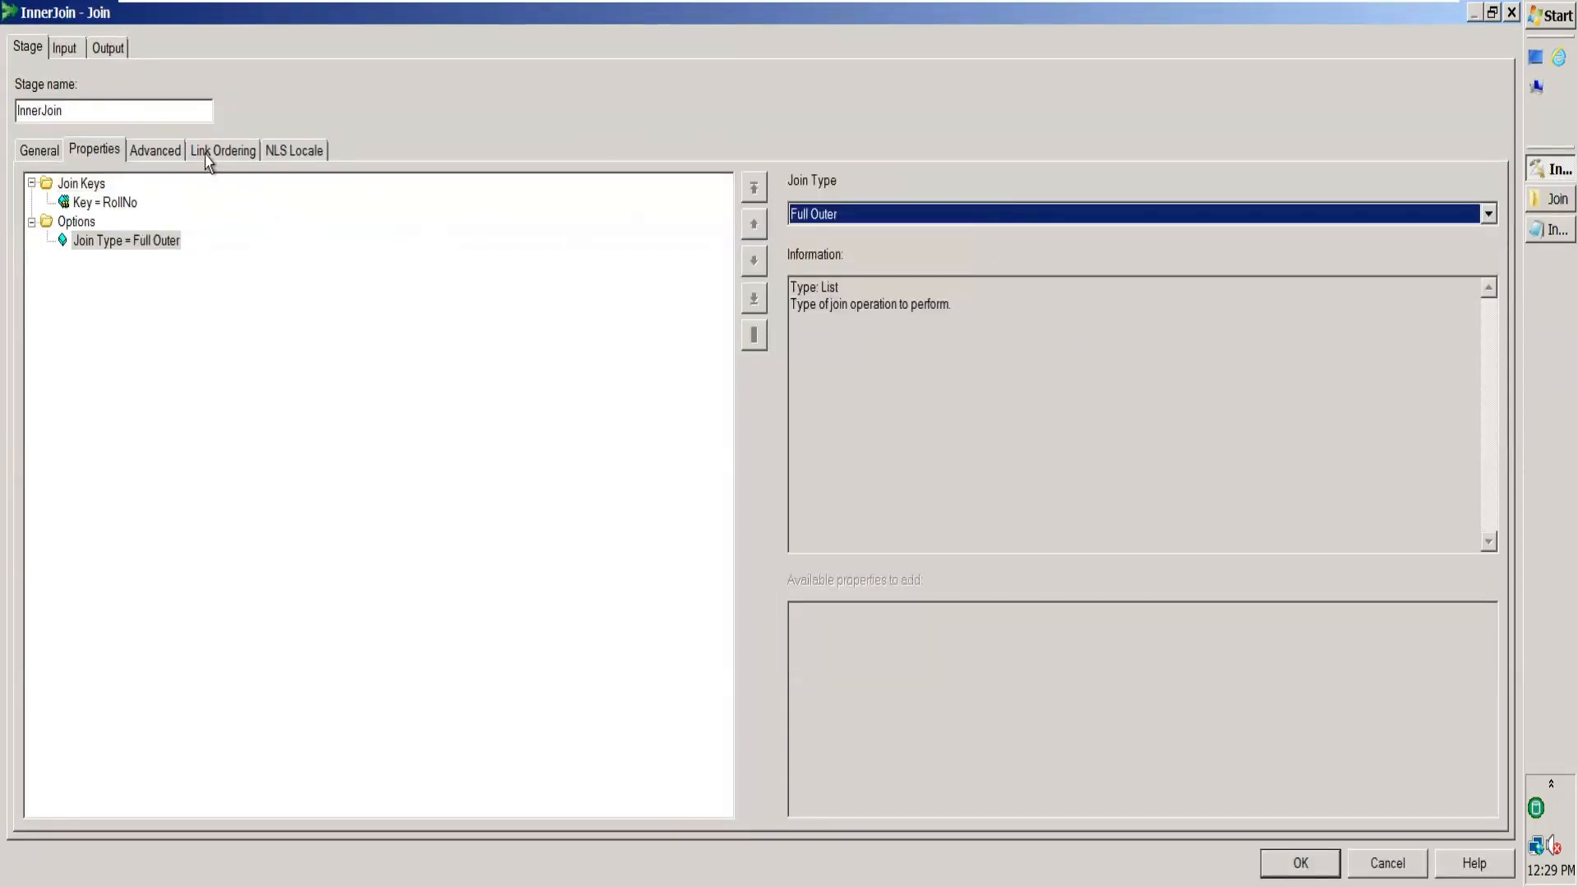
pyautogui.click(106, 51)
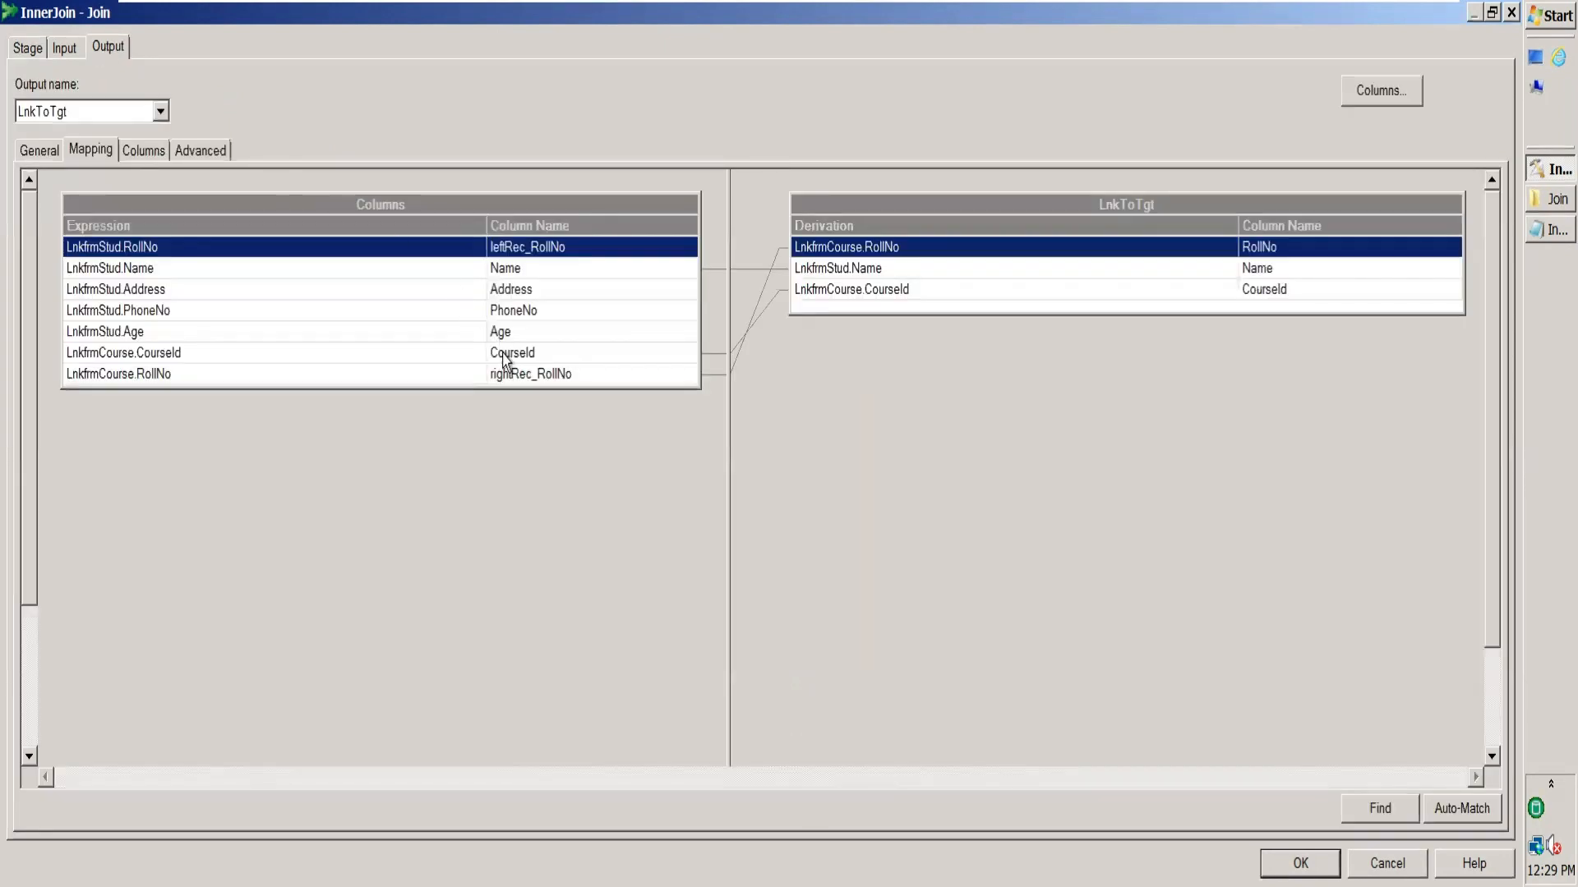
pyautogui.click(970, 276)
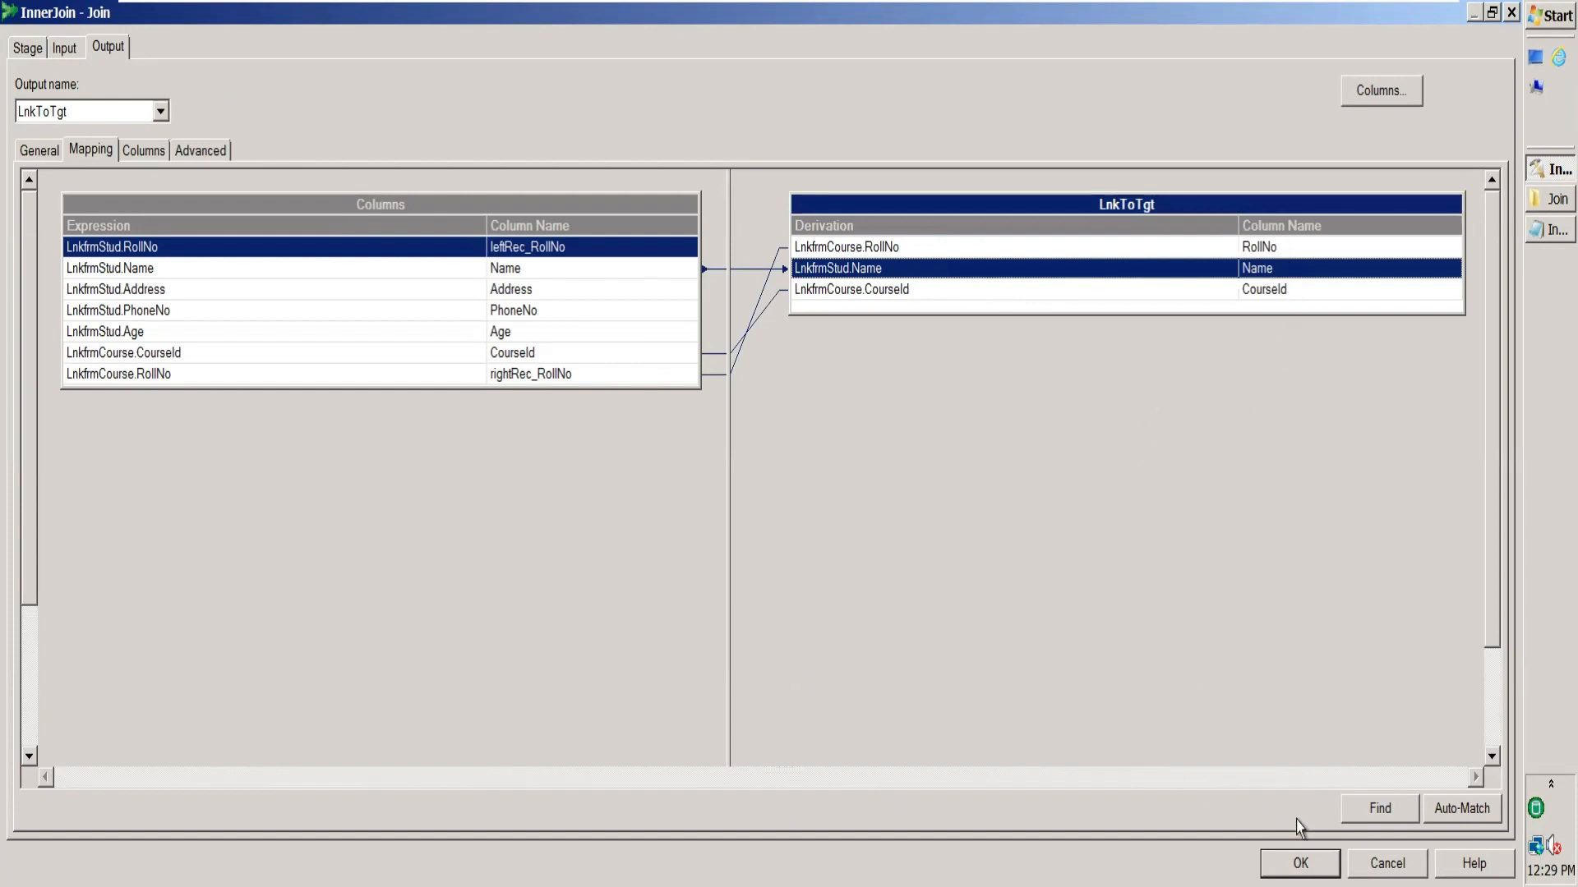
pyautogui.click(1300, 863)
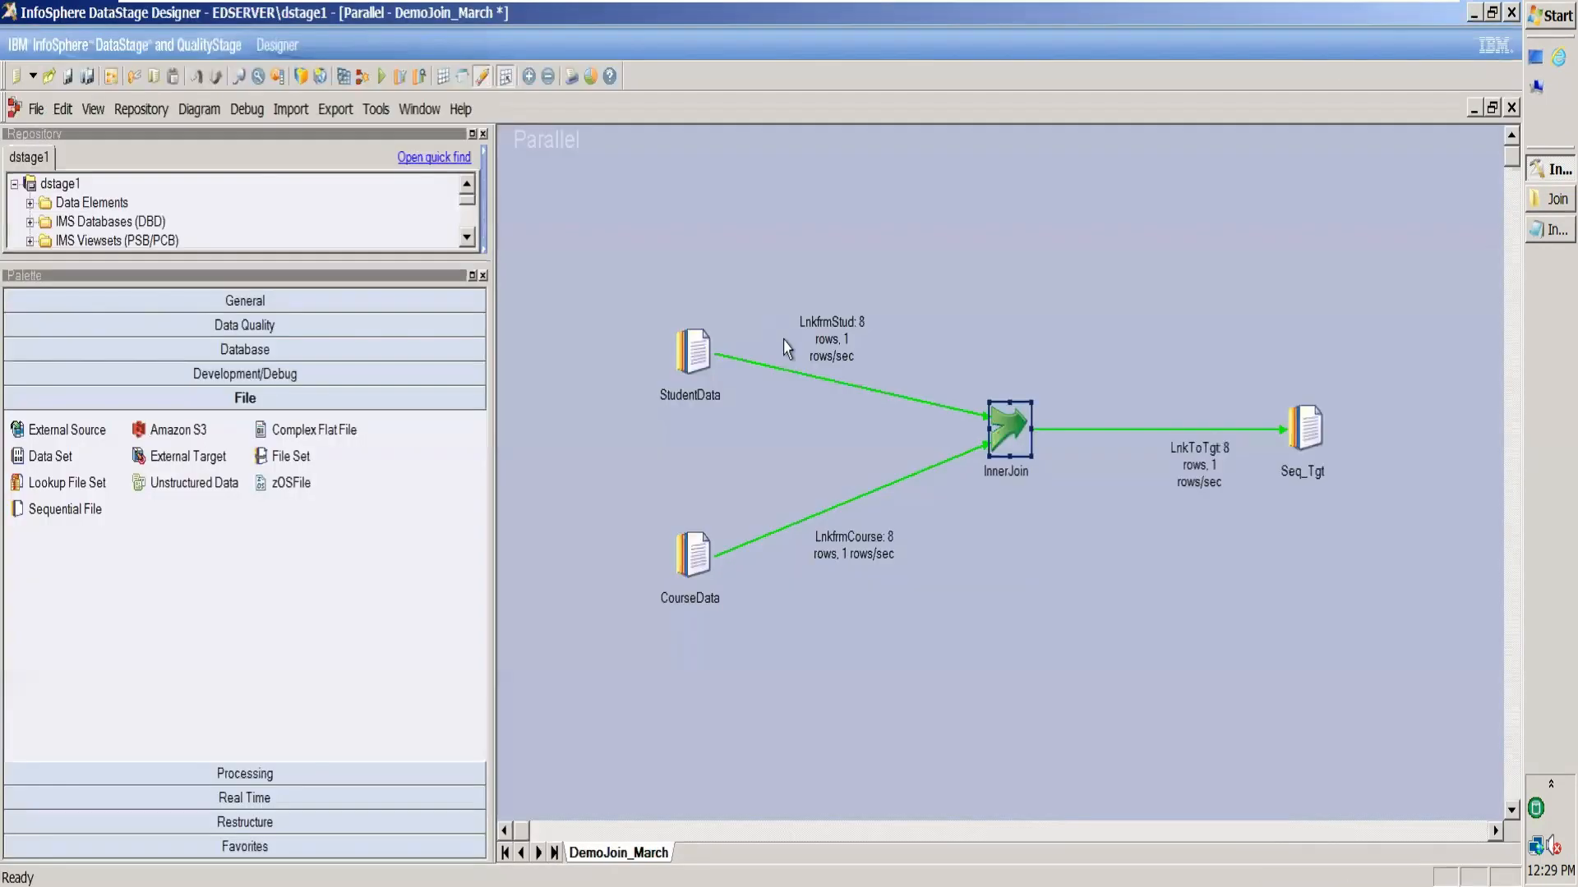
# Rename the Seq_Tgt output file from RightJoinOutput.txt to FullJoinOutput.txt.
pyautogui.doubleClick(1315, 436)
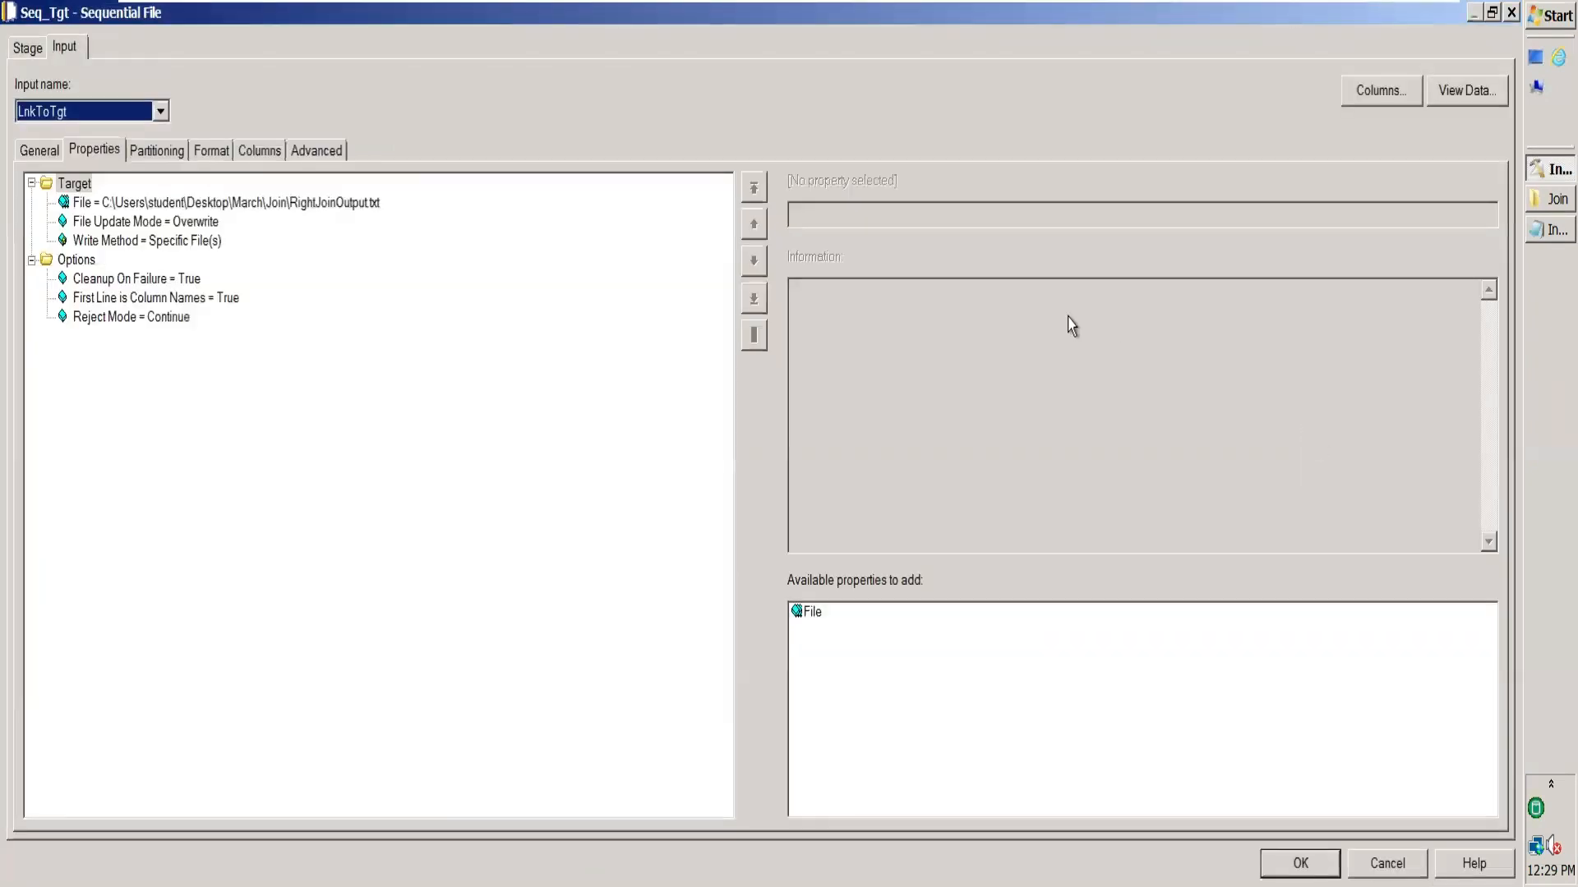
pyautogui.click(349, 203)
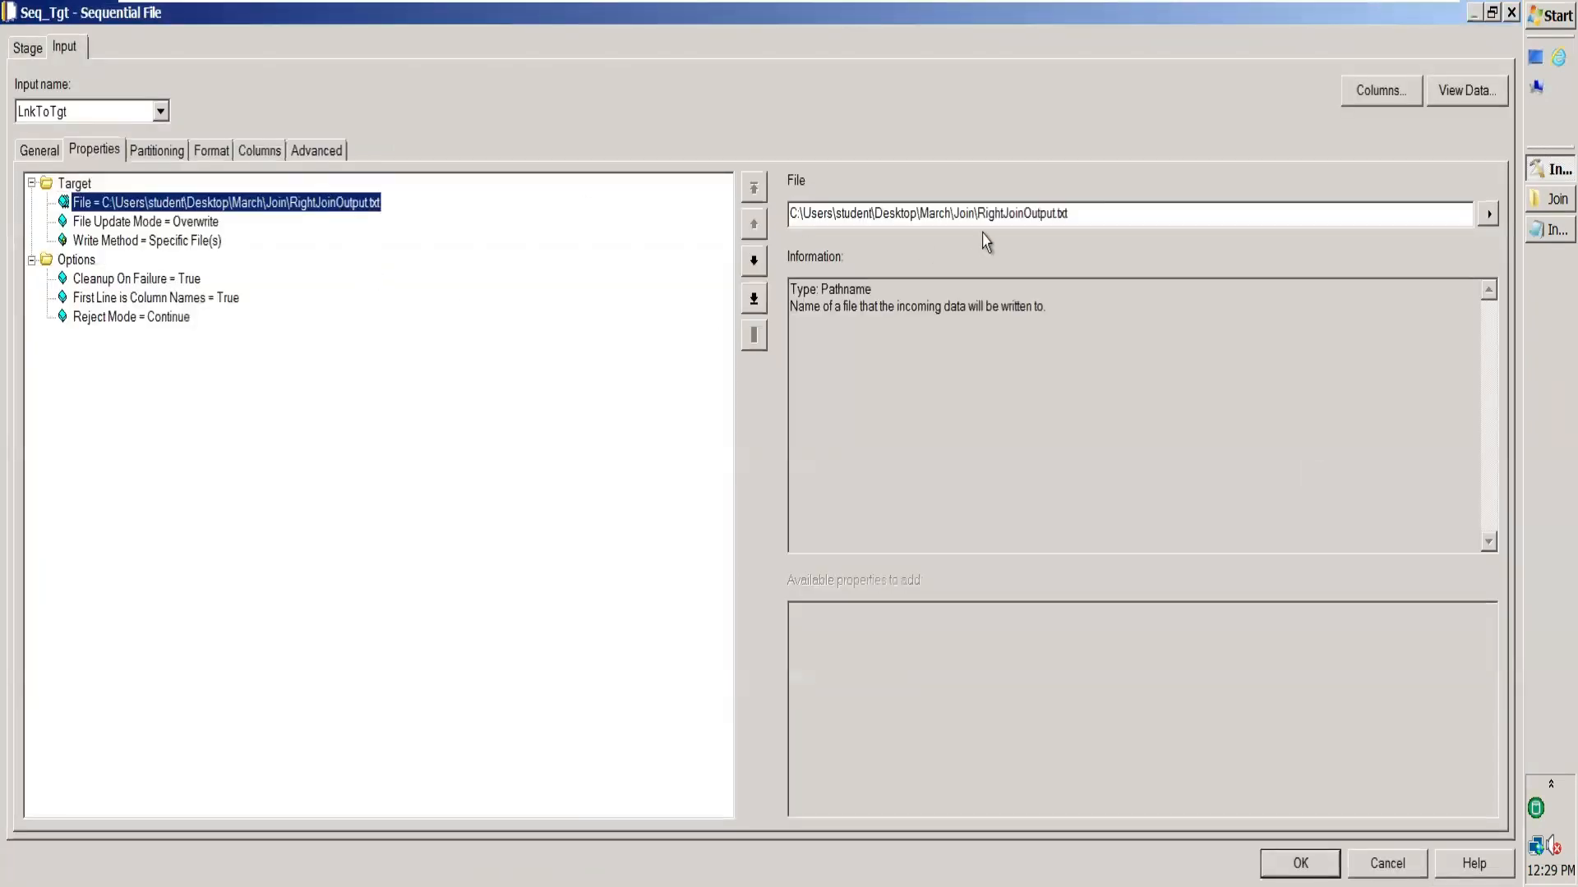
pyautogui.click(1000, 214)
pyautogui.press('BackSpace')
pyautogui.press('BackSpace')
pyautogui.press('BackSpace')
pyautogui.press('BackSpace')
pyautogui.press('BackSpace')
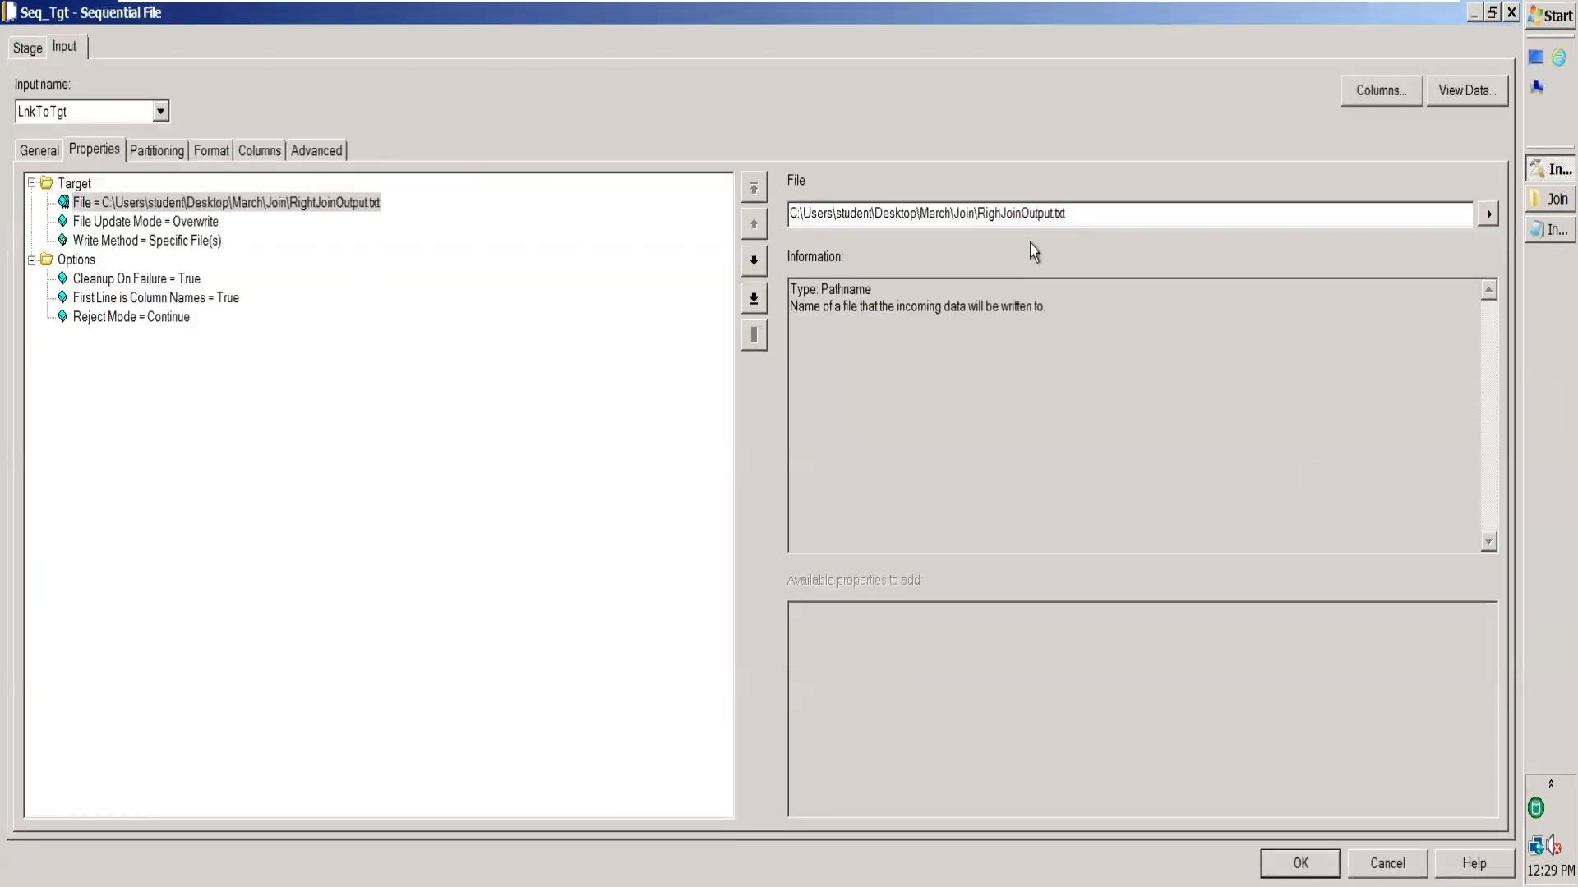
pyautogui.write('Full')
pyautogui.click(1300, 862)
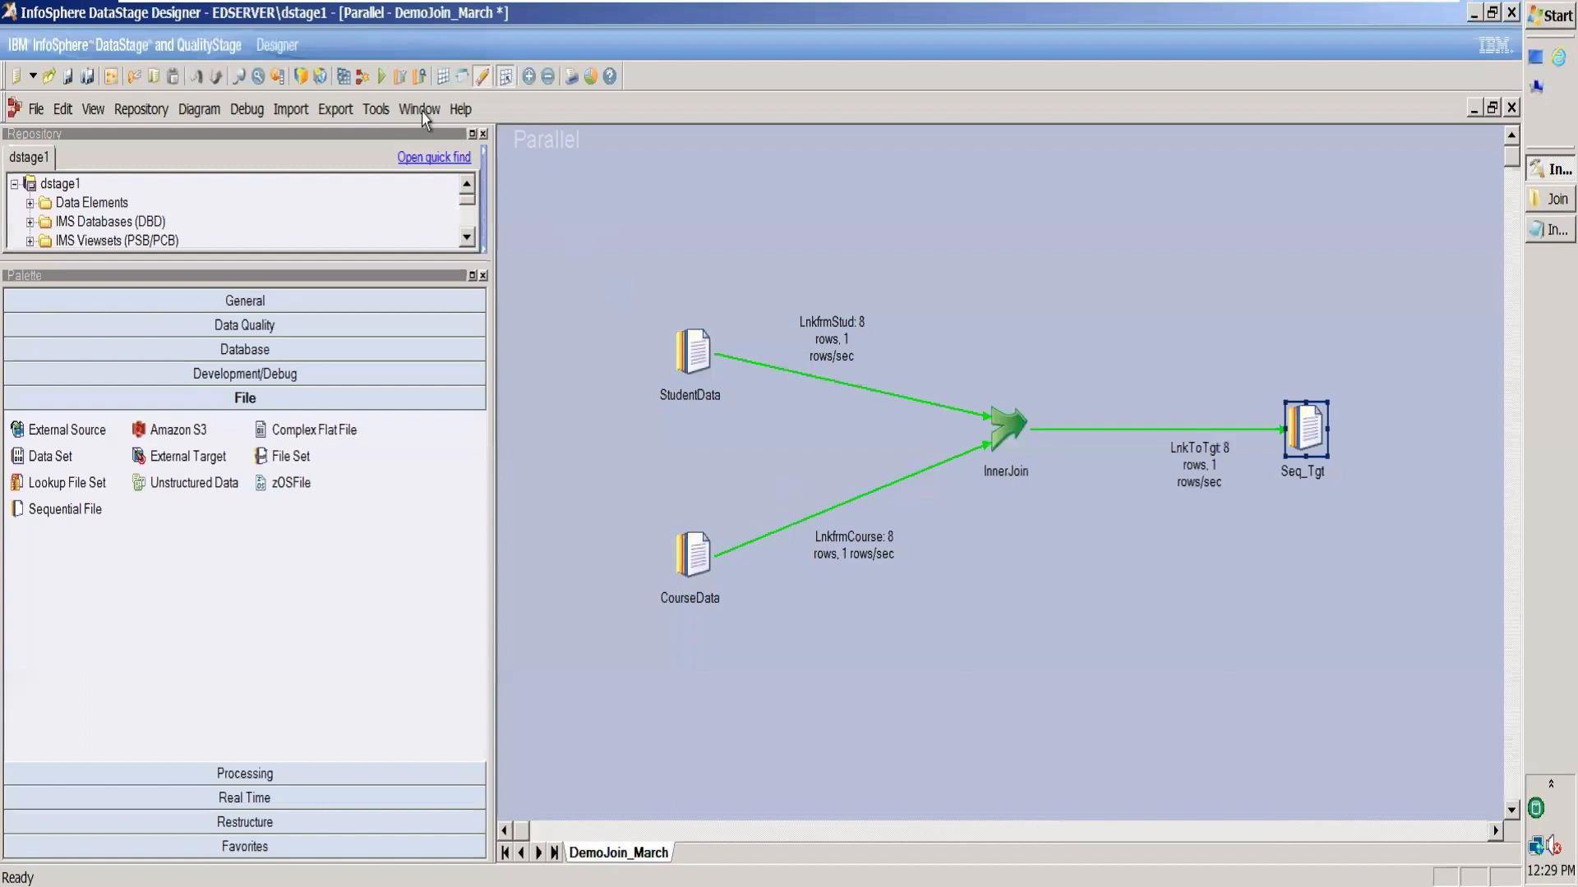
# Compile and run the Full Outer job, reading 8 rows per source and writing 11 to Seq_Tgt.
pyautogui.click(344, 76)
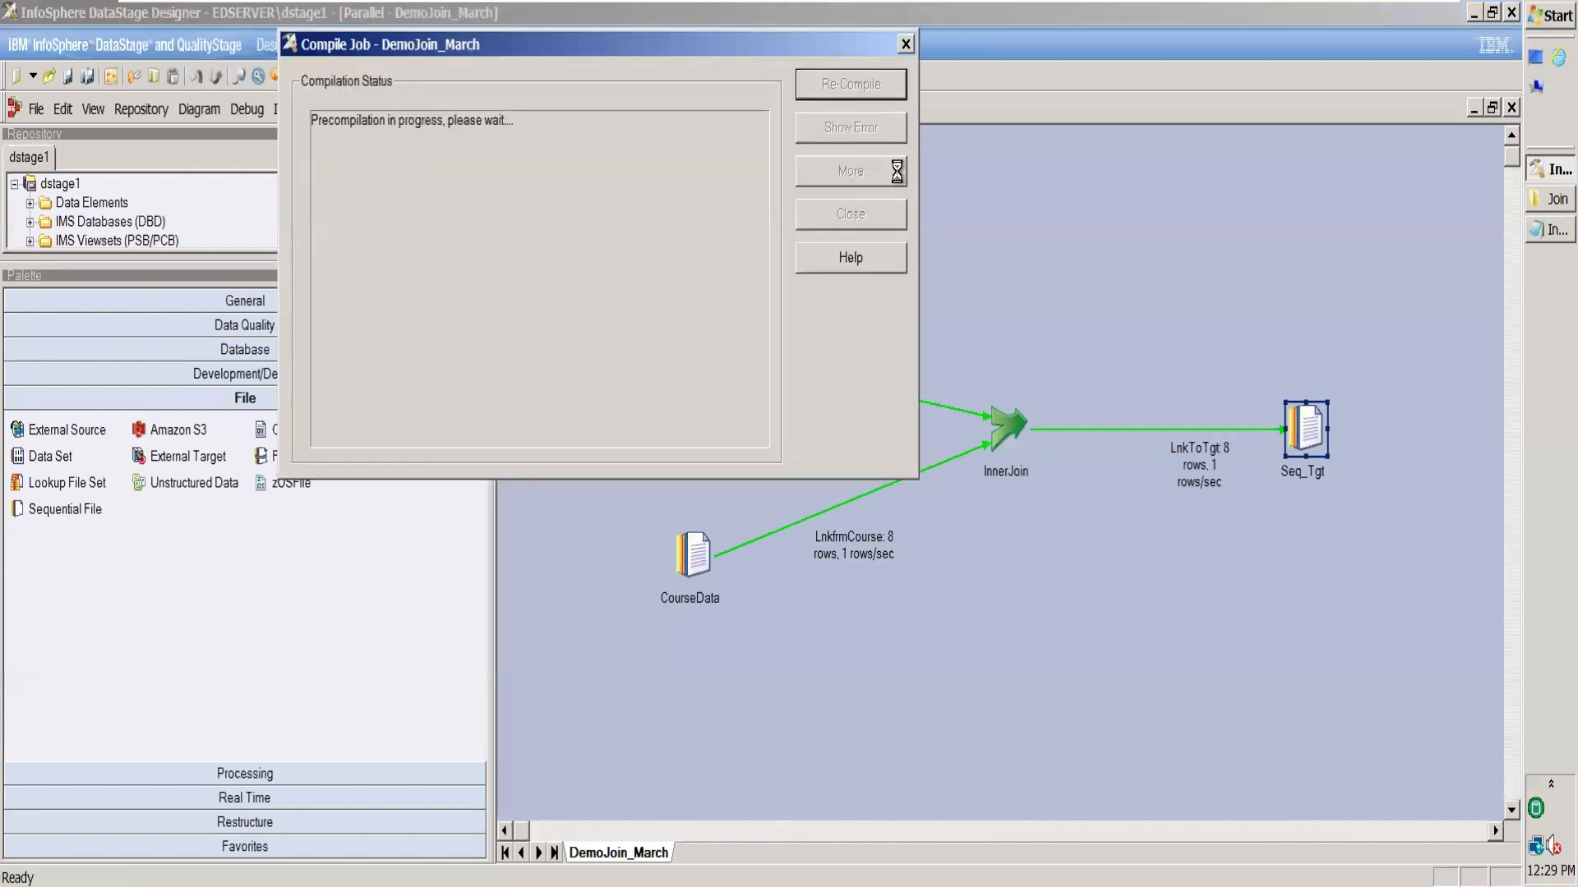
pyautogui.click(853, 214)
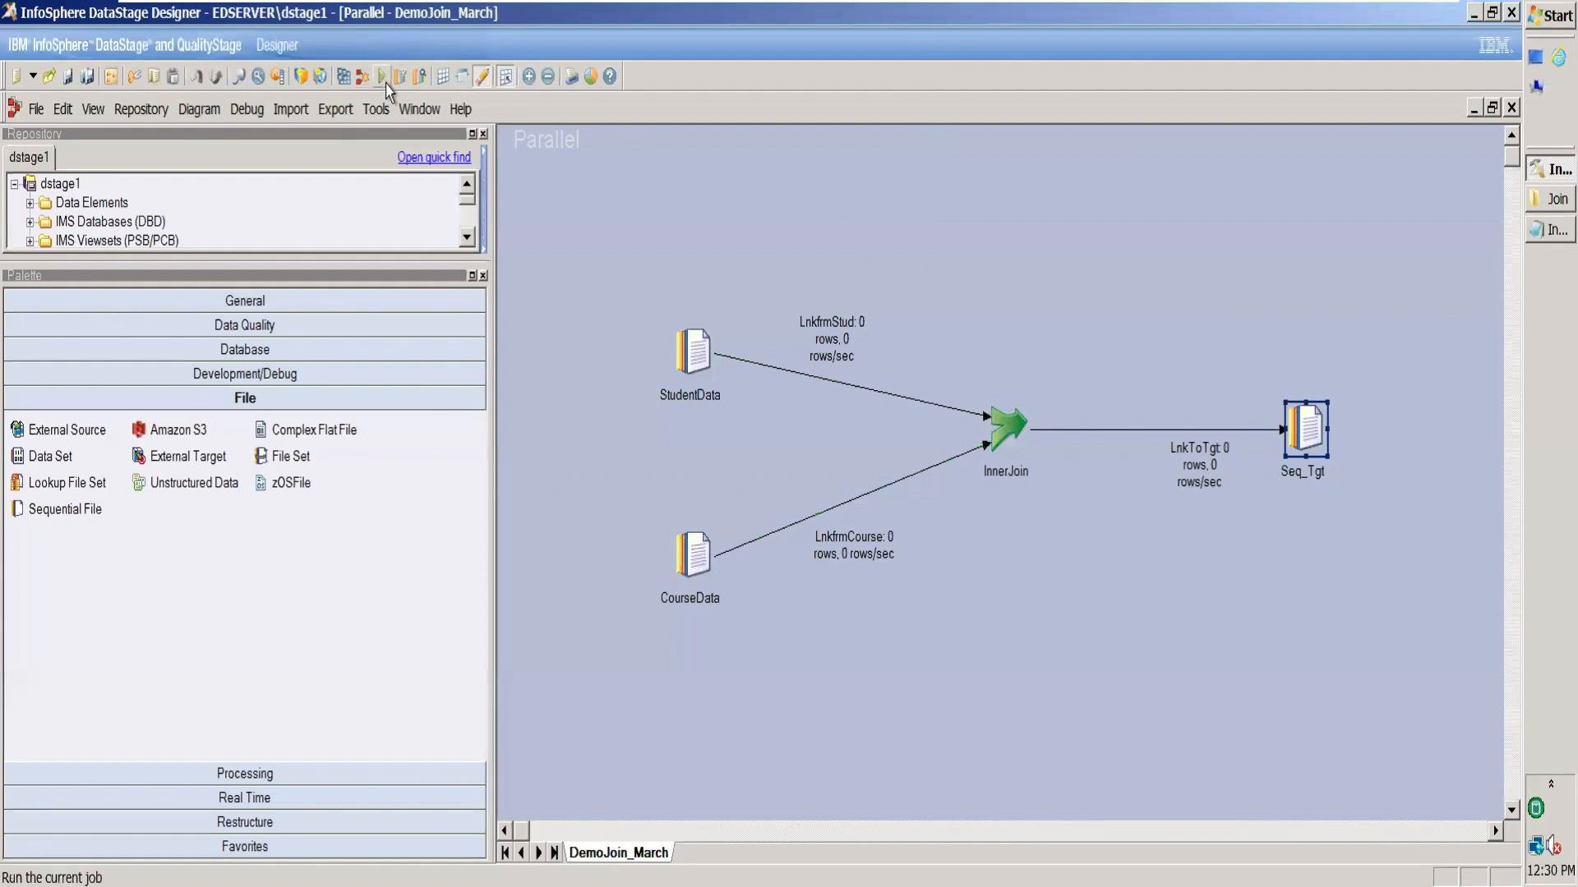
pyautogui.click(382, 76)
pyautogui.click(302, 564)
pyautogui.moveTo(855, 552); pyautogui.dragTo(843, 535)
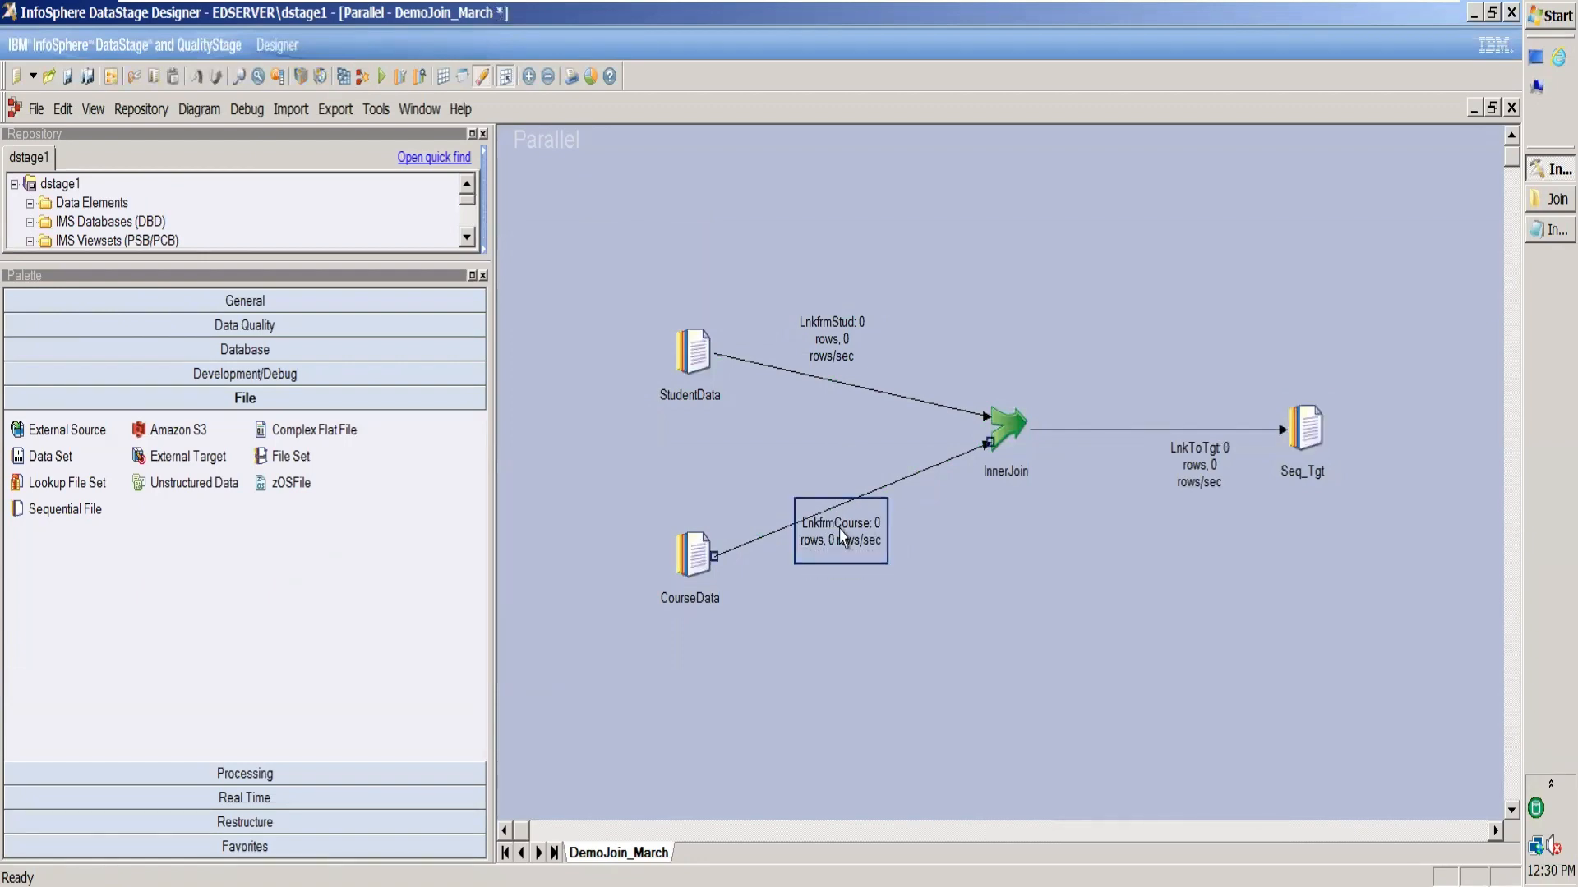
pyautogui.moveTo(836, 322); pyautogui.dragTo(837, 372)
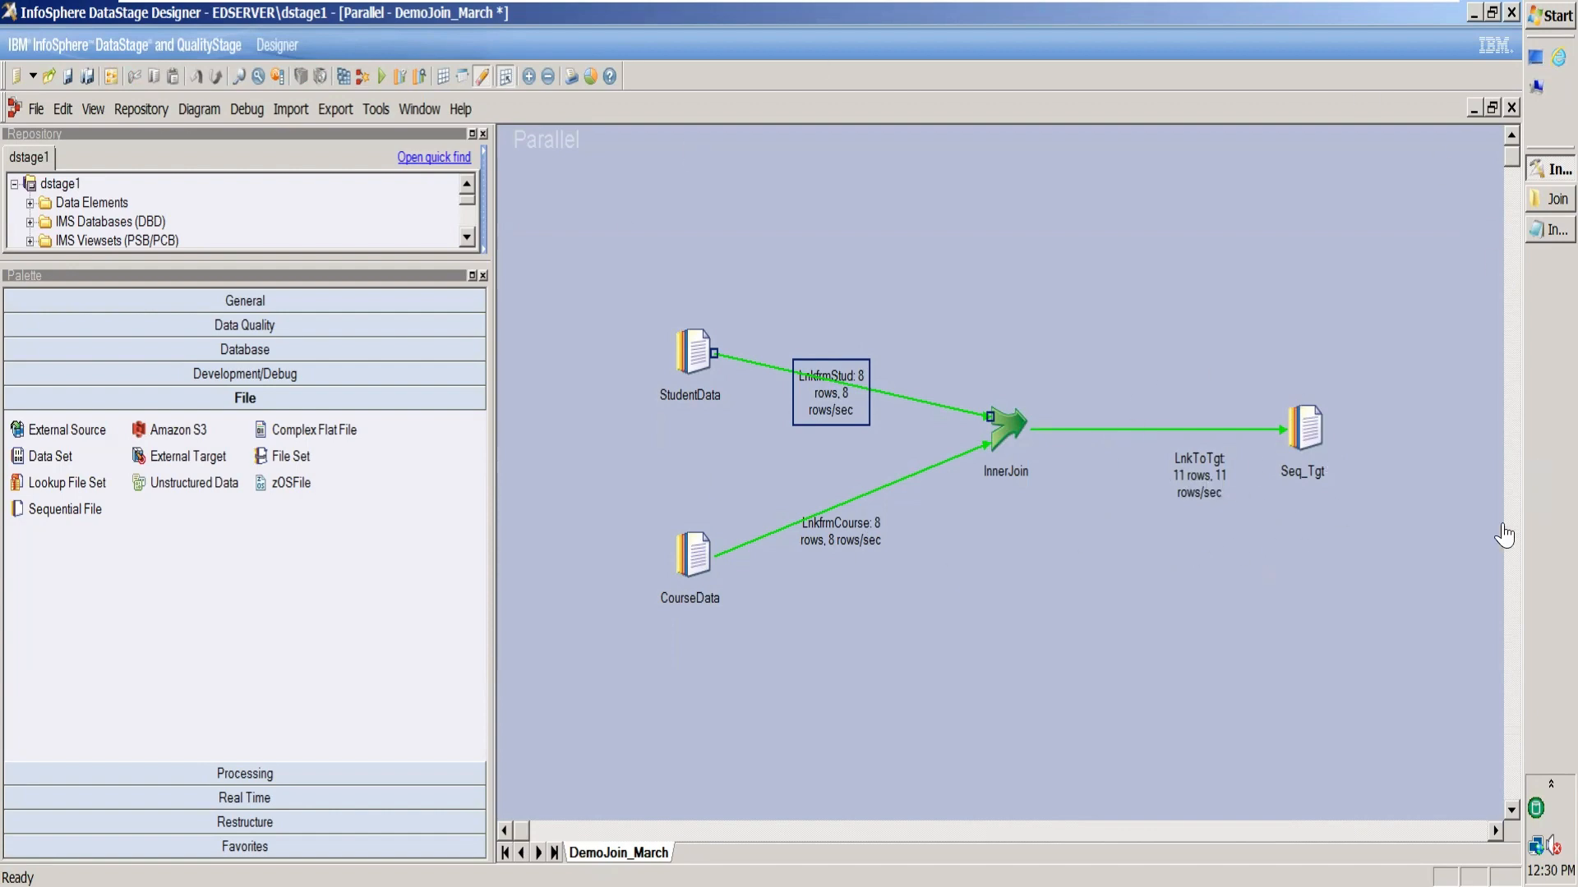
pyautogui.click(1536, 203)
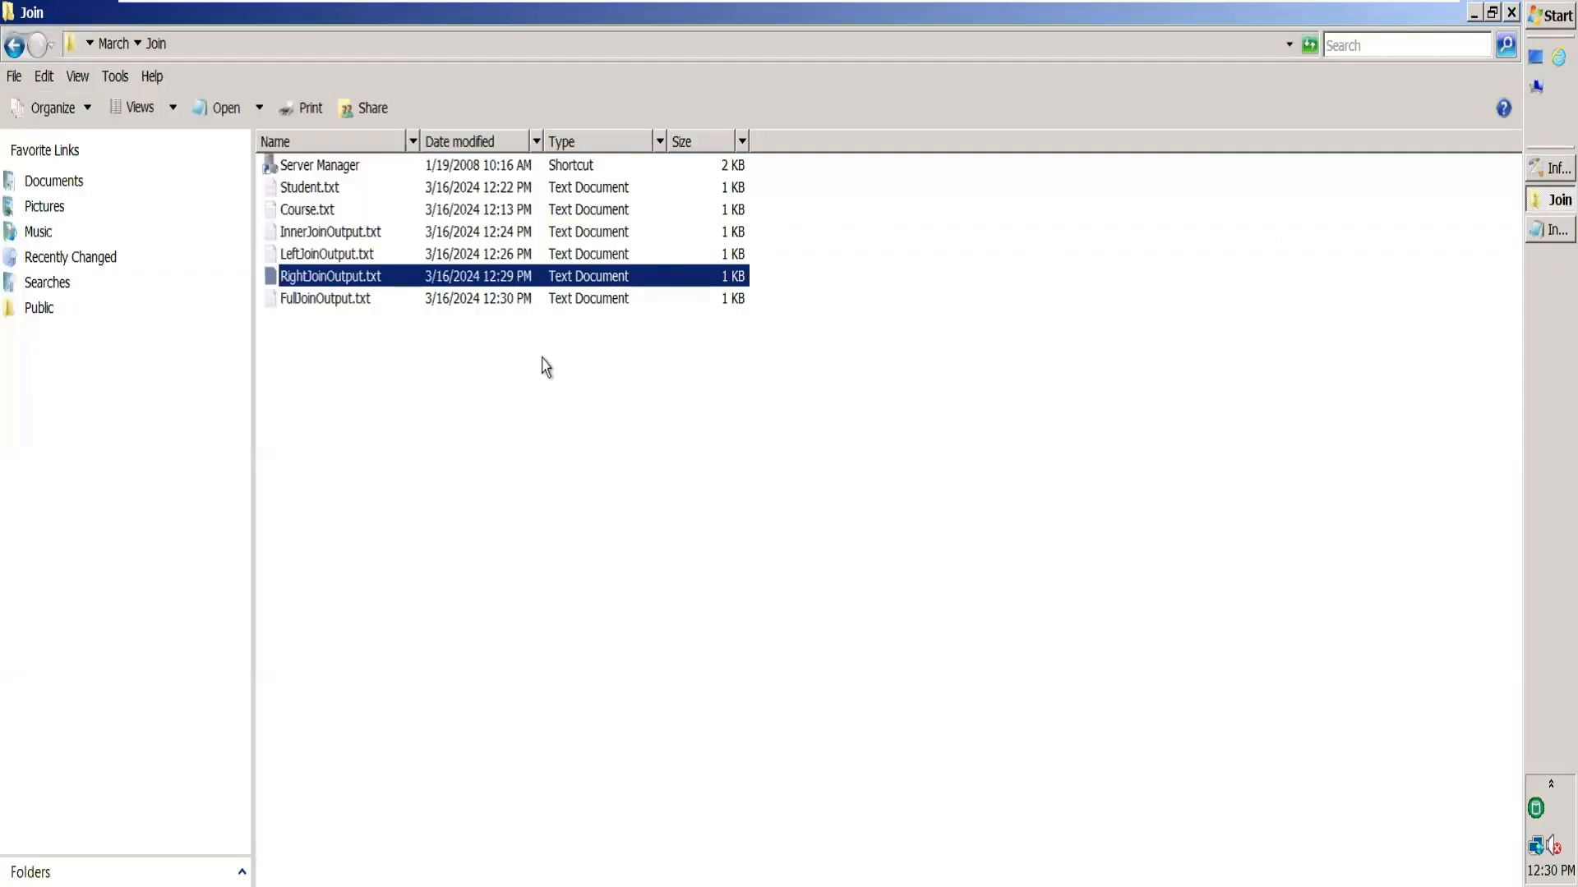
# Inspect FullJoinOutput.txt's 11 rows, including unmatched Dhanraj, Rohit and Niraj with RollNo 0.
pyautogui.doubleClick(430, 307)
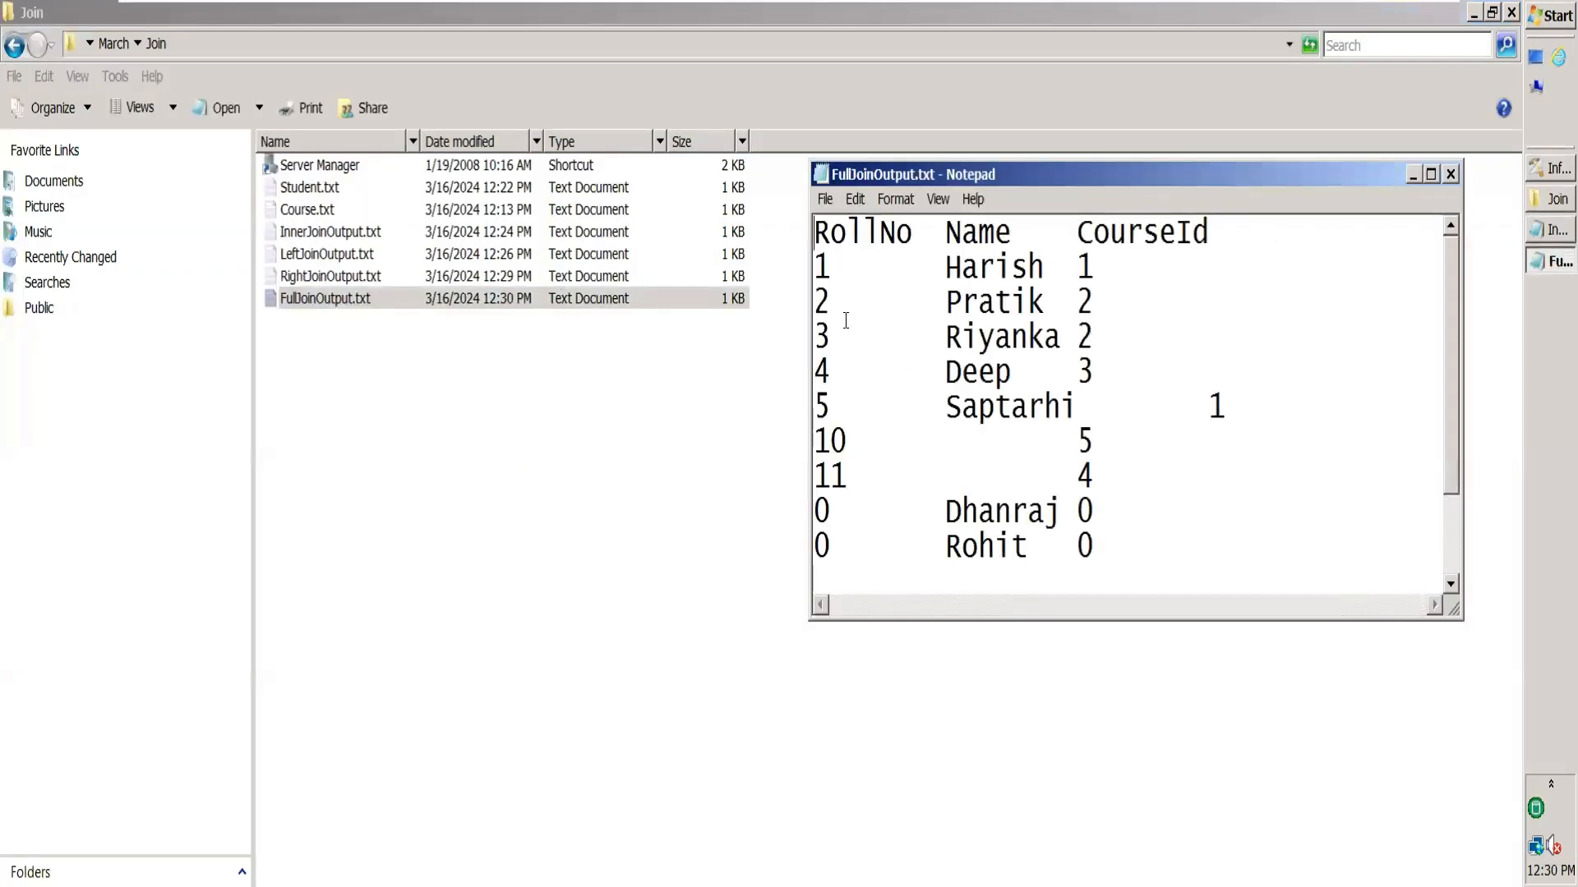
pyautogui.click(1430, 174)
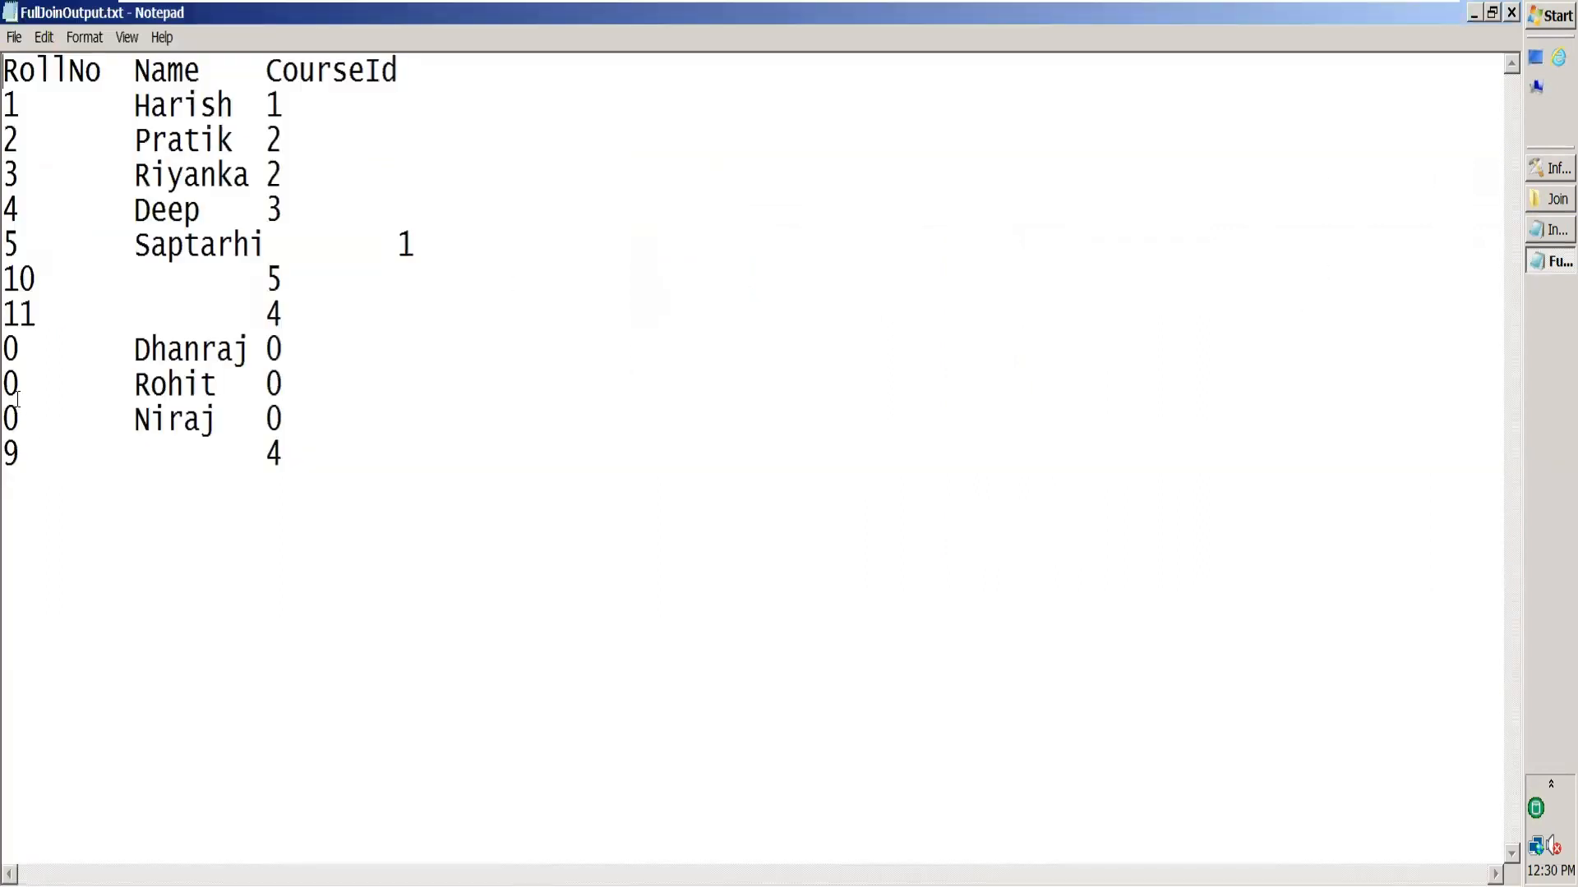
pyautogui.moveTo(20, 421); pyautogui.dragTo(4, 349)
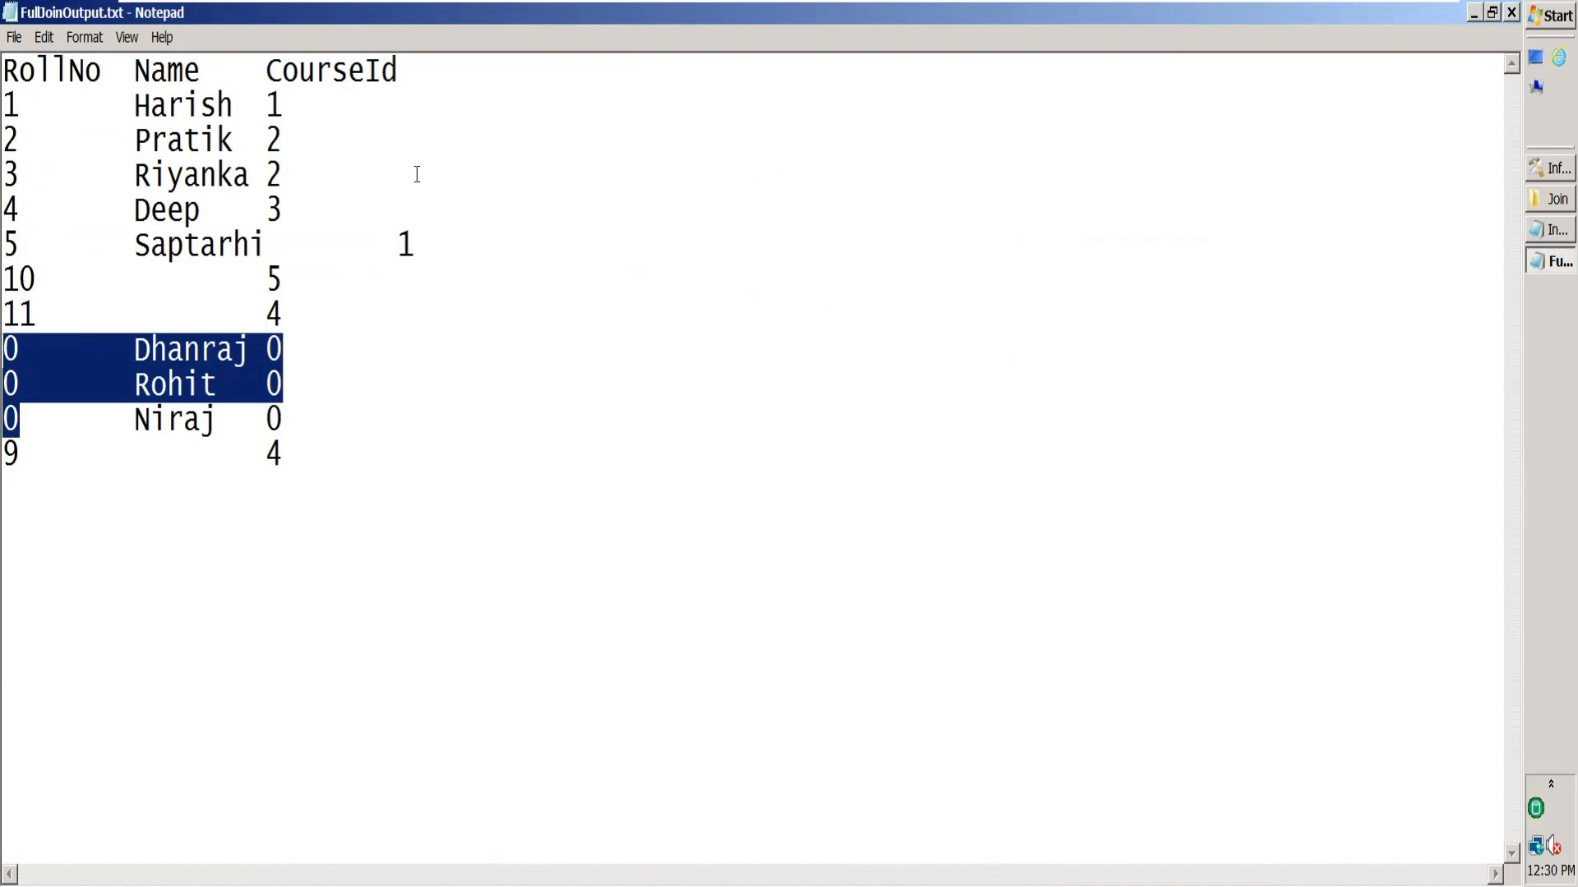
pyautogui.click(1510, 12)
pyautogui.click(1551, 170)
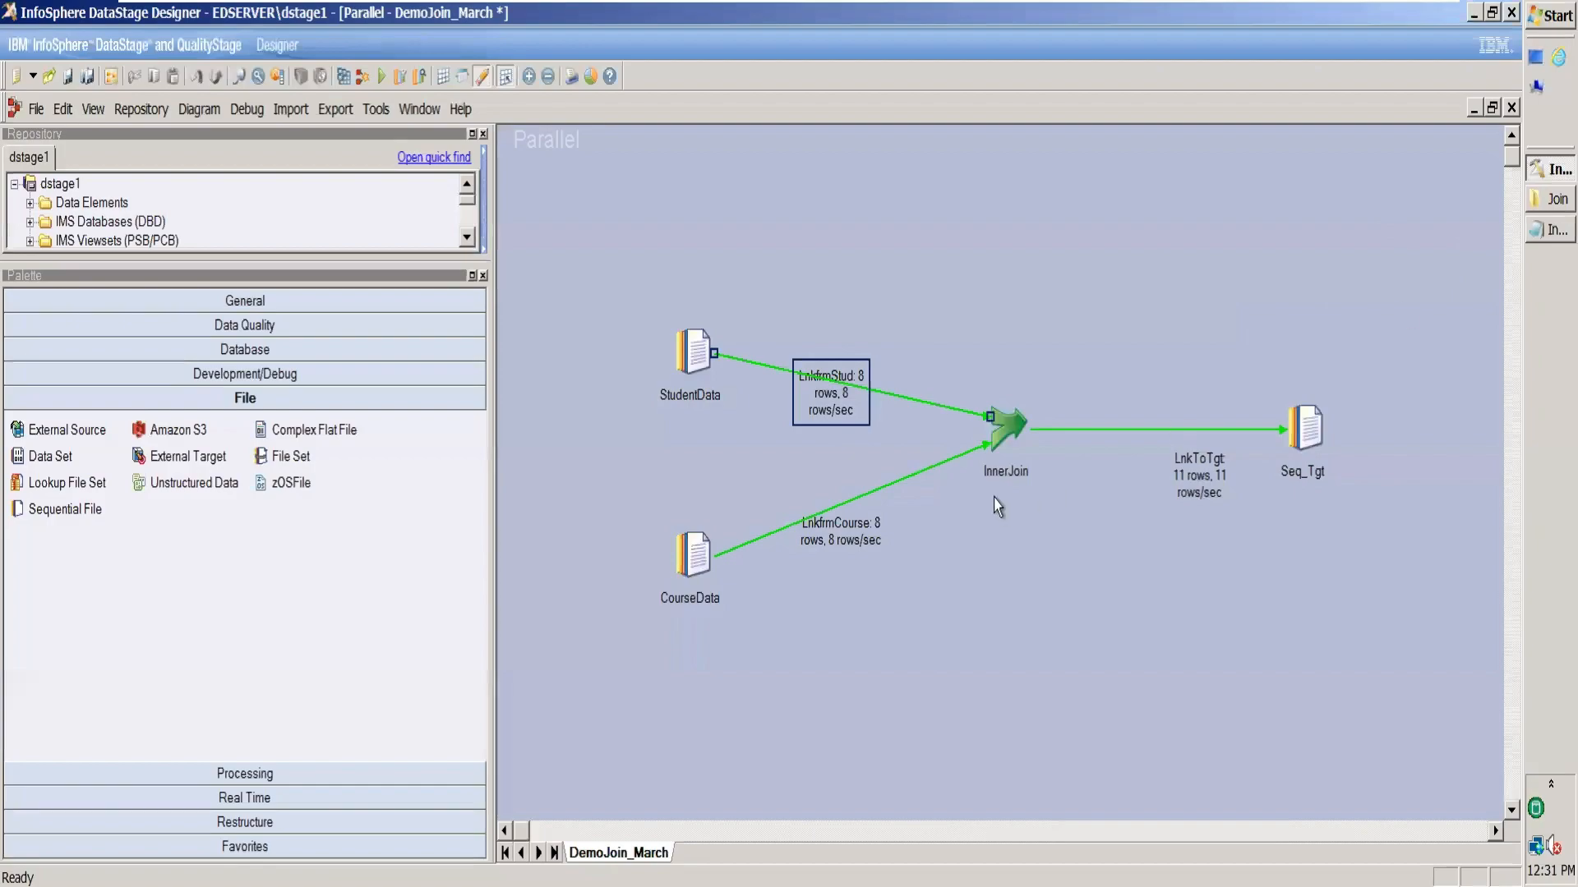
# Remap InnerJoin's output RollNo back to LnkfrmStud.RollNo (leftRec_RollNo) and close the stage.
pyautogui.doubleClick(1013, 429)
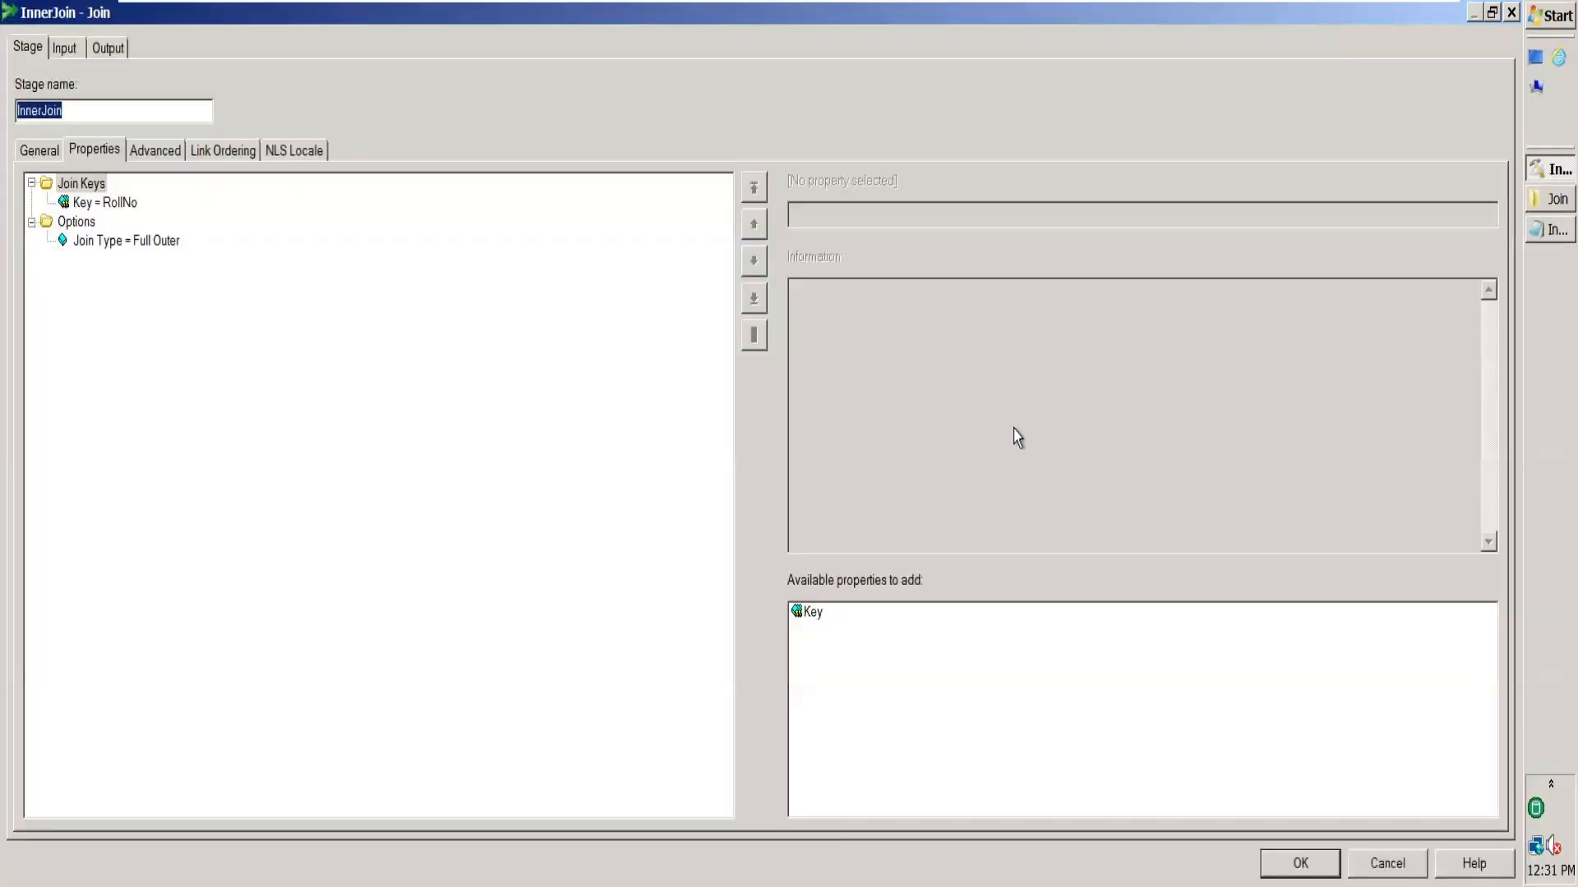
pyautogui.click(103, 51)
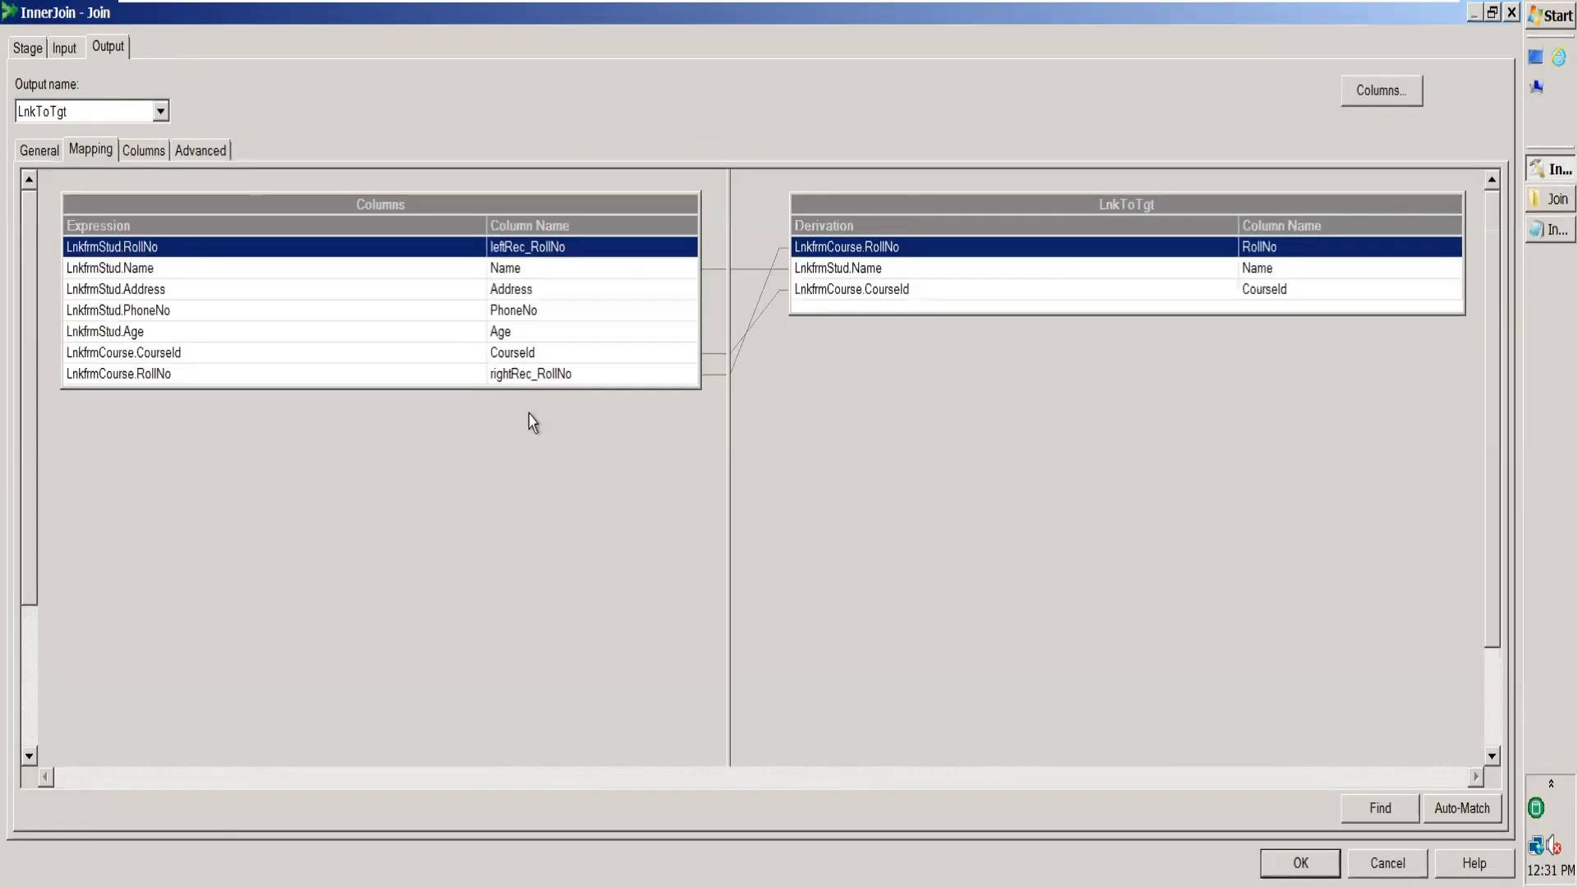
pyautogui.click(977, 247)
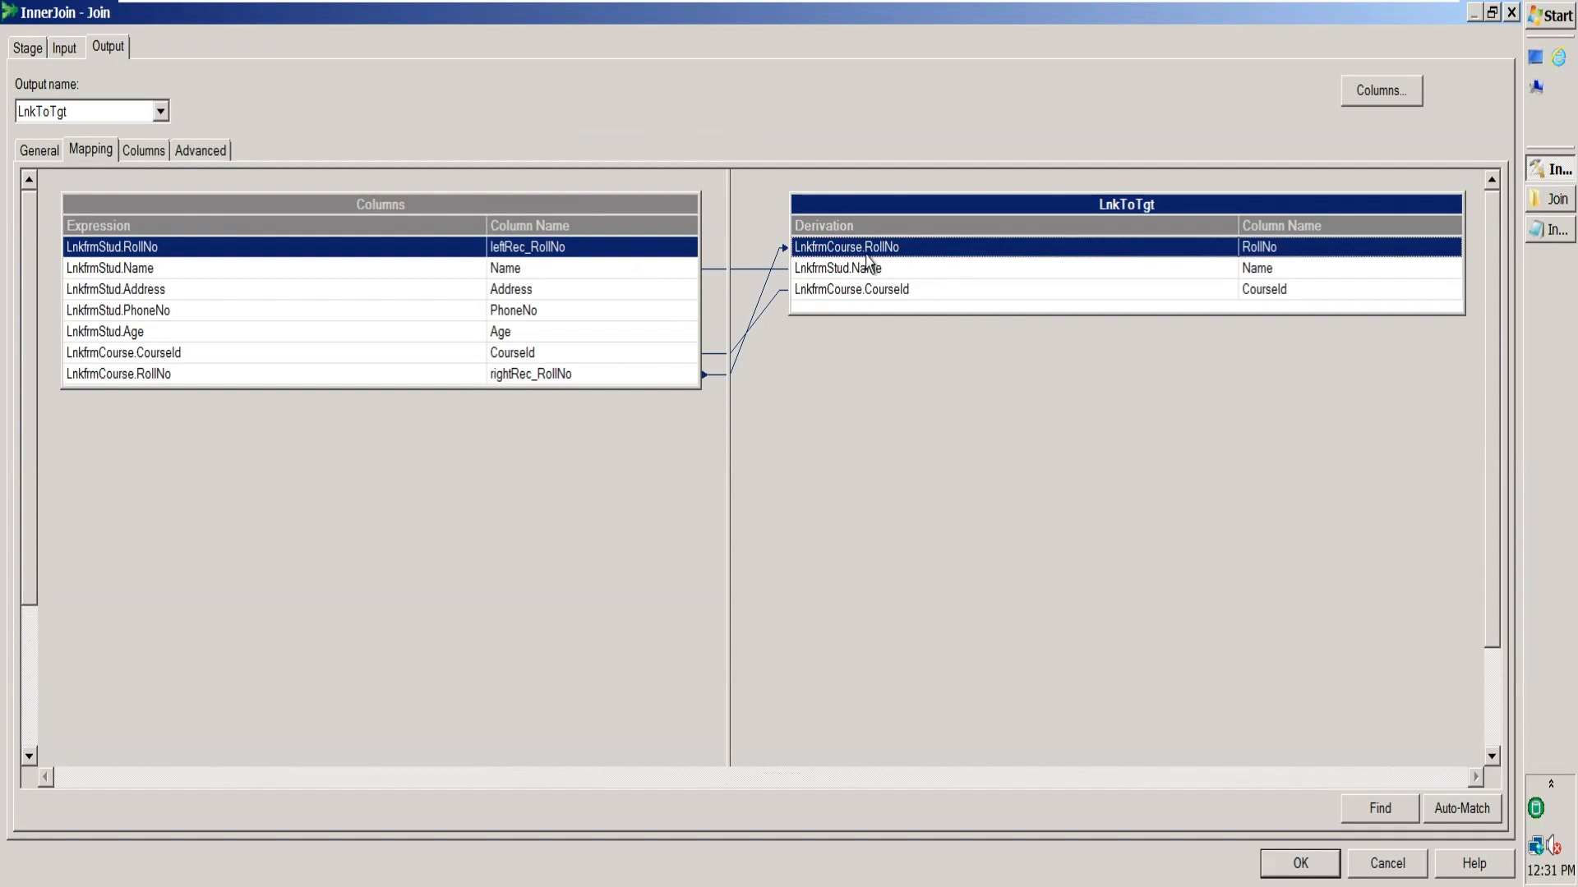
pyautogui.moveTo(546, 247); pyautogui.dragTo(848, 247)
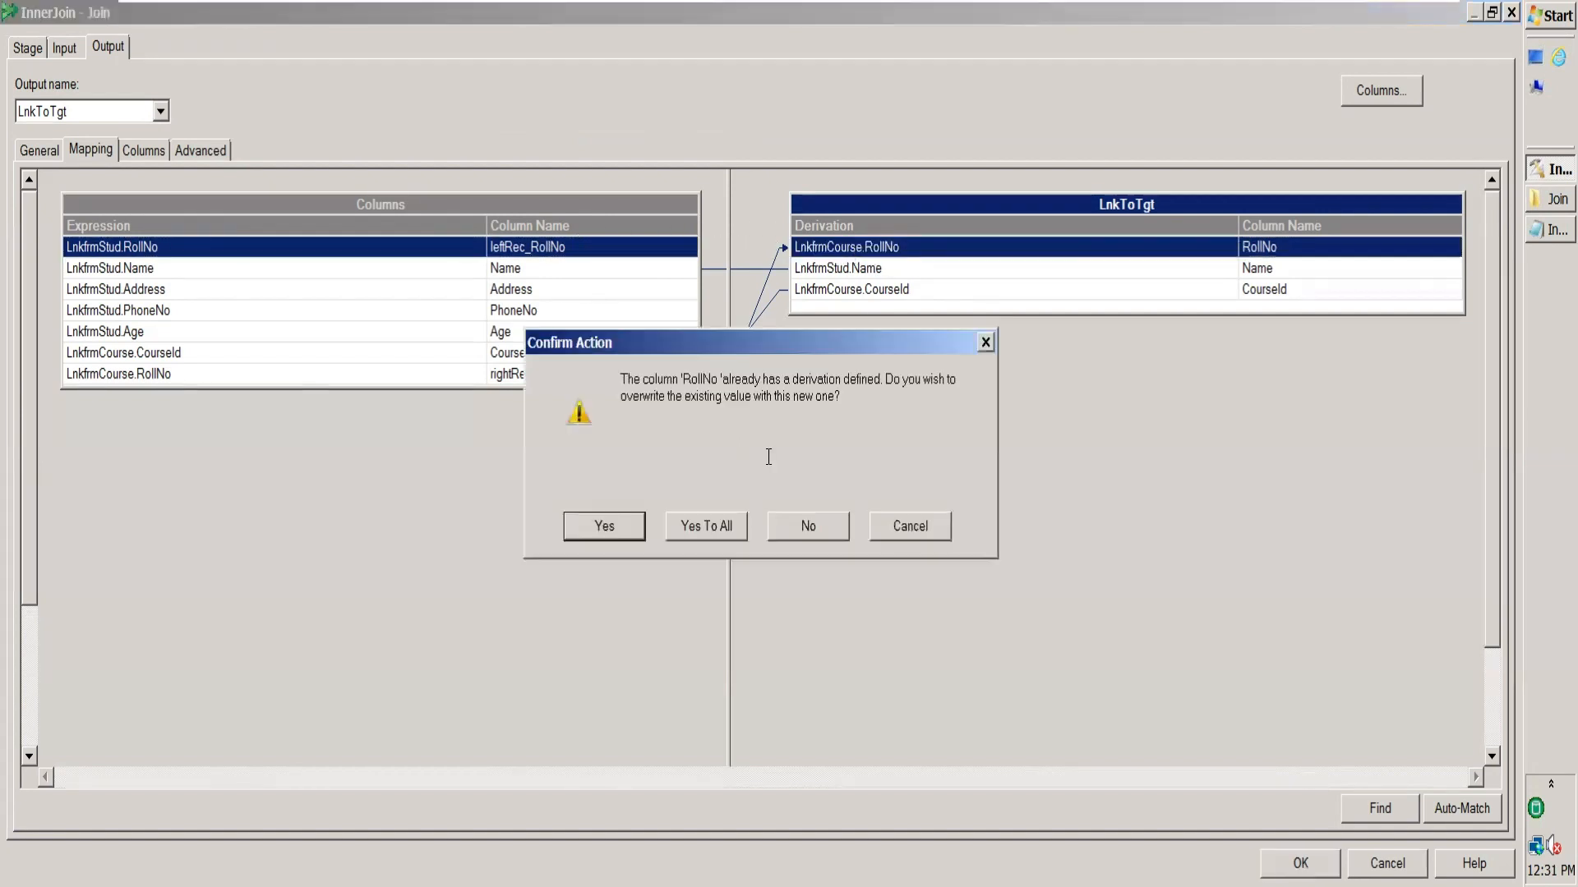
pyautogui.click(614, 535)
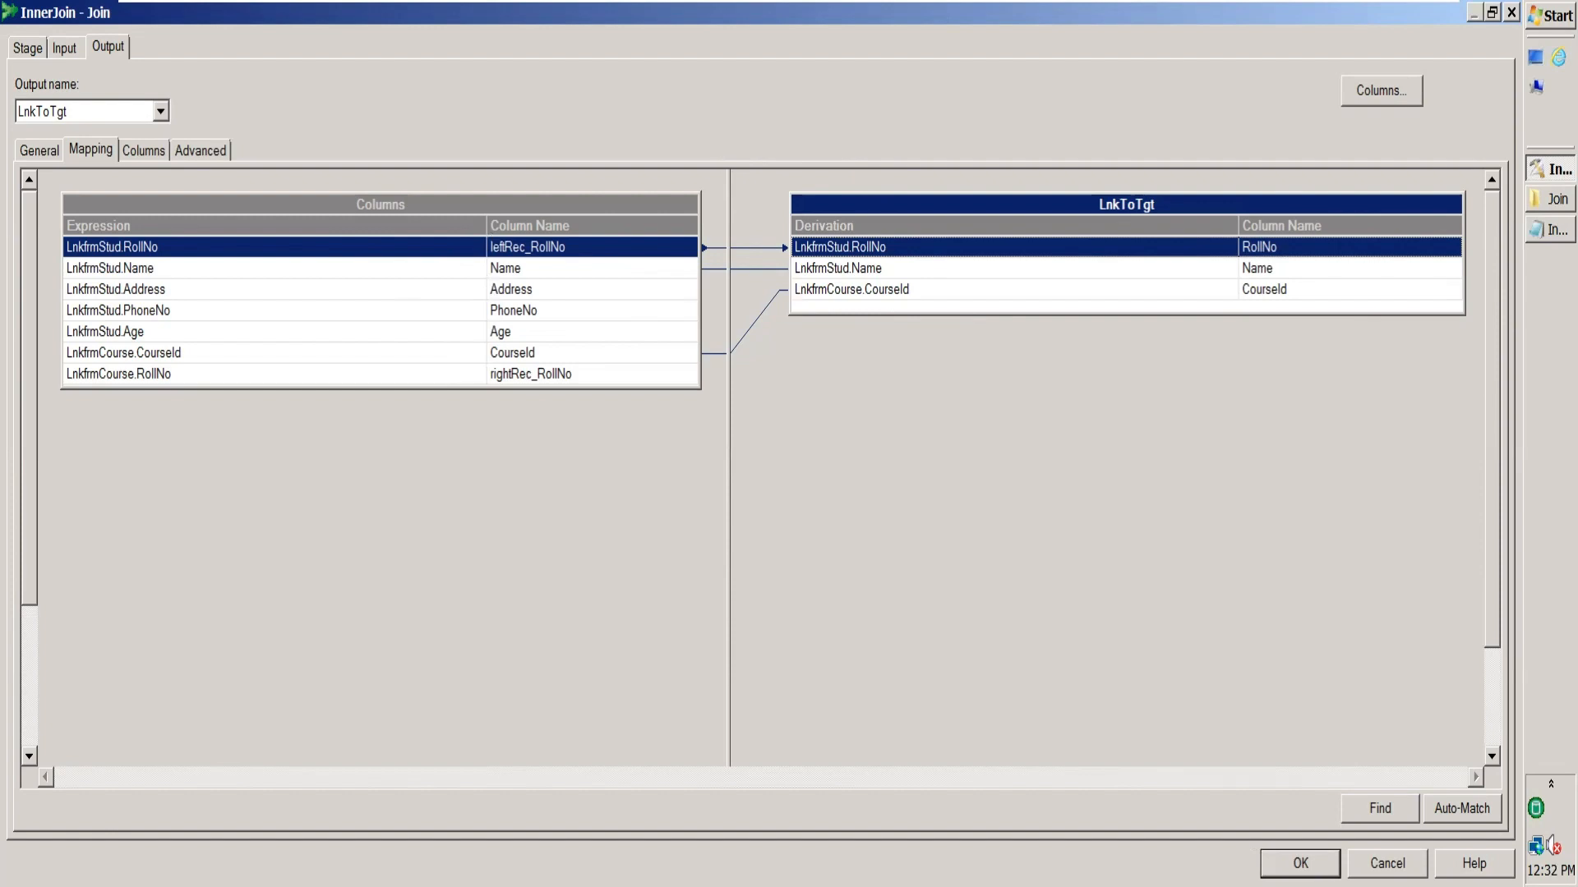
pyautogui.click(1301, 862)
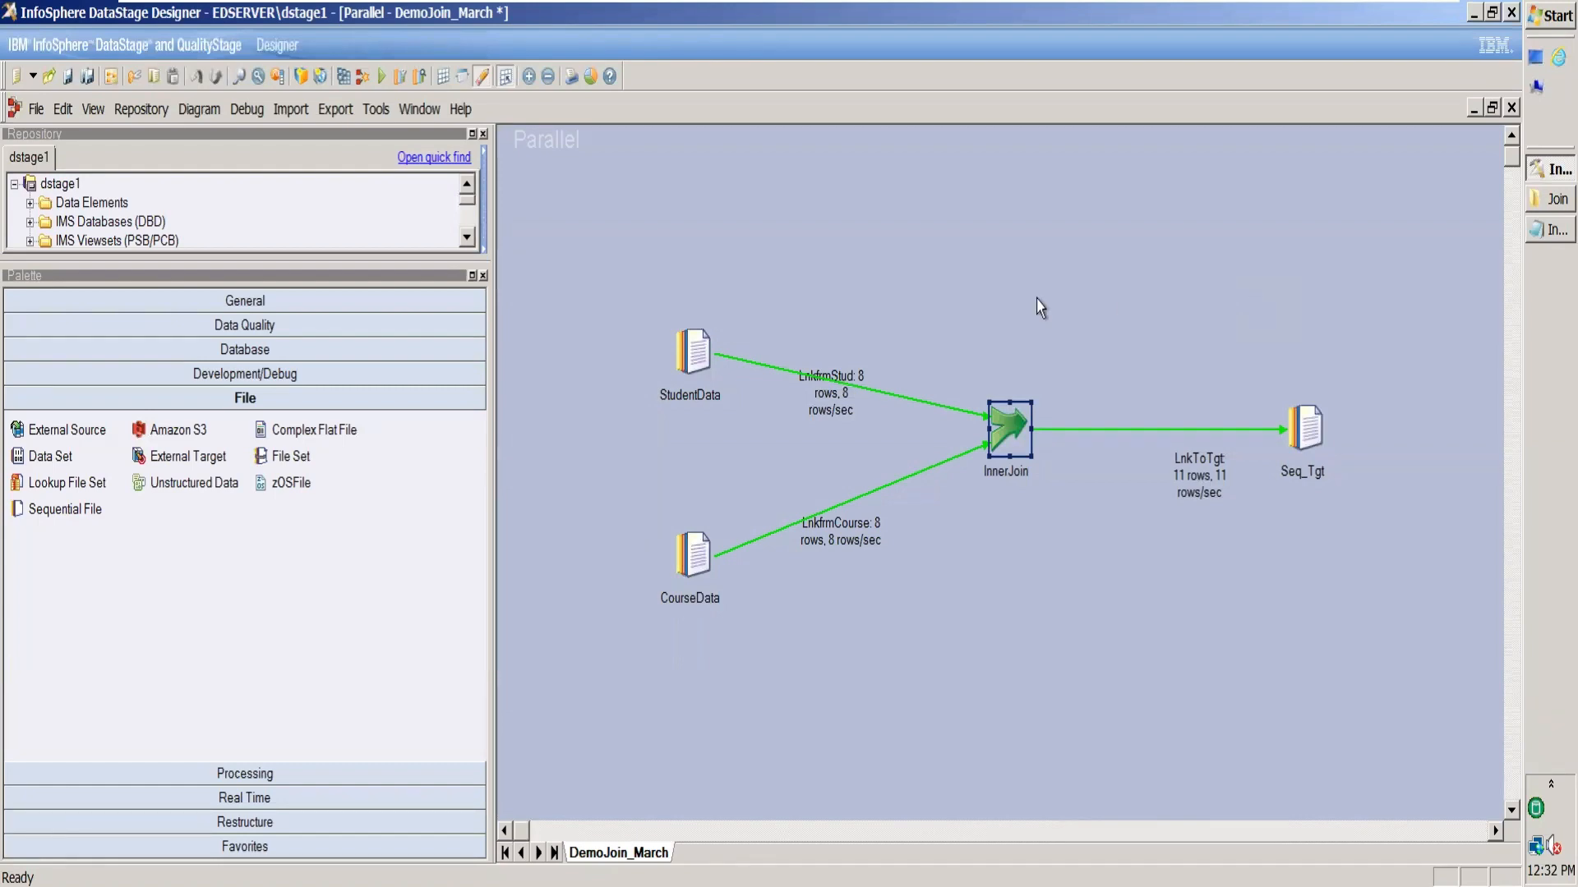
# Expand the repository to Jobs > March and minimize the DataStage VM to reveal Excel.
pyautogui.click(483, 276)
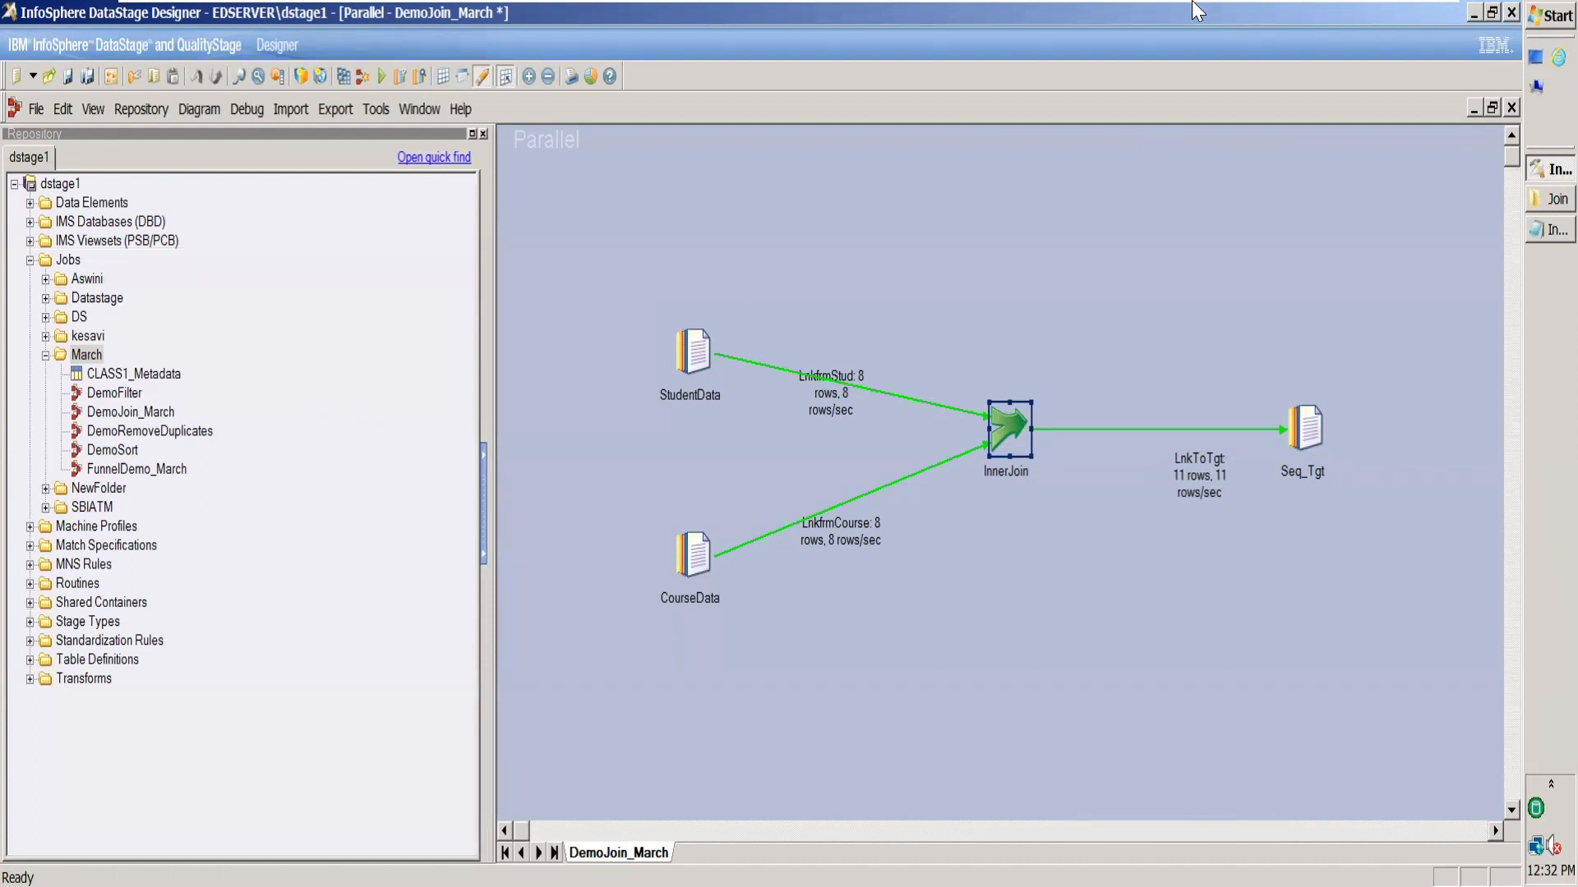
pyautogui.moveTo(1196, 4)
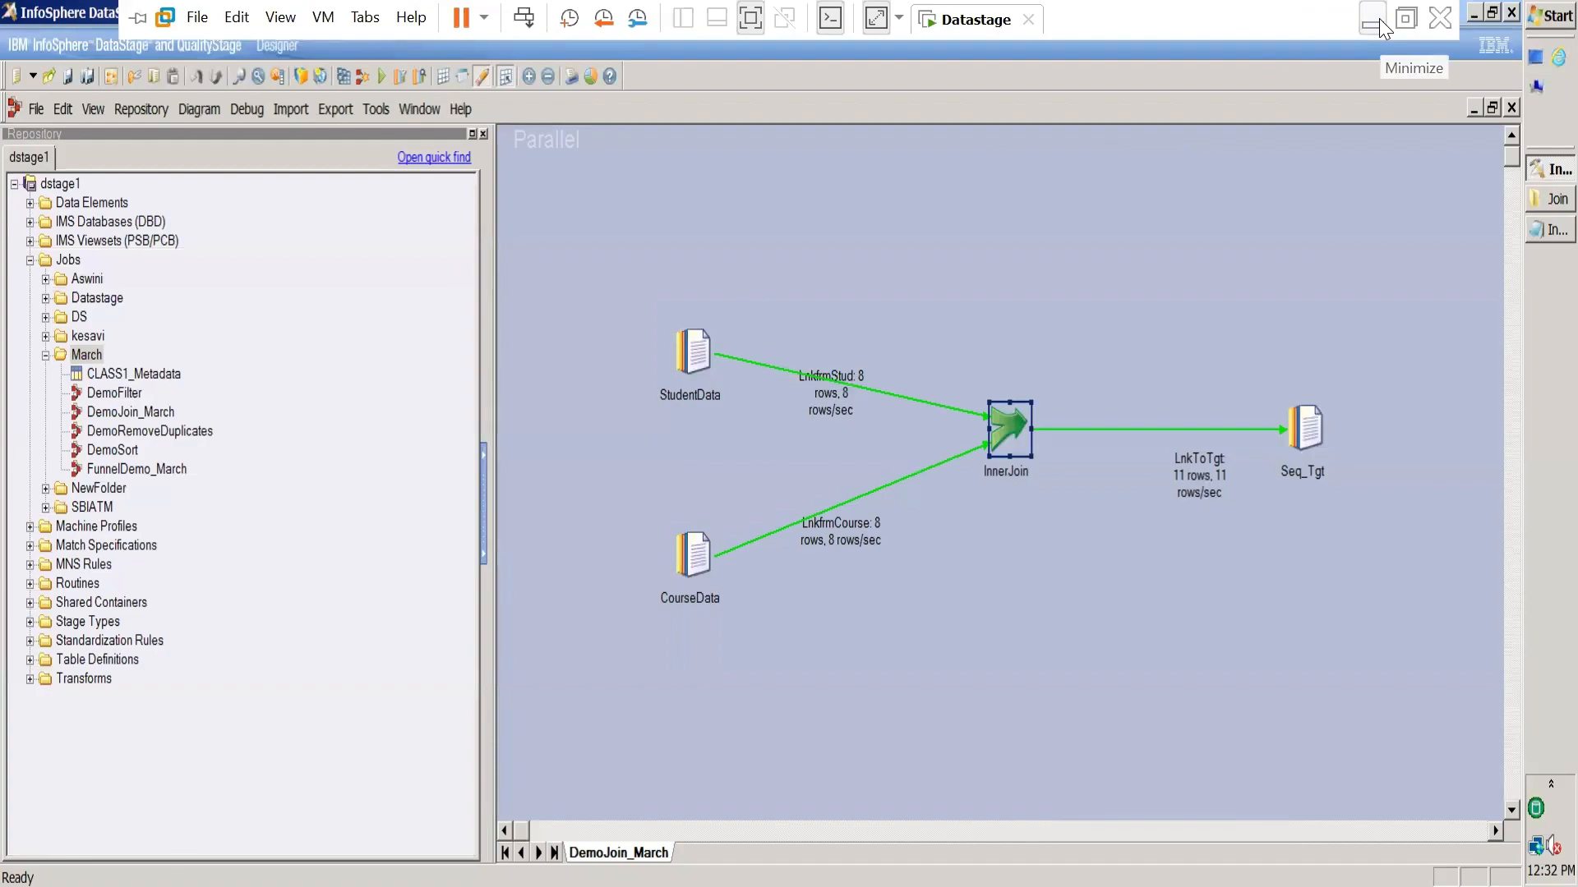
pyautogui.click(1381, 25)
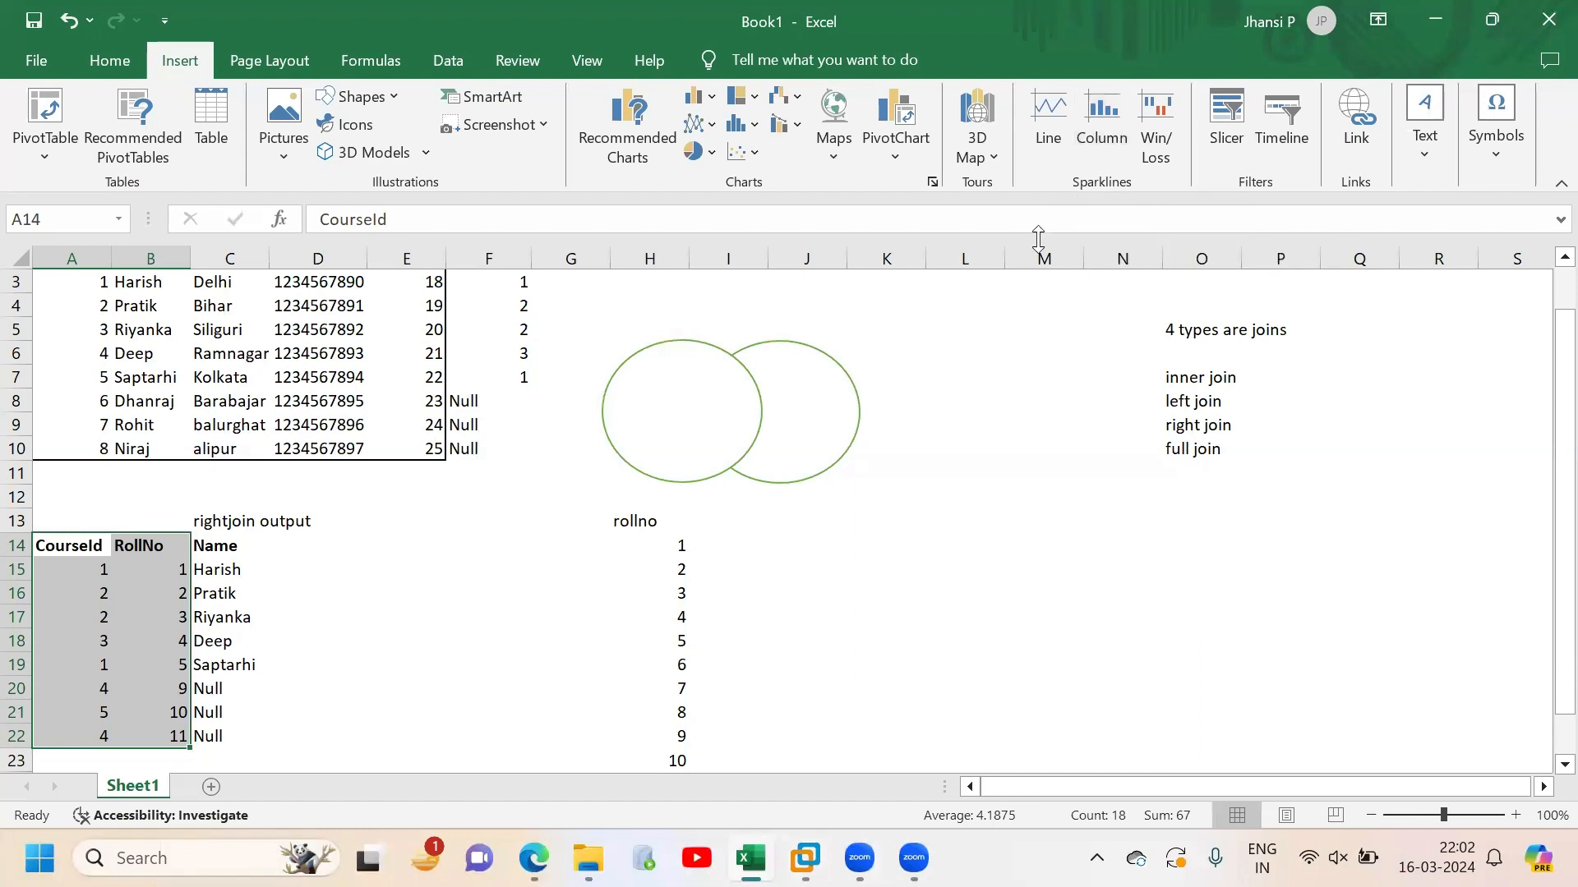
pyautogui.click(857, 635)
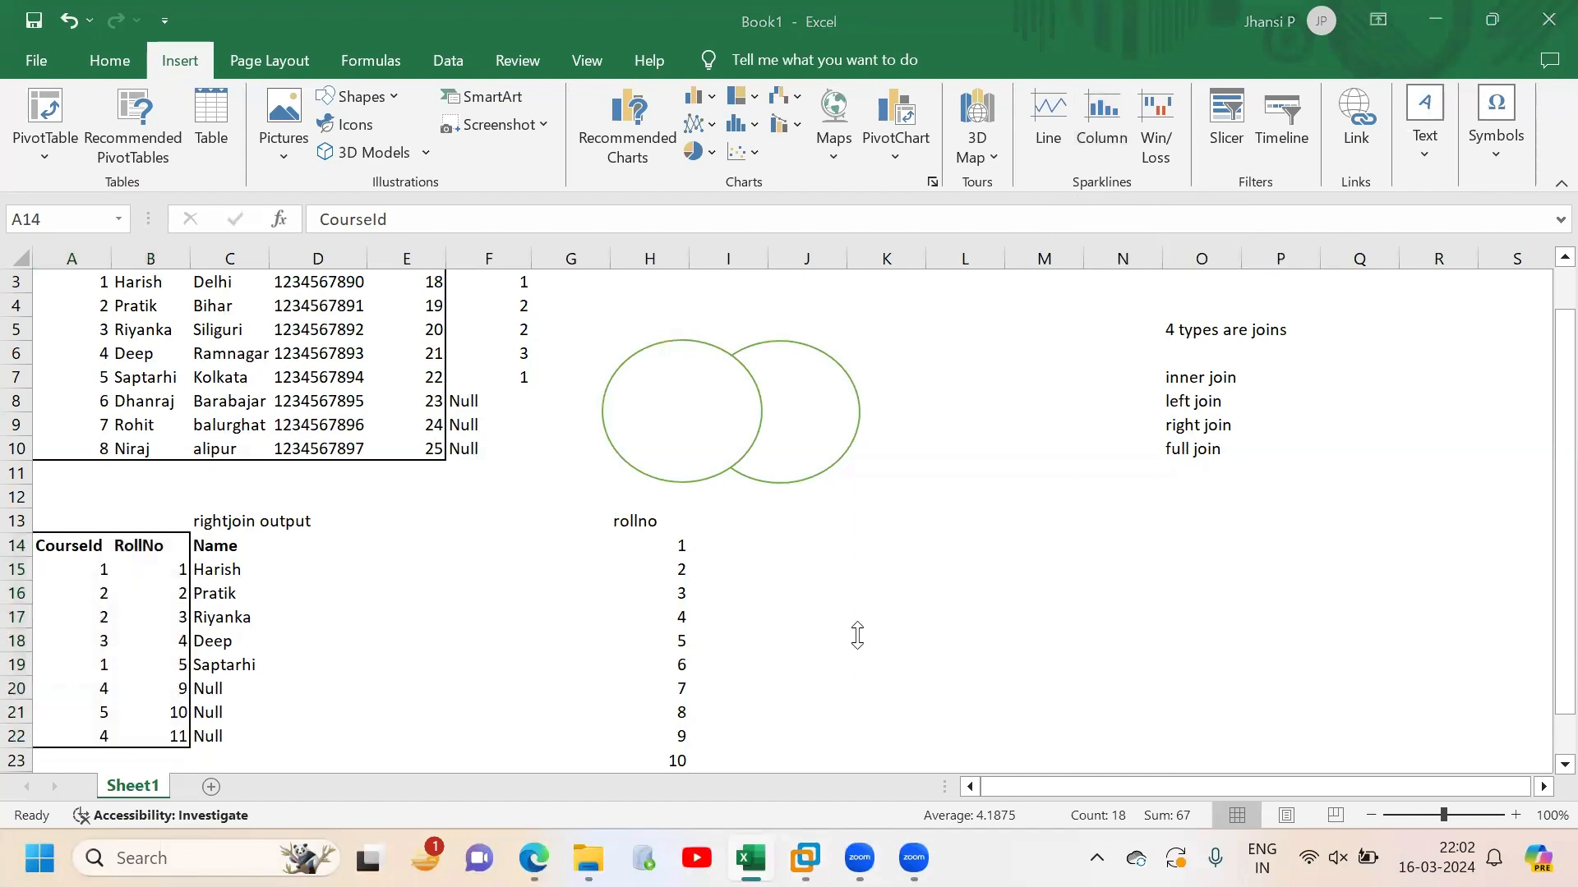